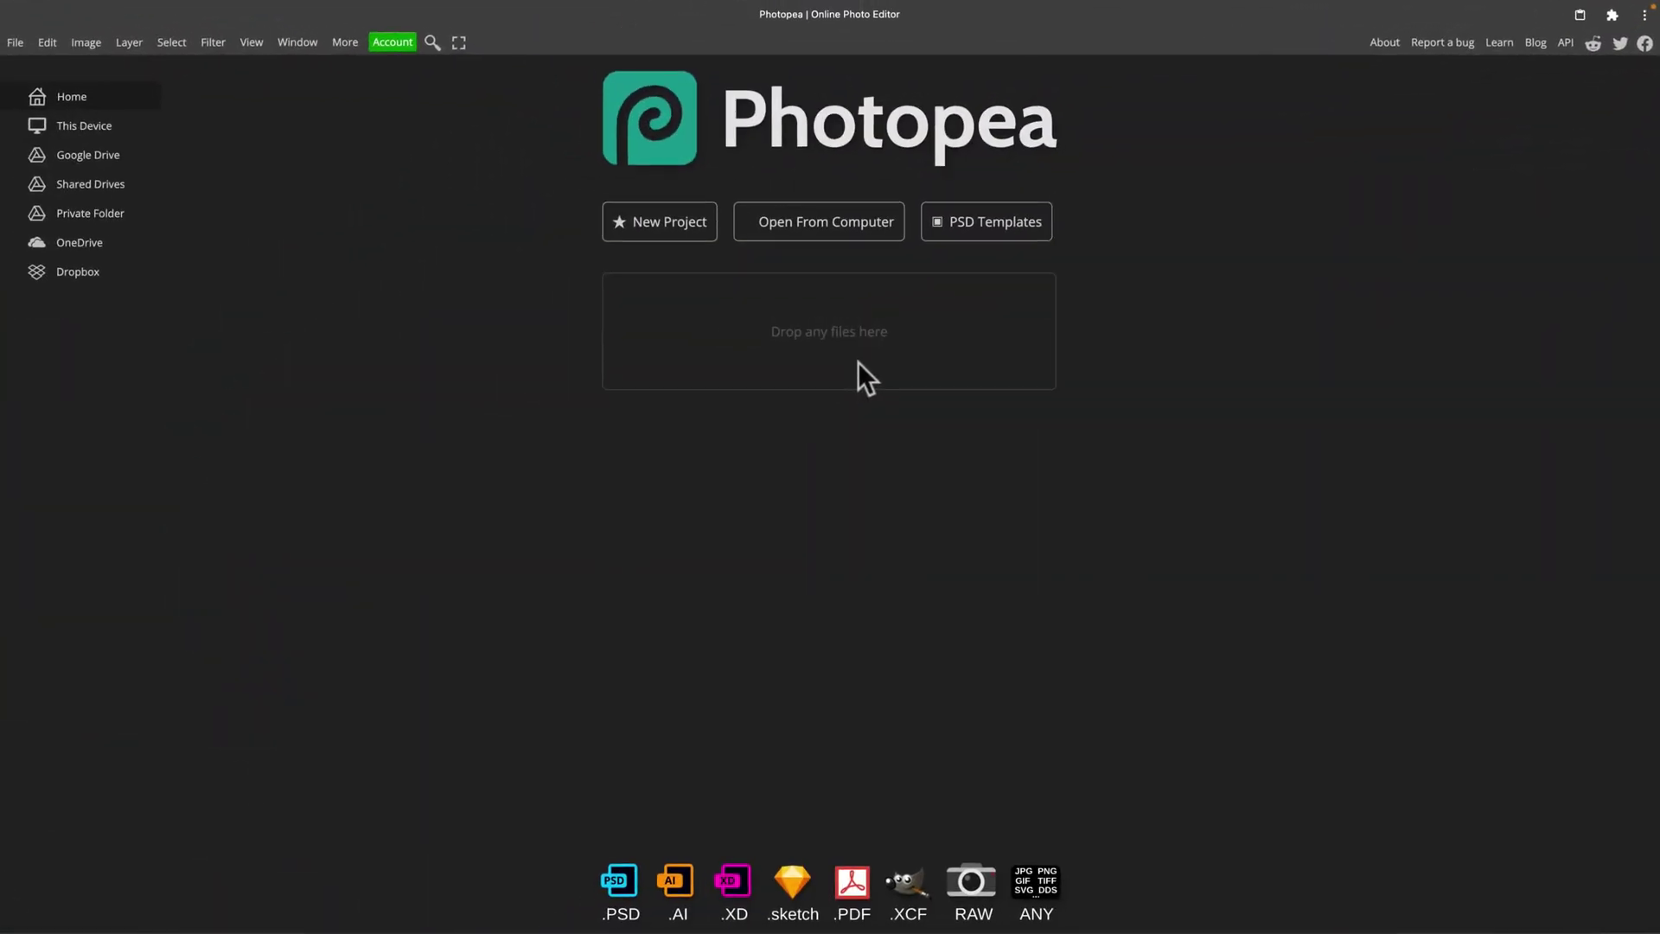
Step: Create a blank 1920×1080 document and search the stock photo gallery for 'beach'
{"action": "left_click", "coordinate": [655, 220]}
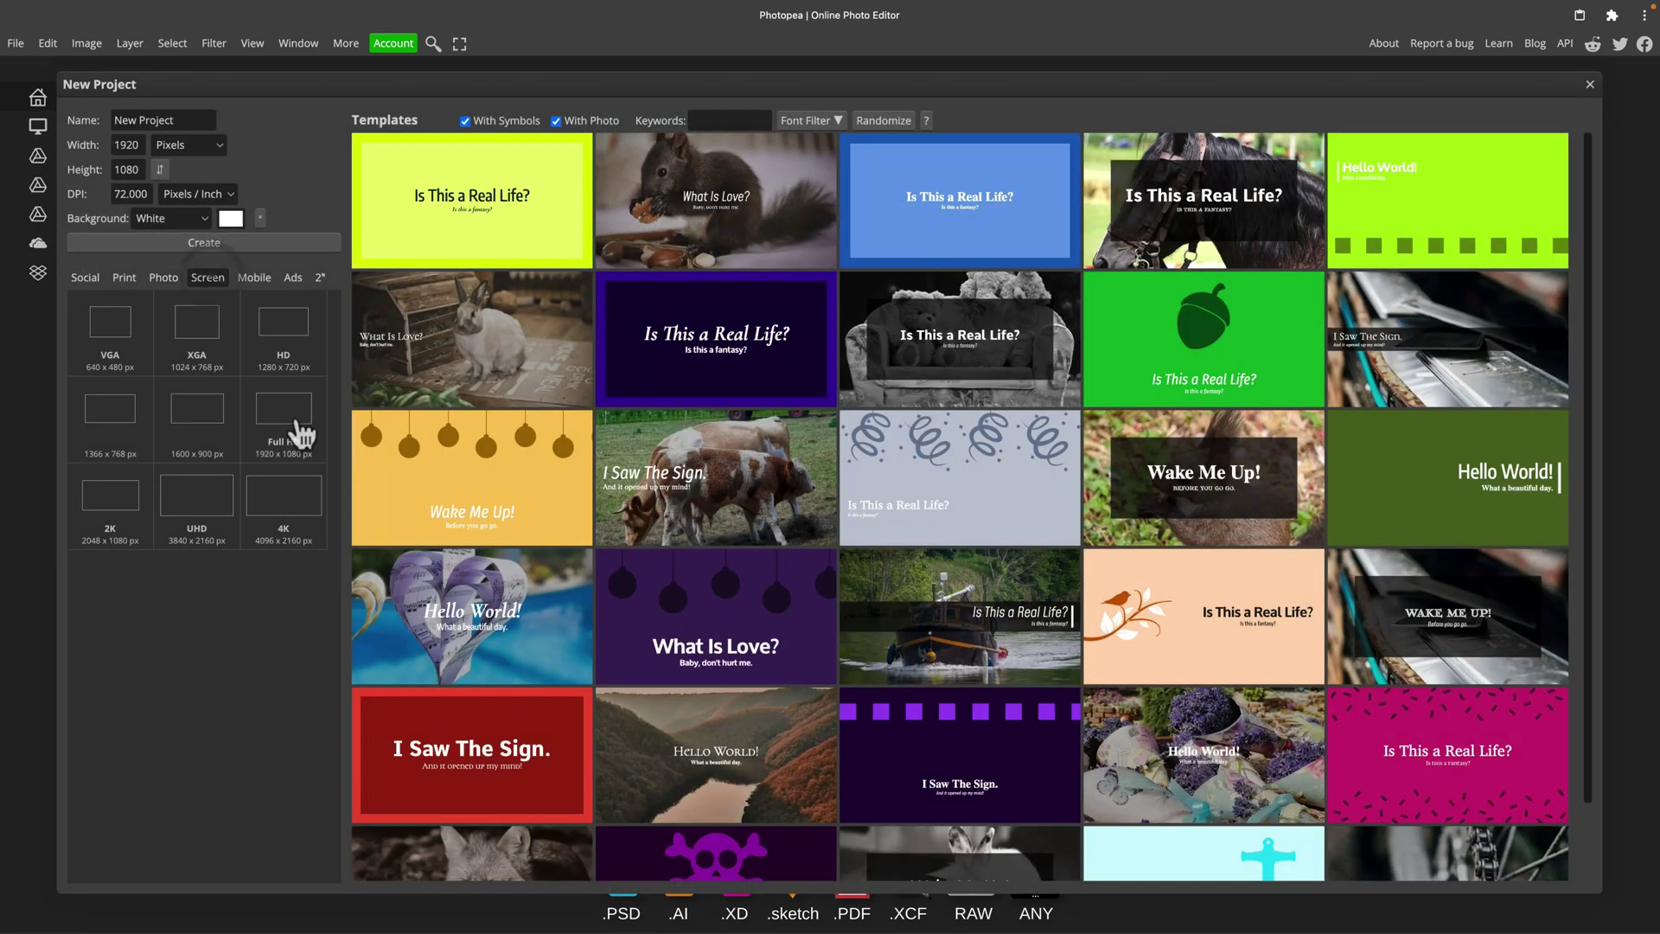
{"action": "left_click", "coordinate": [308, 242]}
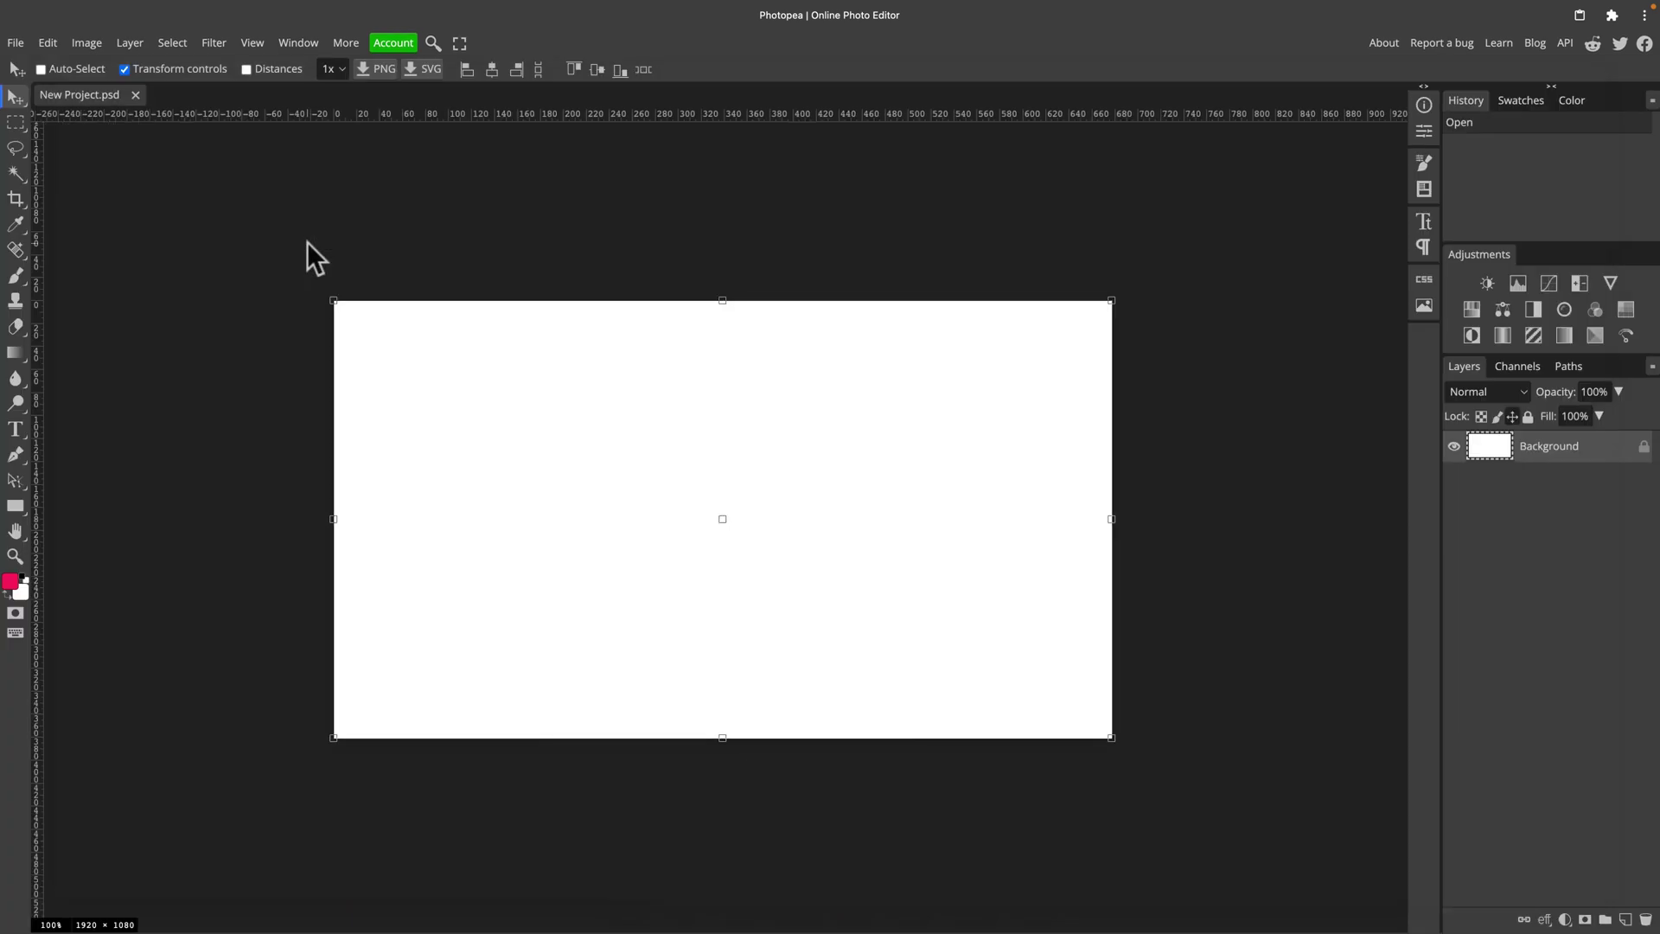
{"action": "left_click", "coordinate": [1432, 304]}
{"action": "left_click", "coordinate": [1281, 132]}
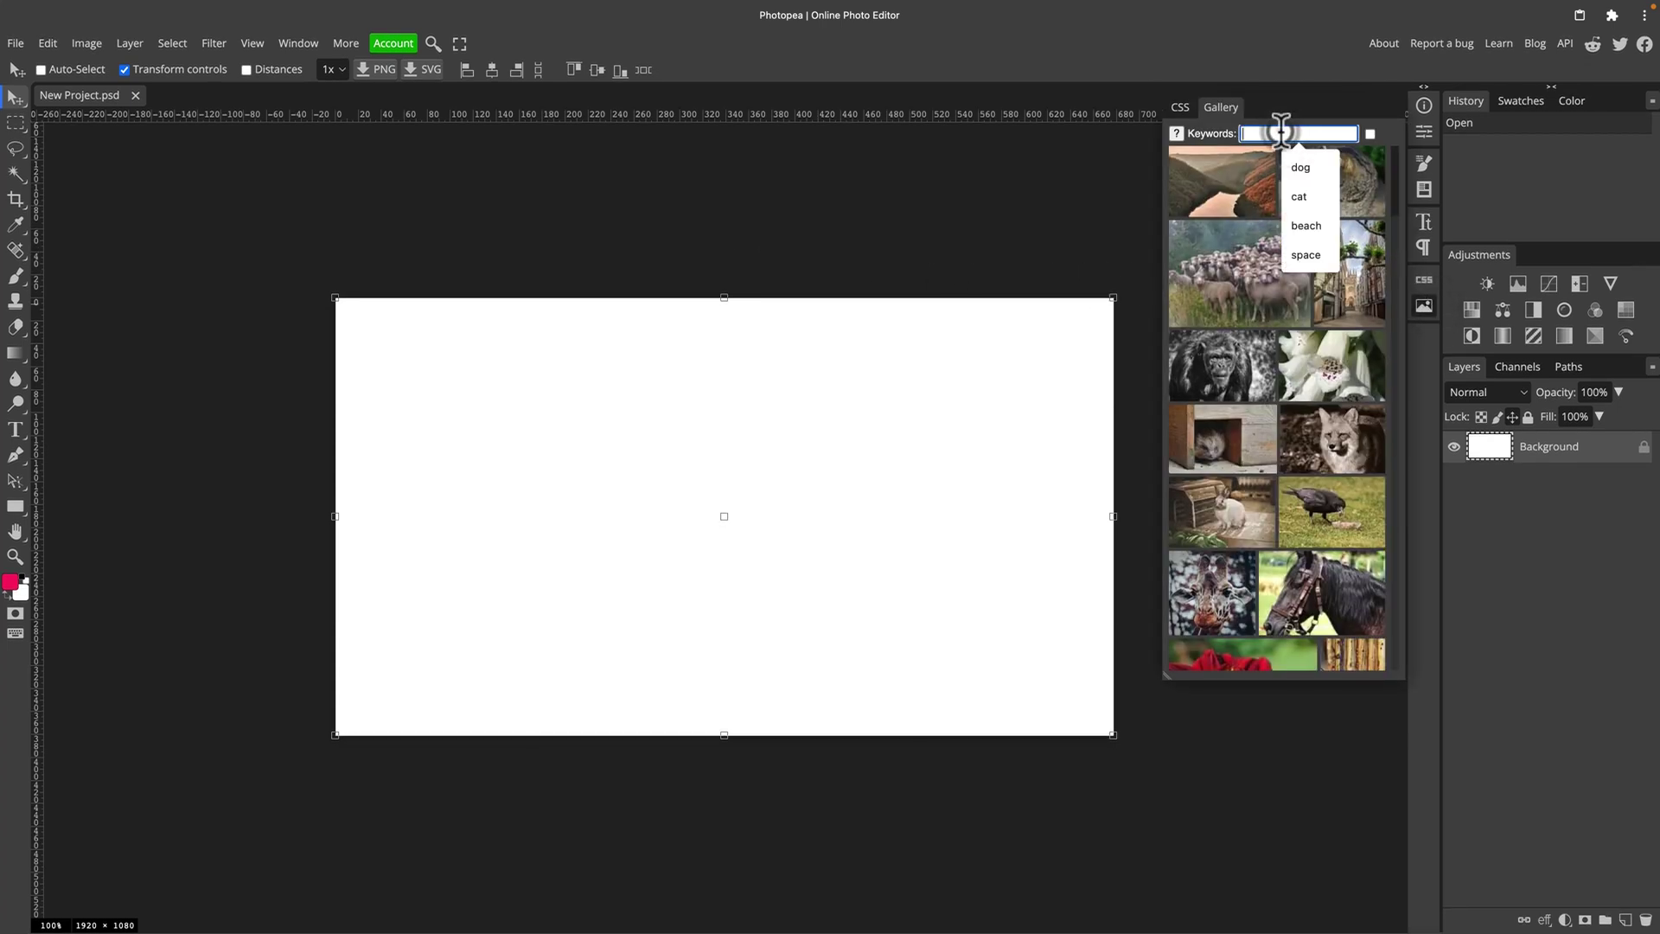
{"action": "left_click", "coordinate": [1299, 199]}
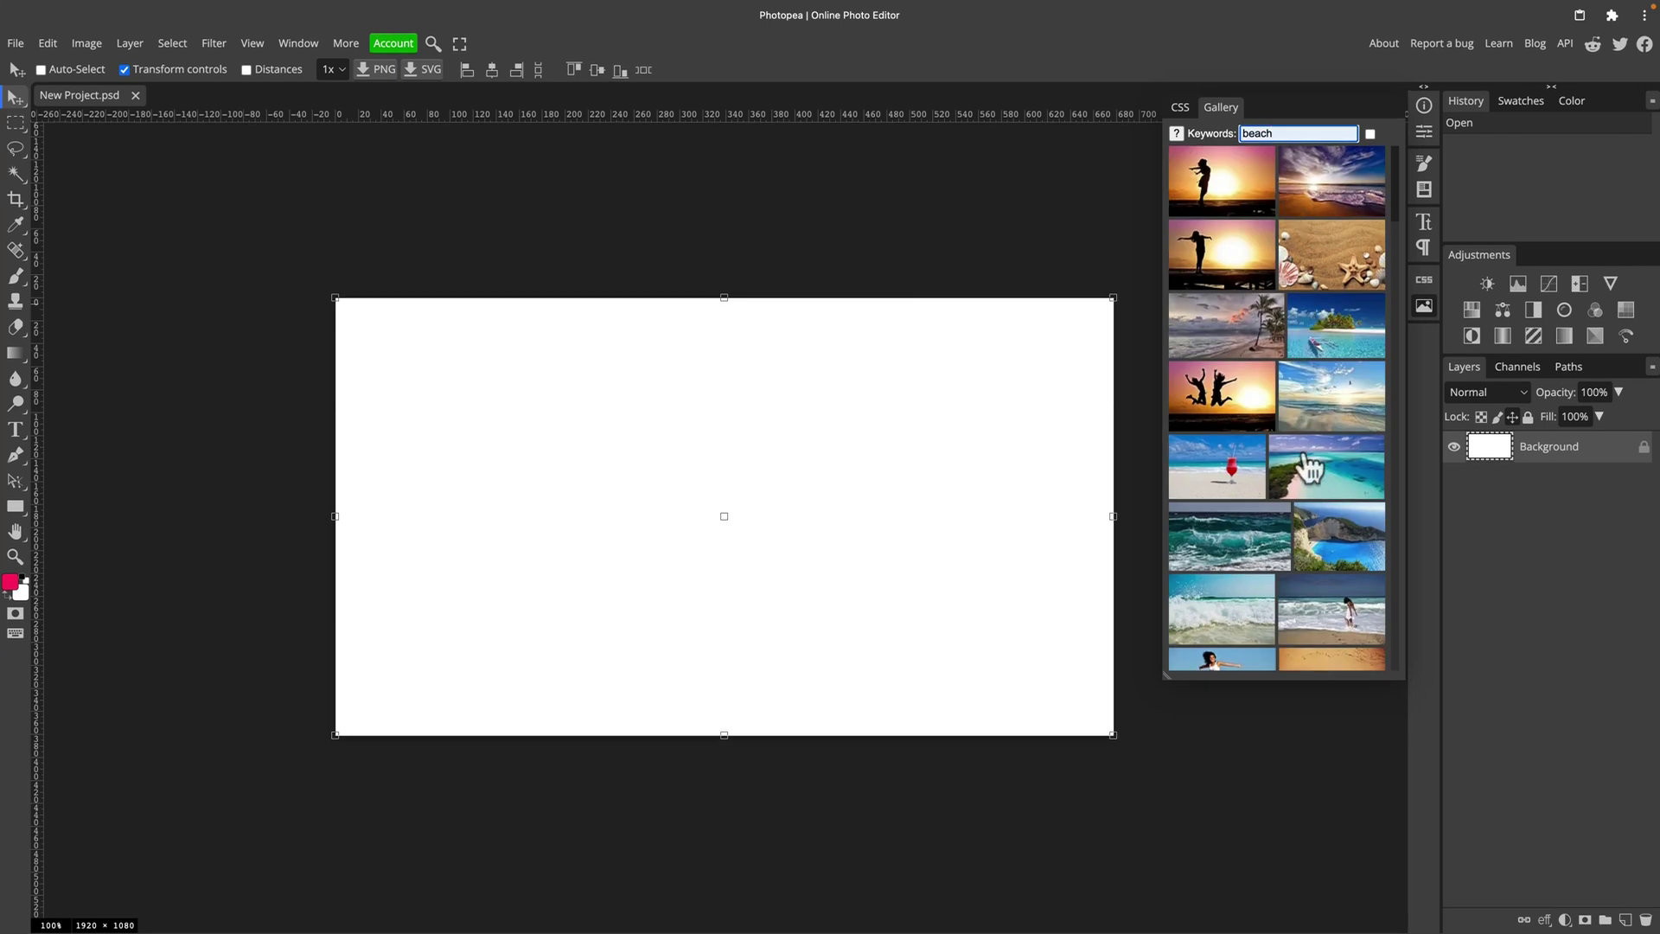
Step: Place the pink-sand beach photo and scale it proportionally to fill the canvas
{"action": "scroll", "coordinate": [1310, 470], "scroll_direction": "down", "scroll_amount": 10}
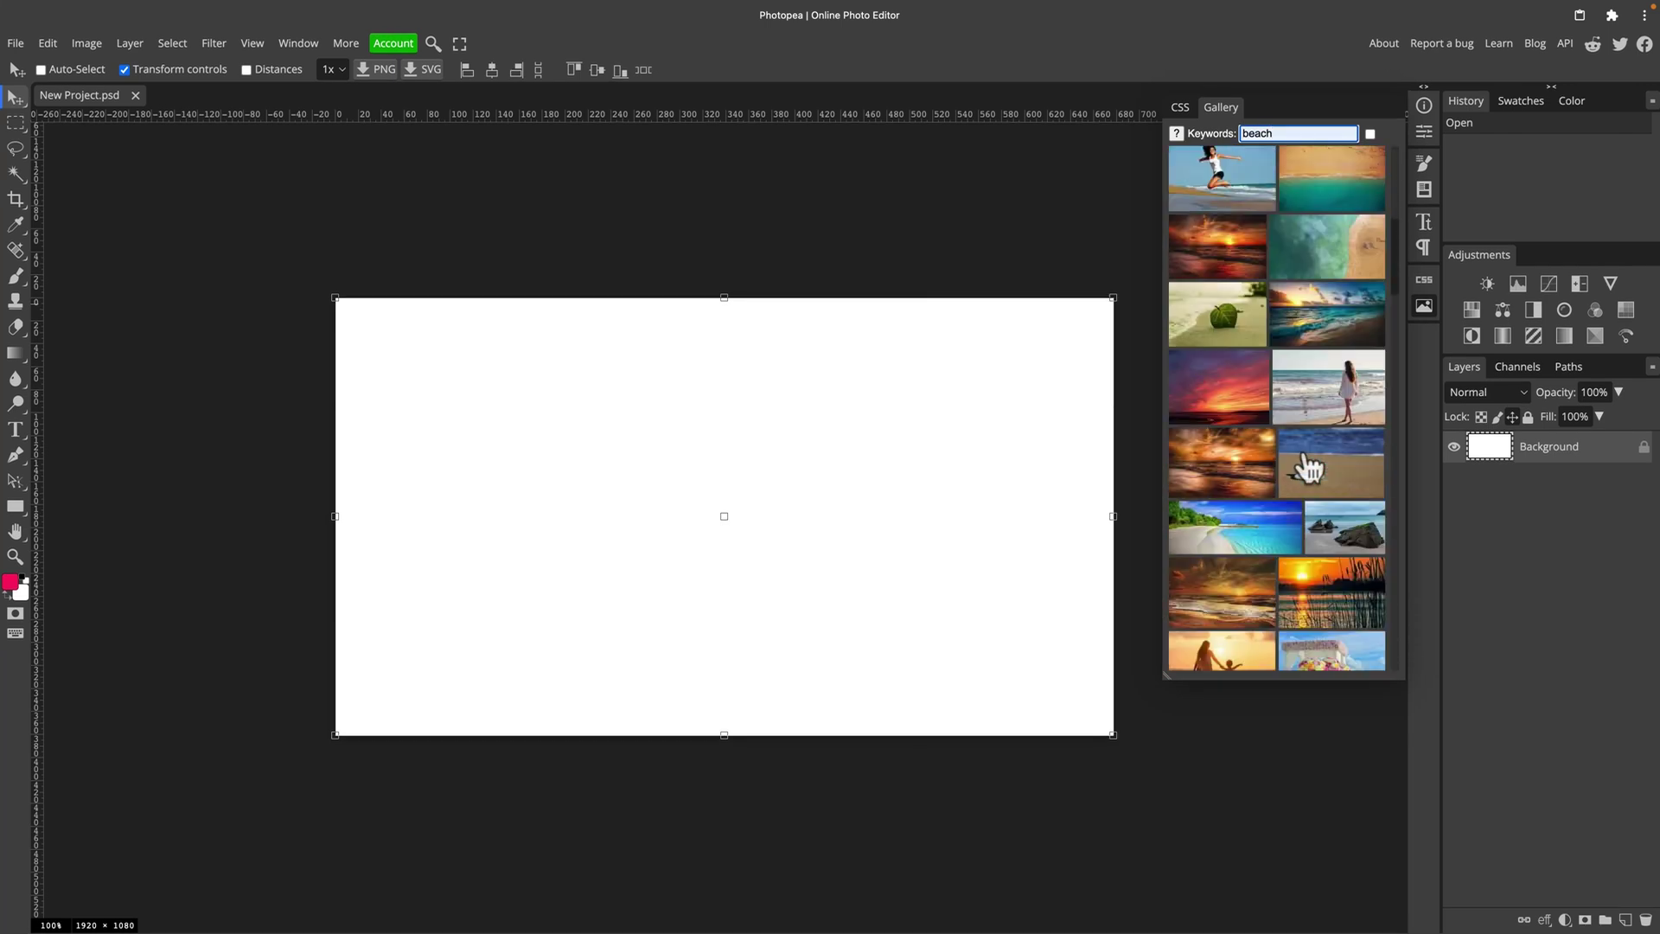
{"action": "scroll", "coordinate": [1310, 470], "scroll_direction": "down", "scroll_amount": 8}
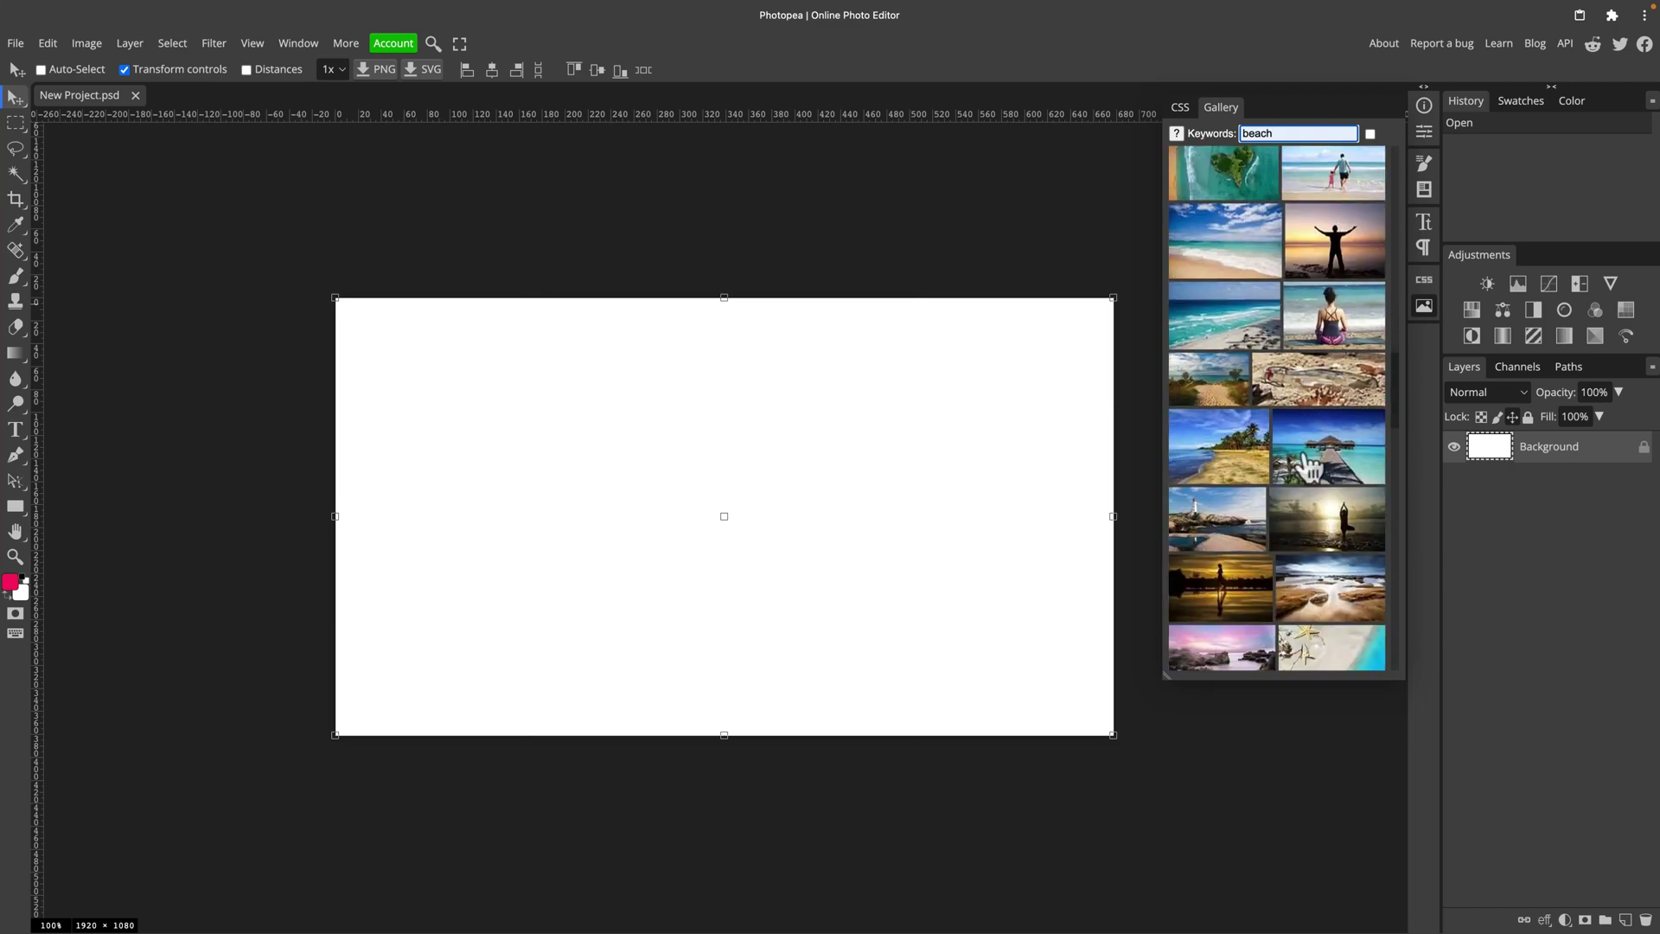
{"action": "scroll", "coordinate": [1310, 469], "scroll_direction": "down", "scroll_amount": 10}
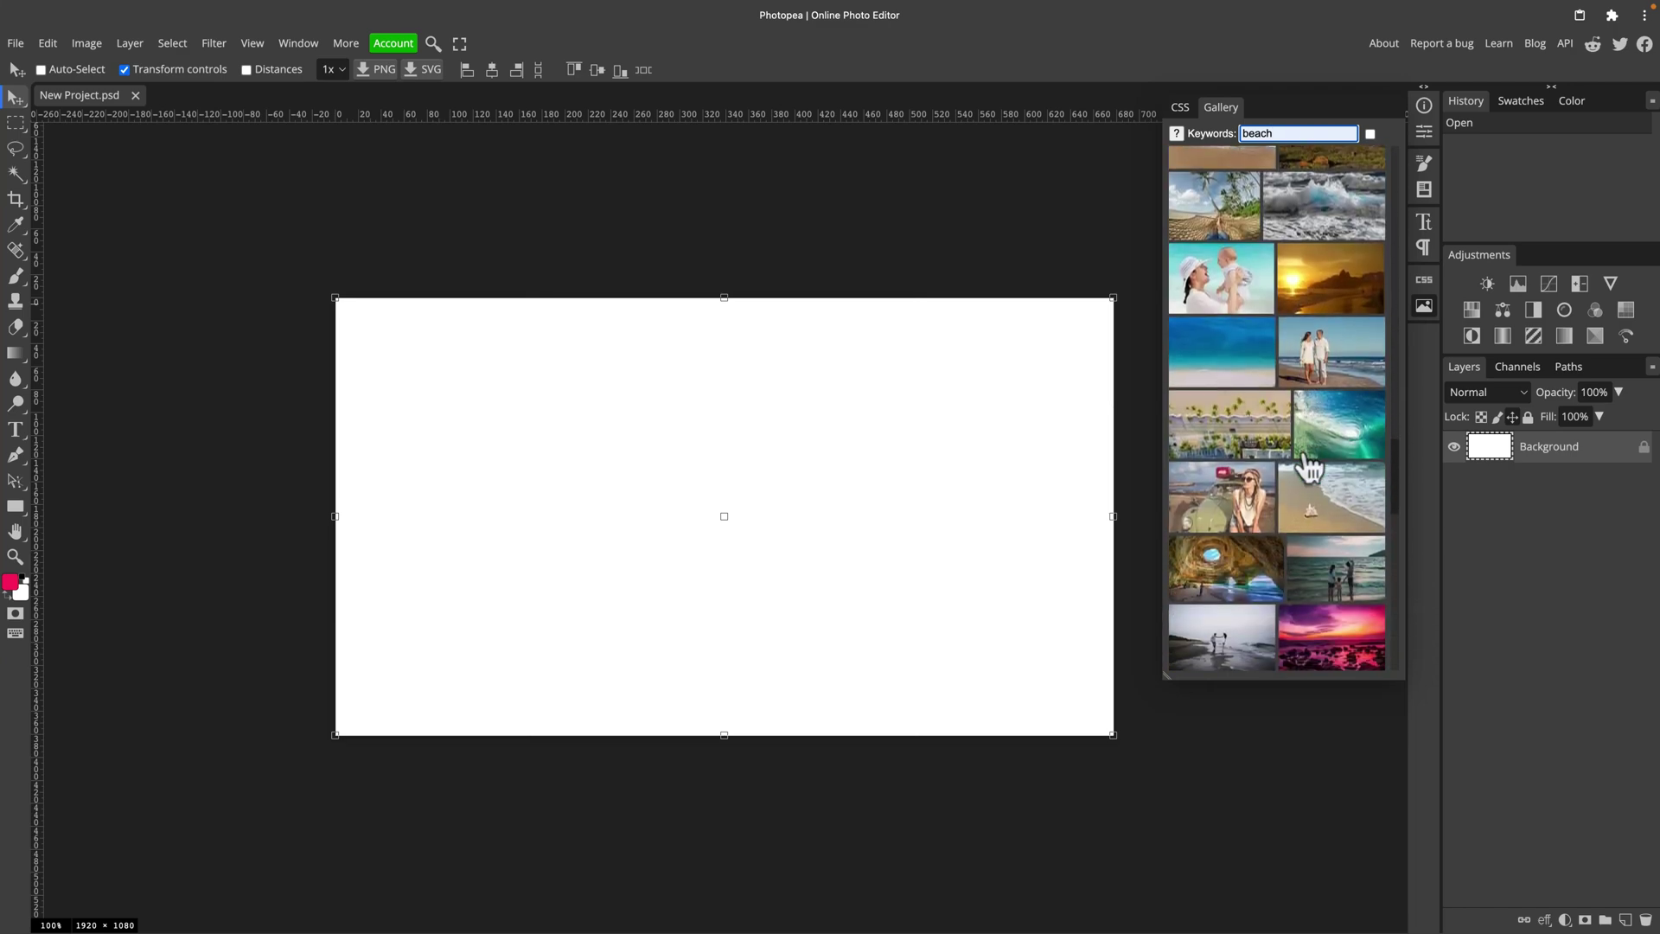
{"action": "scroll", "coordinate": [1310, 469], "scroll_direction": "down", "scroll_amount": 10}
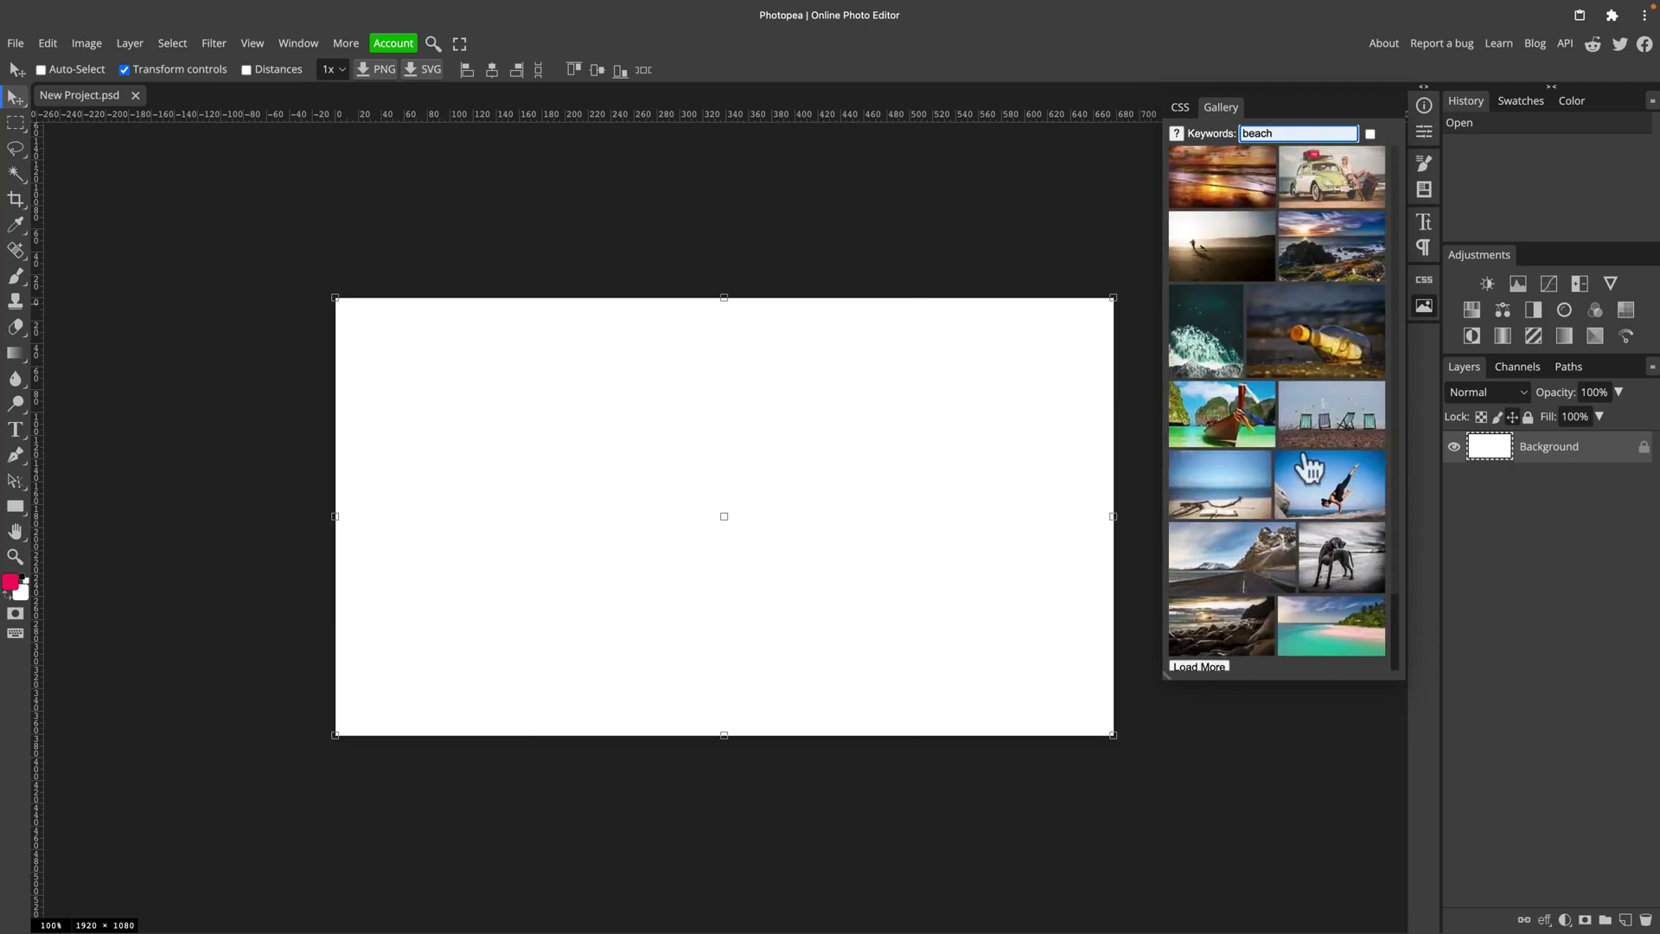
{"action": "scroll", "coordinate": [1310, 470], "scroll_direction": "down", "scroll_amount": 2}
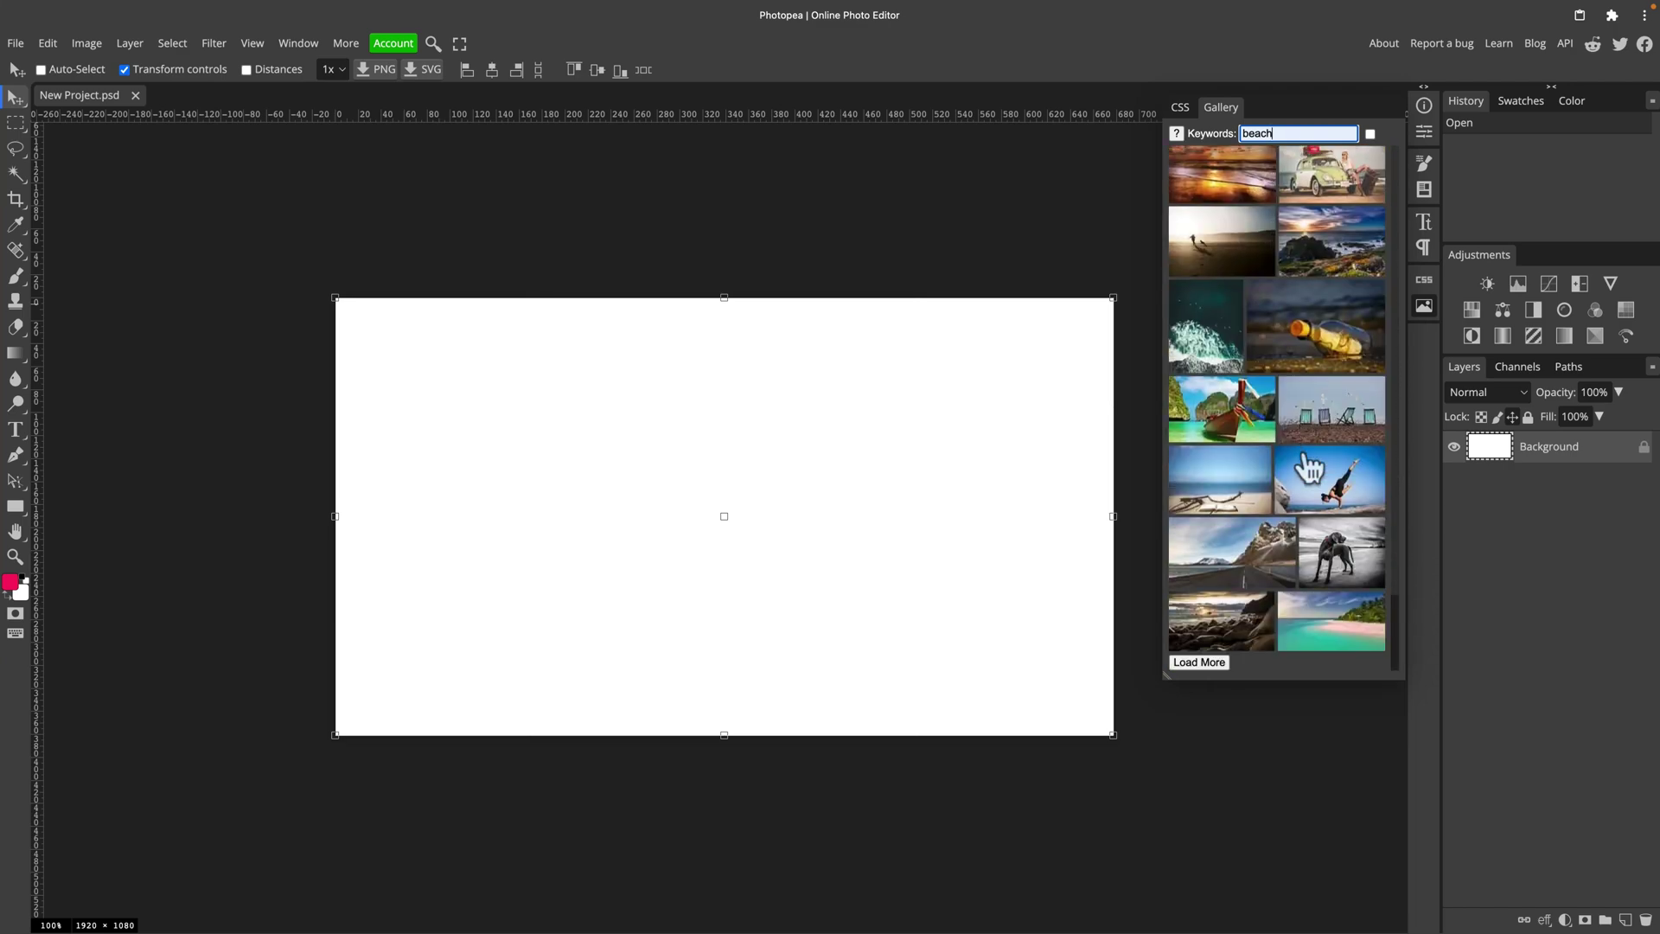
{"action": "left_click", "coordinate": [1351, 638]}
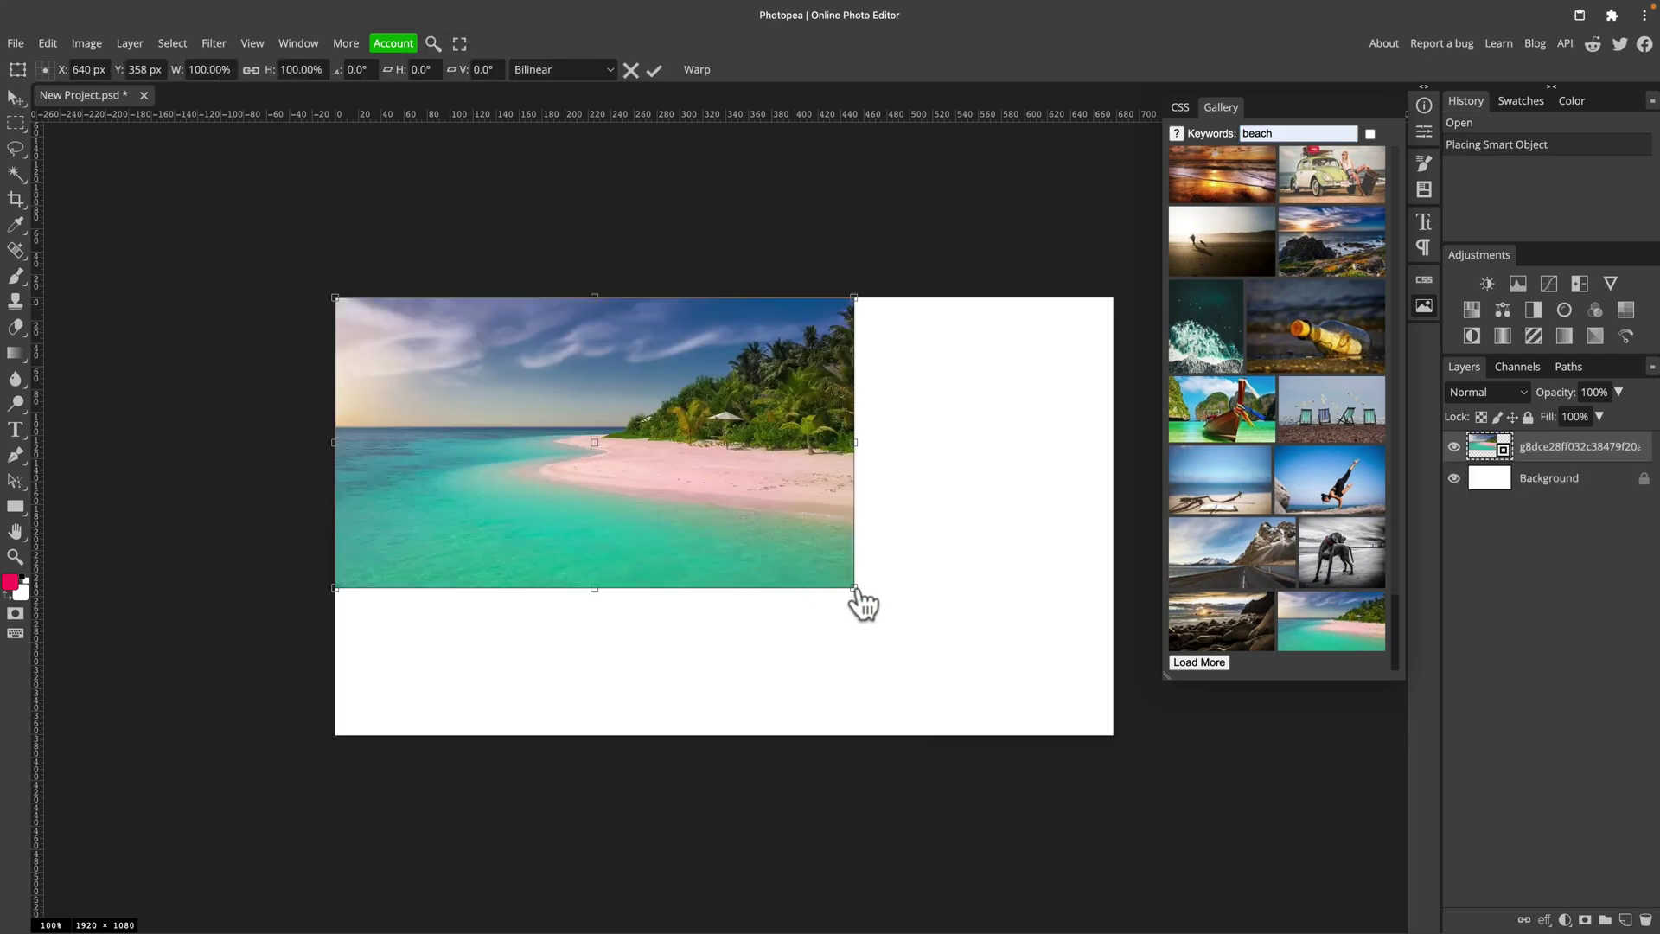
{"action": "left_click_drag", "start_coordinate": [860, 592], "coordinate": [1119, 742]}
{"action": "key", "text": "shift"}
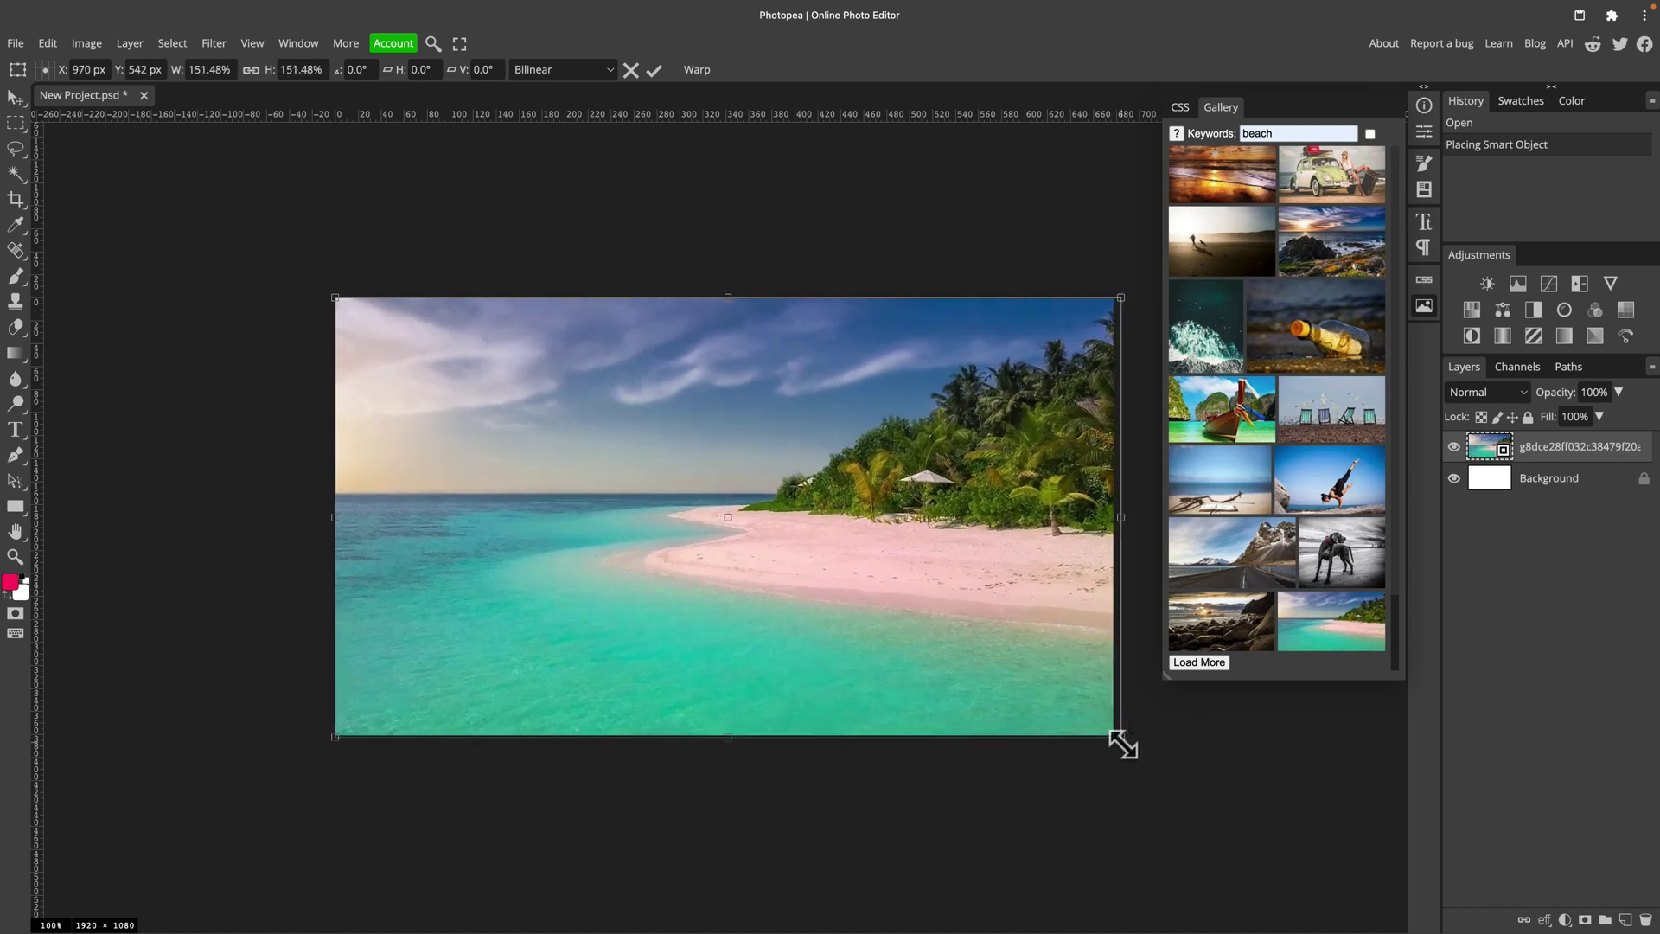
{"action": "left_click", "coordinate": [654, 70]}
Step: Draw a red five-sided parametric polygon over the beach
{"action": "left_click", "coordinate": [1423, 308]}
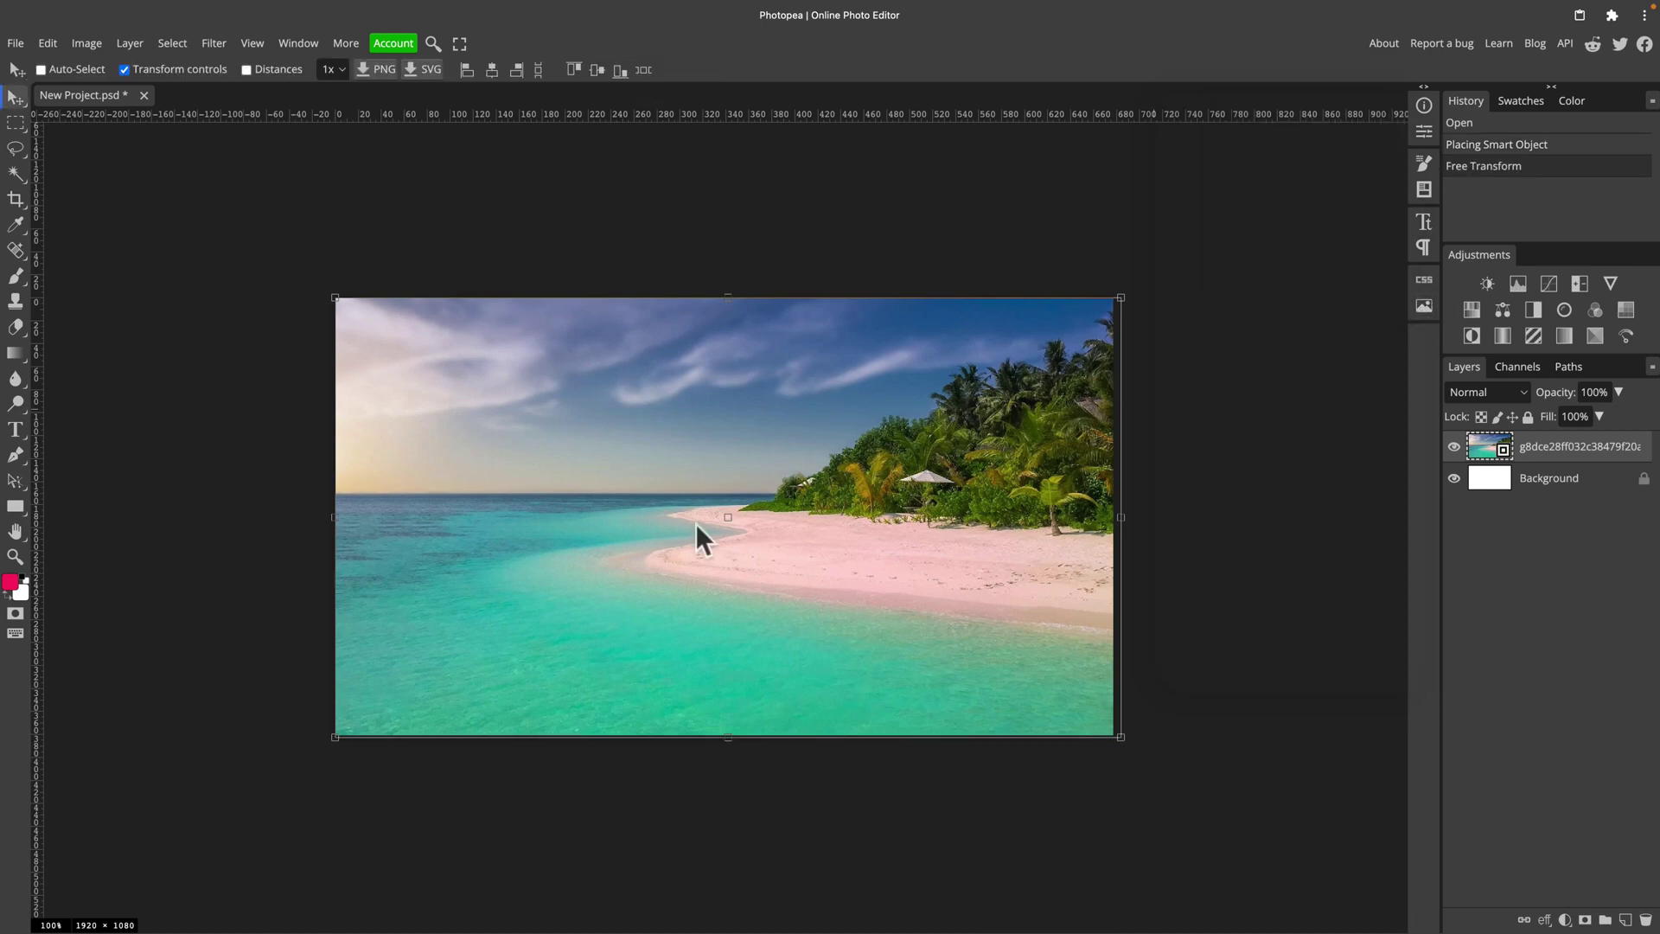
{"action": "right_click", "coordinate": [19, 505]}
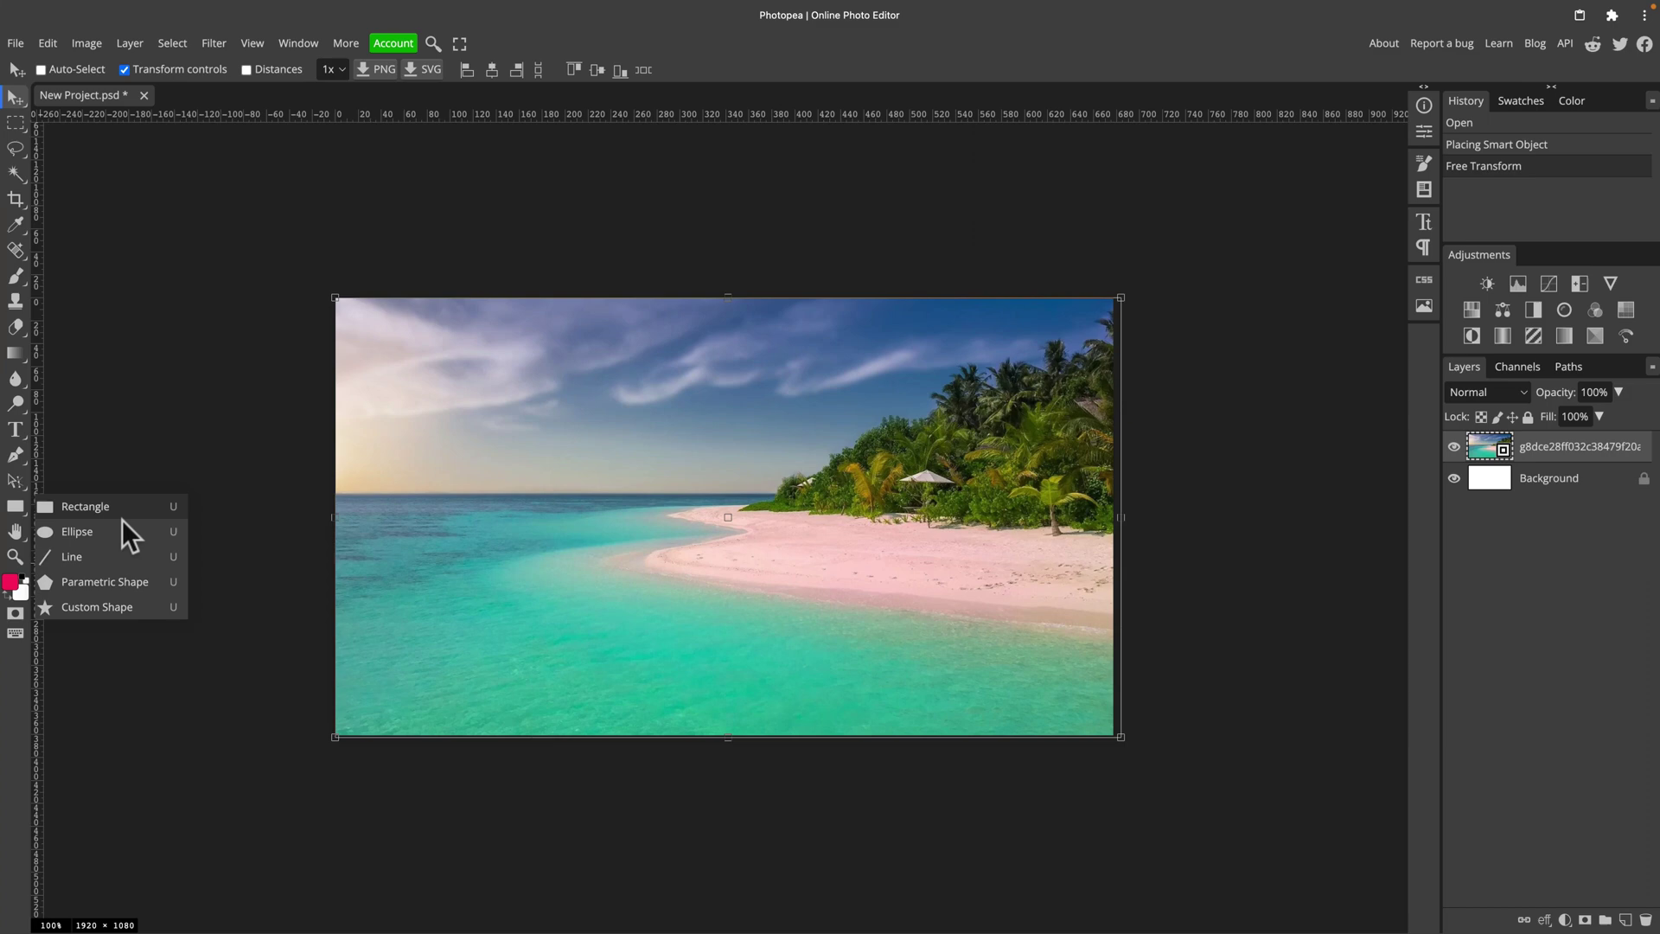
{"action": "left_click", "coordinate": [126, 582]}
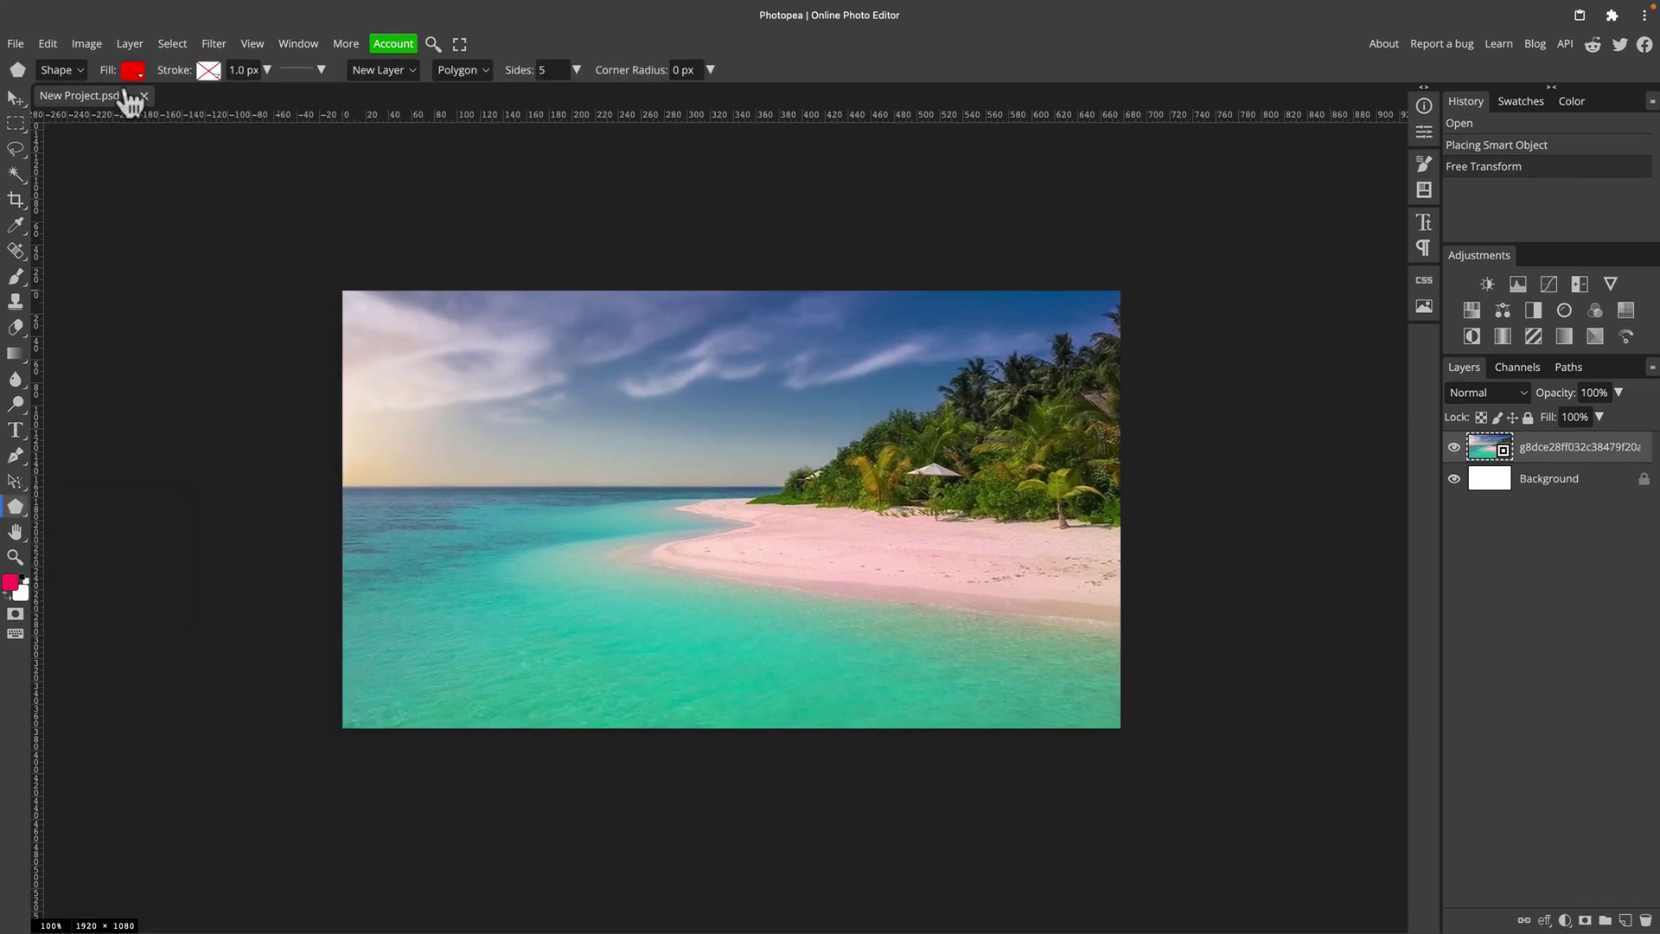
{"action": "left_click", "coordinate": [558, 70]}
{"action": "left_click_drag", "start_coordinate": [561, 70], "coordinate": [524, 69]}
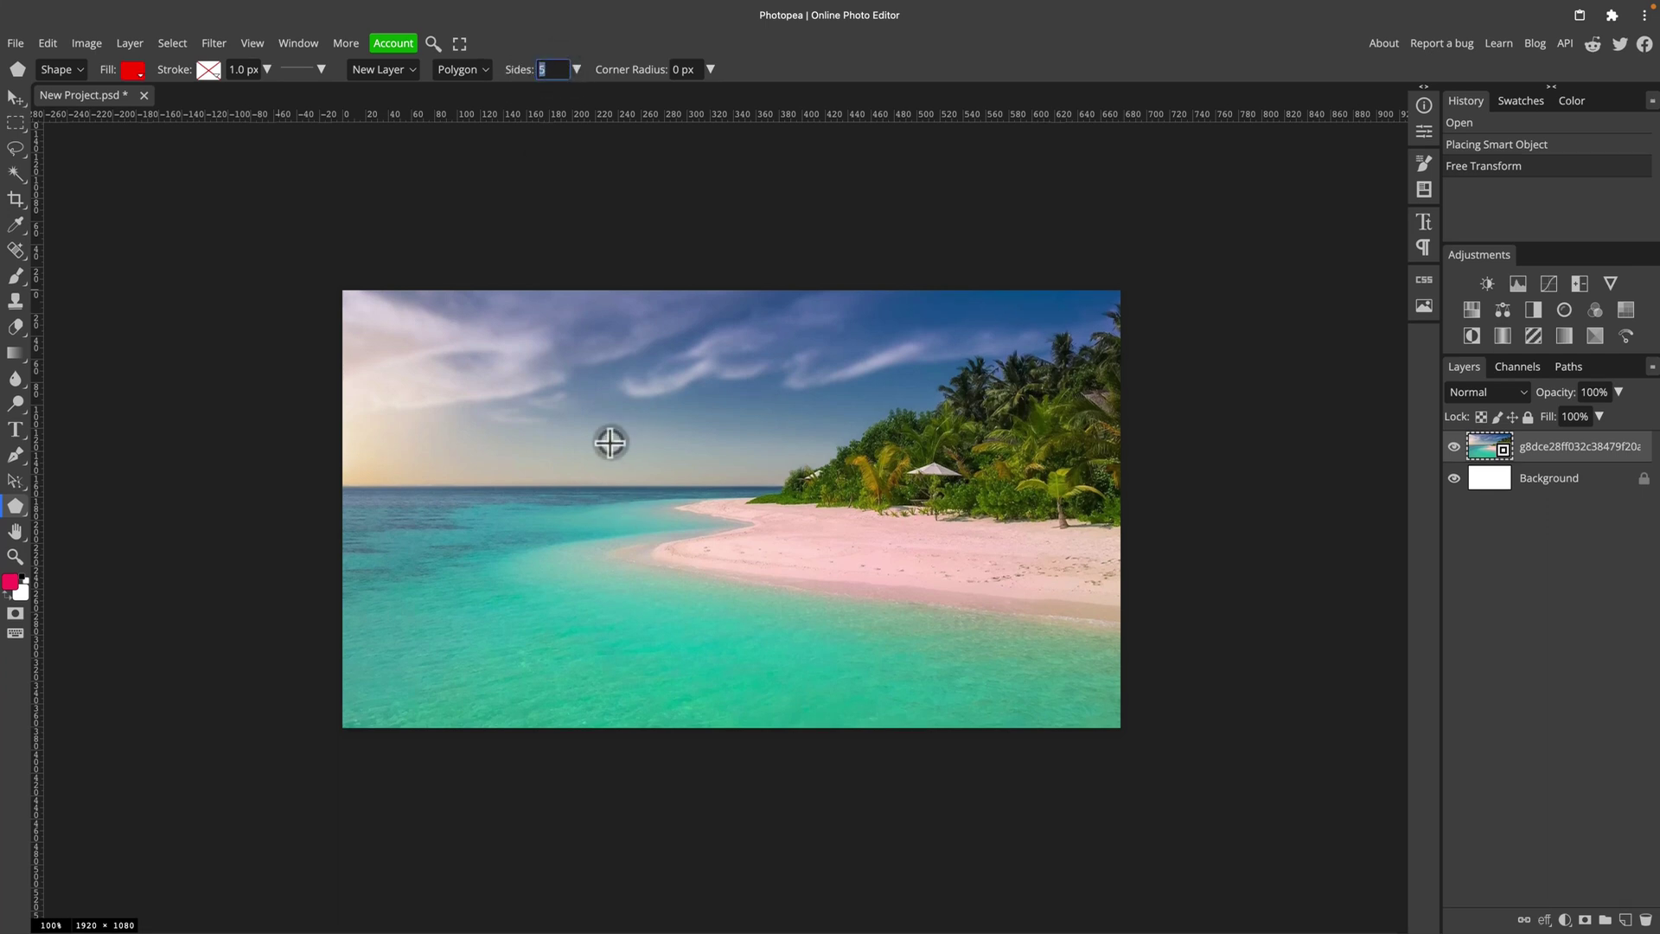
{"action": "left_click_drag", "start_coordinate": [610, 442], "coordinate": [671, 585]}
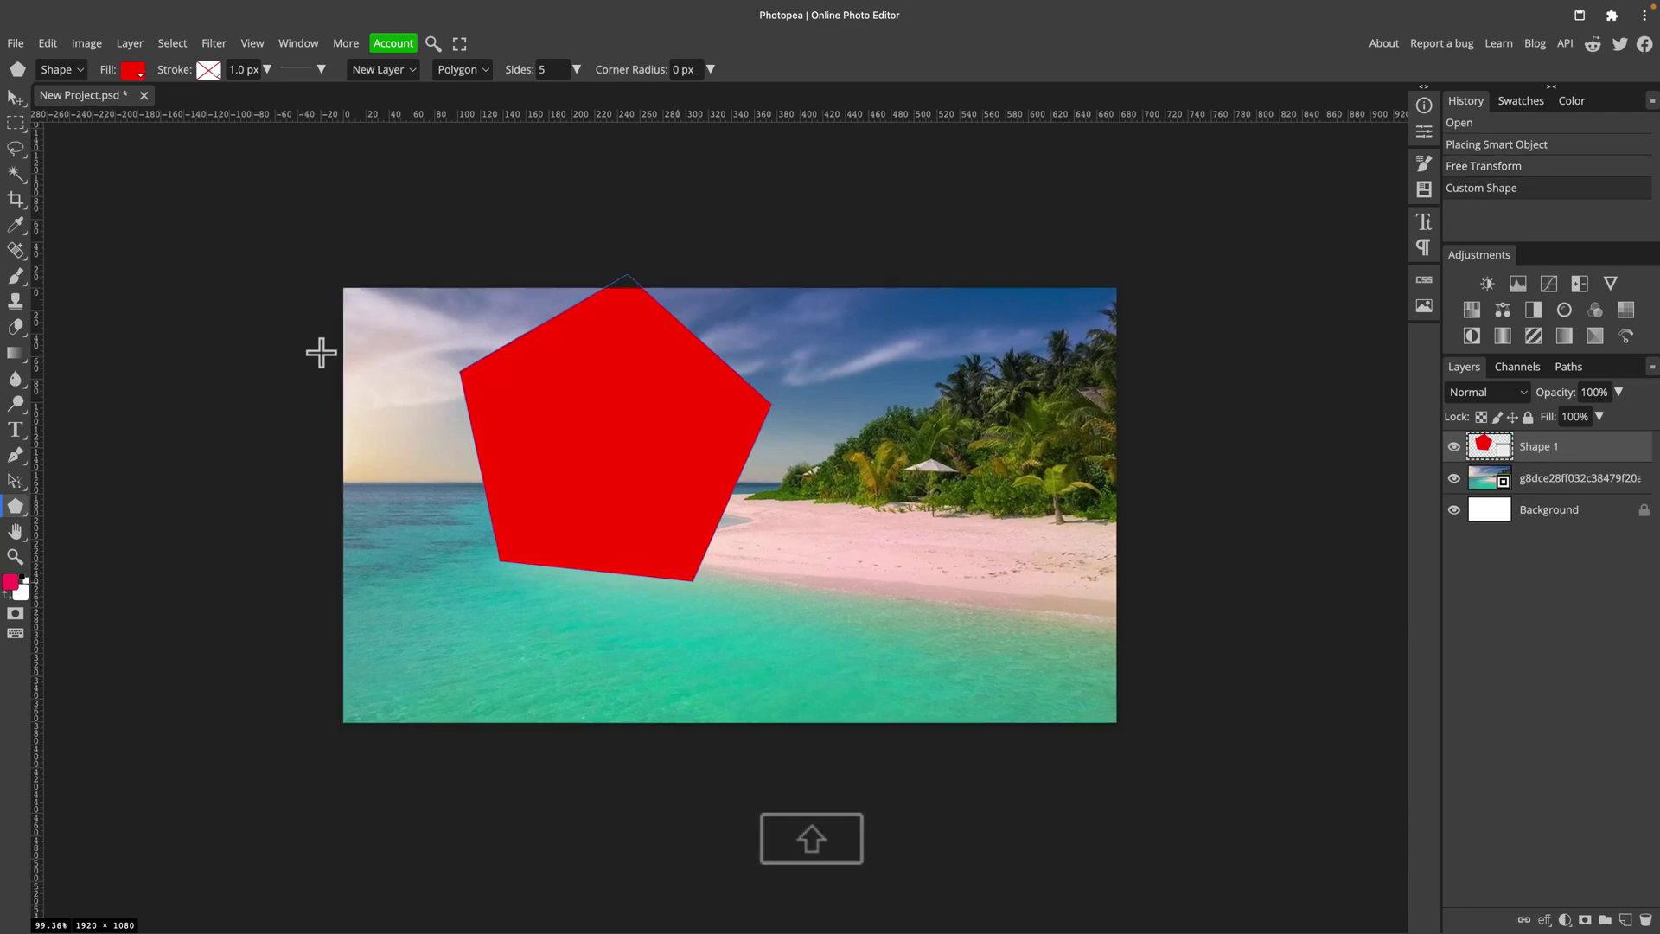
Step: Move the pentagon toward the centre and enlarge it proportionally
{"action": "key", "text": "v"}
{"action": "left_click_drag", "start_coordinate": [730, 437], "coordinate": [818, 498]}
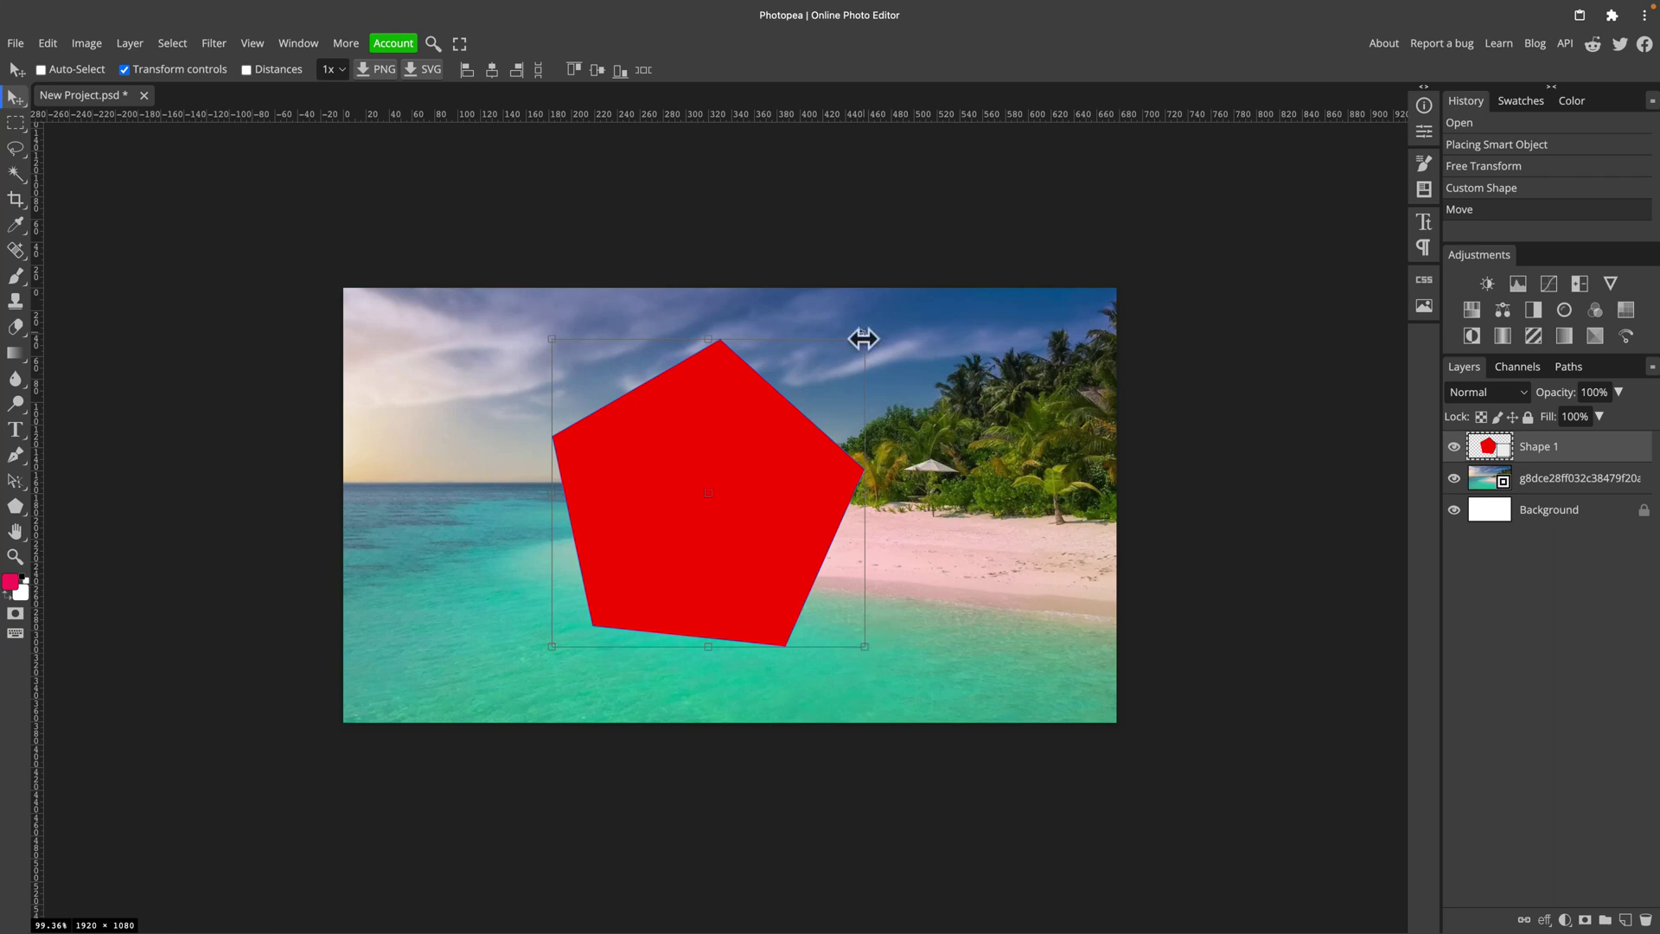
{"action": "key", "text": "shift"}
{"action": "left_click_drag", "start_coordinate": [865, 339], "coordinate": [908, 310]}
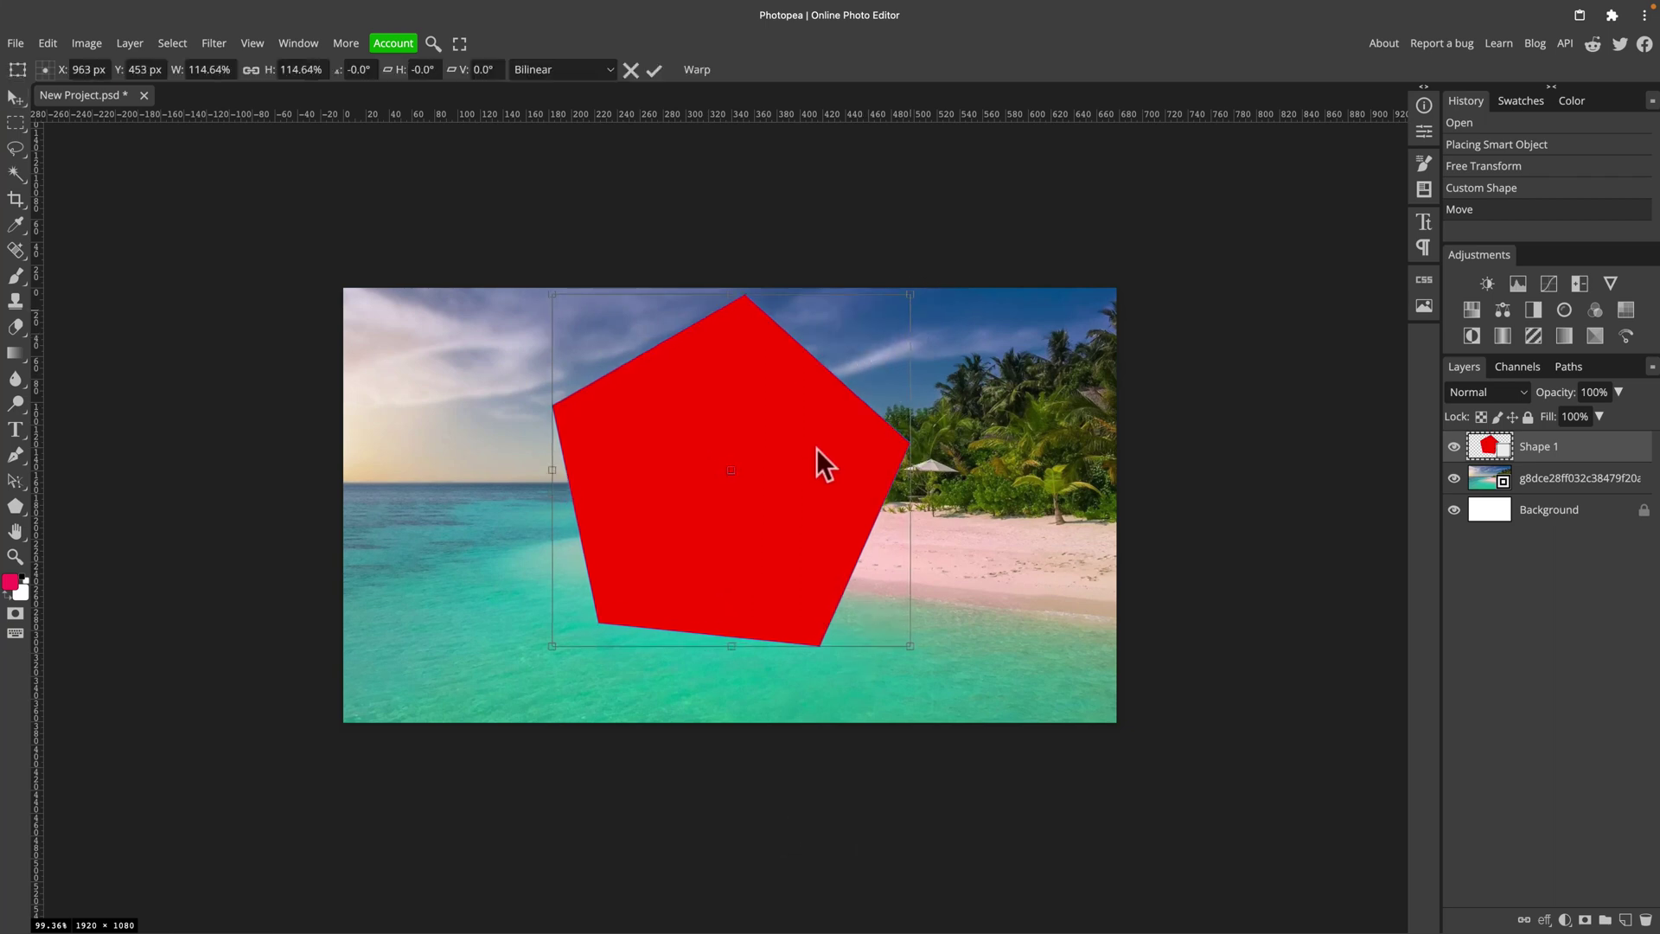
{"action": "left_click_drag", "start_coordinate": [816, 448], "coordinate": [815, 473]}
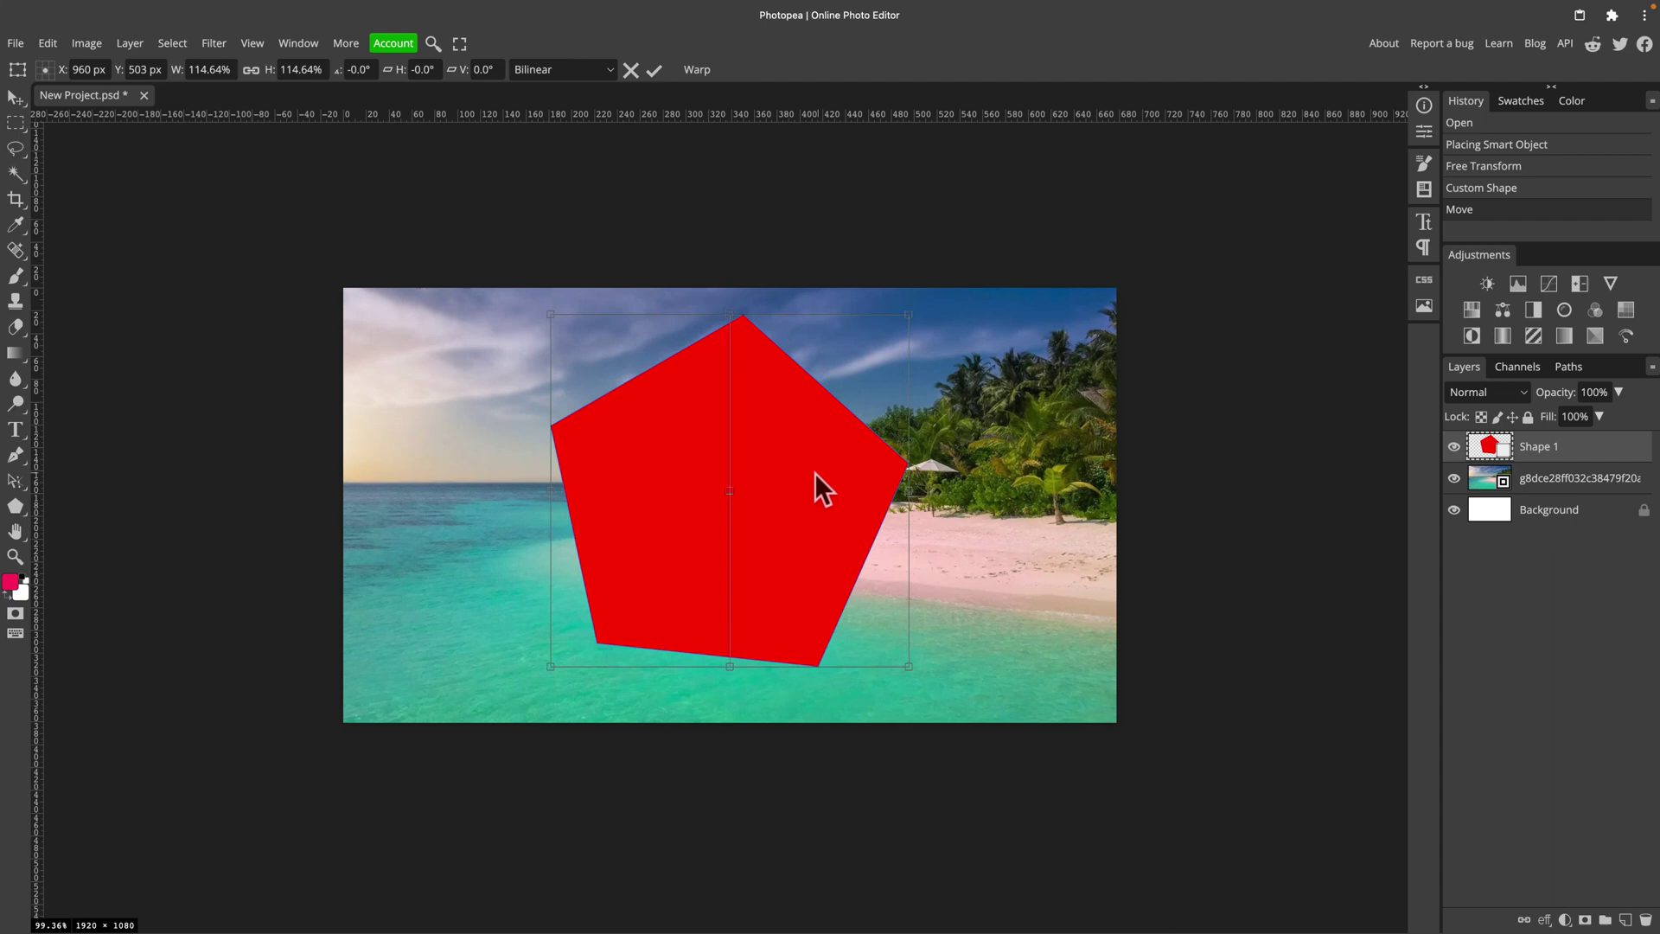
Step: Commit the pentagon's transform and place the snowy red-train photo from a 'snow' gallery search
{"action": "left_click", "coordinate": [656, 70]}
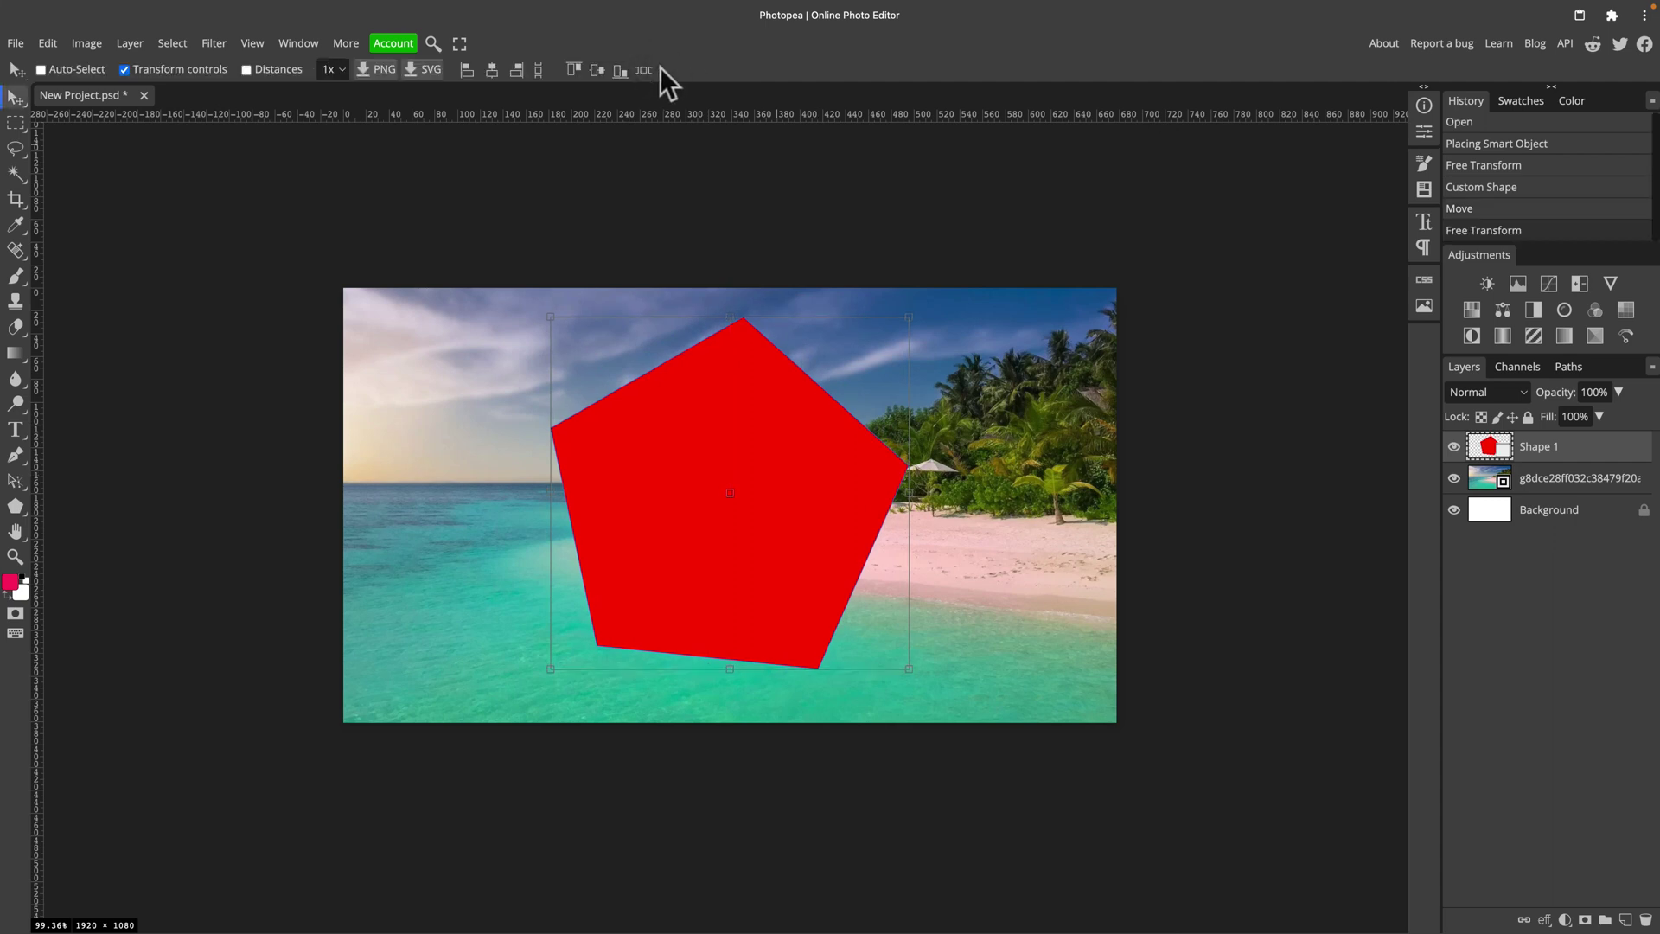
{"action": "left_click", "coordinate": [1422, 305]}
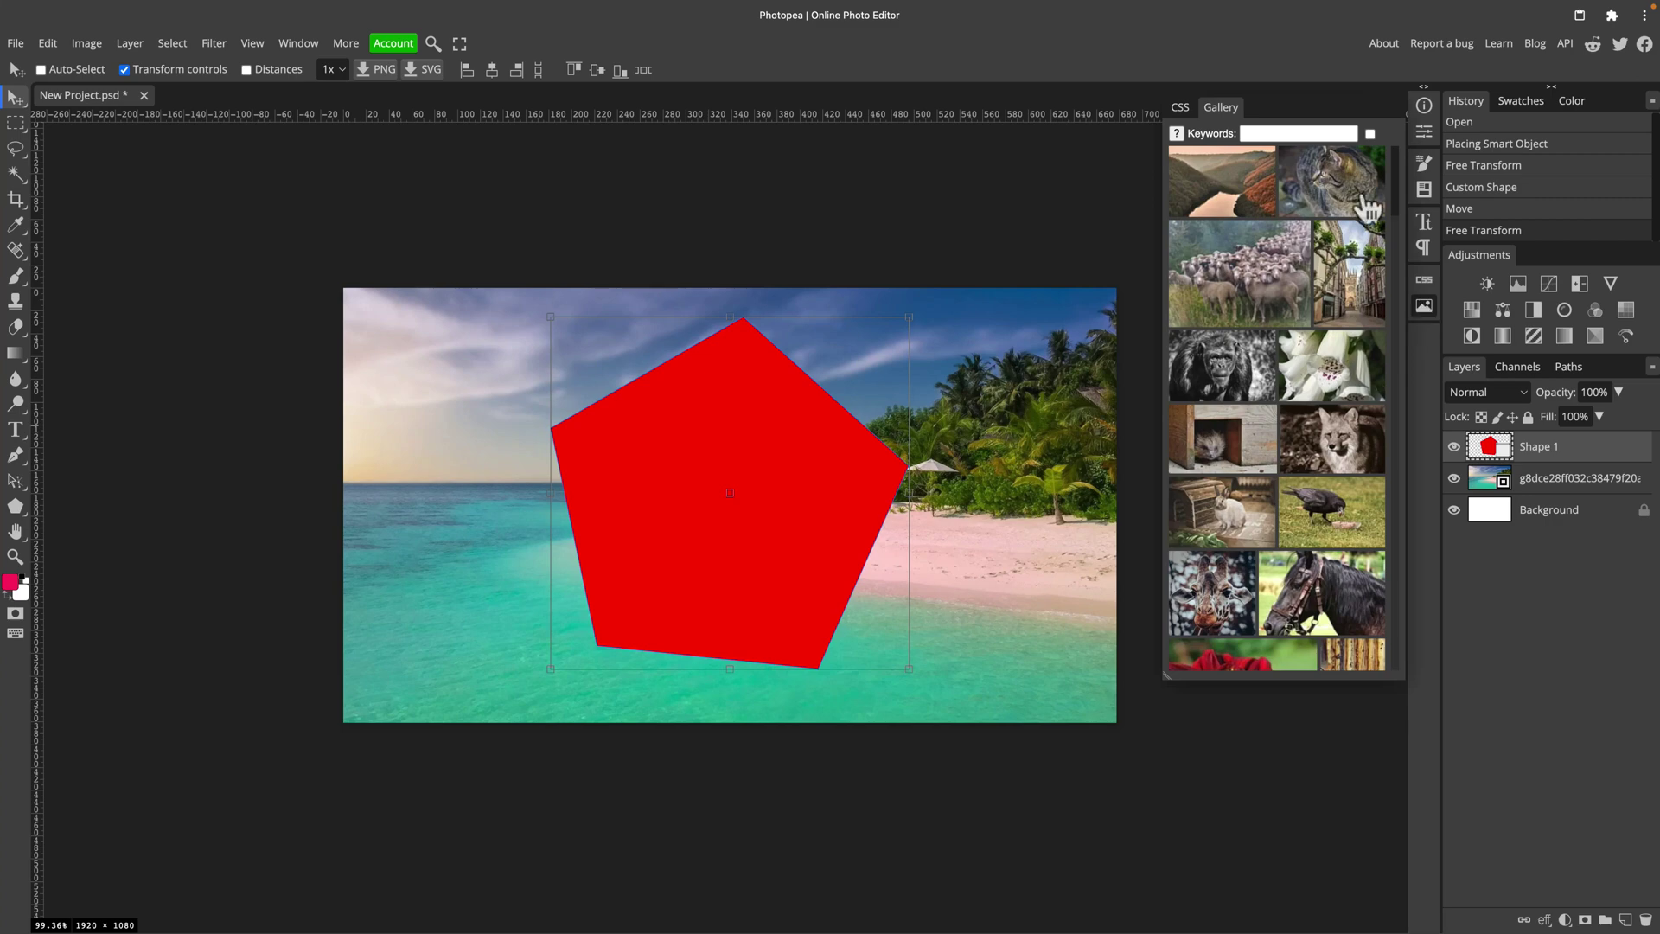
{"action": "left_click", "coordinate": [1279, 131]}
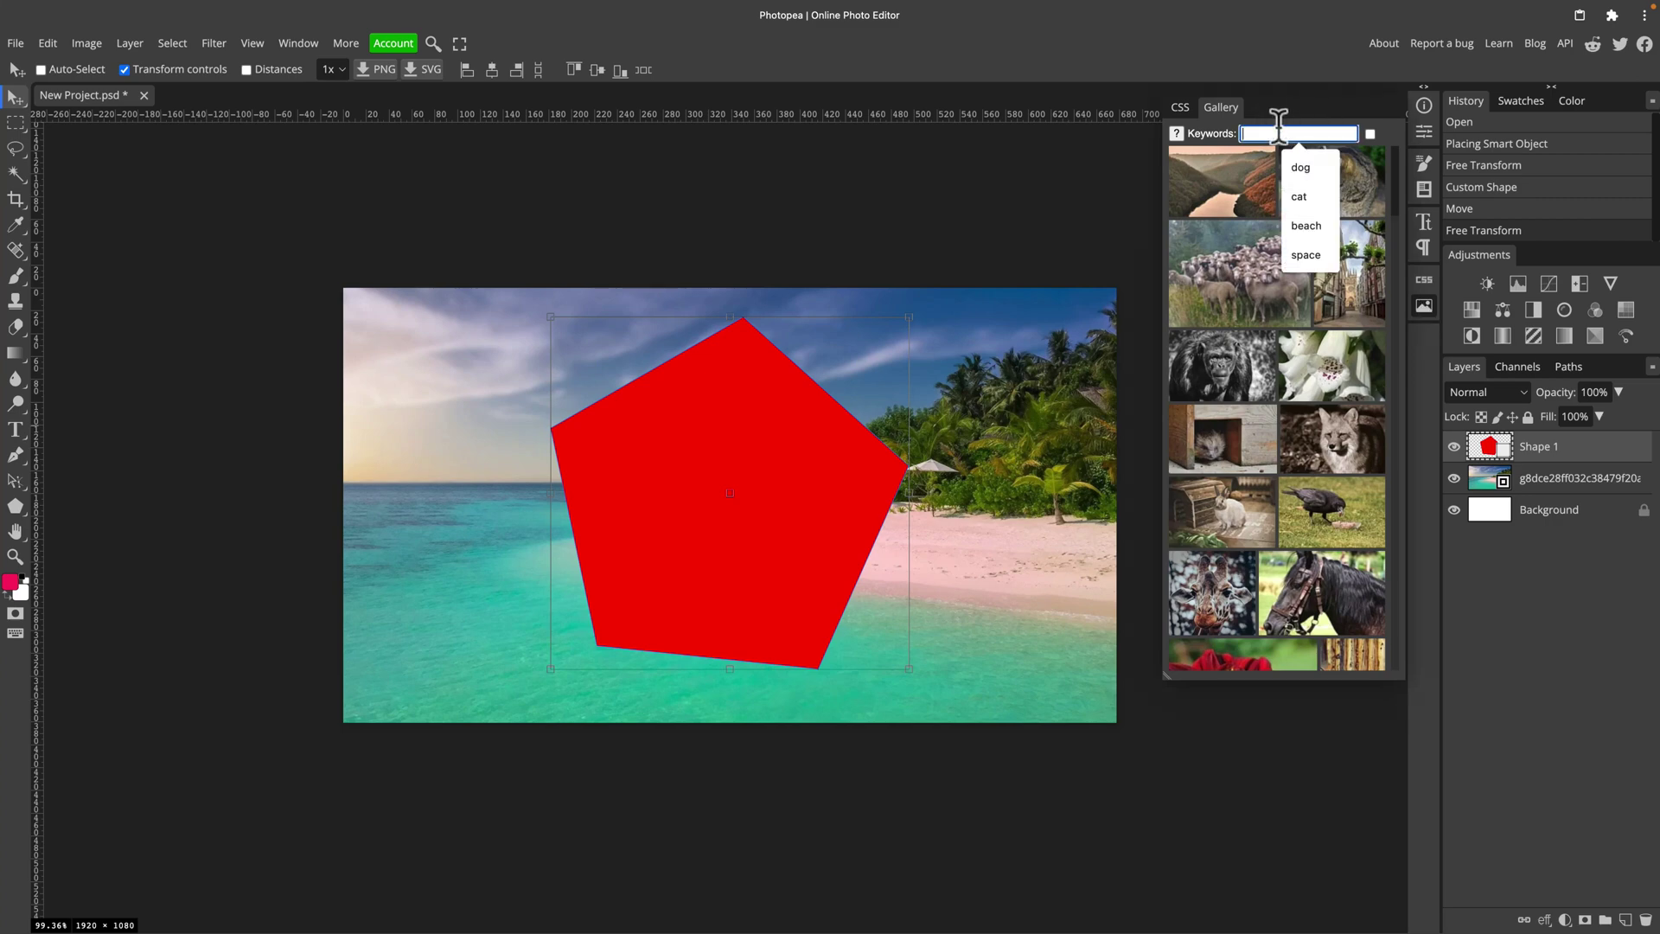
{"action": "type", "text": "snow"}
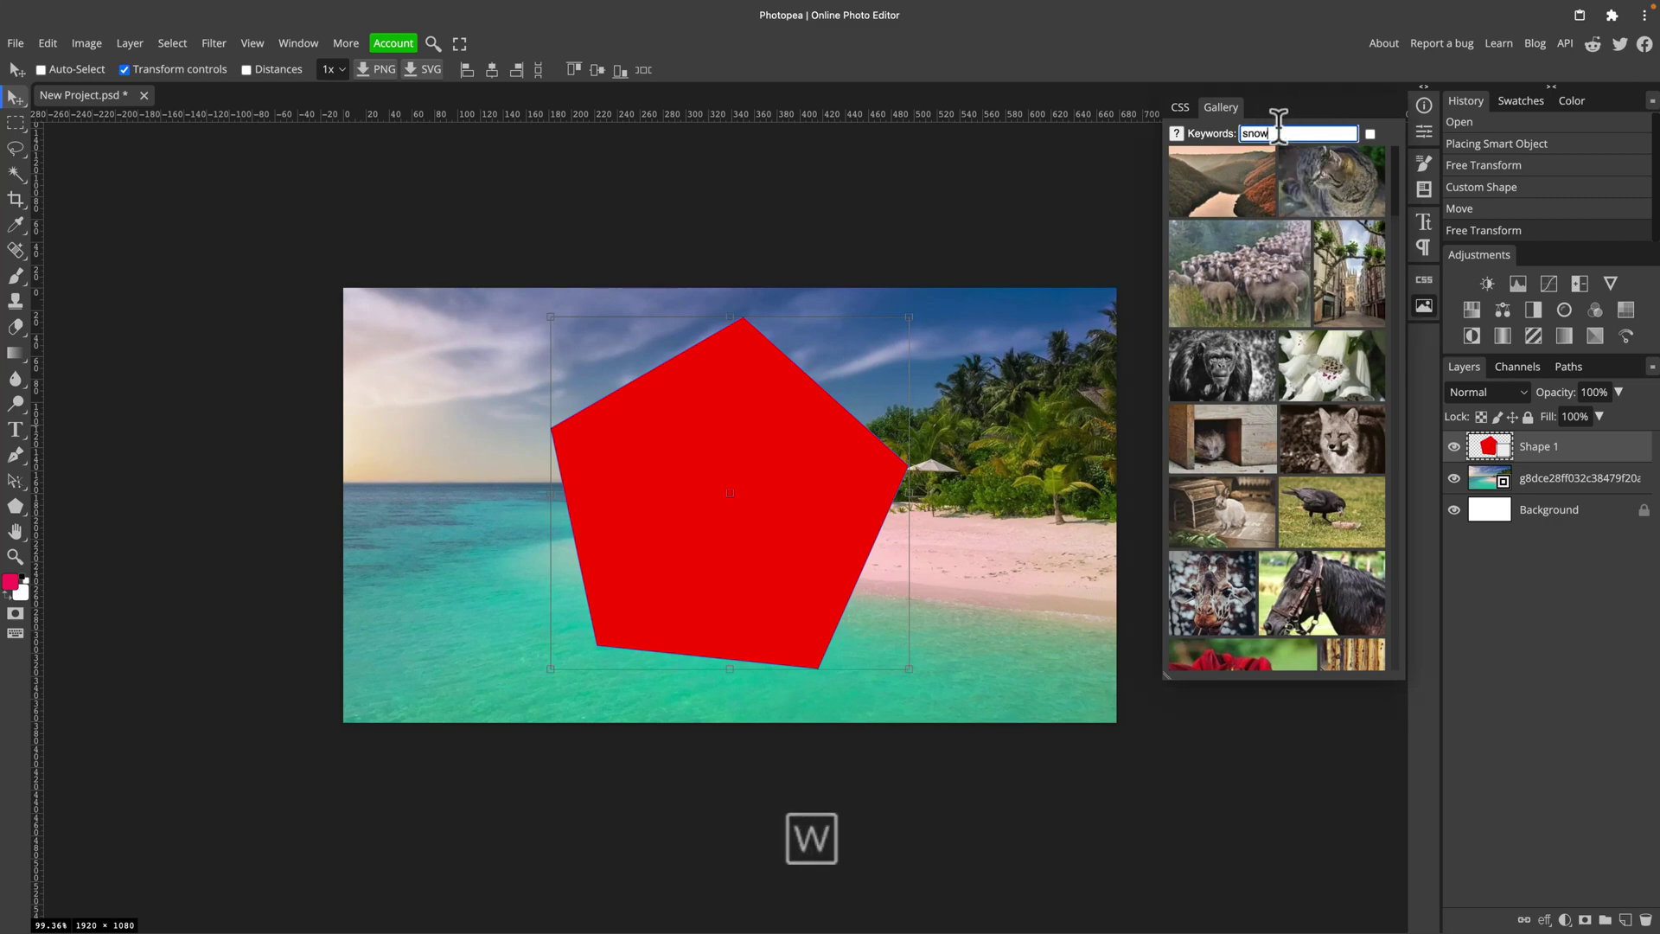
{"action": "key", "text": "Return"}
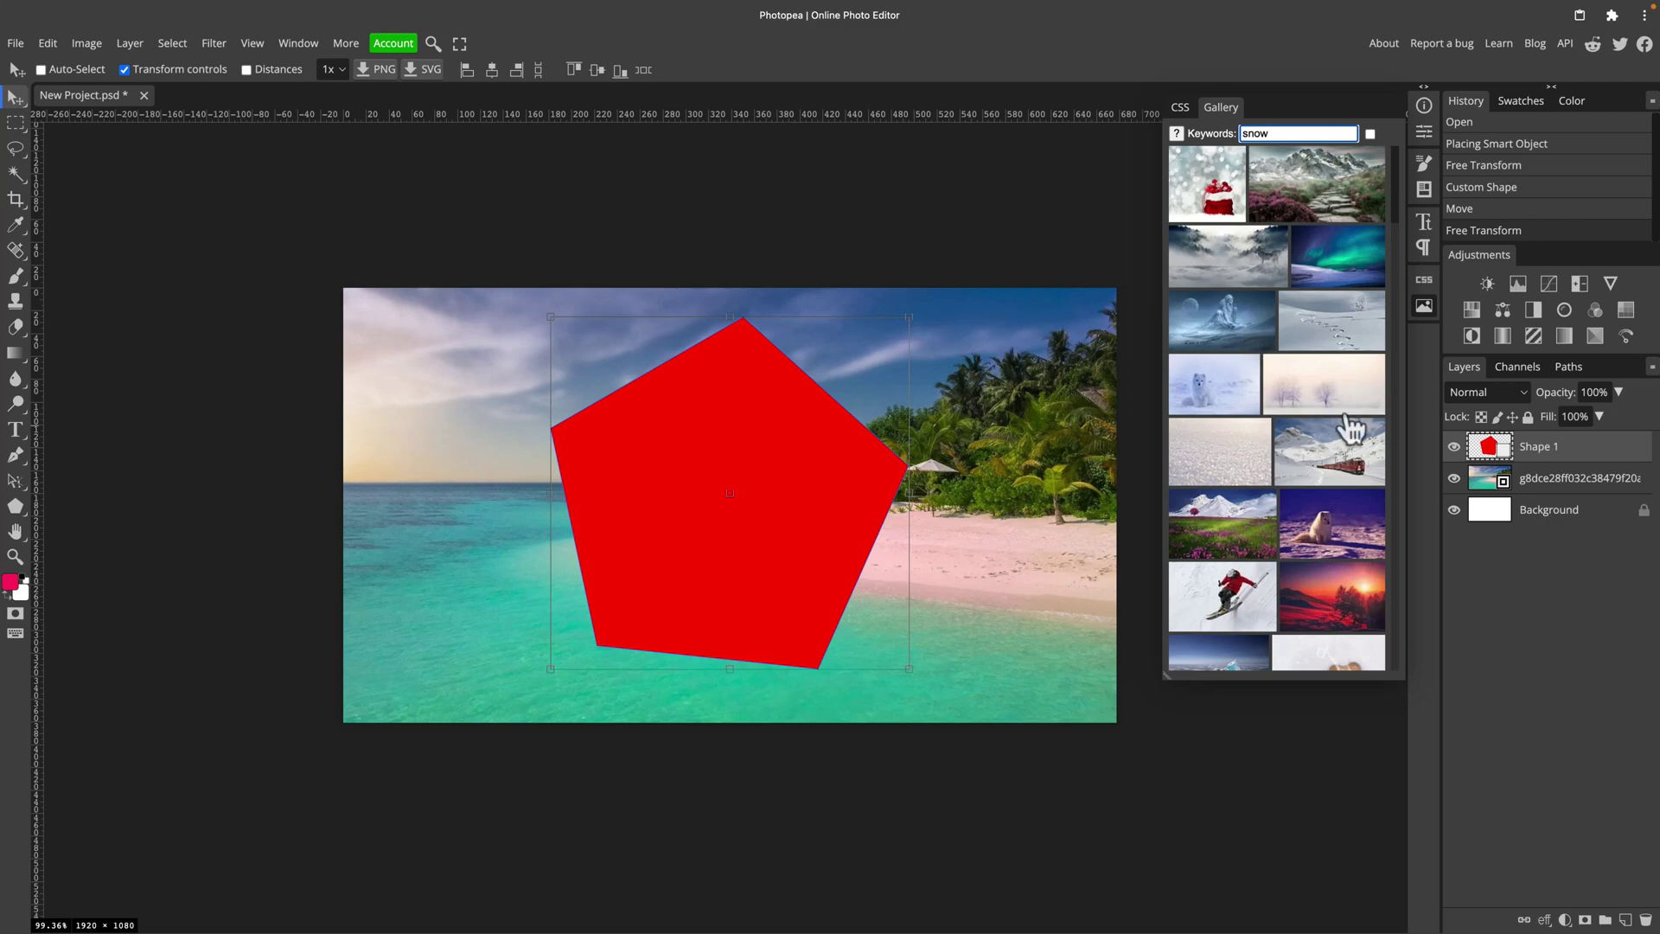
{"action": "left_click", "coordinate": [1354, 454]}
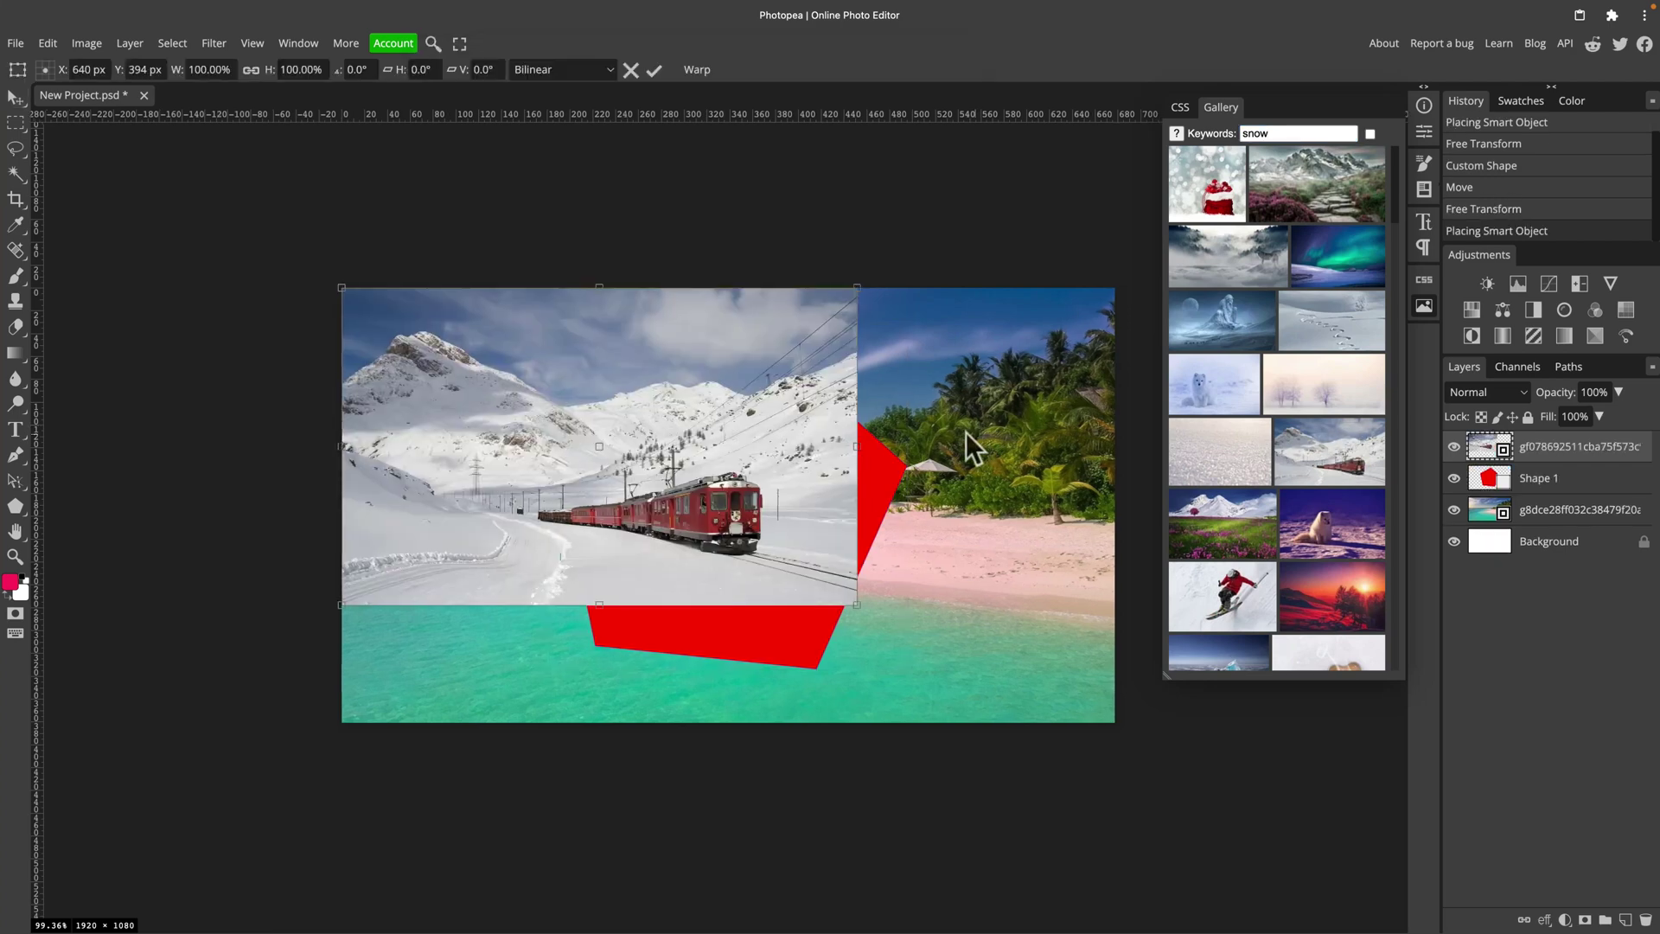
Step: Move and enlarge the train photo over the canvas centre
{"action": "scroll", "coordinate": [908, 449], "scroll_direction": "right", "scroll_amount": 1}
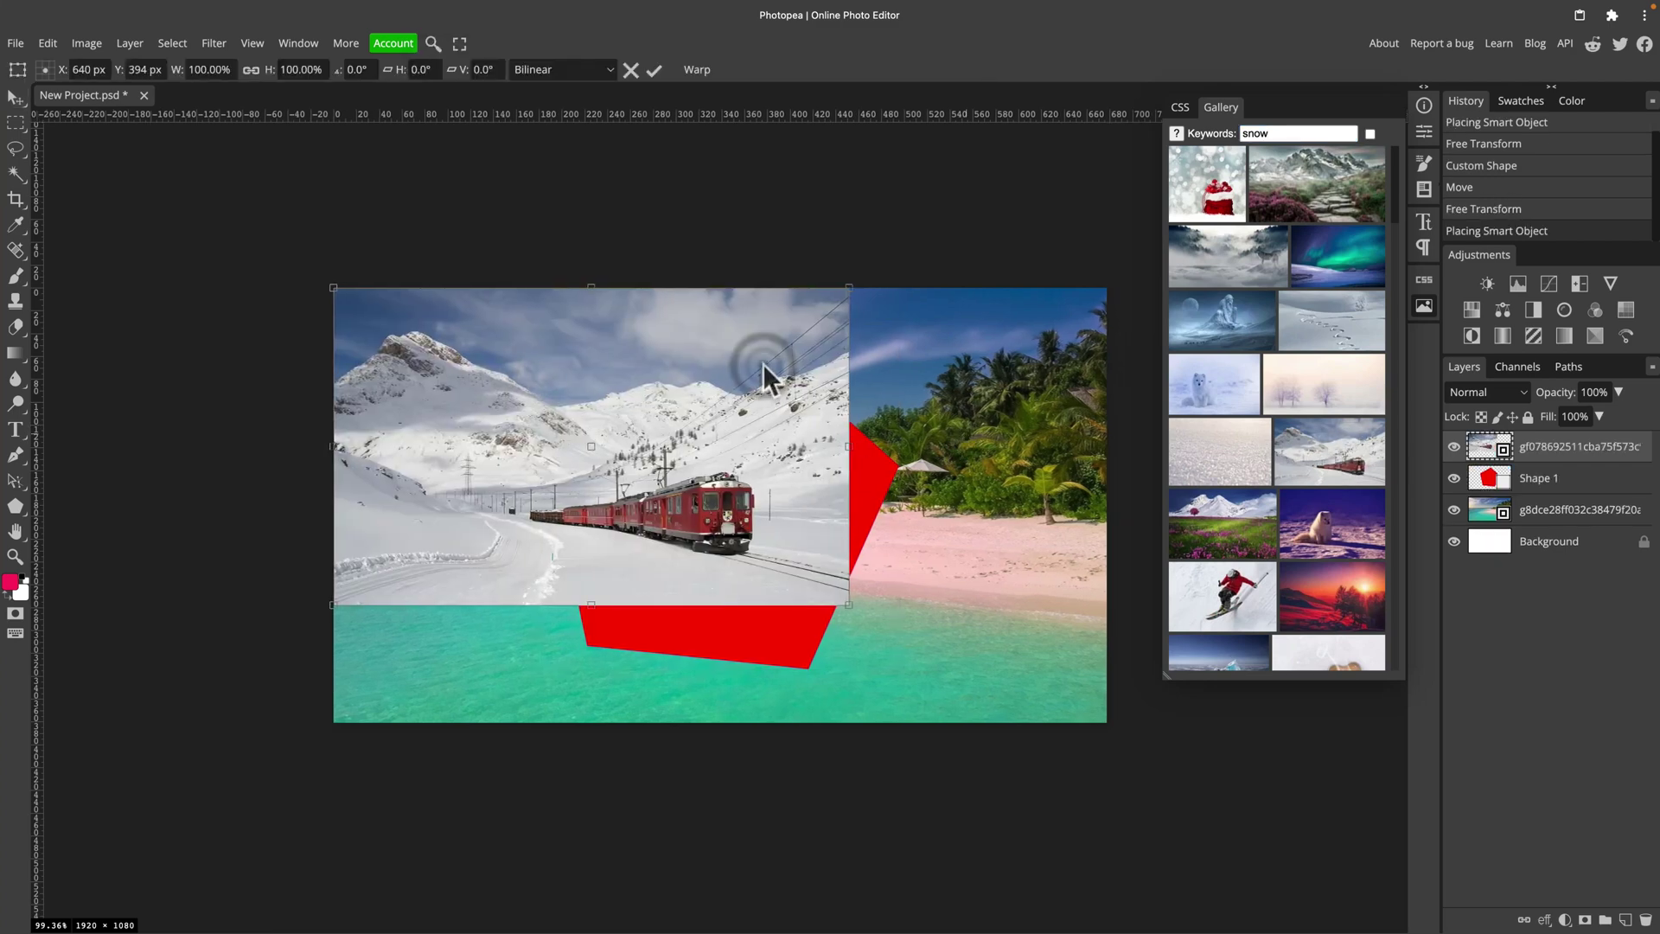
{"action": "left_click_drag", "start_coordinate": [763, 363], "coordinate": [860, 454]}
{"action": "left_click_drag", "start_coordinate": [421, 367], "coordinate": [308, 302]}
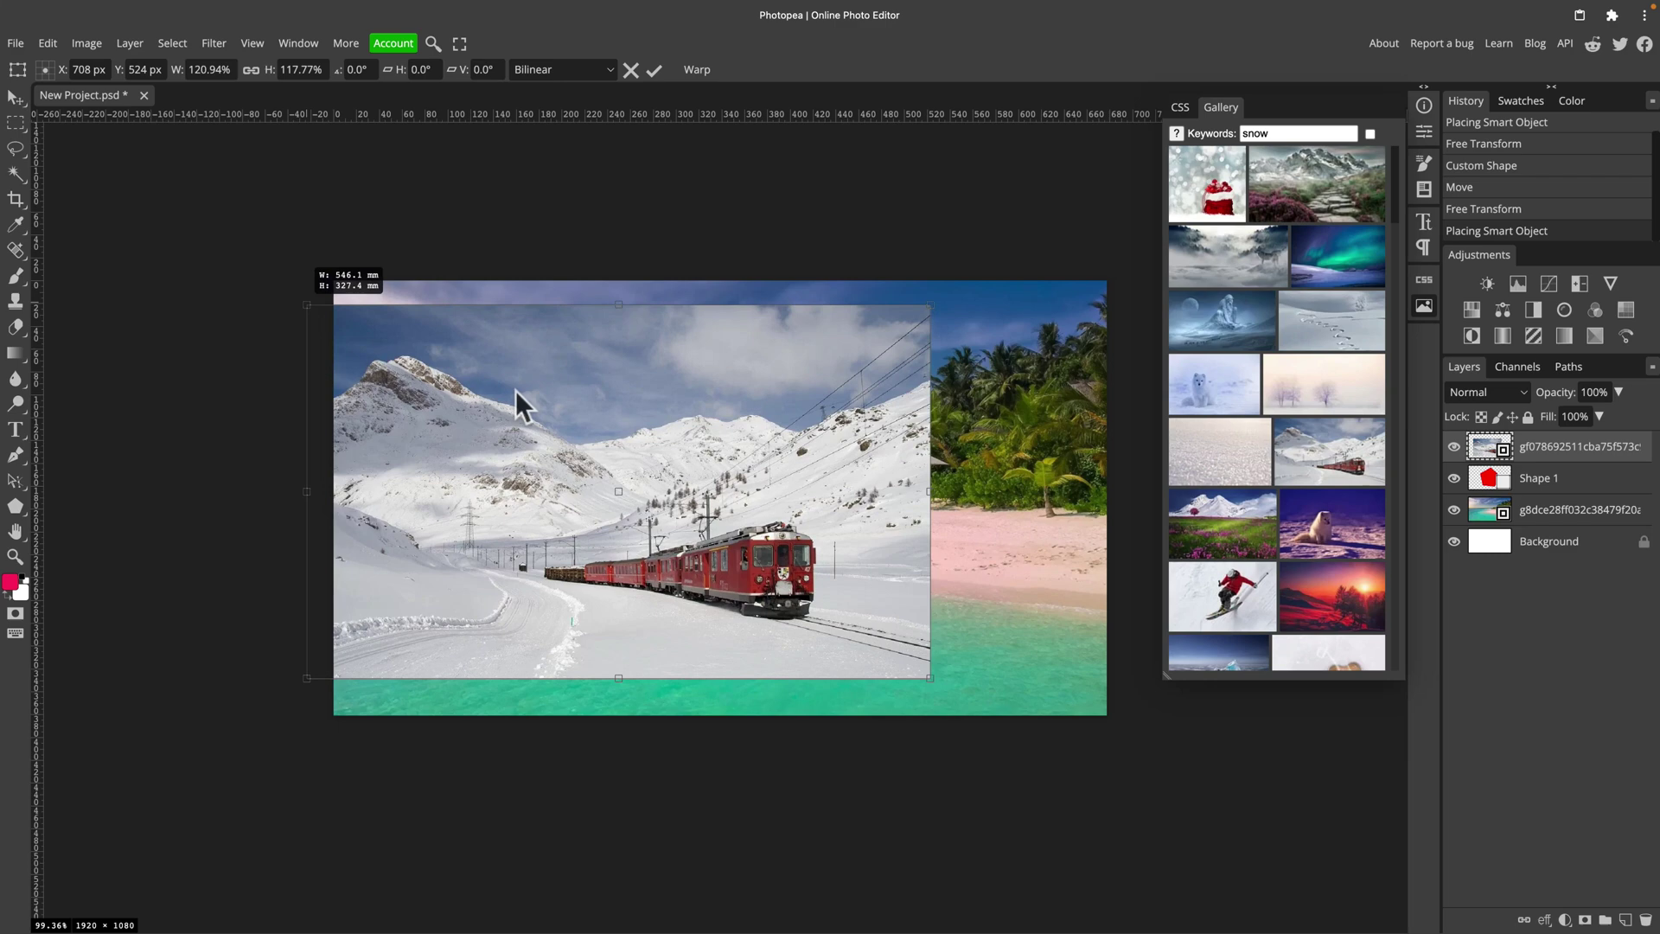
{"action": "mouse_move", "coordinate": [808, 536]}
{"action": "left_mouse_down"}
{"action": "mouse_move", "coordinate": [823, 517]}
{"action": "mouse_move", "coordinate": [835, 552]}
{"action": "left_mouse_up"}
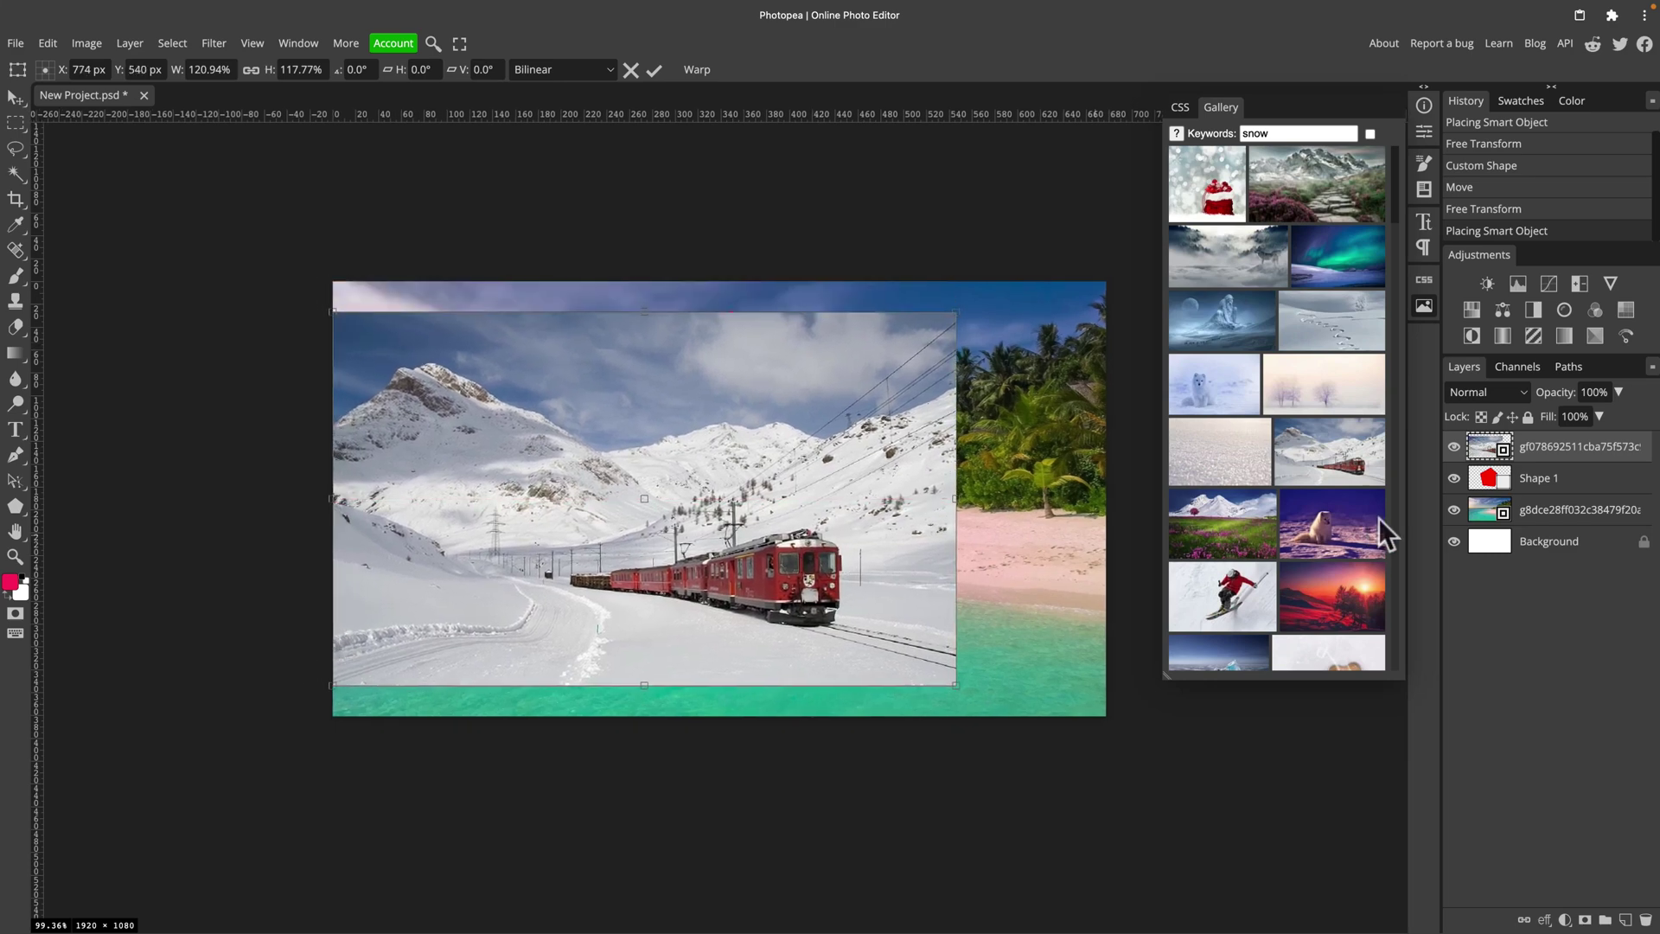
Step: Drop the train layer to 48% opacity, align it over the pentagon, then restore 100%
{"action": "left_click", "coordinate": [1520, 391]}
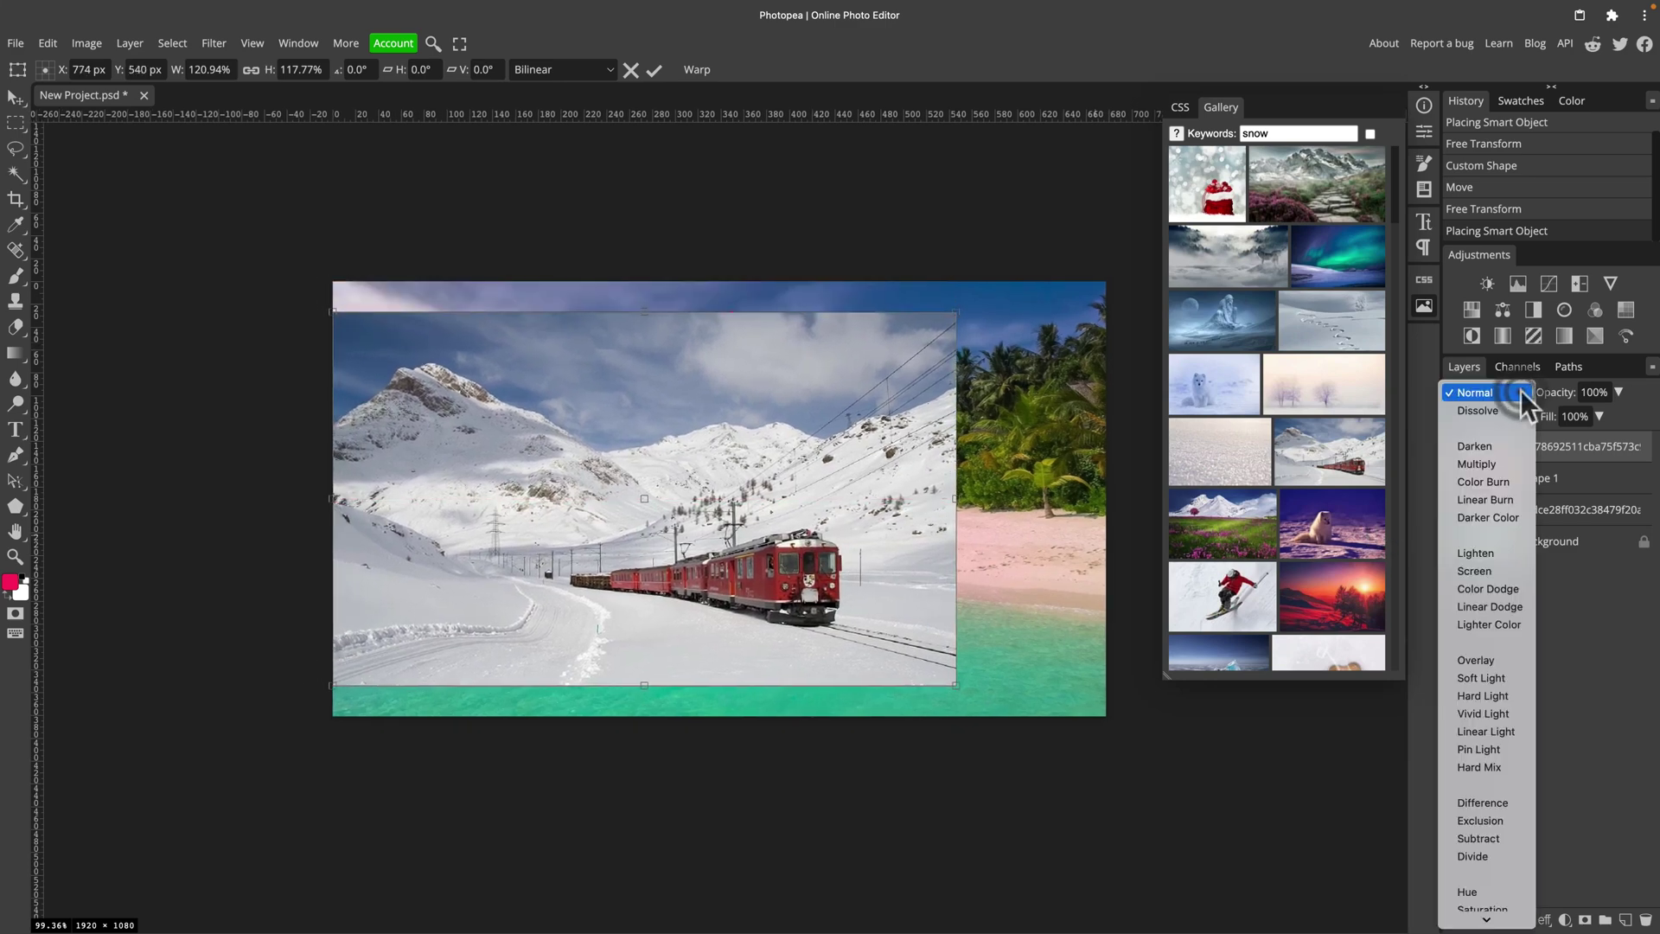
{"action": "left_click", "coordinate": [1617, 396]}
{"action": "left_click", "coordinate": [1618, 393]}
{"action": "left_click_drag", "start_coordinate": [1616, 415], "coordinate": [1575, 422]}
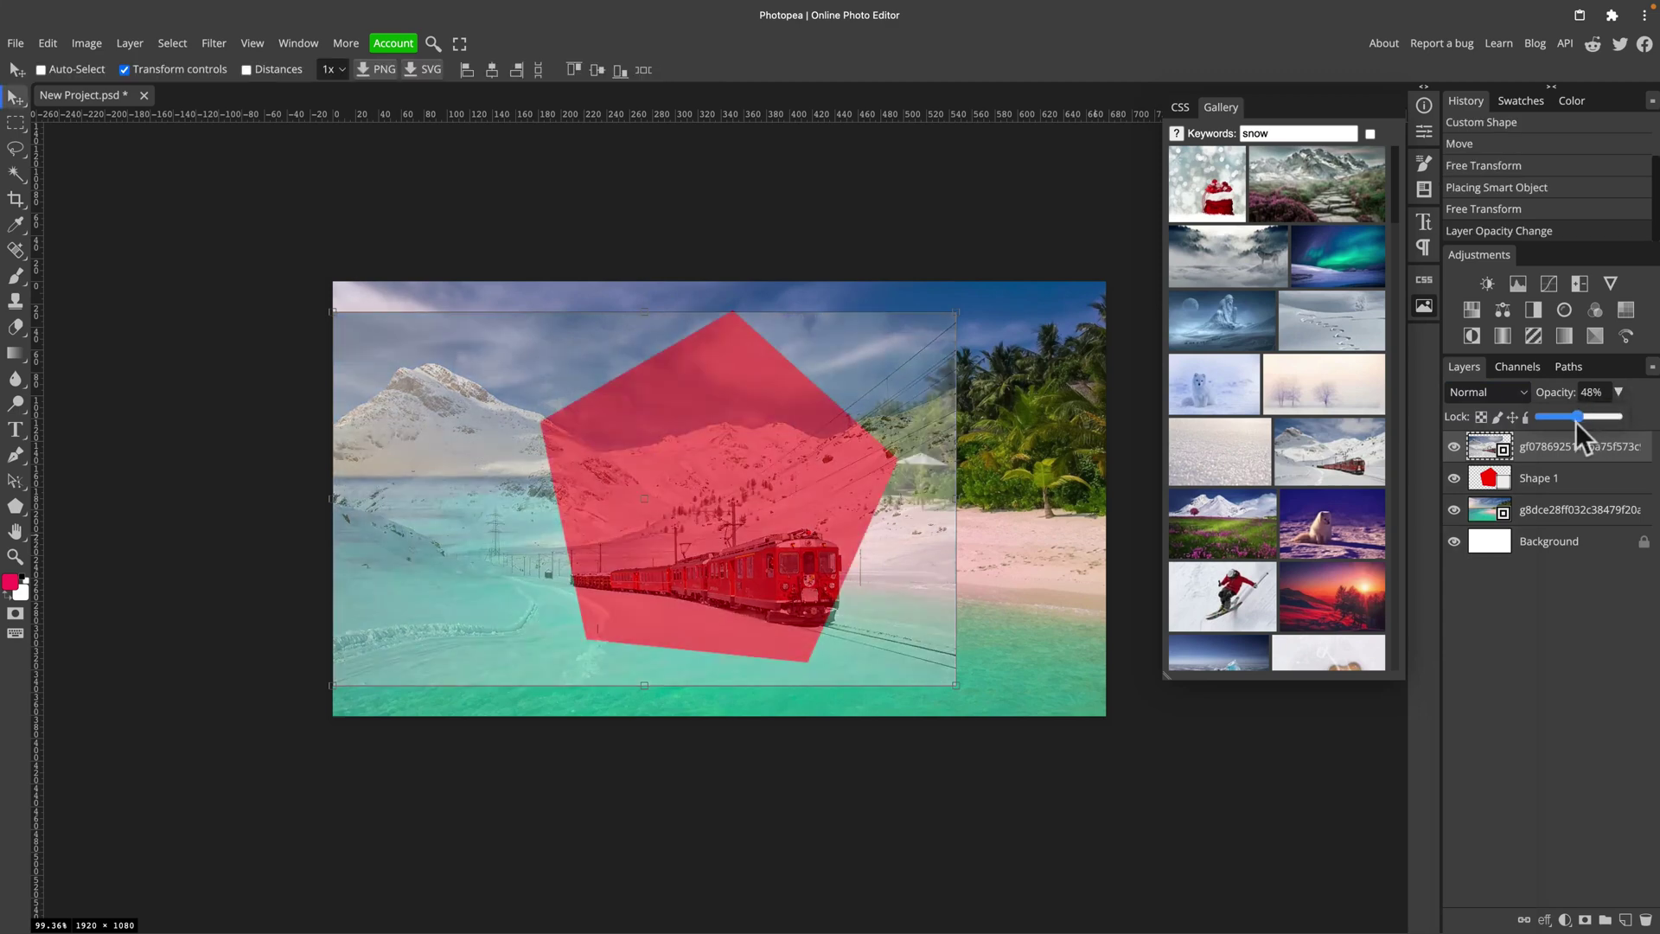
{"action": "left_click_drag", "start_coordinate": [889, 567], "coordinate": [946, 560]}
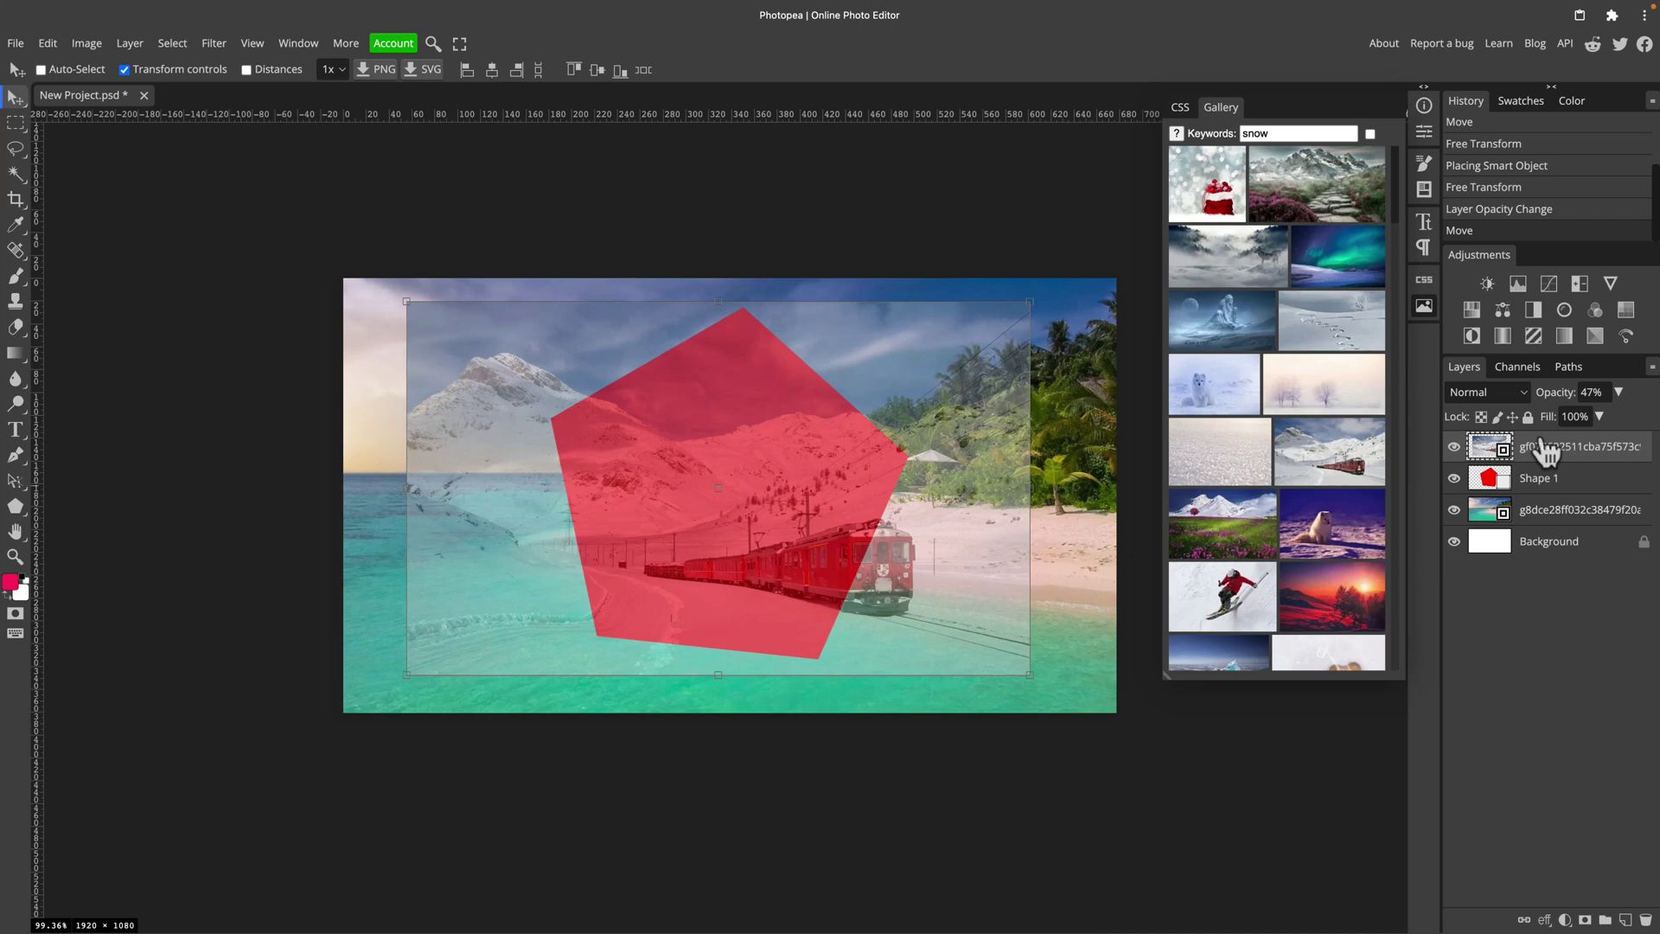
{"action": "left_click", "coordinate": [1620, 395]}
{"action": "left_click_drag", "start_coordinate": [1579, 416], "coordinate": [1650, 426]}
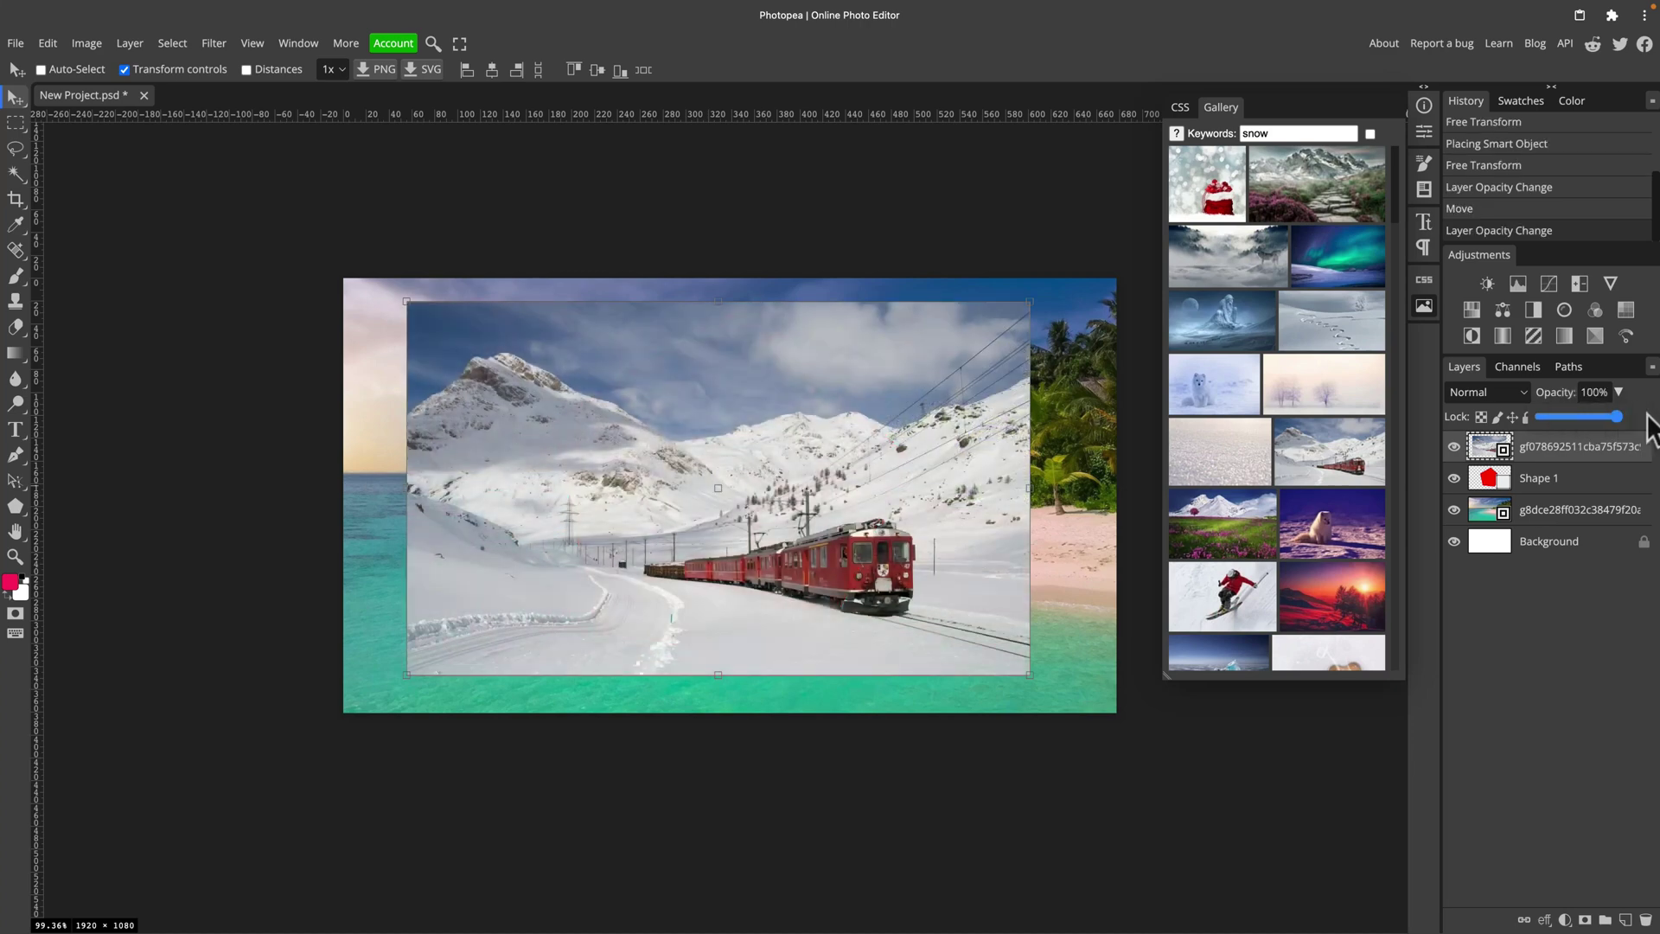
Step: Load the Shape 1 pentagon outline as a selection, reselect the train layer, and zoom to 300%
{"action": "left_click", "coordinate": [1541, 480]}
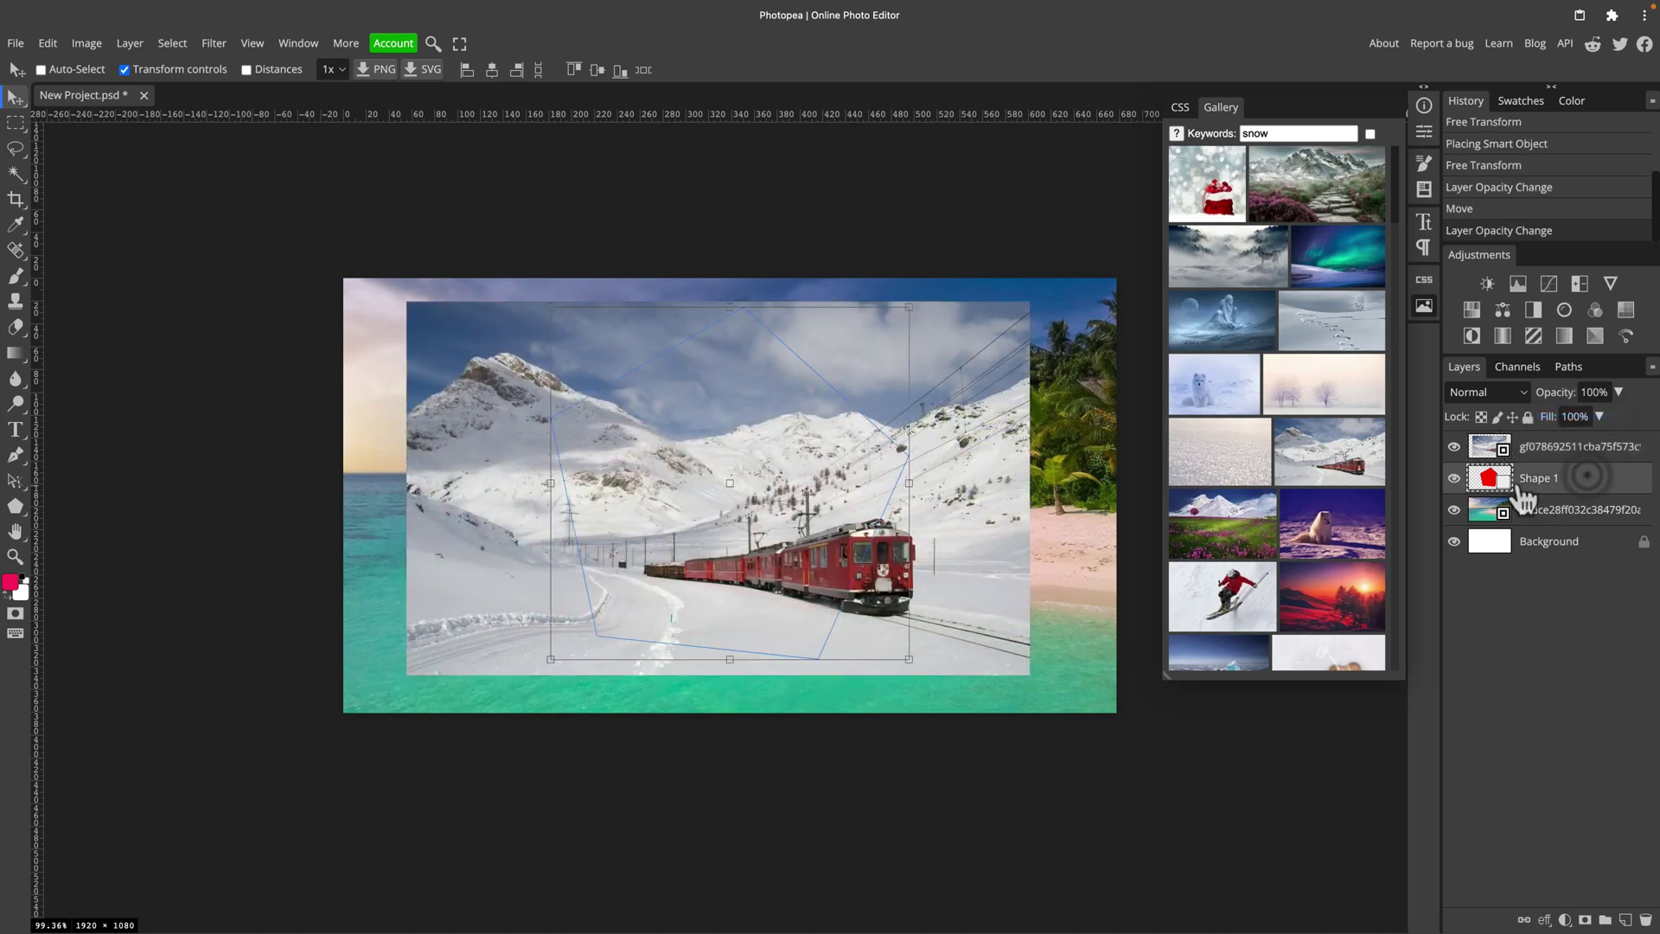
{"action": "key", "text": "super"}
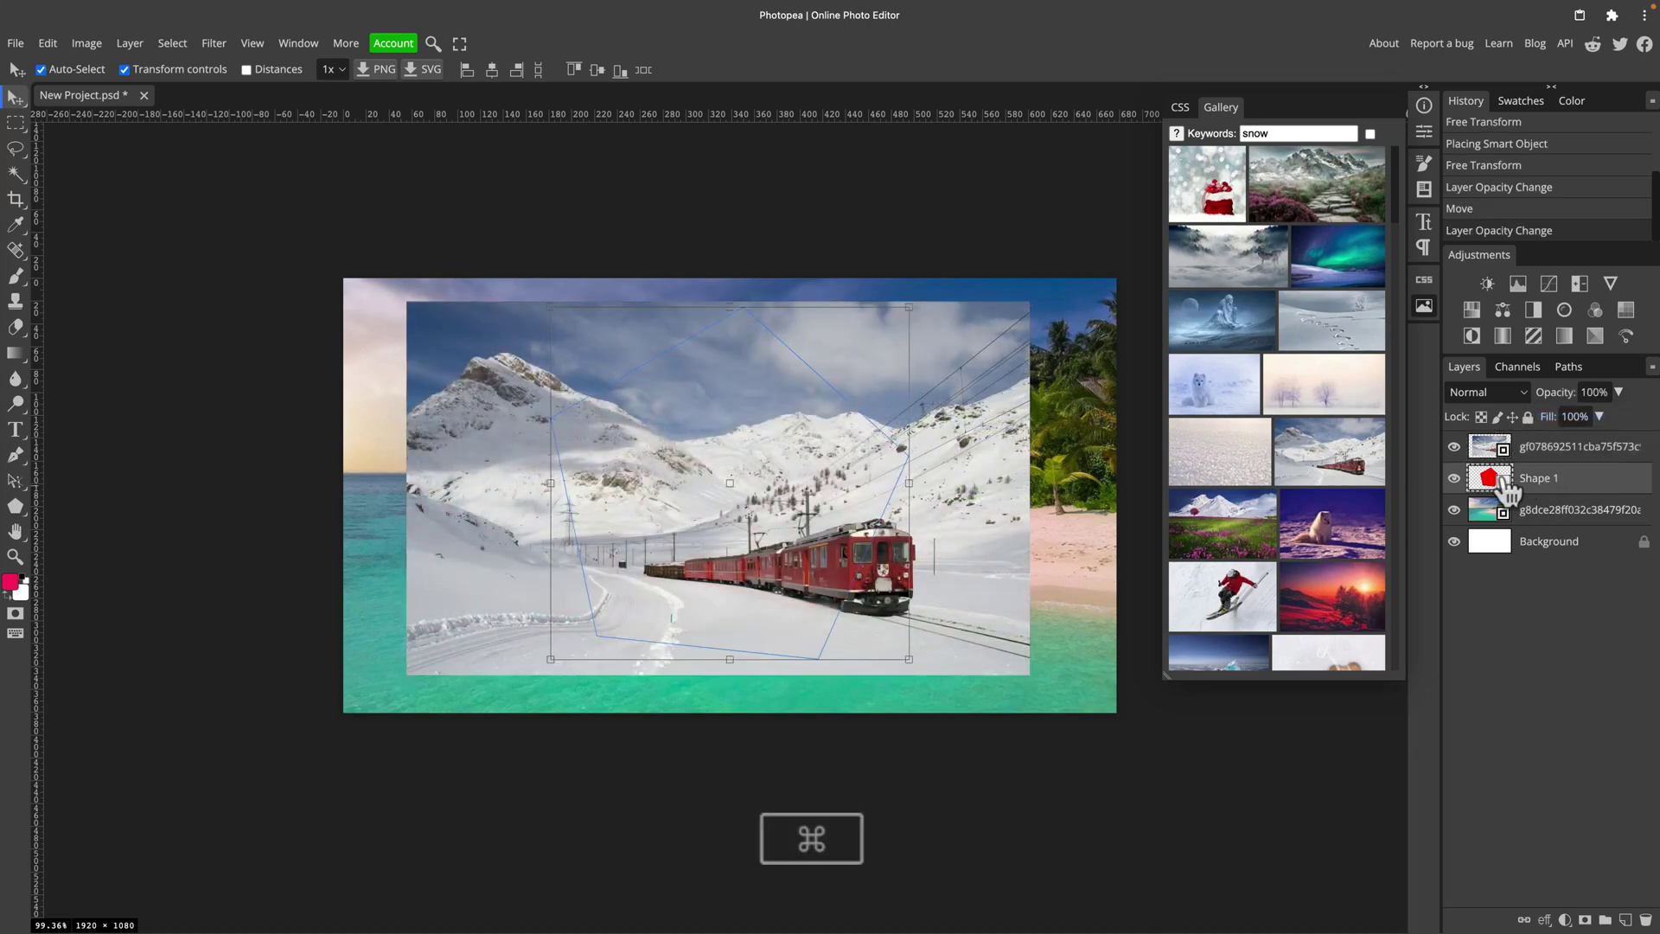
{"action": "left_click", "coordinate": [1494, 485], "text": "super"}
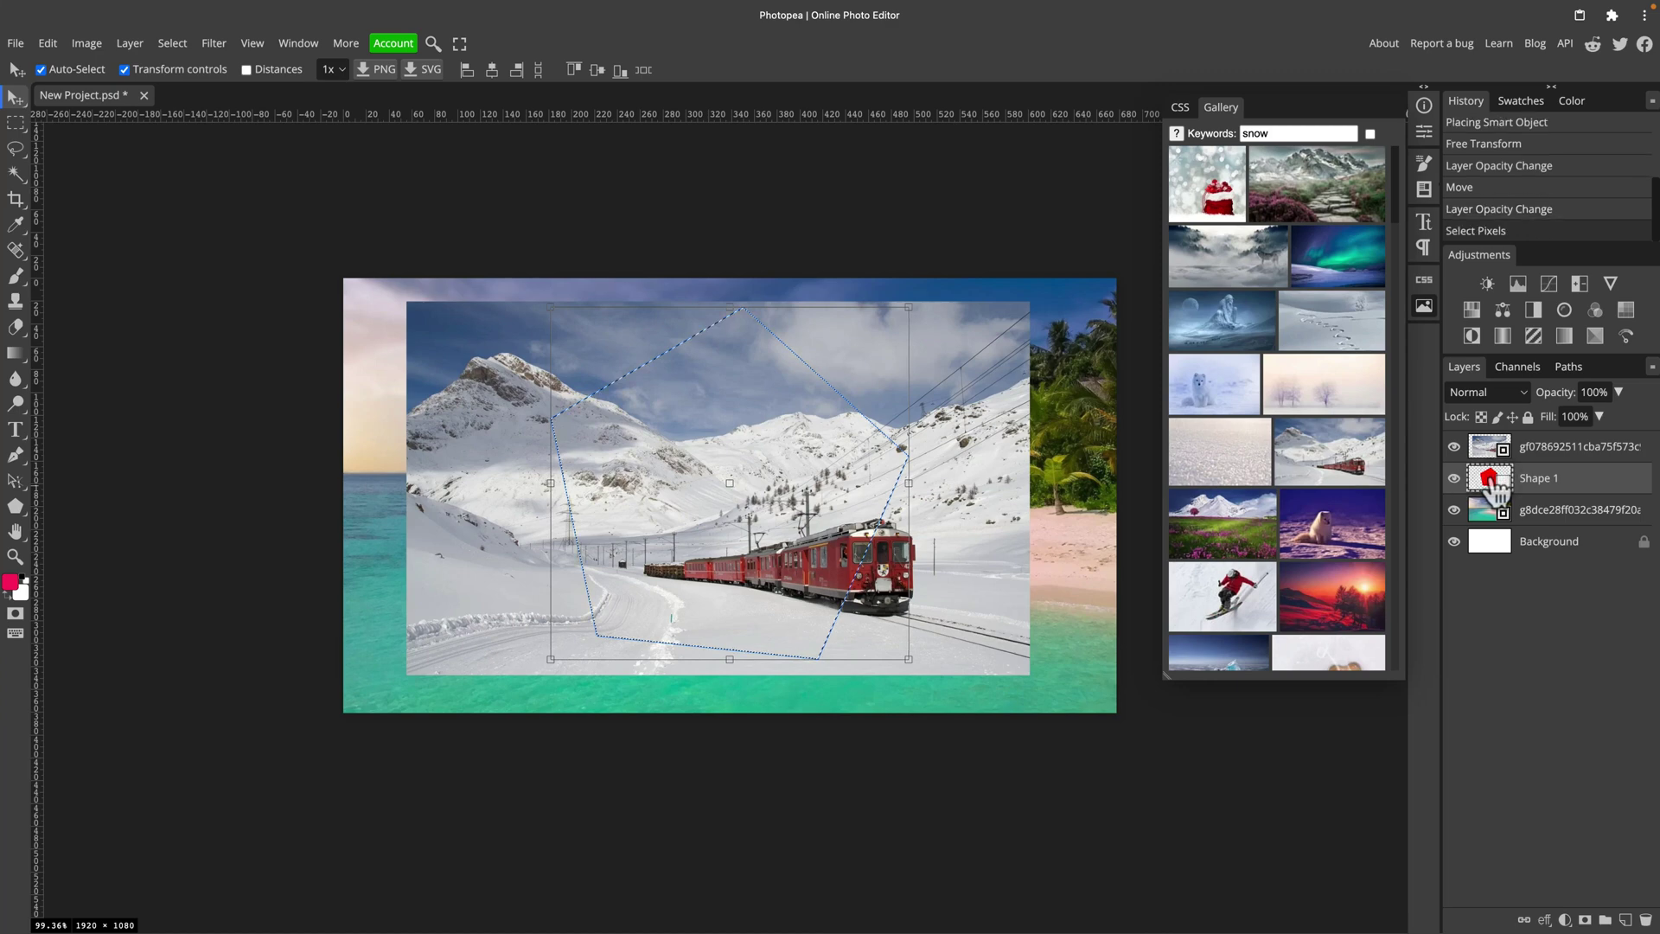
{"action": "left_click", "coordinate": [1595, 448]}
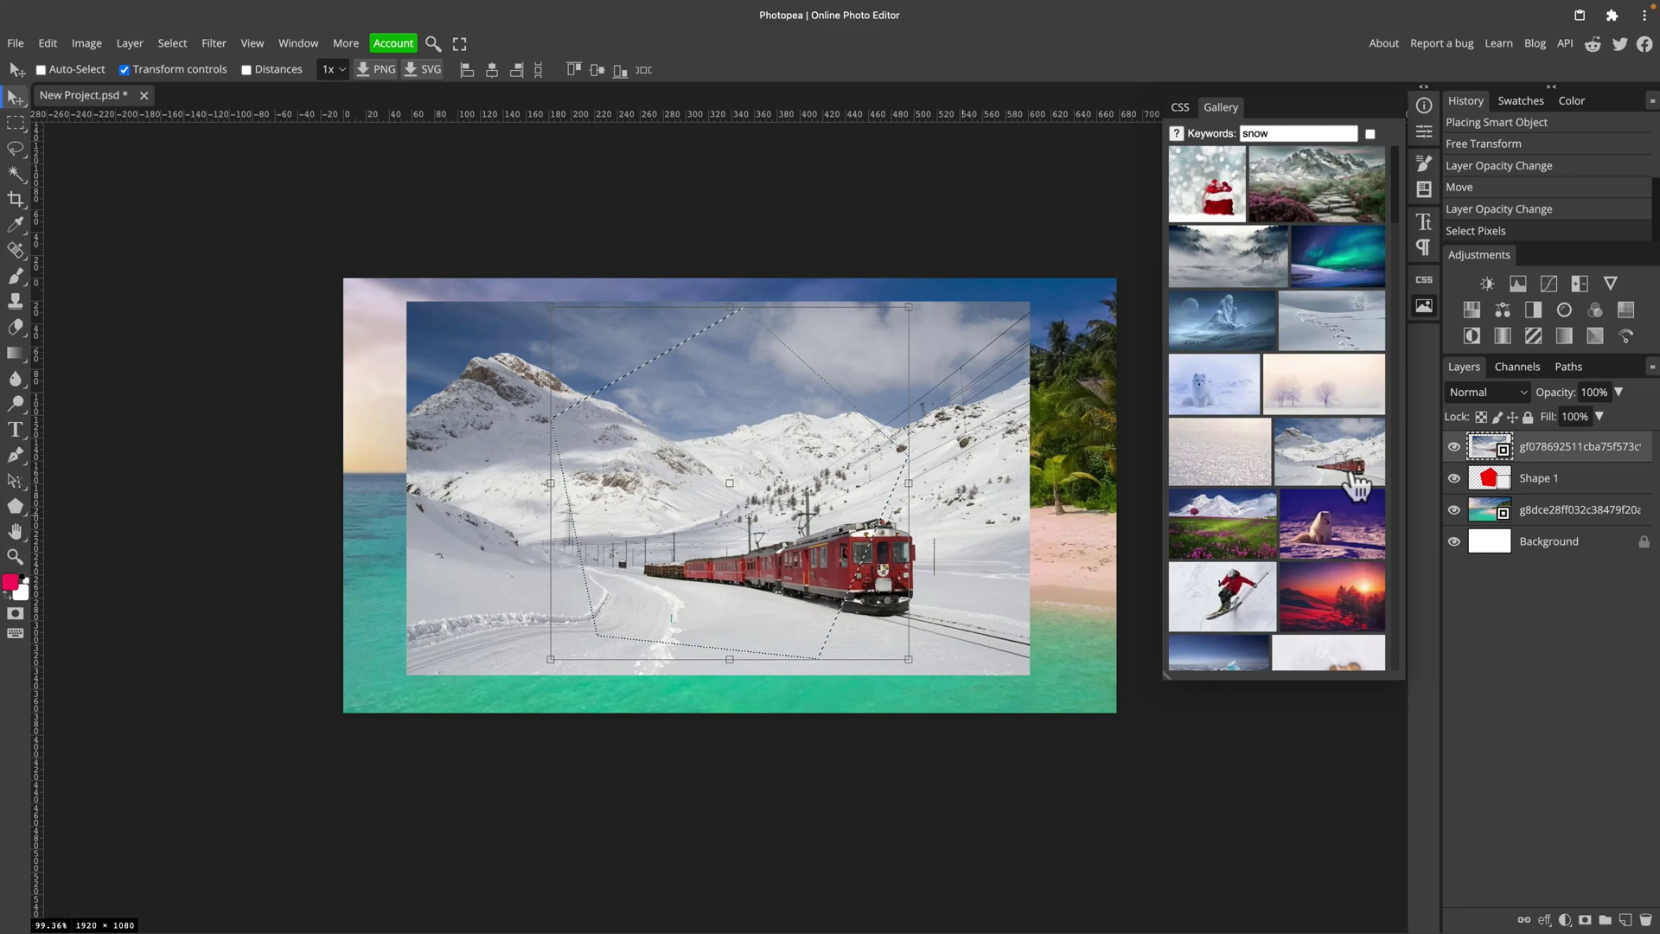
{"action": "key", "text": "super"}
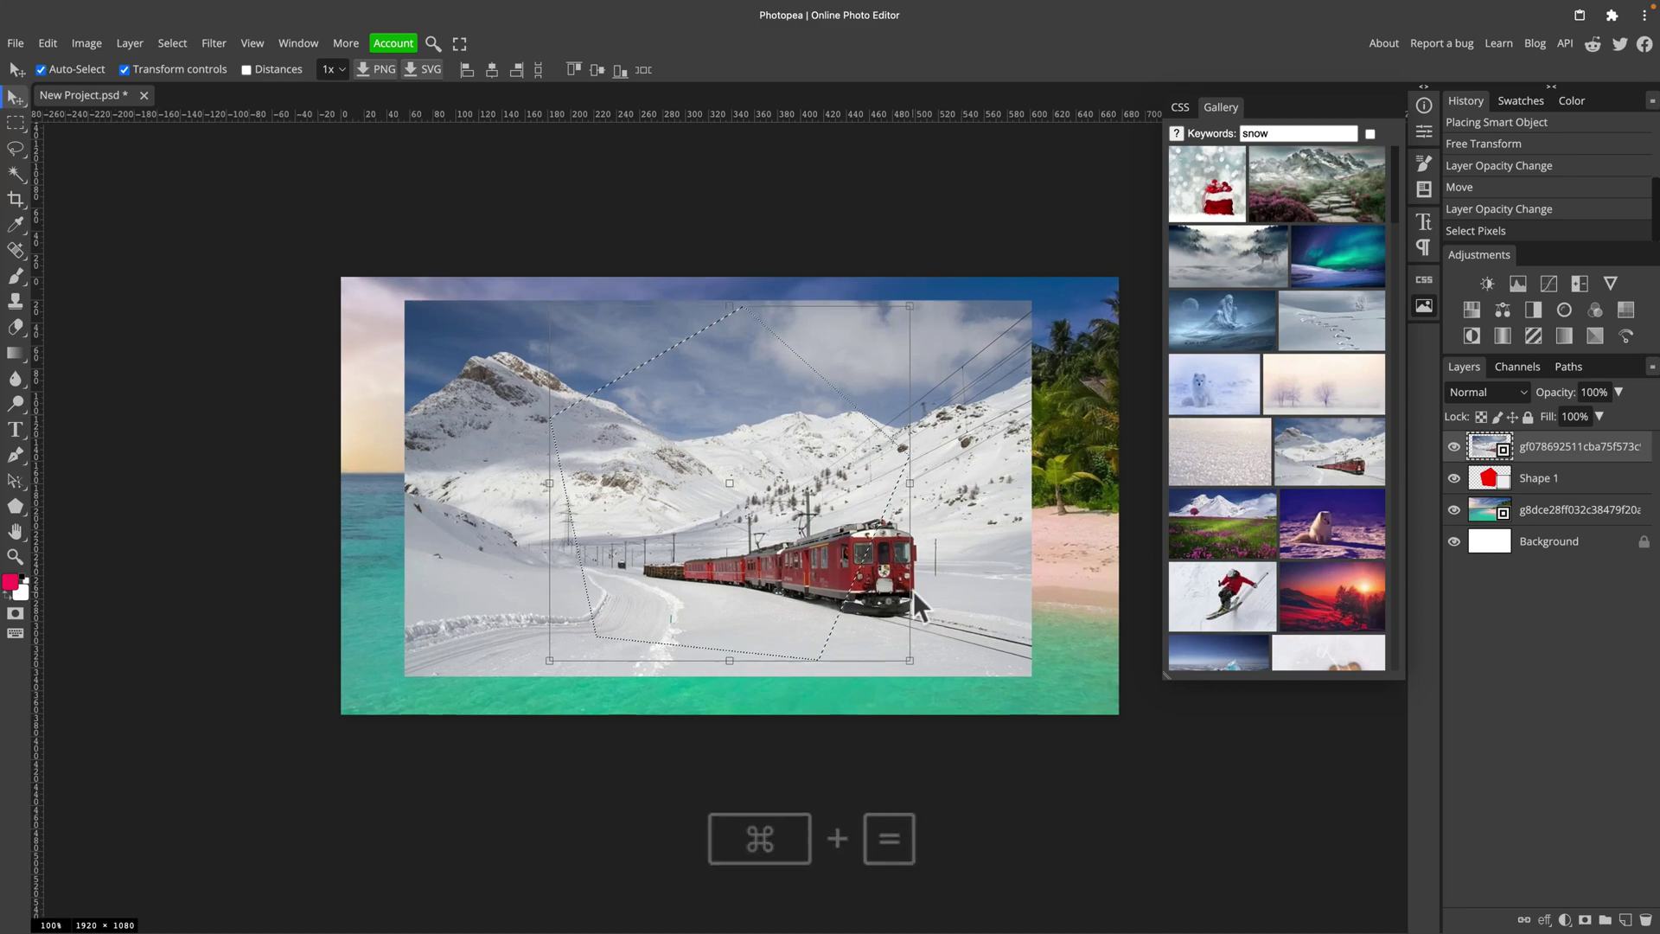
{"action": "key", "text": "super+equal"}
{"action": "key", "text": "super+equal"}
{"action": "key", "text": "w"}
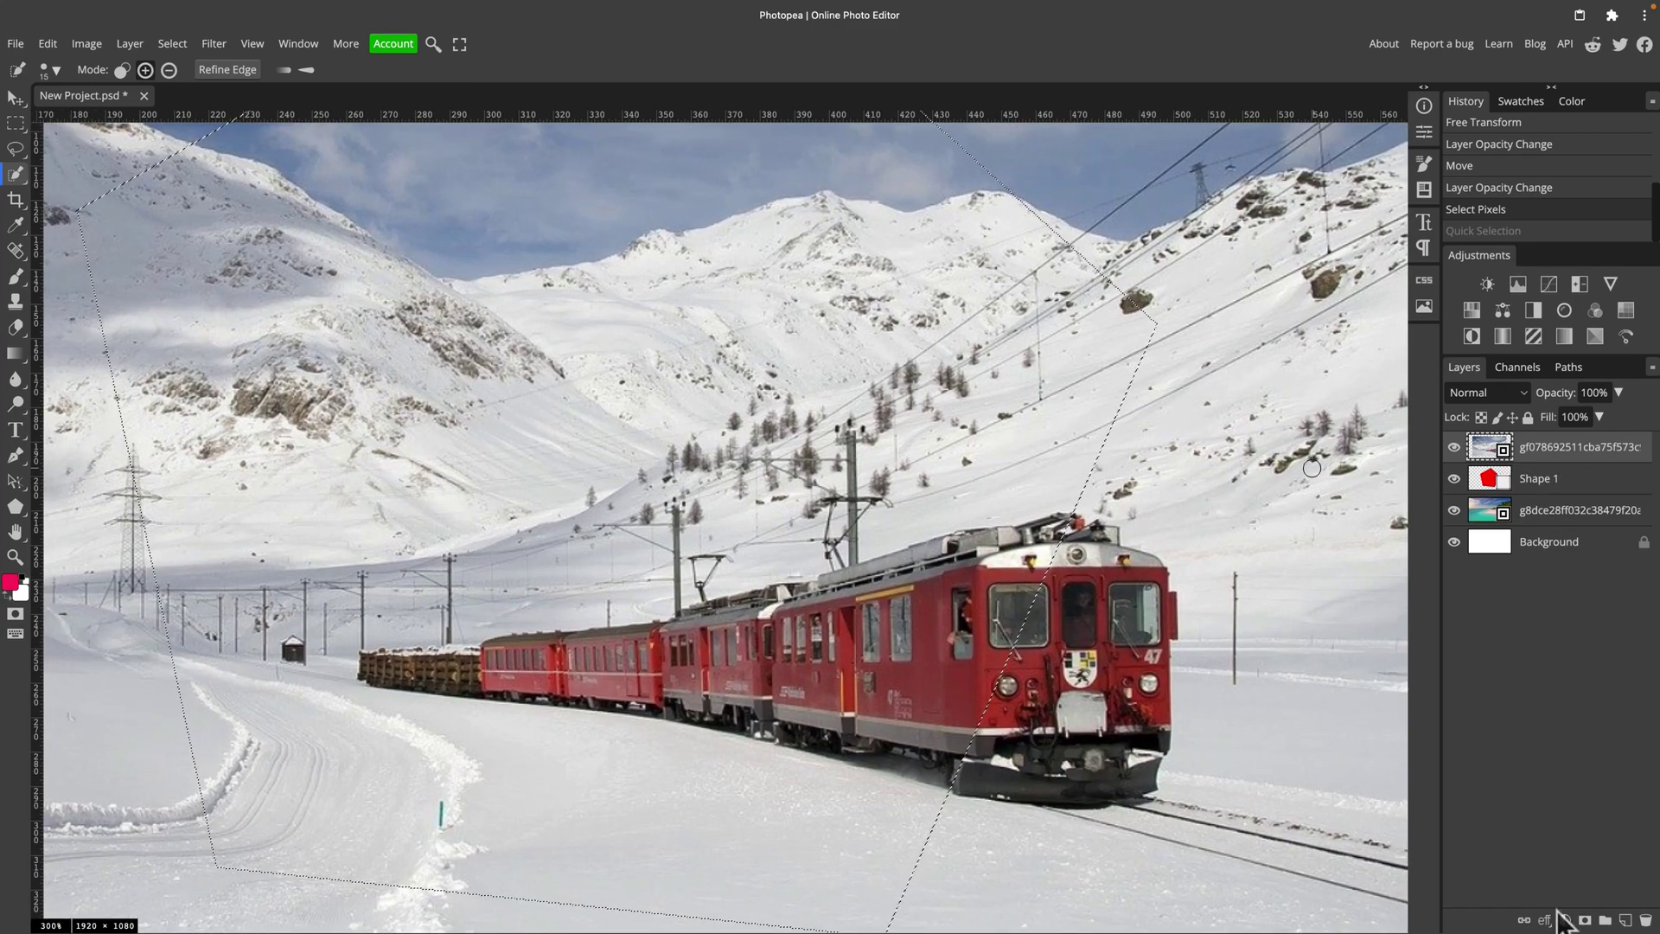
Step: Mask the train photo to the pentagon and start painting white over the train's front
{"action": "left_click", "coordinate": [1584, 920]}
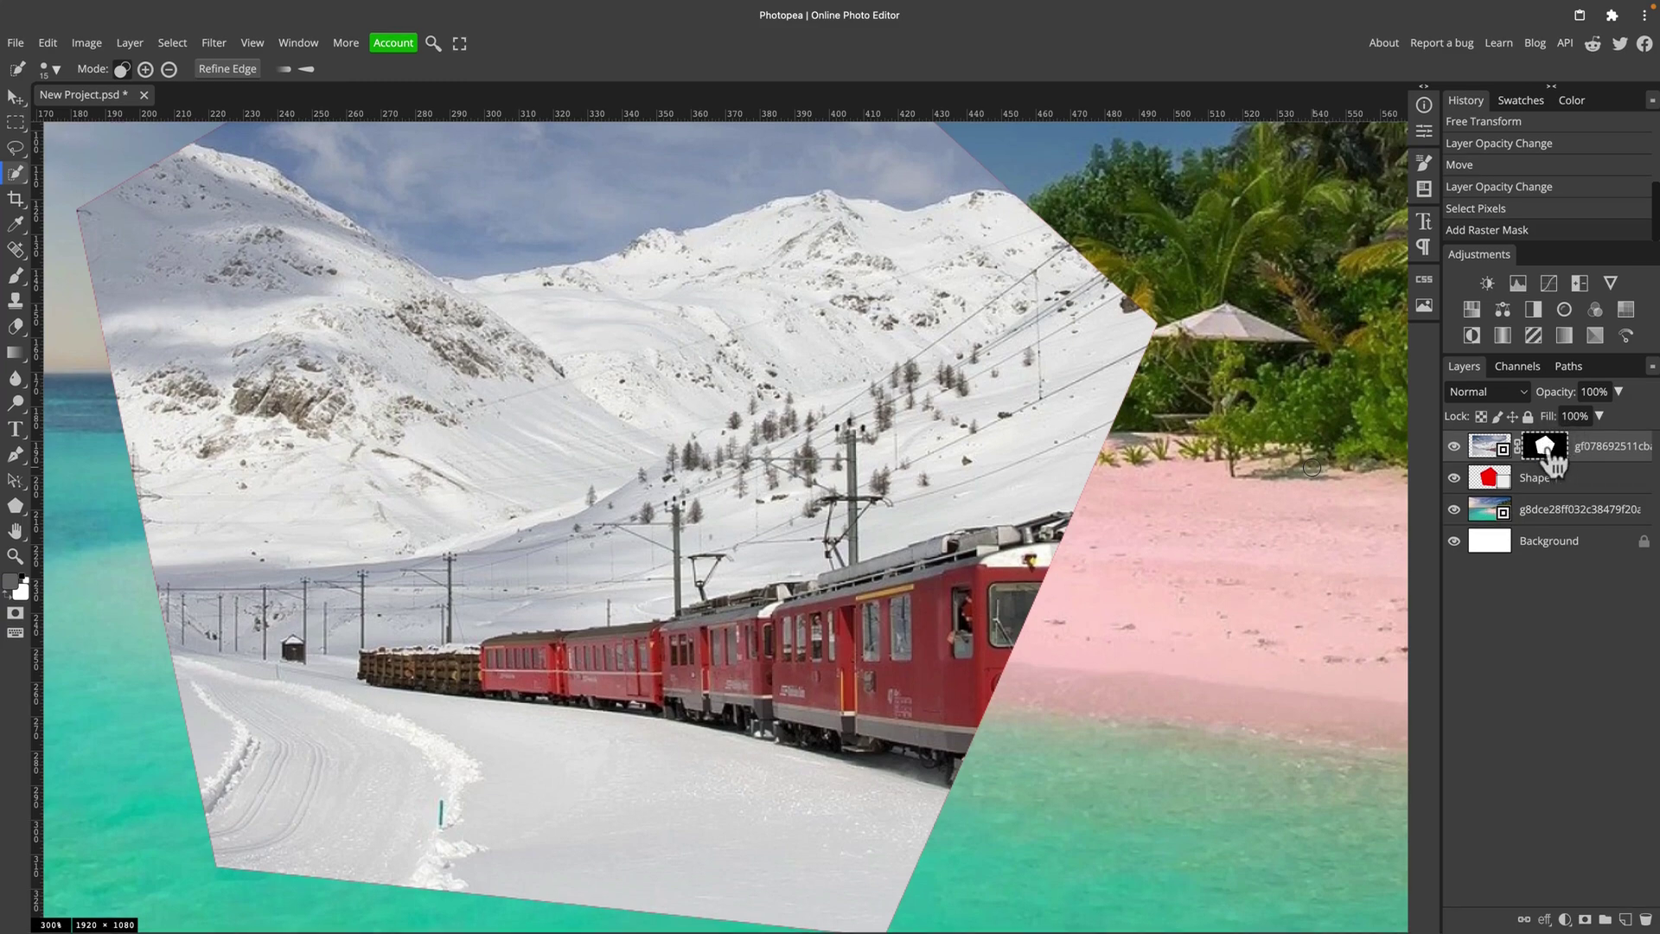
{"action": "left_click", "coordinate": [16, 276]}
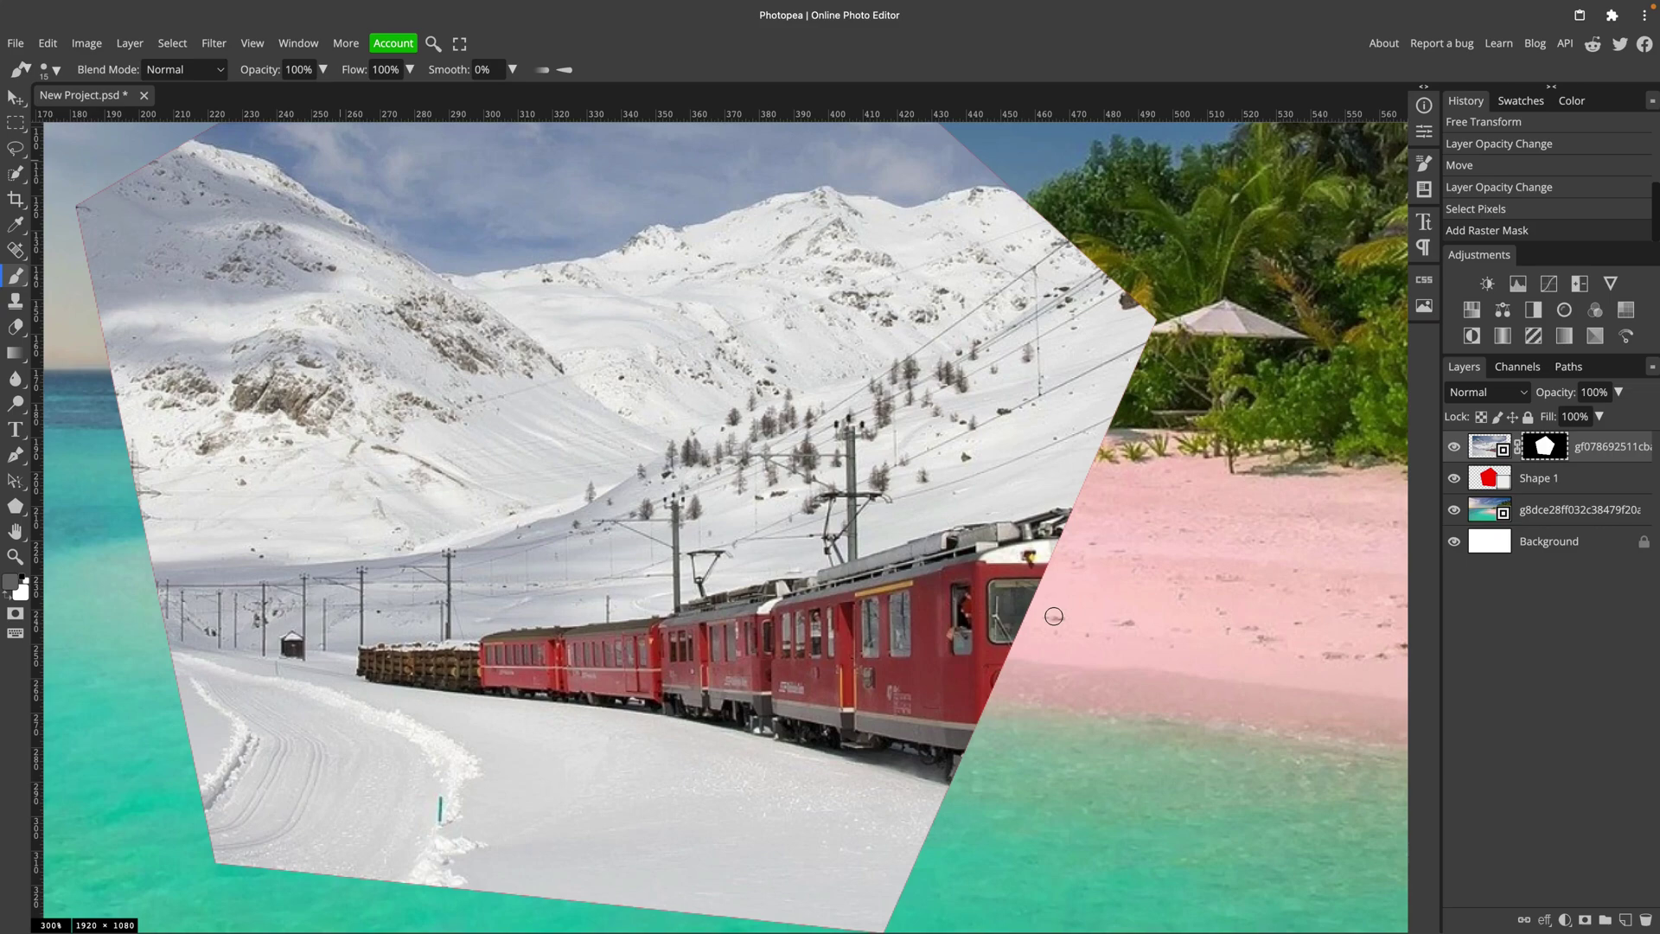
{"action": "left_click", "coordinate": [56, 69]}
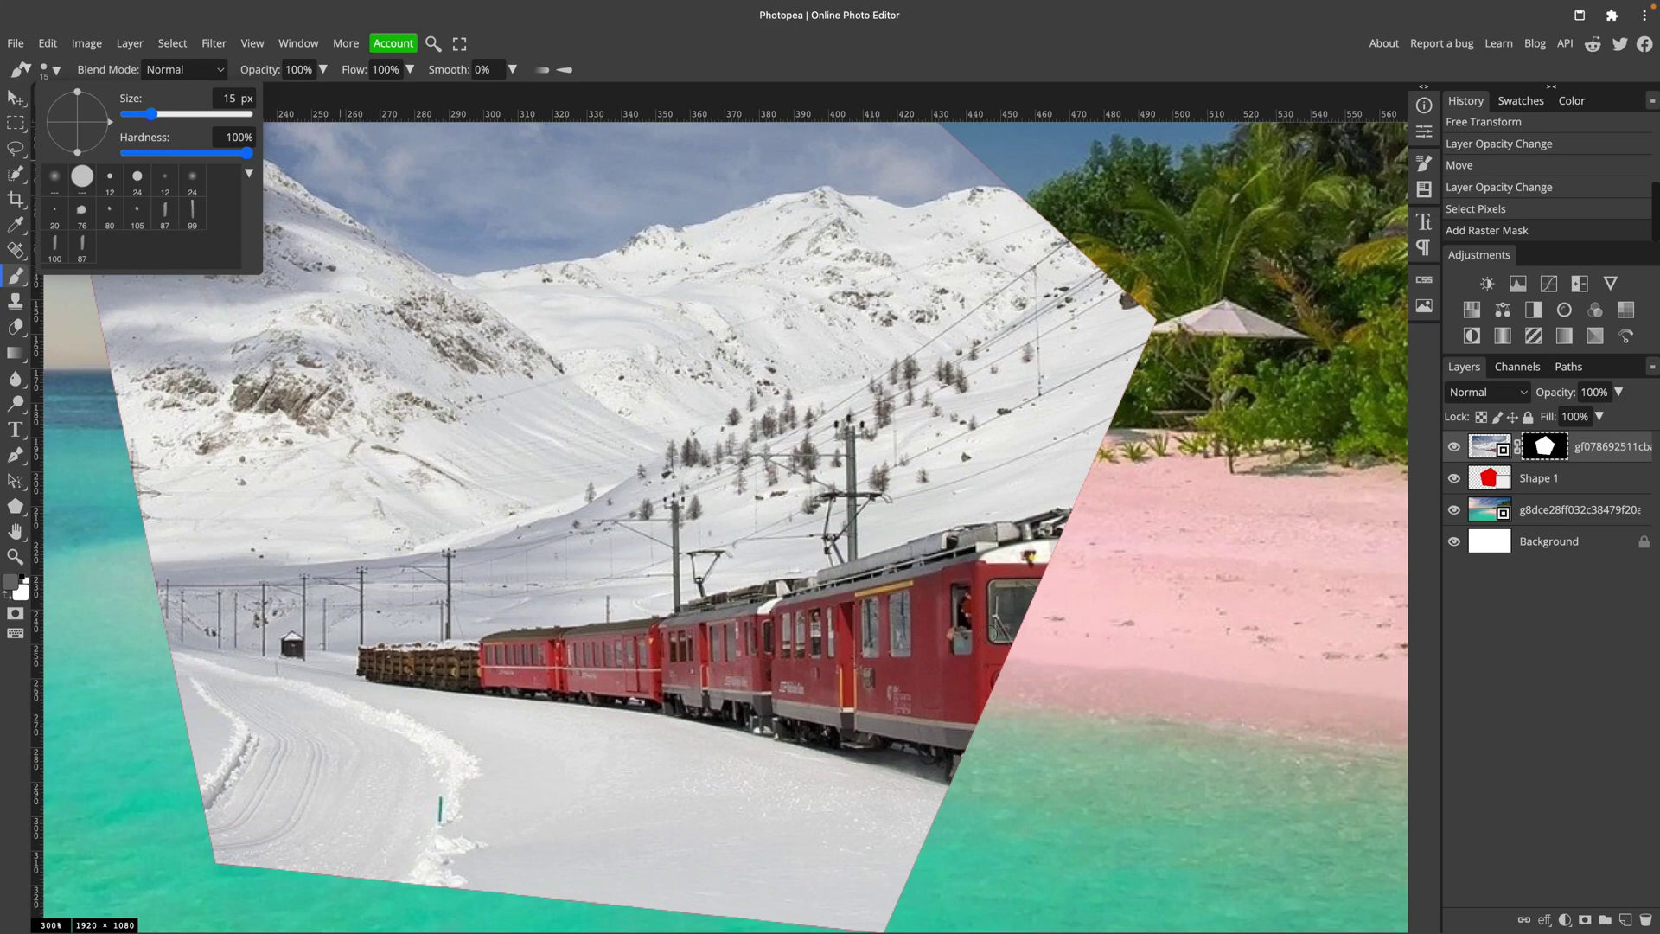
{"action": "key", "text": "x"}
{"action": "left_click", "coordinate": [882, 61]}
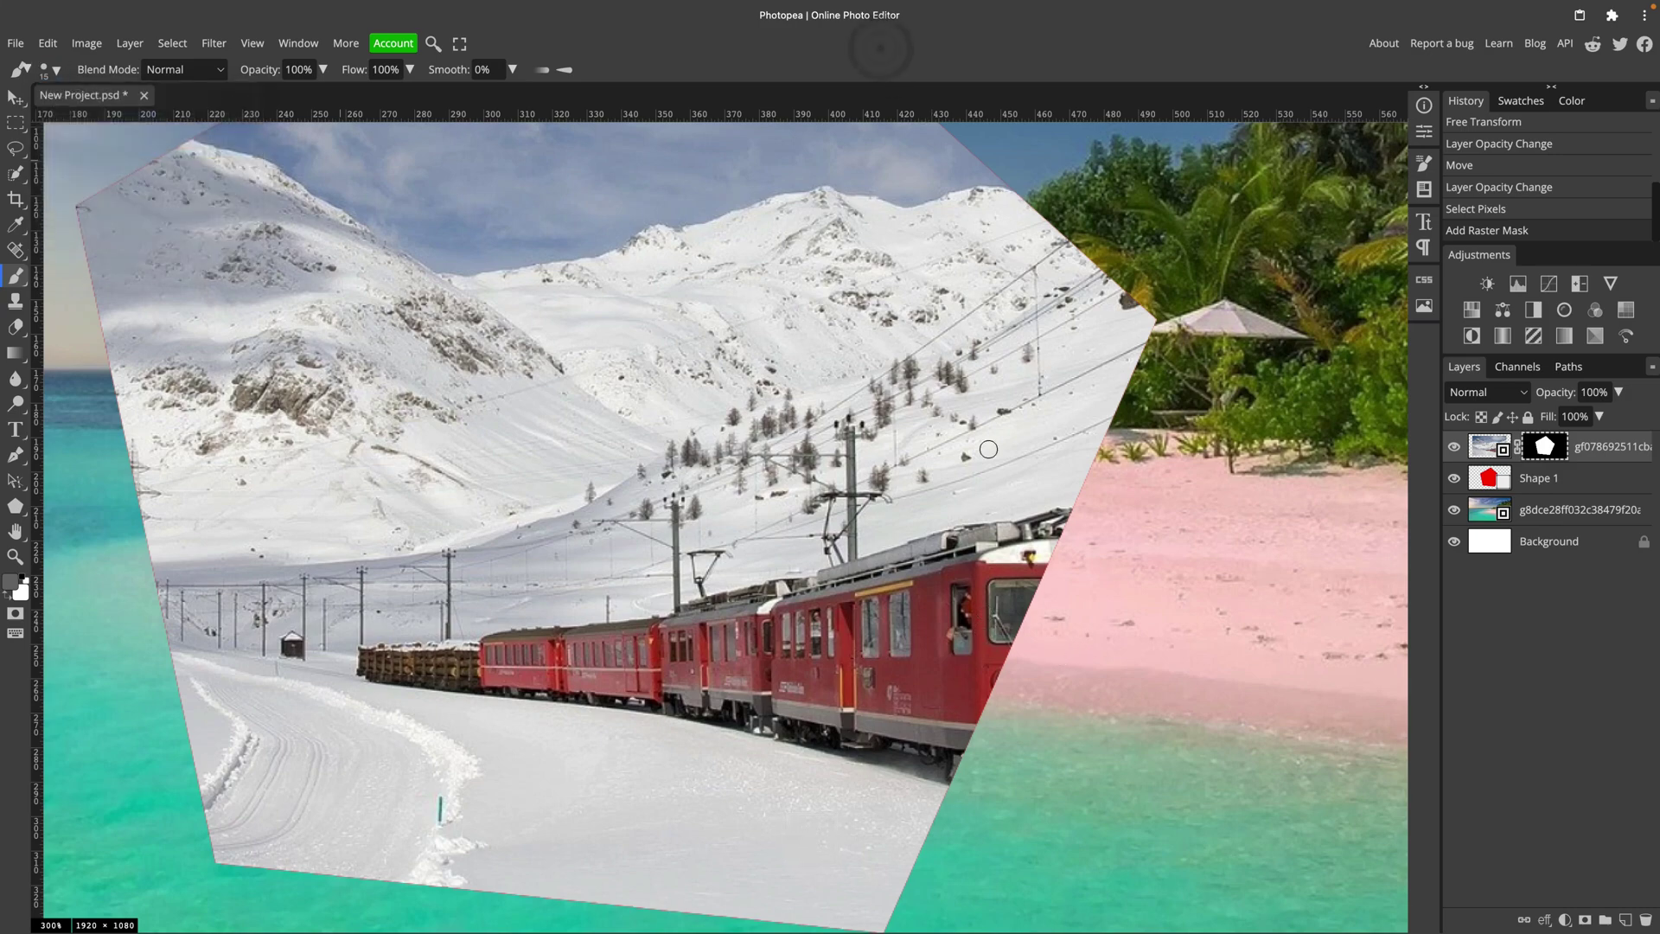
{"action": "key", "text": "x"}
{"action": "mouse_move", "coordinate": [1042, 590]}
{"action": "left_mouse_down"}
{"action": "mouse_move", "coordinate": [1051, 618]}
{"action": "mouse_move", "coordinate": [1076, 625]}
{"action": "left_mouse_up"}
Step: Enlarge the brush and reveal more of the train's front and its top-right corner
{"action": "key", "text": "bracketright"}
{"action": "key", "text": "bracketright"}
{"action": "key", "text": "bracketright"}
{"action": "key", "text": "bracketright"}
{"action": "scroll", "coordinate": [727, 518], "scroll_direction": "left", "scroll_amount": 3}
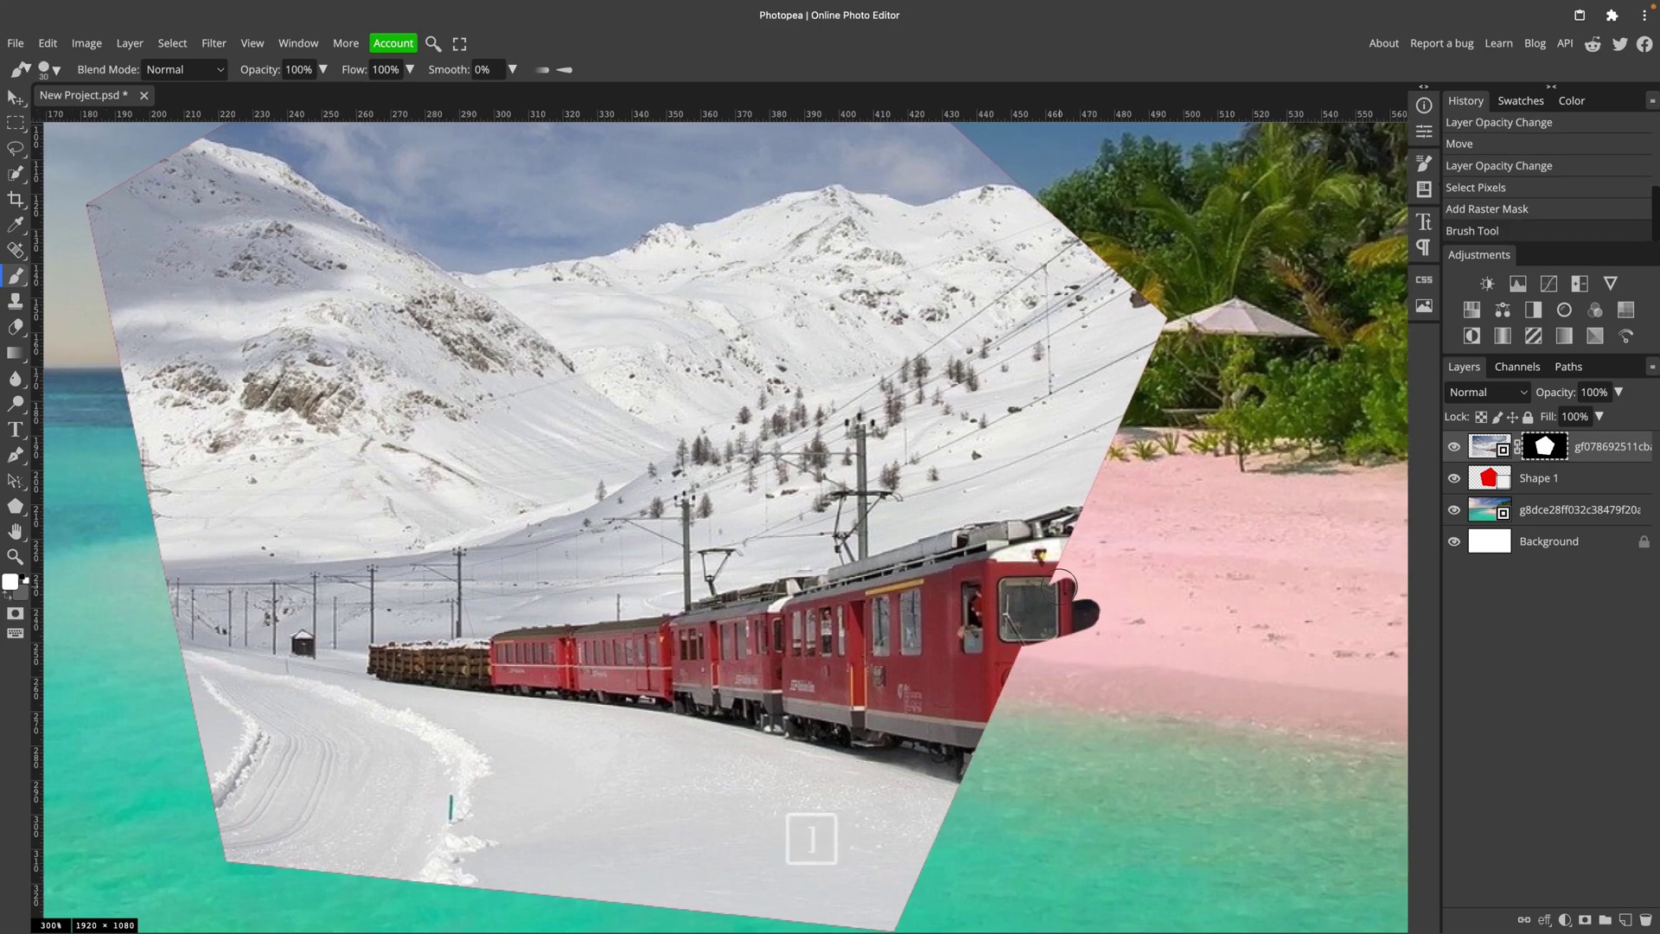
{"action": "mouse_move", "coordinate": [1038, 562]}
{"action": "left_mouse_down"}
{"action": "mouse_move", "coordinate": [1097, 541]}
{"action": "mouse_move", "coordinate": [1111, 636]}
{"action": "mouse_move", "coordinate": [1007, 714]}
{"action": "mouse_move", "coordinate": [1010, 789]}
{"action": "mouse_move", "coordinate": [1111, 788]}
{"action": "mouse_move", "coordinate": [1155, 744]}
{"action": "mouse_move", "coordinate": [1141, 540]}
{"action": "mouse_move", "coordinate": [1186, 605]}
{"action": "mouse_move", "coordinate": [1208, 683]}
{"action": "mouse_move", "coordinate": [1199, 758]}
{"action": "mouse_move", "coordinate": [1142, 813]}
{"action": "left_mouse_up"}
{"action": "scroll", "coordinate": [1007, 714], "scroll_direction": "left", "scroll_amount": 1}
{"action": "key", "text": "bracketright"}
{"action": "scroll", "coordinate": [1001, 709], "scroll_direction": "up", "scroll_amount": 1}
{"action": "key", "text": "bracketright"}
{"action": "key", "text": "bracketright"}
{"action": "scroll", "coordinate": [1156, 683], "scroll_direction": "up", "scroll_amount": 1}
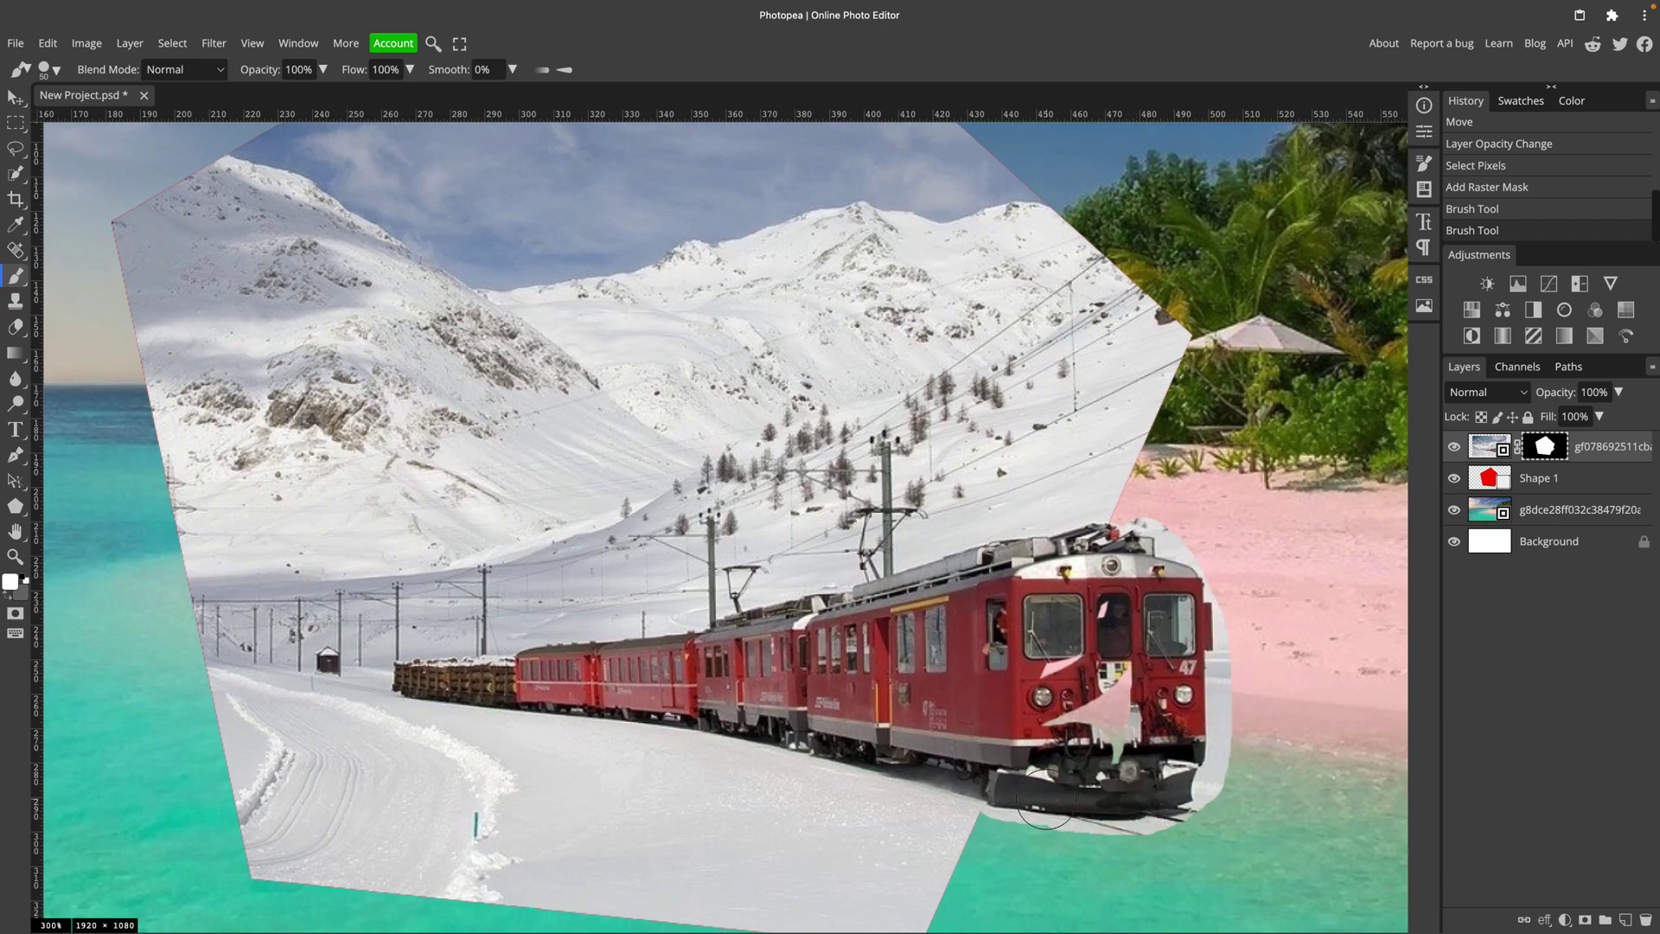
{"action": "mouse_move", "coordinate": [1116, 528]}
{"action": "left_mouse_down"}
{"action": "mouse_move", "coordinate": [1133, 492]}
{"action": "mouse_move", "coordinate": [1129, 551]}
{"action": "left_mouse_up"}
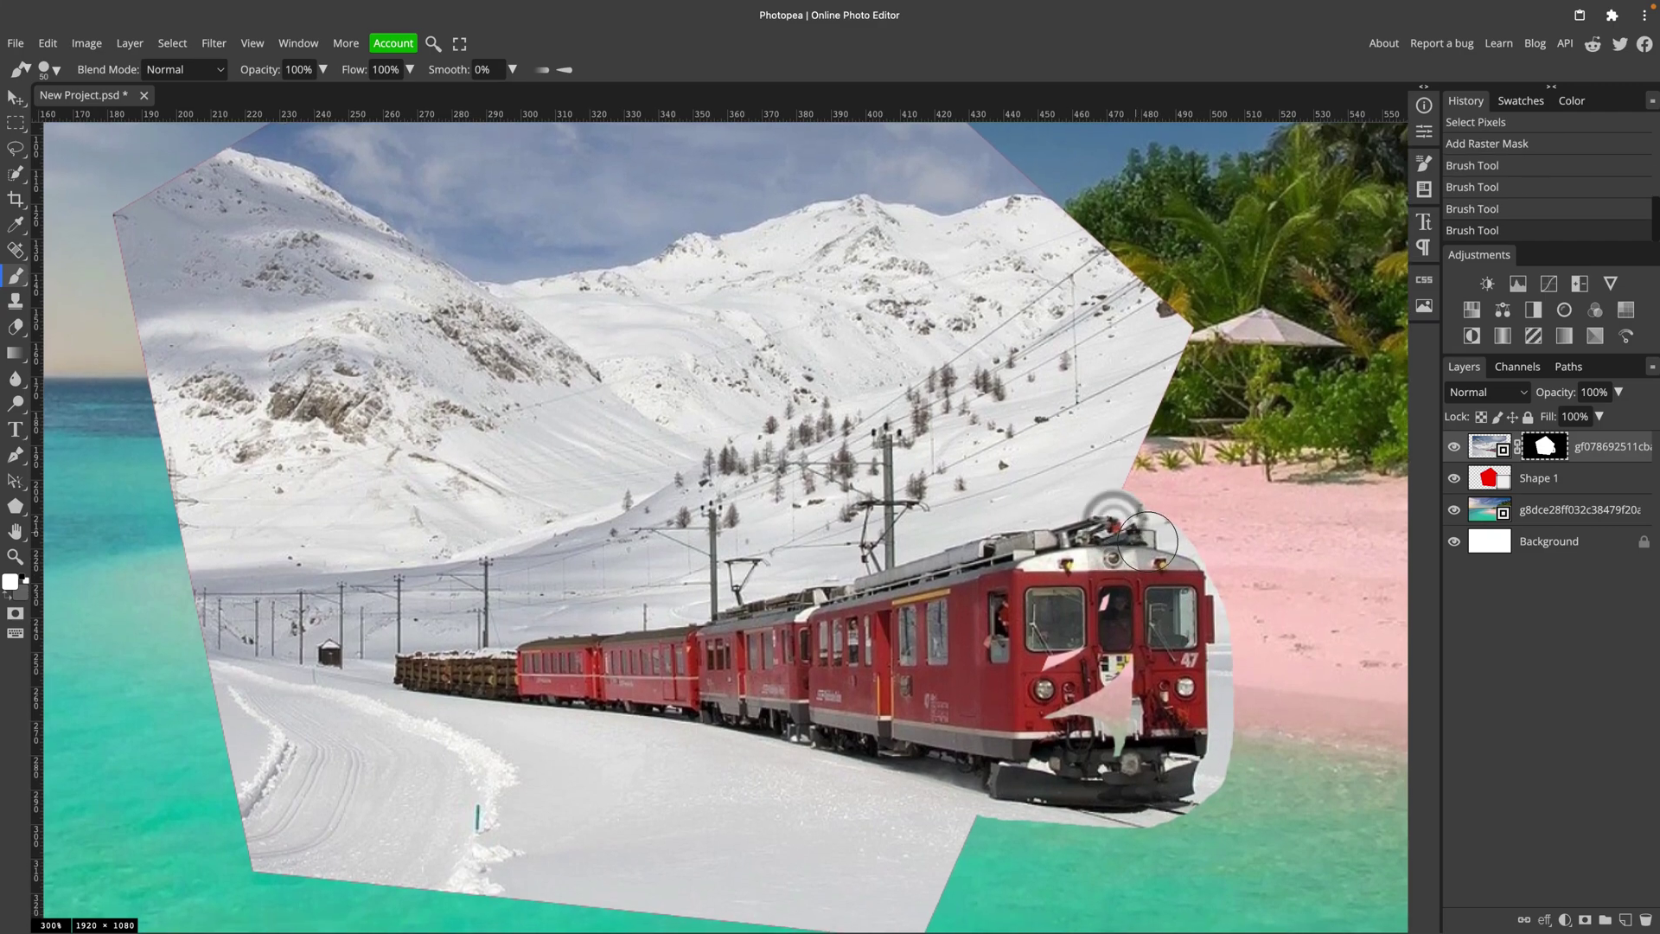
Step: Zoom to 600% and paint out the pink patches on the train front
{"action": "key", "text": "ctrl+plus"}
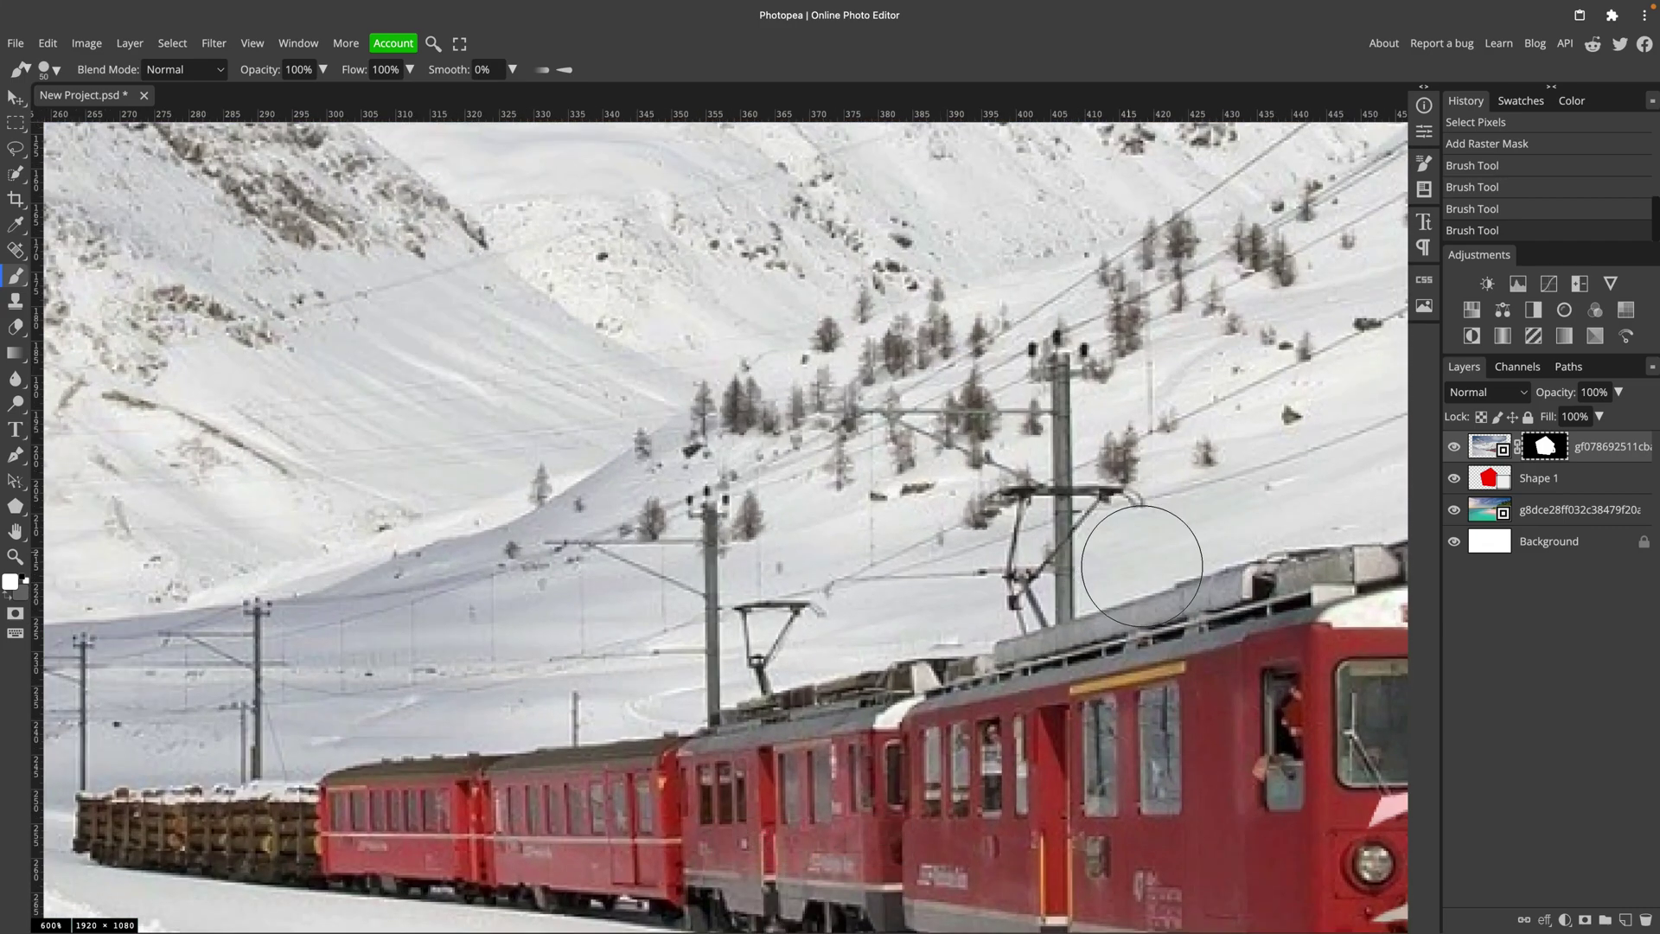
{"action": "scroll", "coordinate": [1147, 573], "scroll_direction": "down", "scroll_amount": 1}
{"action": "scroll", "coordinate": [1148, 573], "scroll_direction": "down", "scroll_amount": 10}
{"action": "scroll", "coordinate": [1148, 573], "scroll_direction": "right", "scroll_amount": 3}
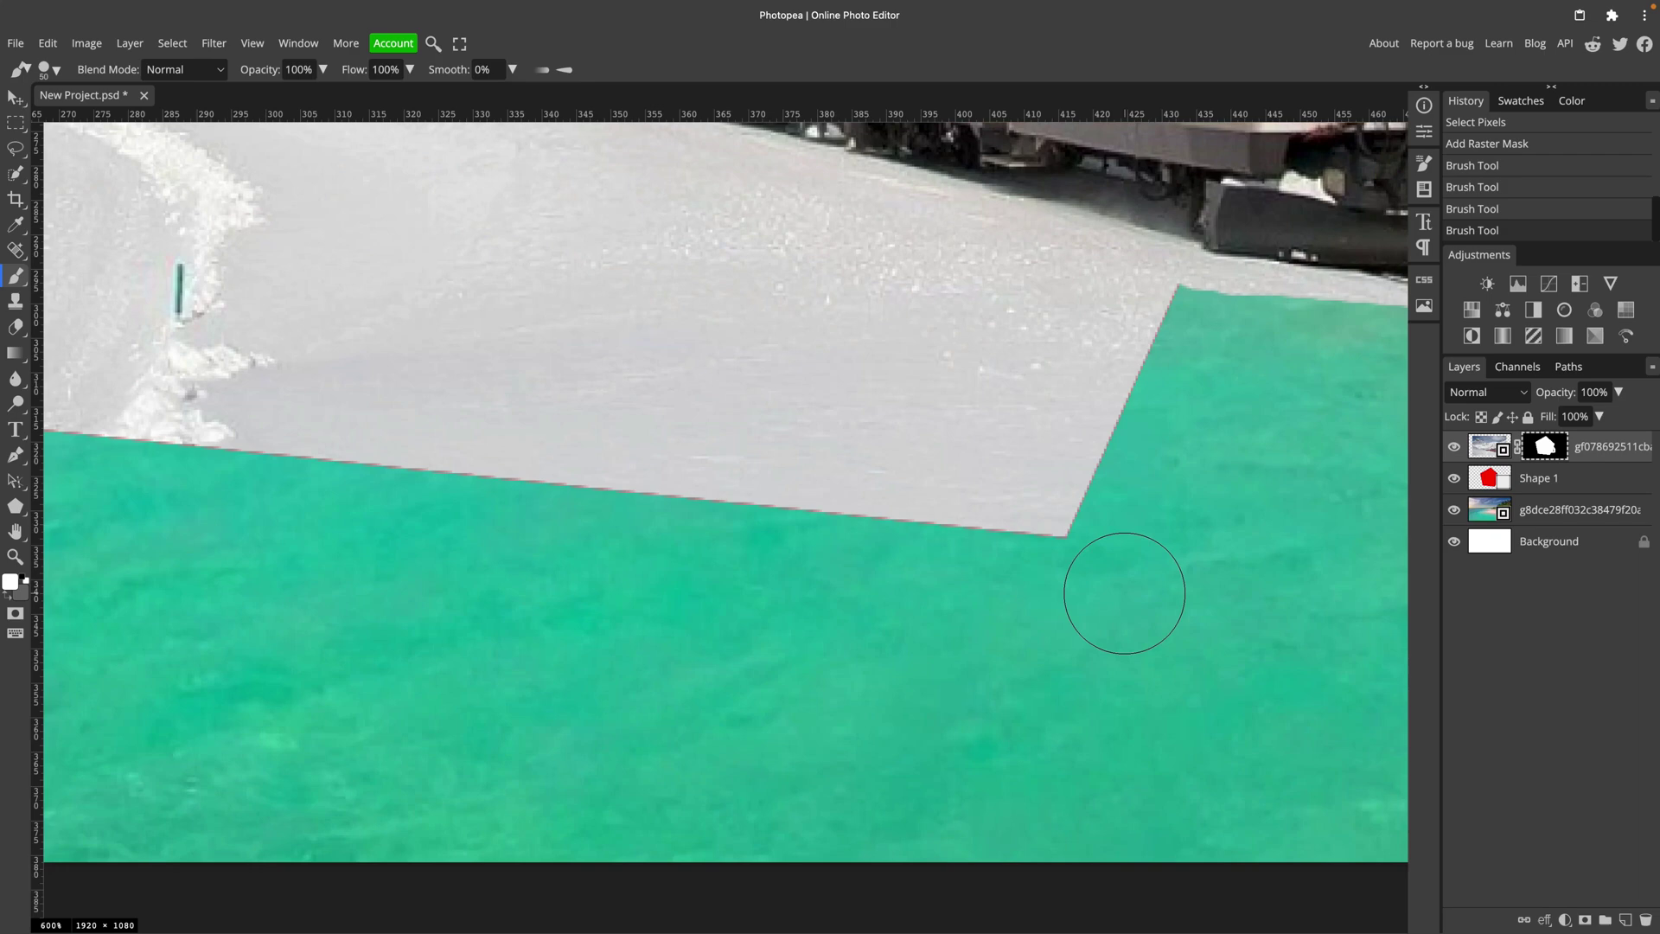
{"action": "scroll", "coordinate": [1122, 591], "scroll_direction": "up", "scroll_amount": 5}
{"action": "scroll", "coordinate": [1122, 592], "scroll_direction": "right", "scroll_amount": 3}
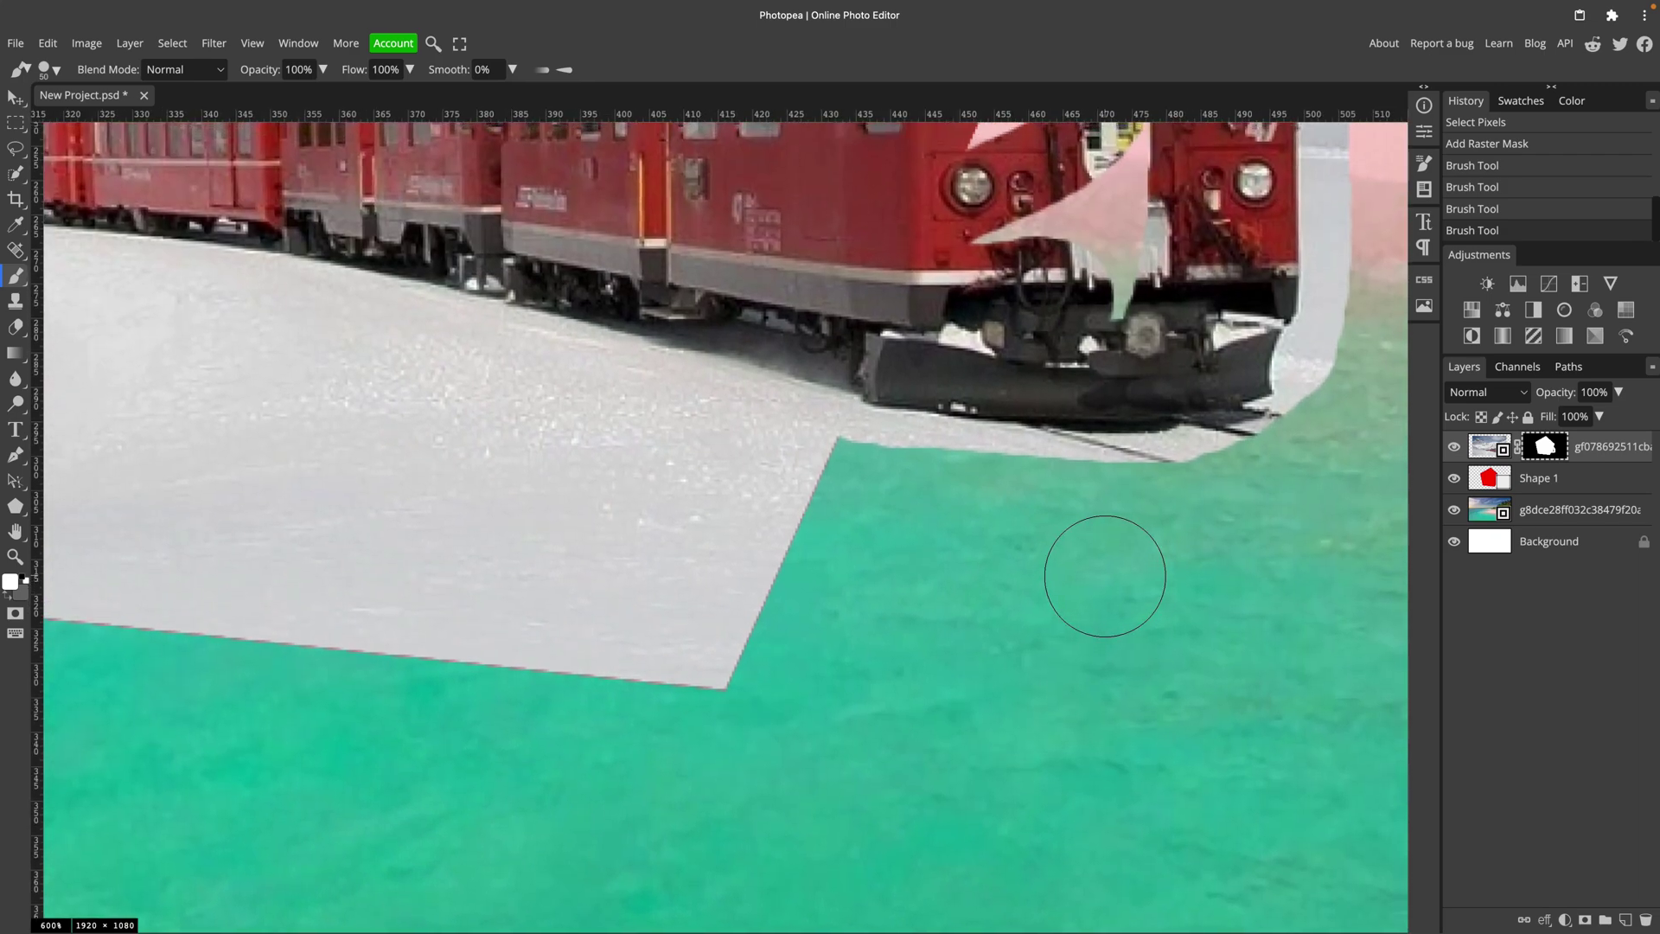
{"action": "scroll", "coordinate": [1105, 576], "scroll_direction": "up", "scroll_amount": 5}
{"action": "scroll", "coordinate": [1105, 576], "scroll_direction": "right", "scroll_amount": 2}
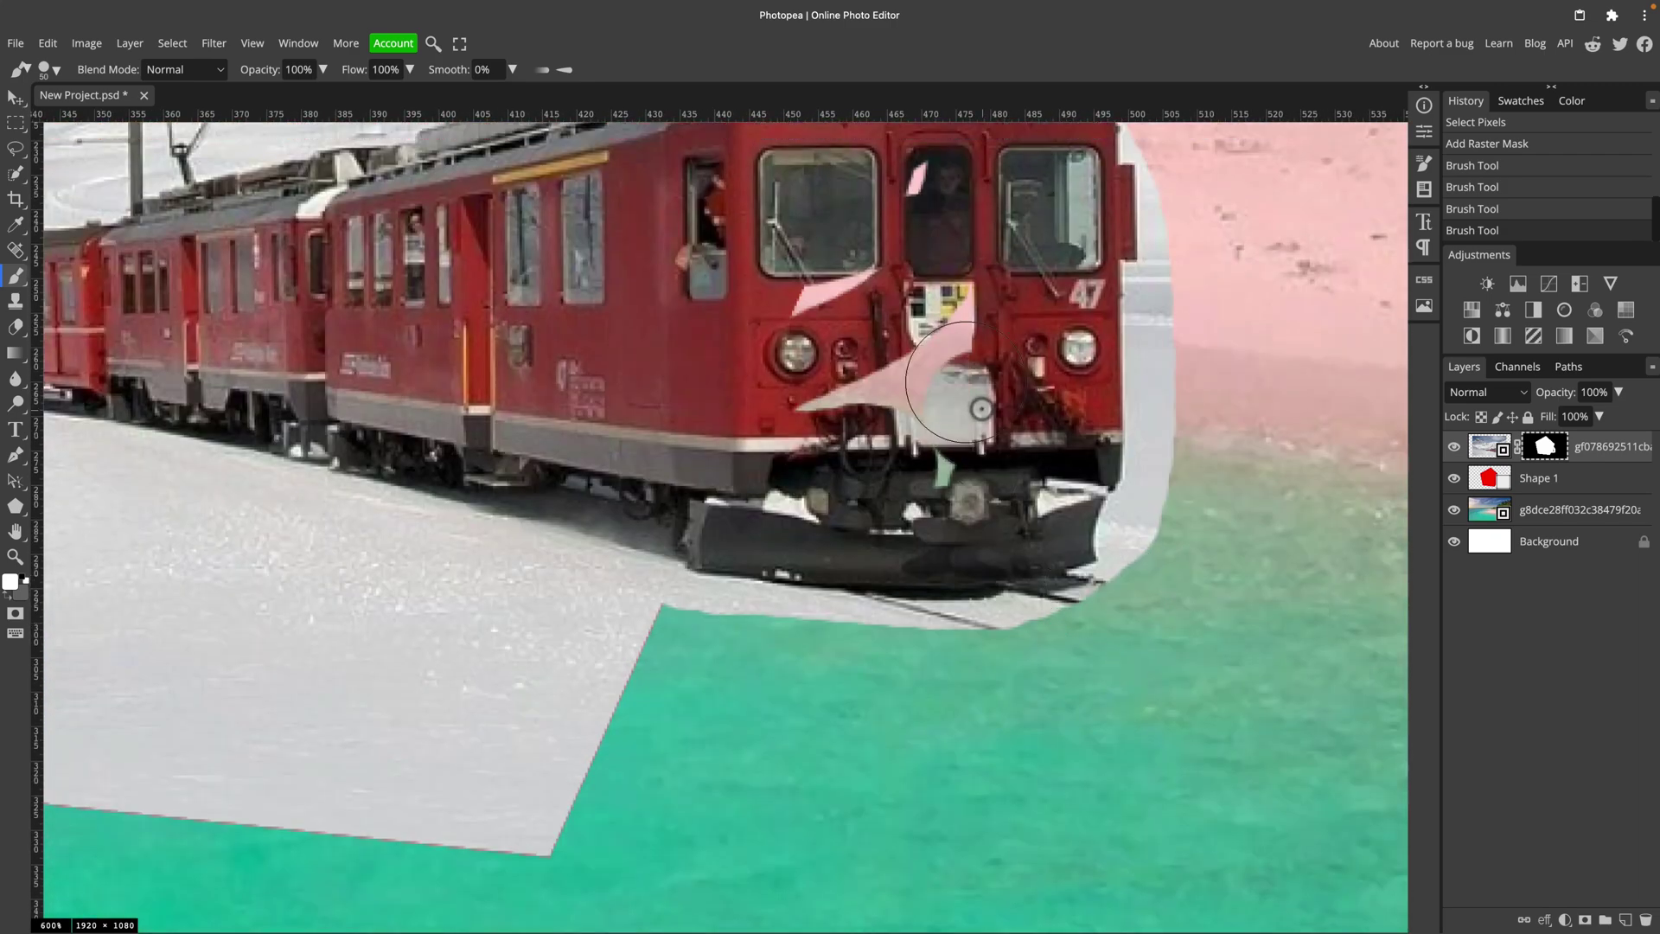
{"action": "mouse_move", "coordinate": [883, 297]}
{"action": "left_mouse_down"}
{"action": "mouse_move", "coordinate": [786, 402]}
{"action": "mouse_move", "coordinate": [834, 418]}
{"action": "mouse_move", "coordinate": [899, 400]}
{"action": "mouse_move", "coordinate": [933, 445]}
{"action": "left_mouse_up"}
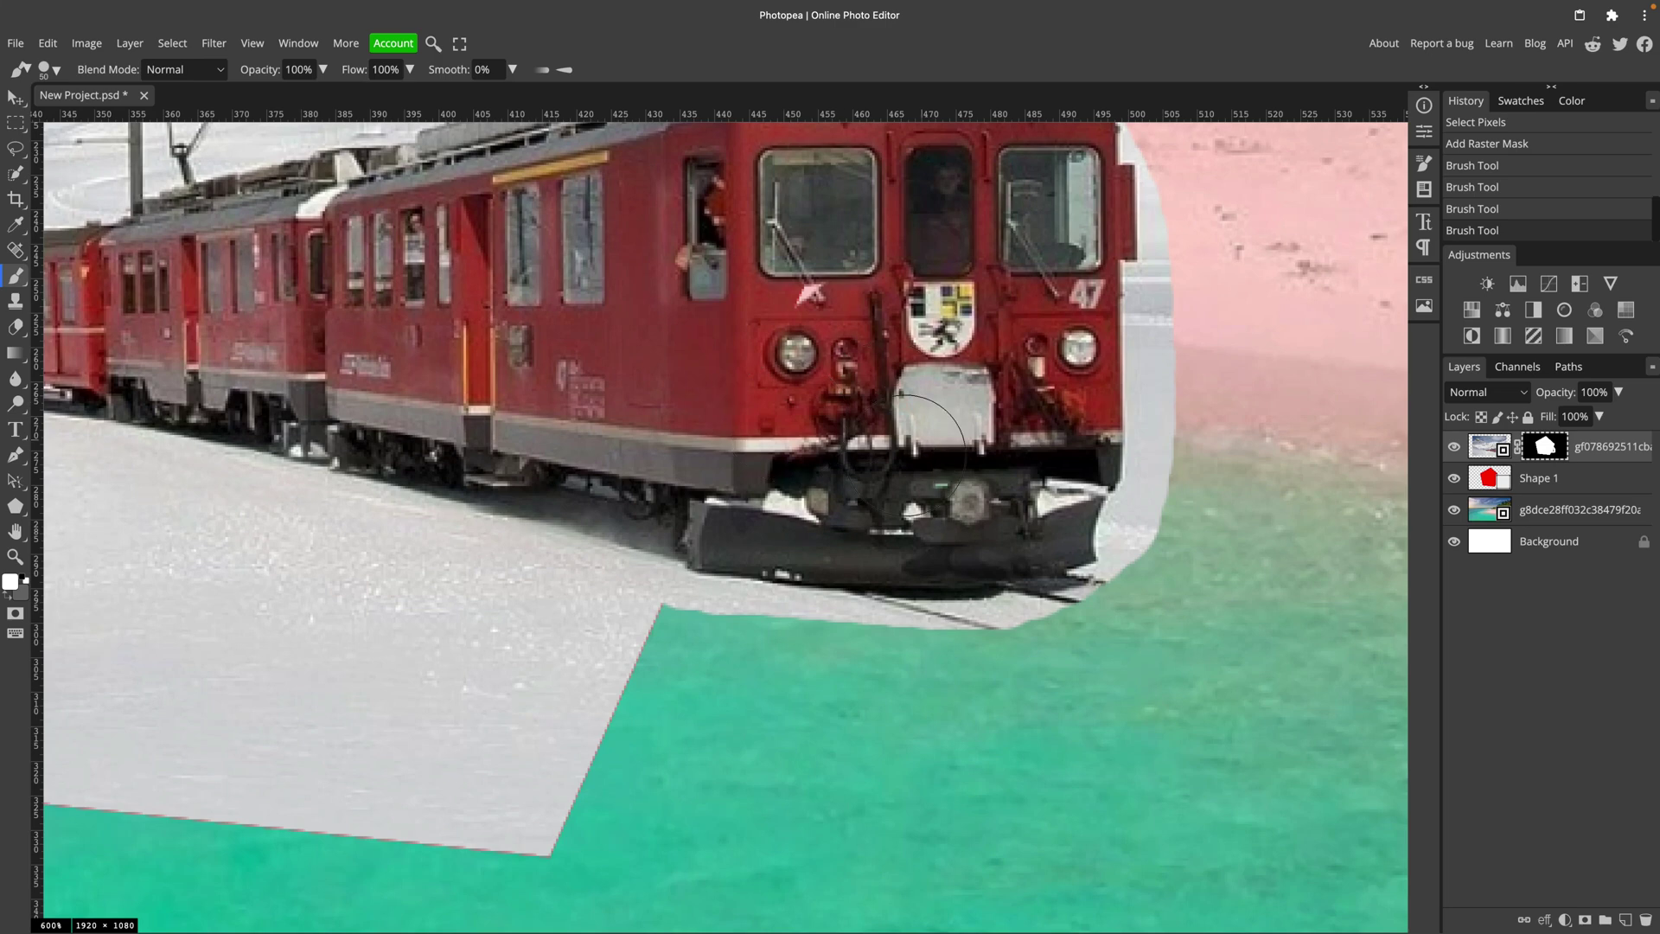
{"action": "left_click", "coordinate": [774, 317]}
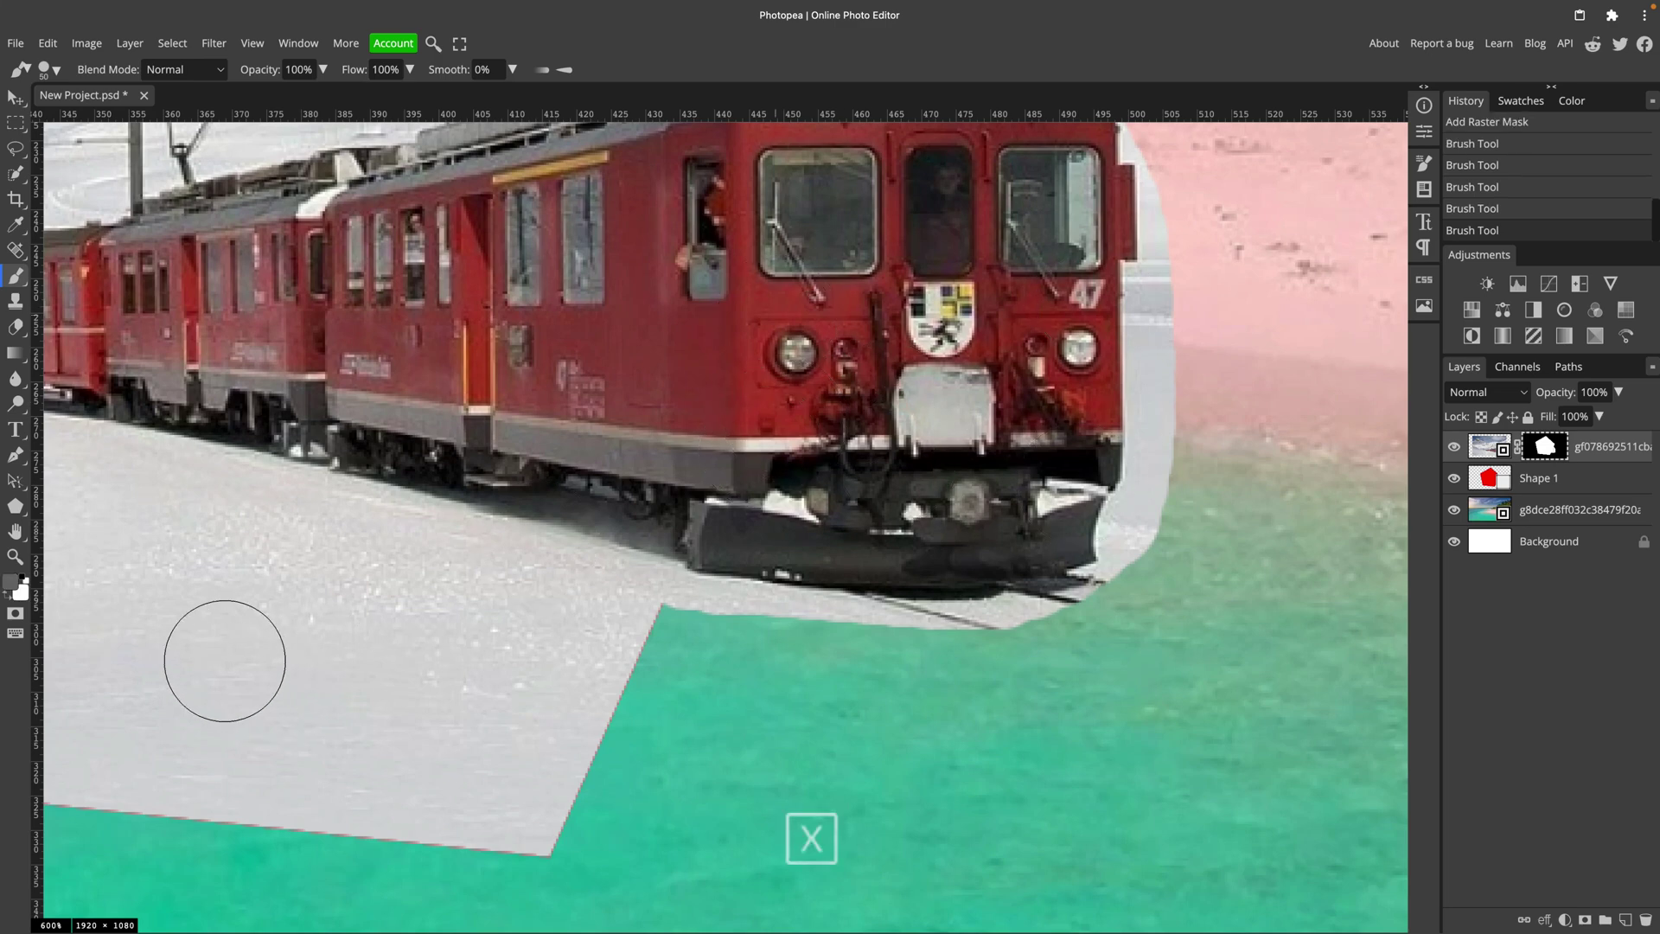
Step: Set the foreground painting colour to black
{"action": "left_click", "coordinate": [17, 584]}
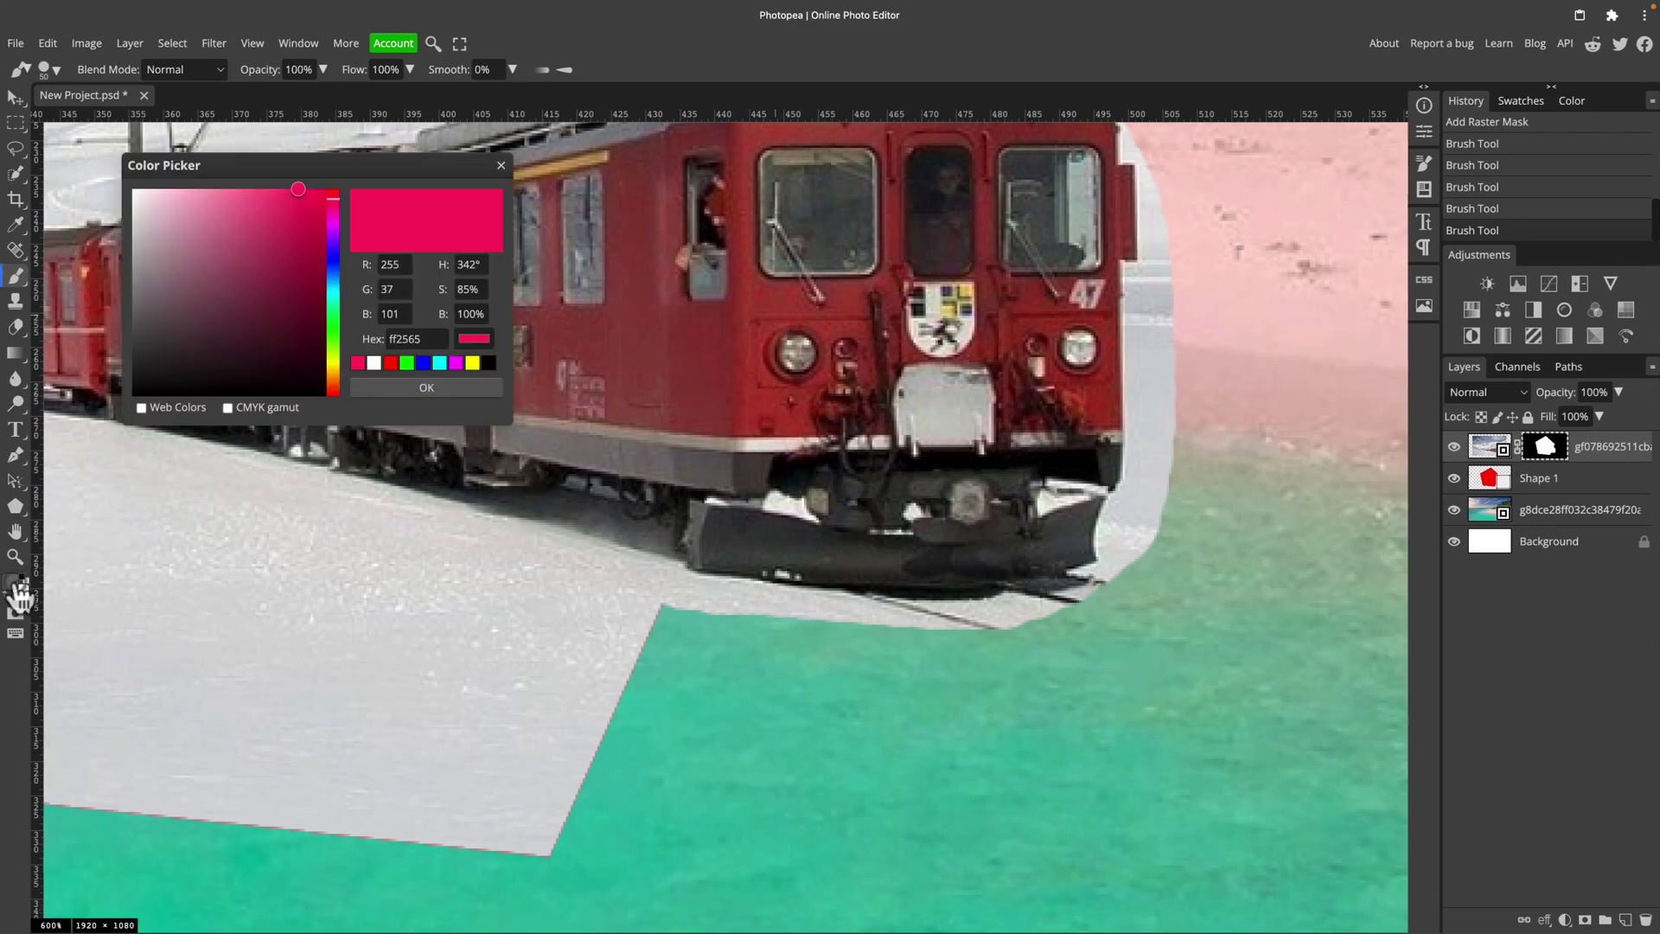
{"action": "left_click_drag", "start_coordinate": [180, 388], "coordinate": [119, 414]}
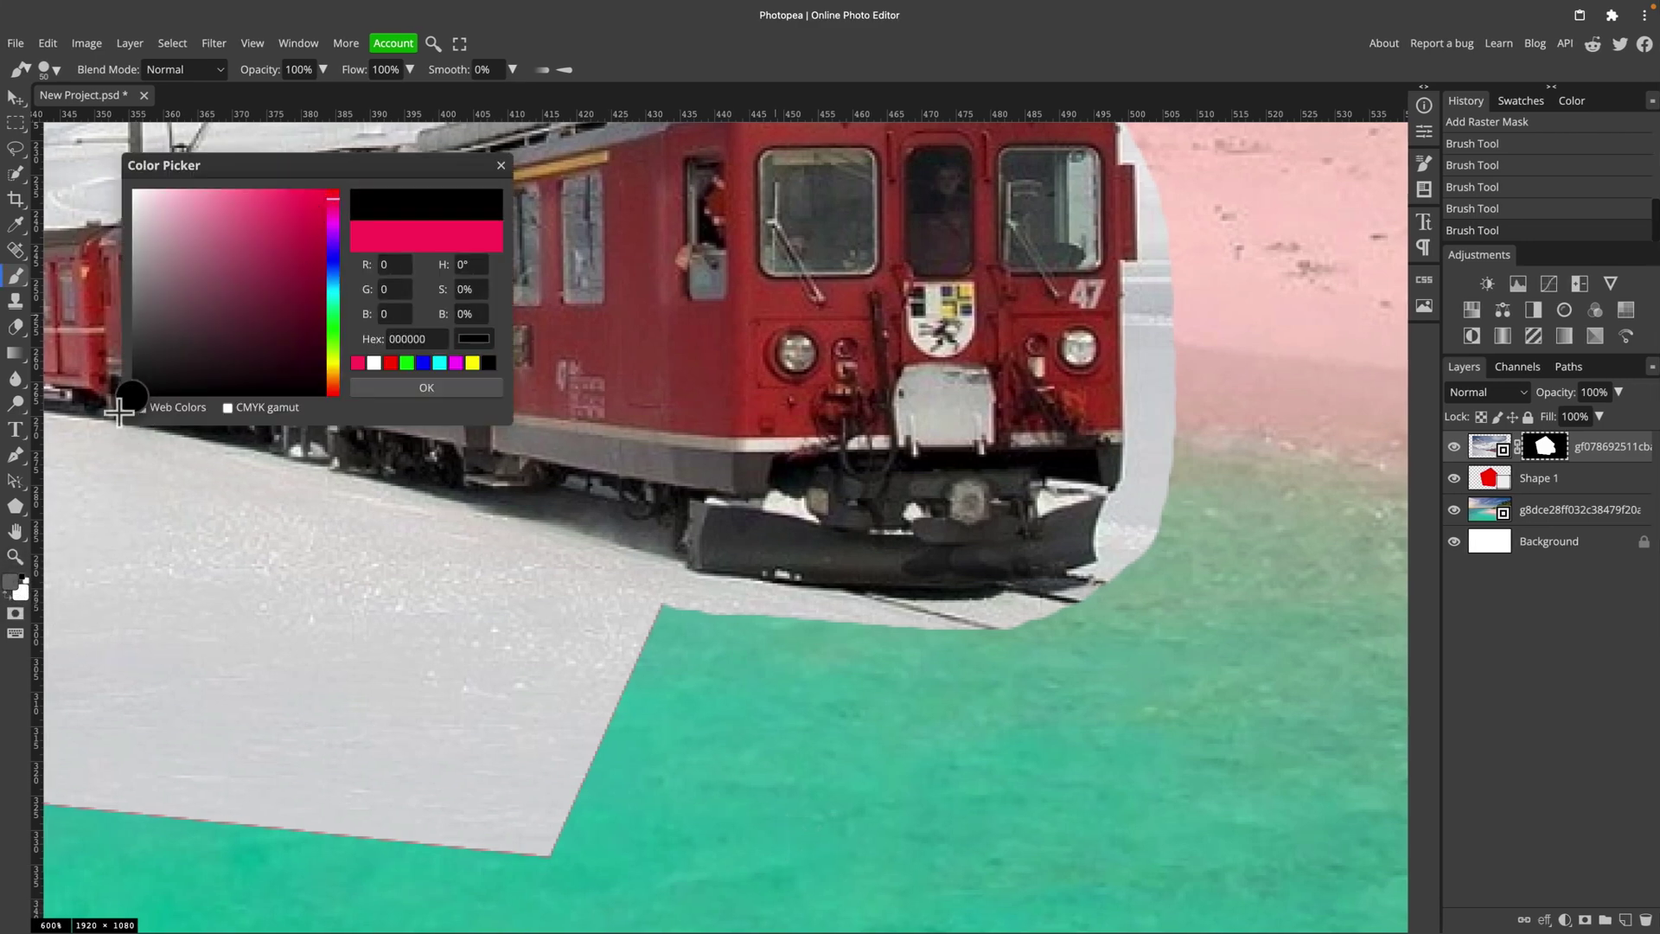
{"action": "left_click", "coordinate": [424, 388]}
Step: Zoom to 1200% and make the brush 91% hard and smaller
{"action": "scroll", "coordinate": [739, 620], "scroll_direction": "right", "scroll_amount": 1}
{"action": "key", "text": "super+equal"}
{"action": "key", "text": "super+equal"}
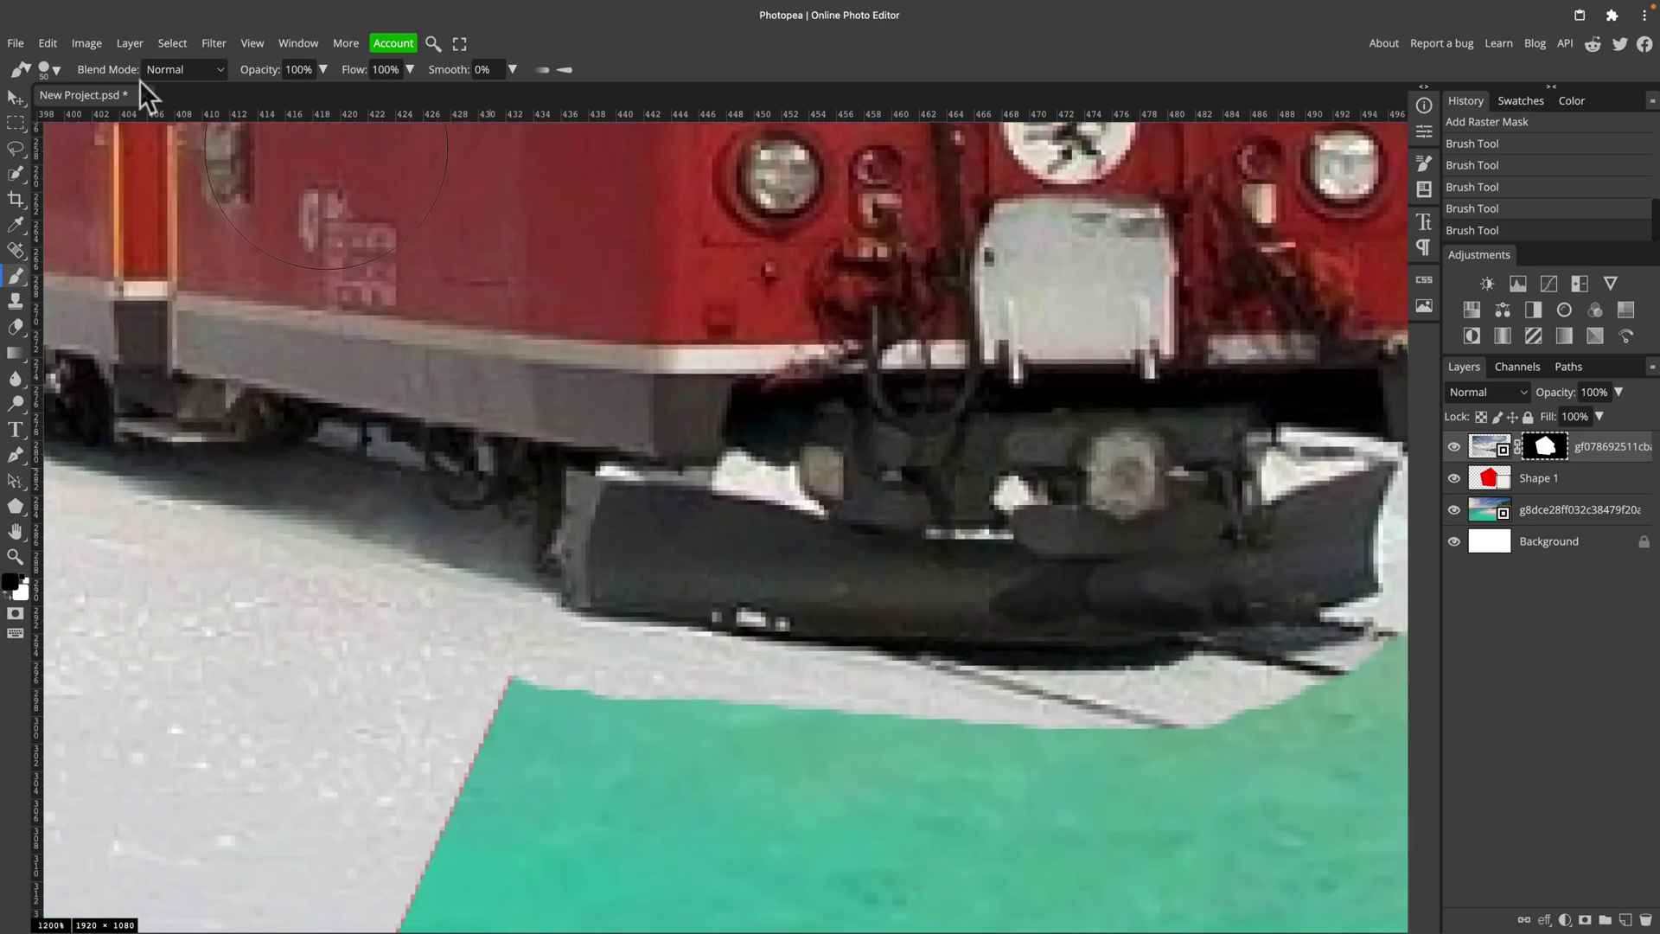
{"action": "left_click", "coordinate": [61, 68]}
{"action": "left_click_drag", "start_coordinate": [216, 153], "coordinate": [235, 153]}
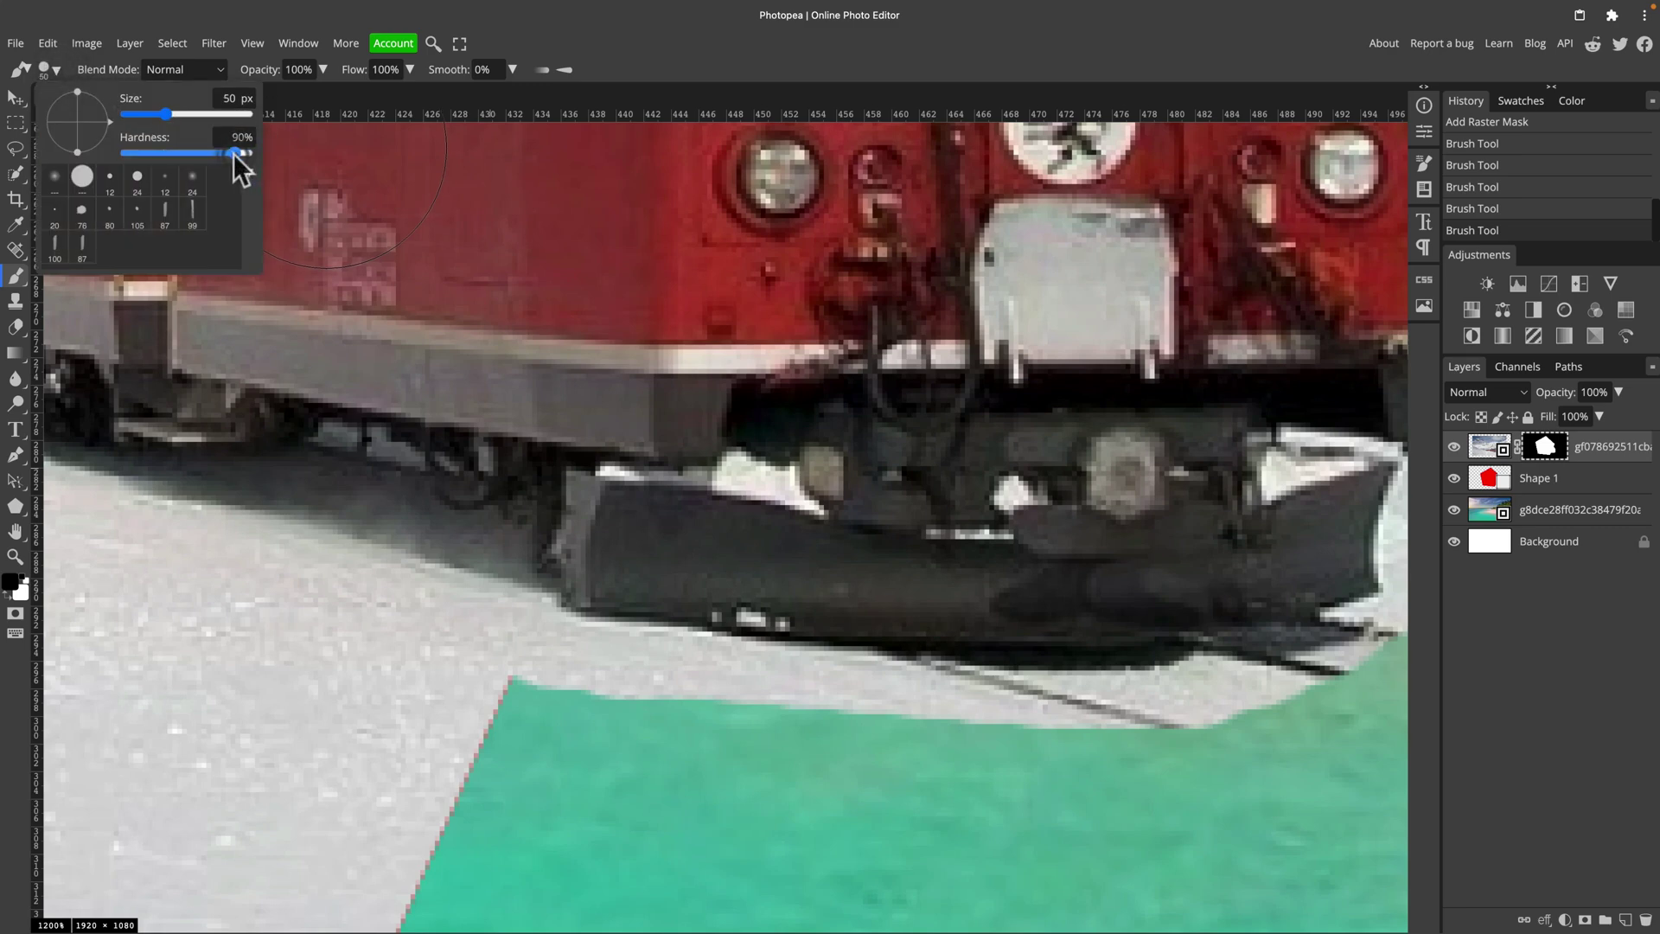
{"action": "left_click", "coordinate": [651, 35]}
{"action": "key", "text": "bracketleft"}
{"action": "key", "text": "bracketleft"}
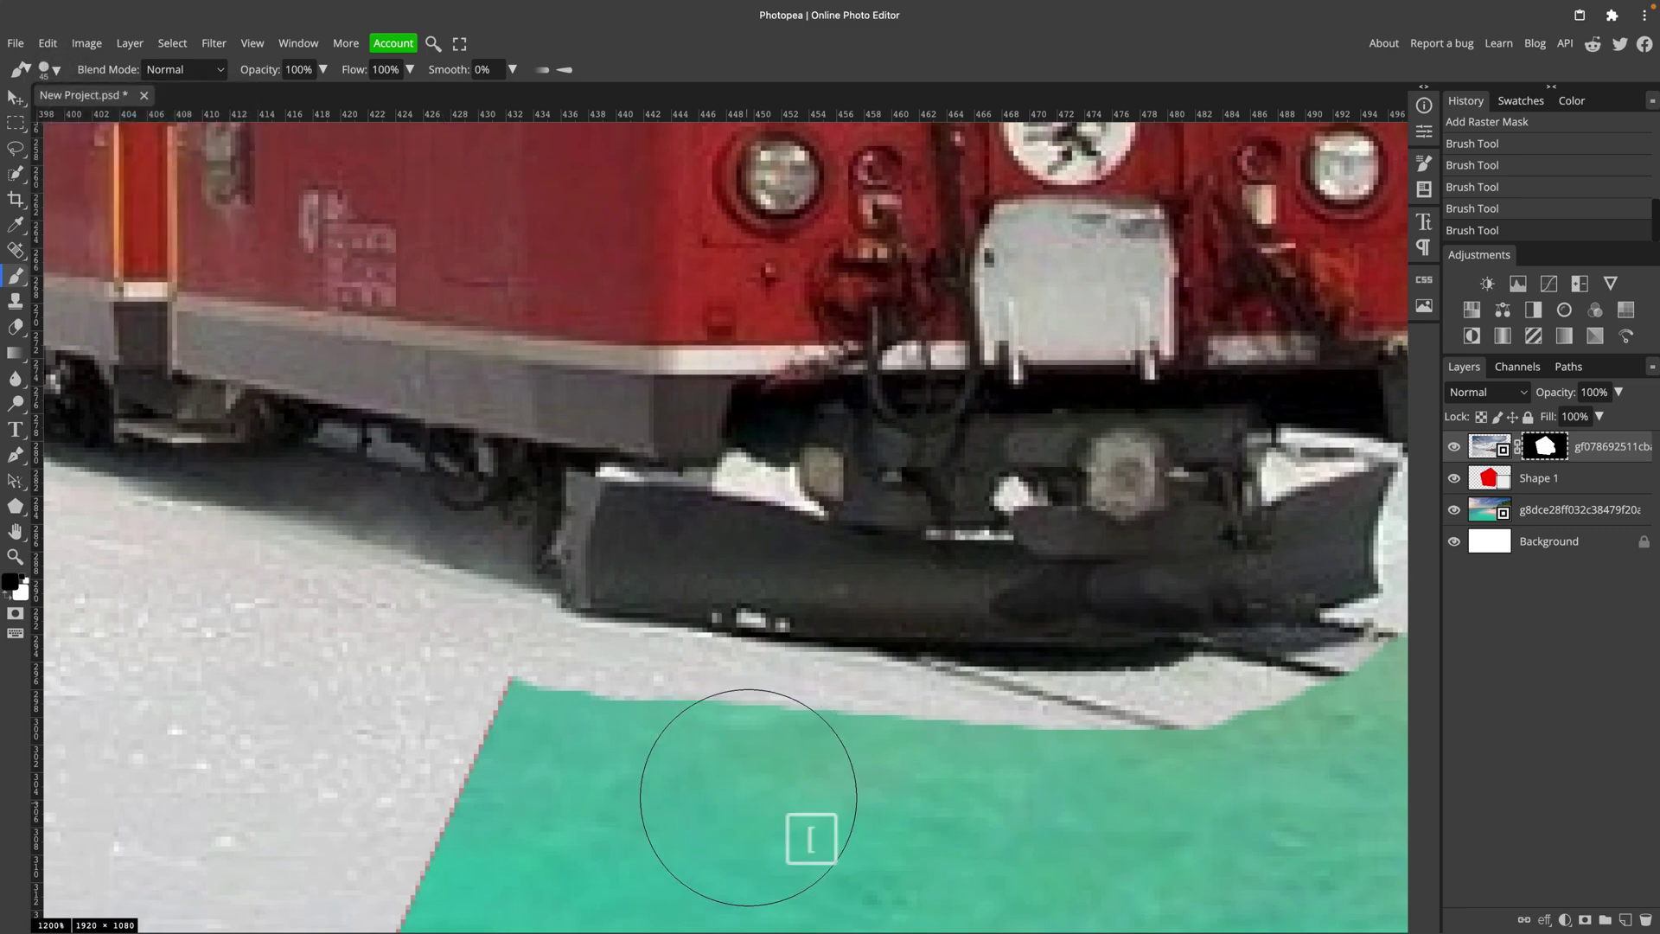
Step: Shrink the brush to 9 px and mask out the snow below and beneath the plough
{"action": "scroll", "coordinate": [597, 702], "scroll_direction": "down", "scroll_amount": 1}
{"action": "key", "text": "bracketleft"}
{"action": "key", "text": "bracketleft"}
{"action": "key", "text": "bracketleft"}
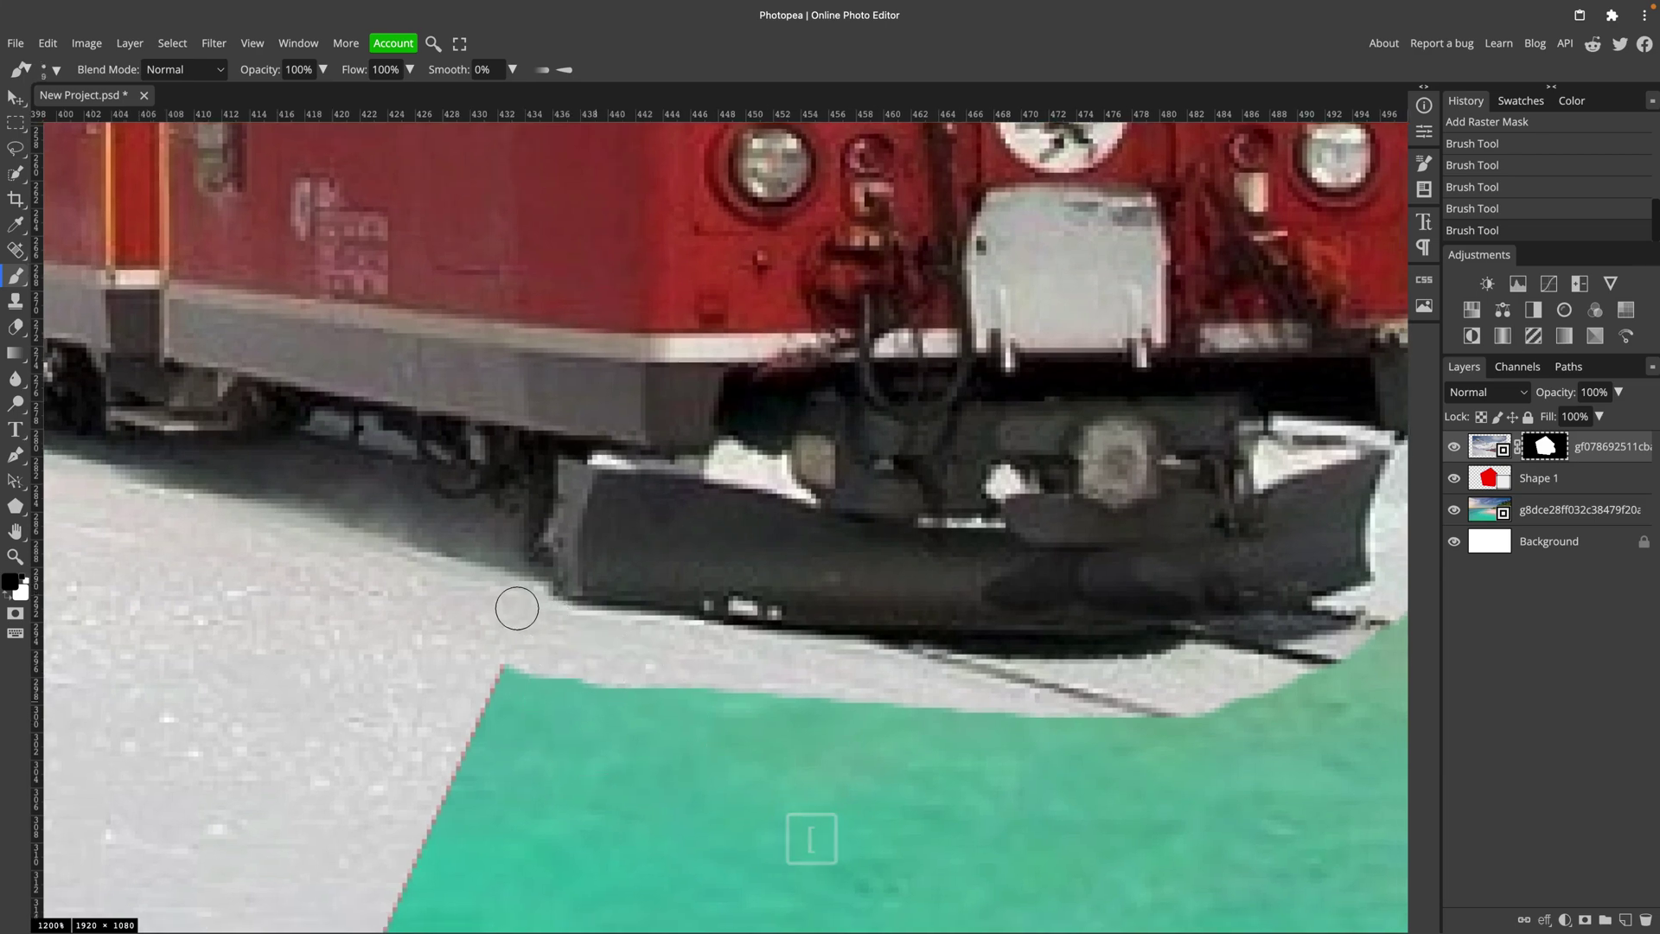
{"action": "left_click", "coordinate": [539, 611]}
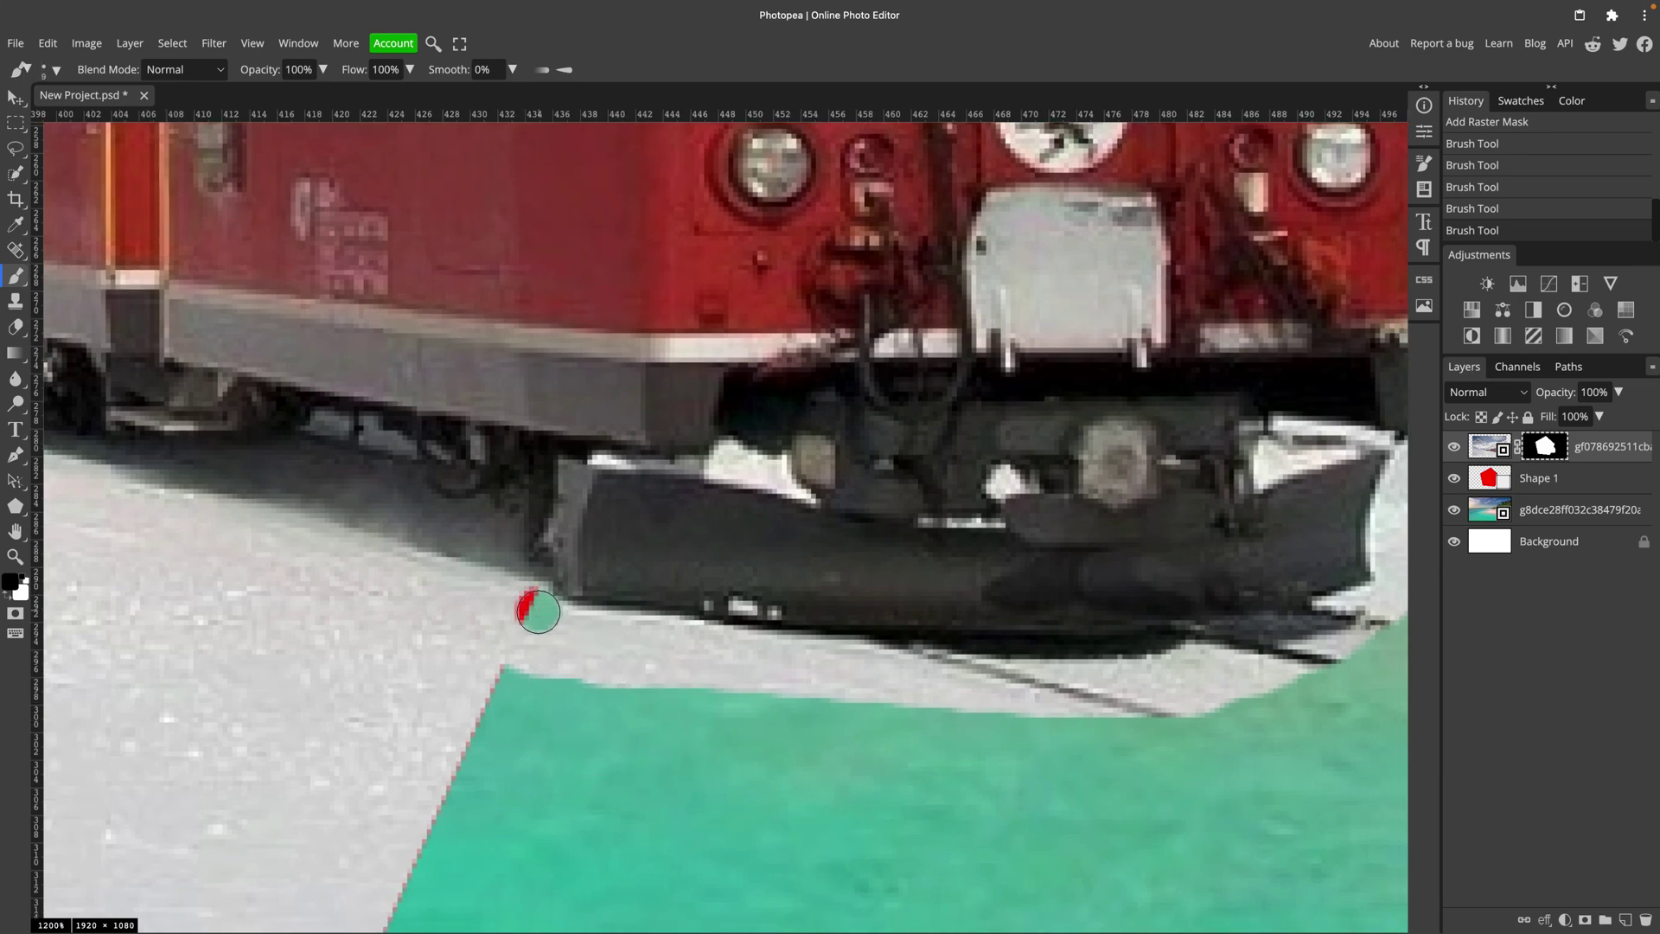
{"action": "key", "text": "super+z"}
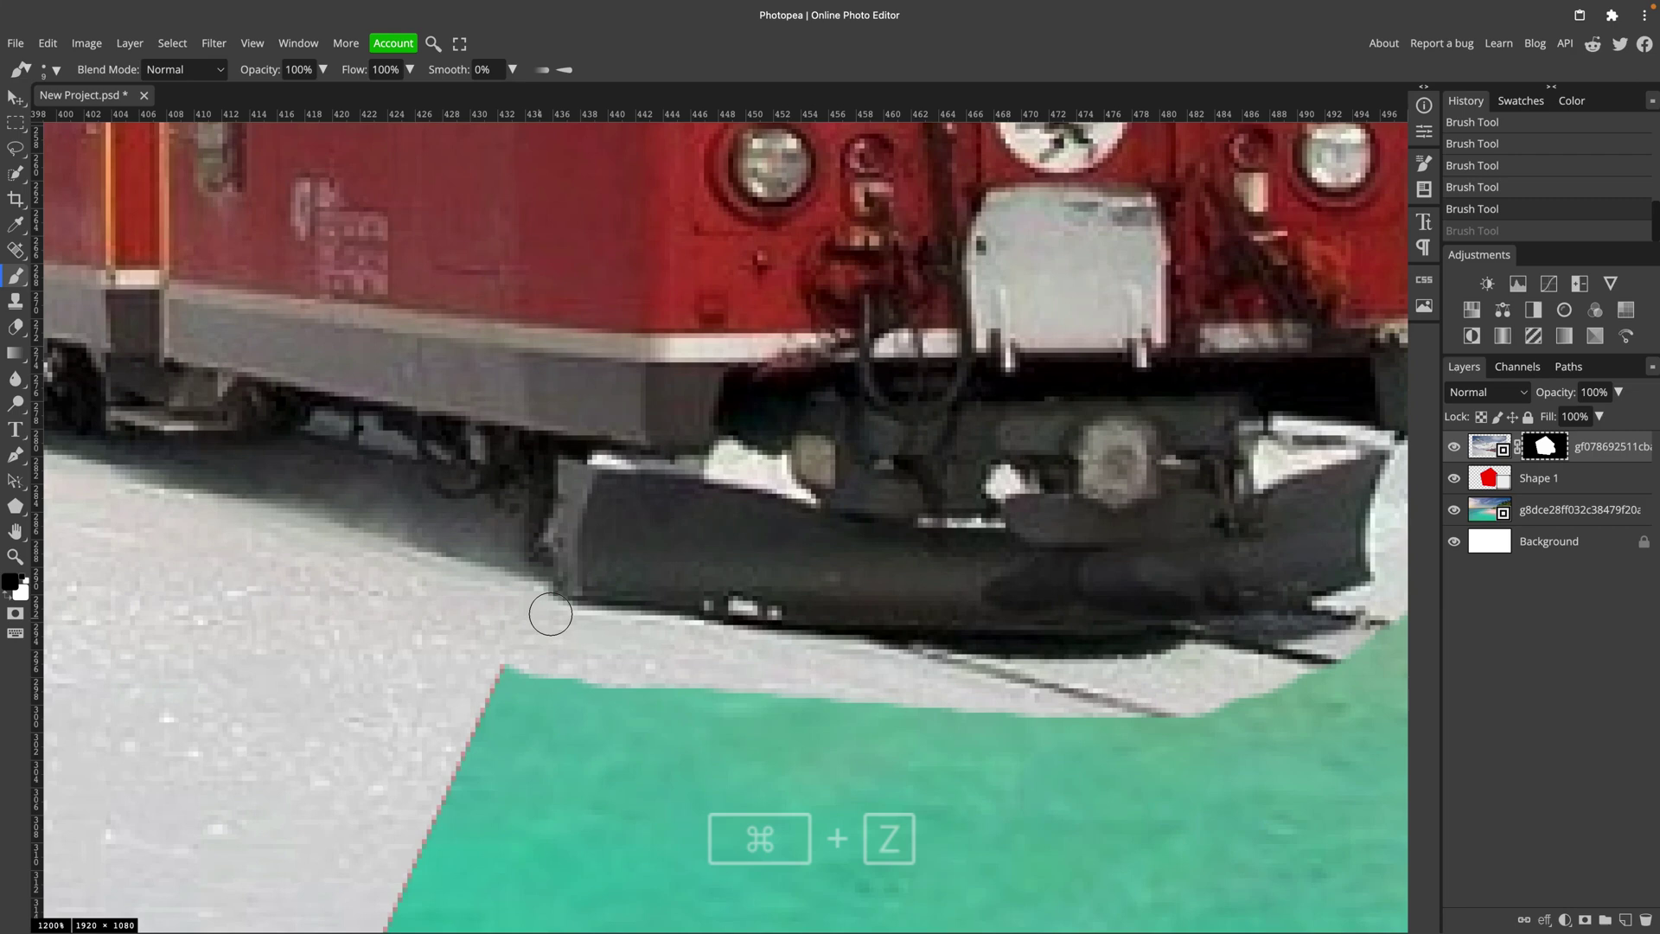
{"action": "mouse_move", "coordinate": [551, 610]}
{"action": "left_mouse_down"}
{"action": "mouse_move", "coordinate": [525, 673]}
{"action": "mouse_move", "coordinate": [581, 630]}
{"action": "mouse_move", "coordinate": [672, 644]}
{"action": "left_mouse_up"}
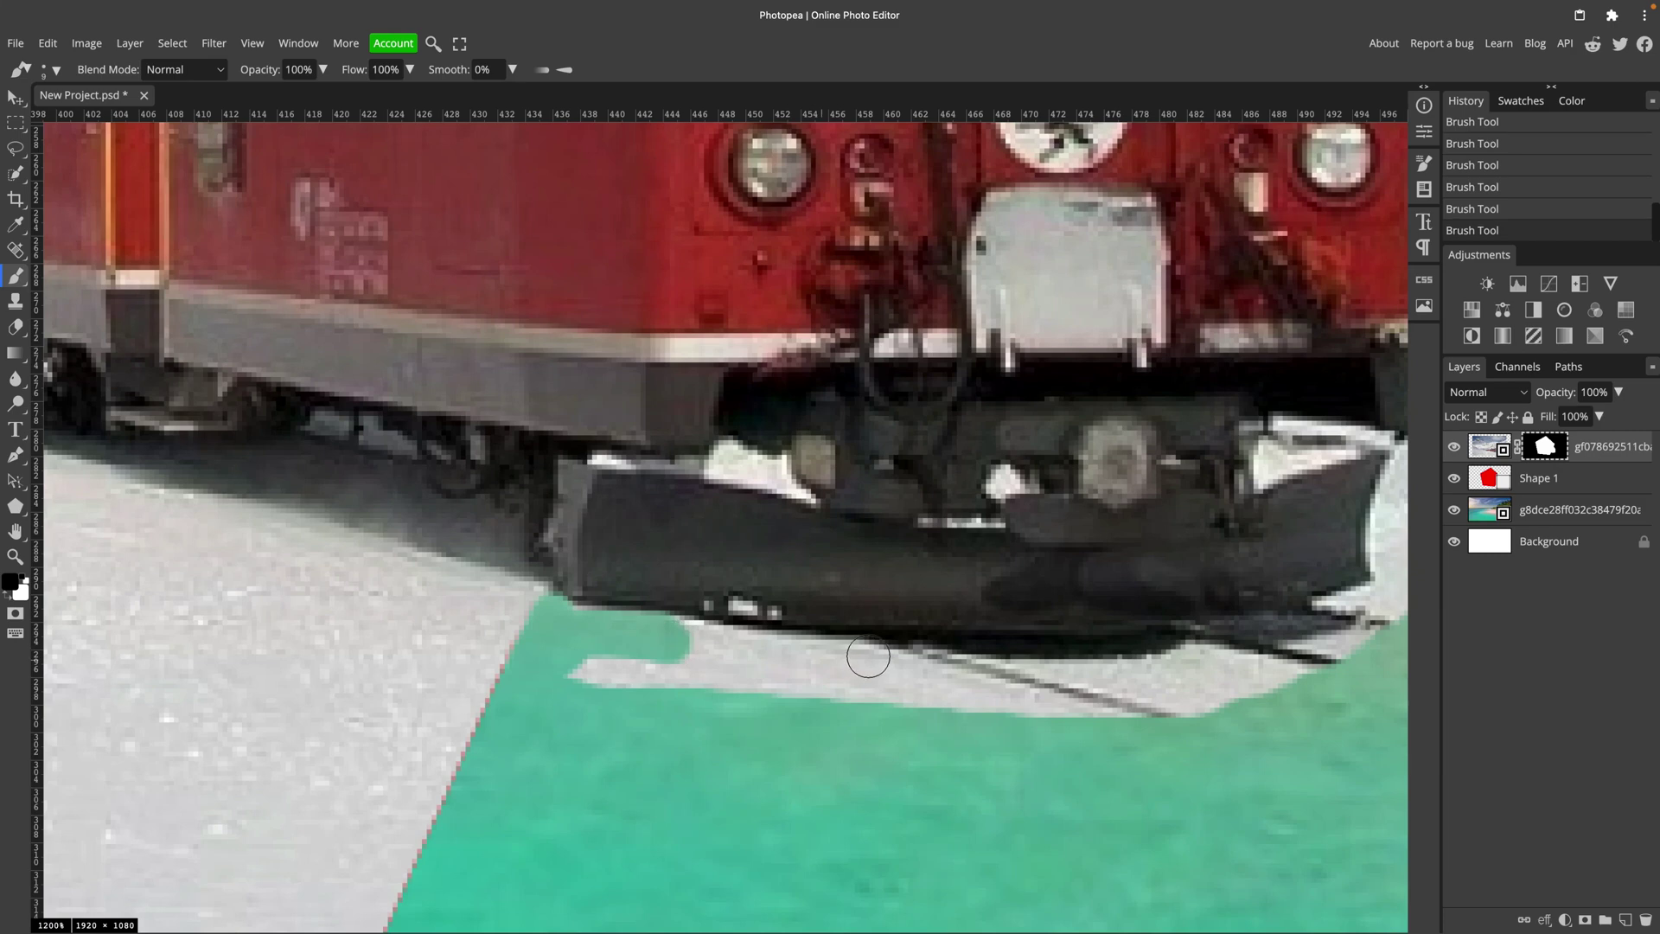
{"action": "mouse_move", "coordinate": [868, 657]}
{"action": "left_mouse_down"}
{"action": "mouse_move", "coordinate": [684, 639]}
{"action": "mouse_move", "coordinate": [623, 683]}
{"action": "mouse_move", "coordinate": [589, 664]}
{"action": "mouse_move", "coordinate": [575, 675]}
{"action": "mouse_move", "coordinate": [882, 683]}
{"action": "left_mouse_up"}
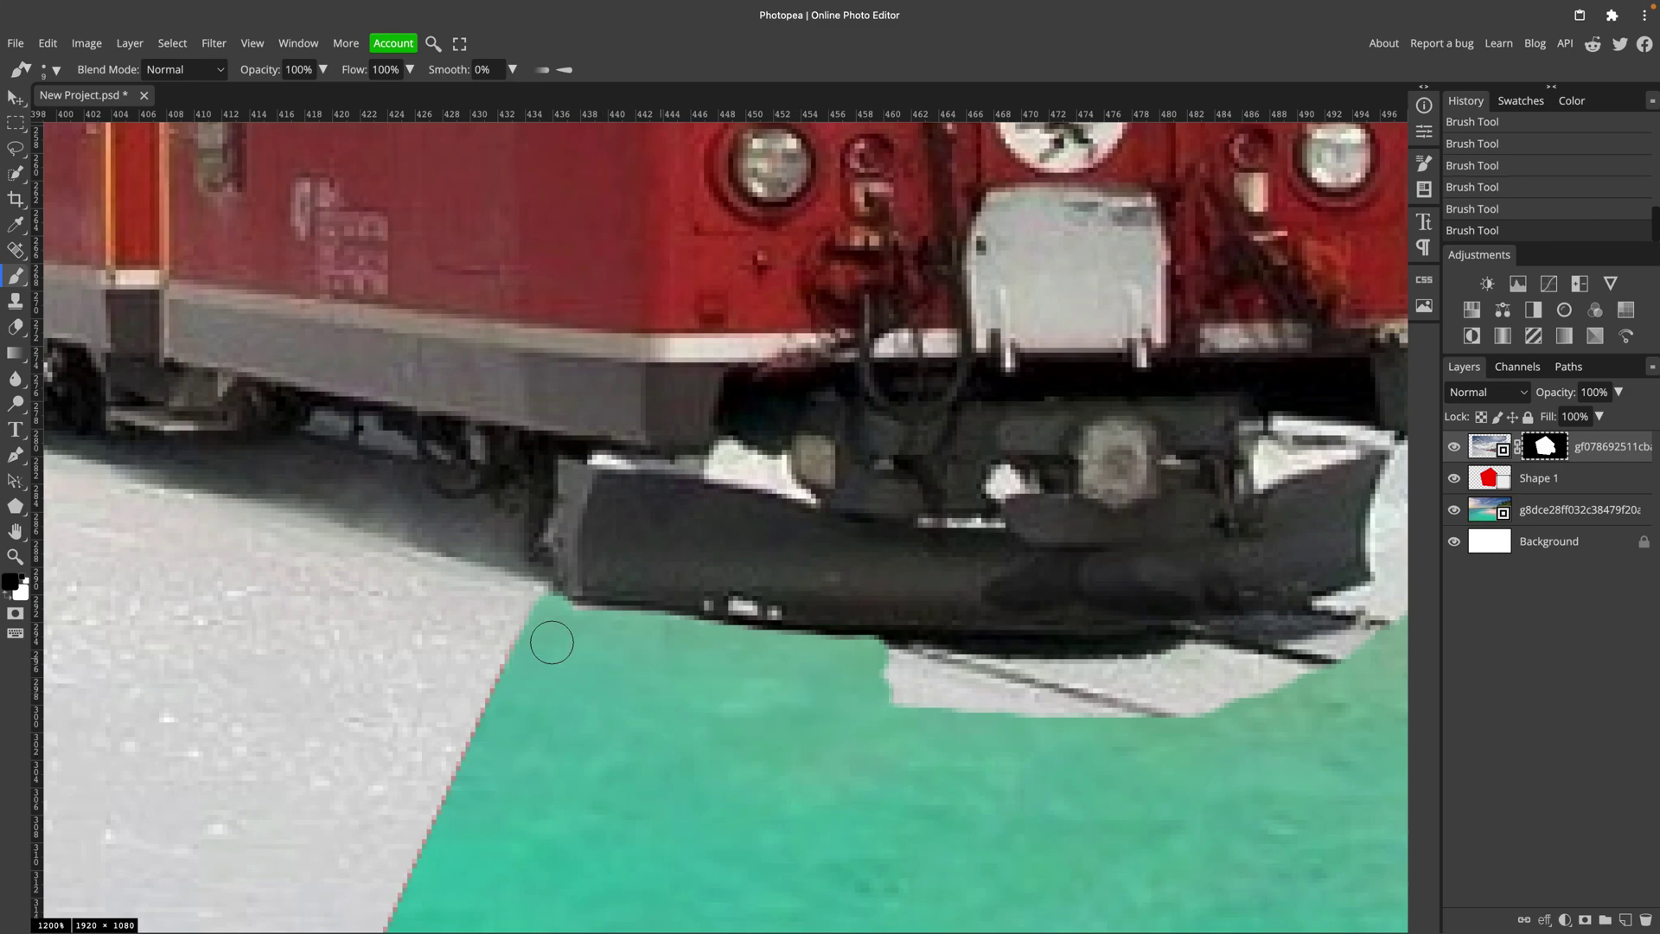
Step: Mask out the snow, streaks and grey strip around the bumper corner and train front
{"action": "left_click_drag", "start_coordinate": [1181, 696], "coordinate": [667, 733]}
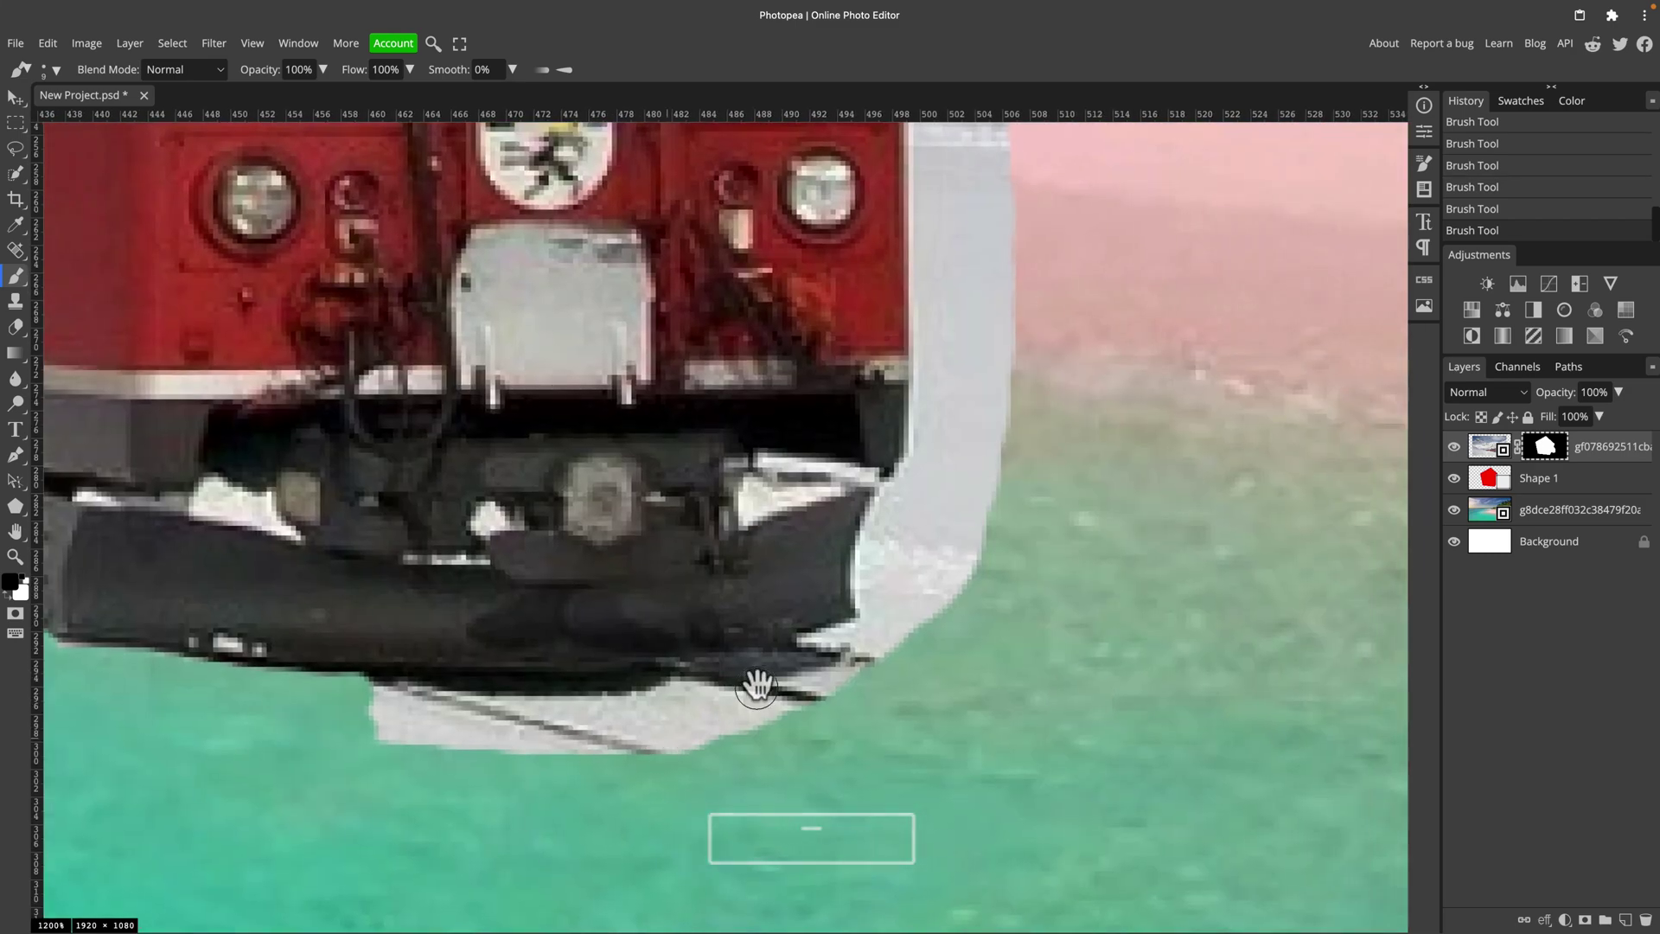
{"action": "mouse_move", "coordinate": [833, 648]}
{"action": "left_mouse_down"}
{"action": "mouse_move", "coordinate": [656, 691]}
{"action": "mouse_move", "coordinate": [343, 696]}
{"action": "mouse_move", "coordinate": [421, 725]}
{"action": "mouse_move", "coordinate": [392, 737]}
{"action": "mouse_move", "coordinate": [421, 748]}
{"action": "mouse_move", "coordinate": [353, 747]}
{"action": "mouse_move", "coordinate": [701, 738]}
{"action": "left_mouse_up"}
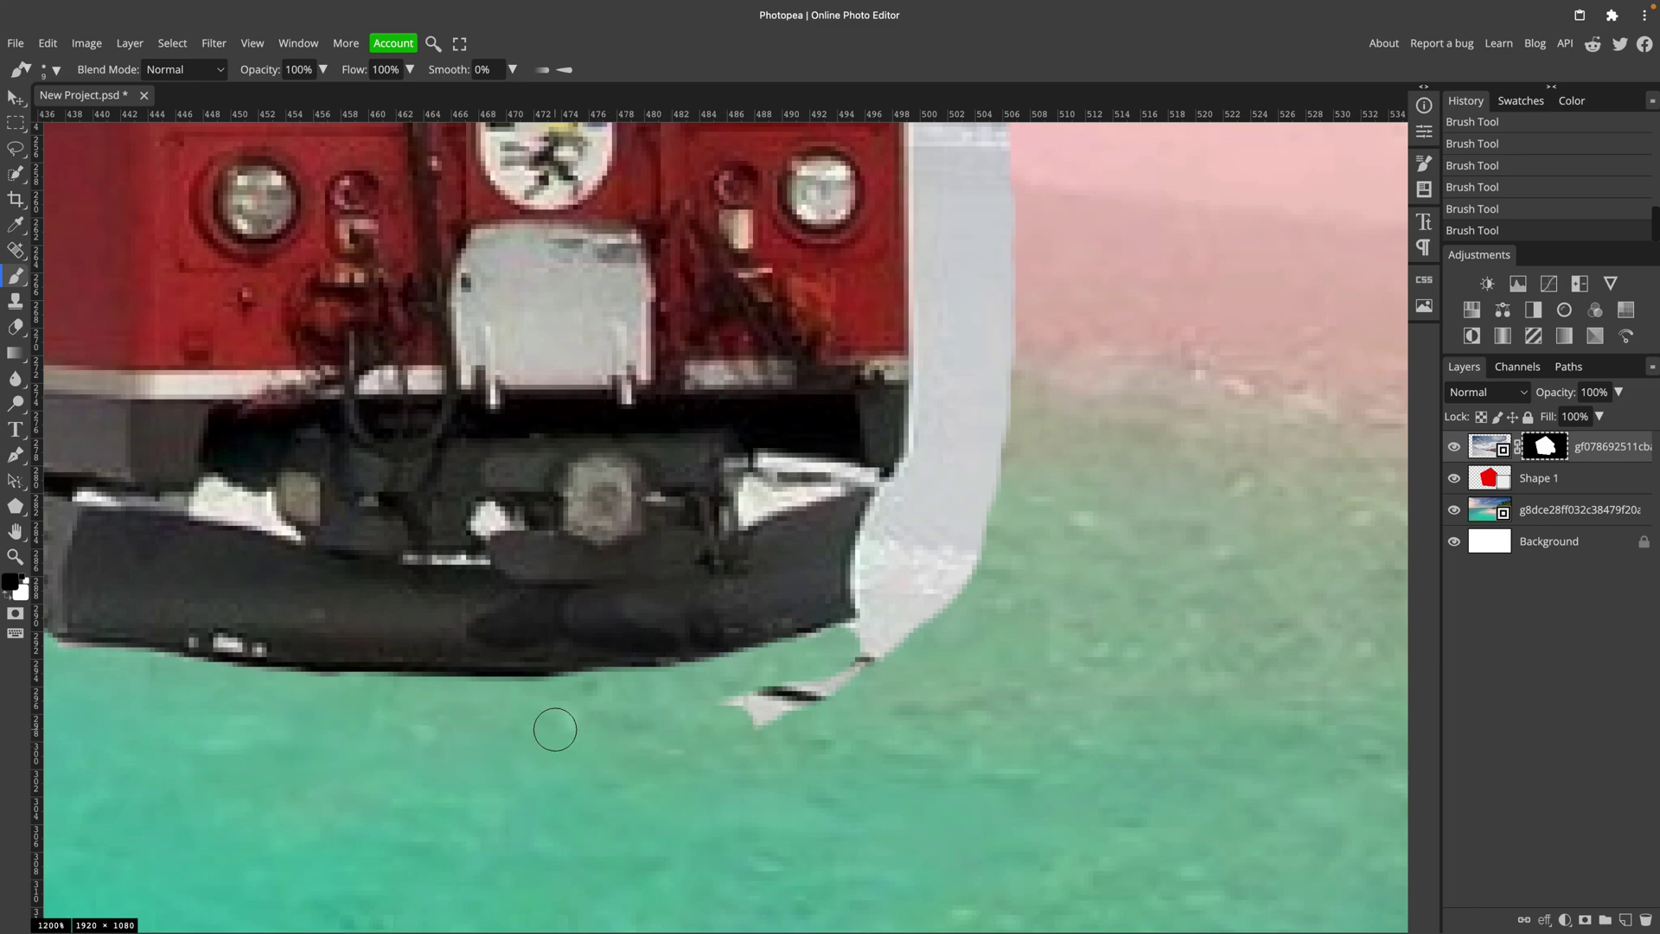
{"action": "scroll", "coordinate": [424, 731], "scroll_direction": "down", "scroll_amount": 1}
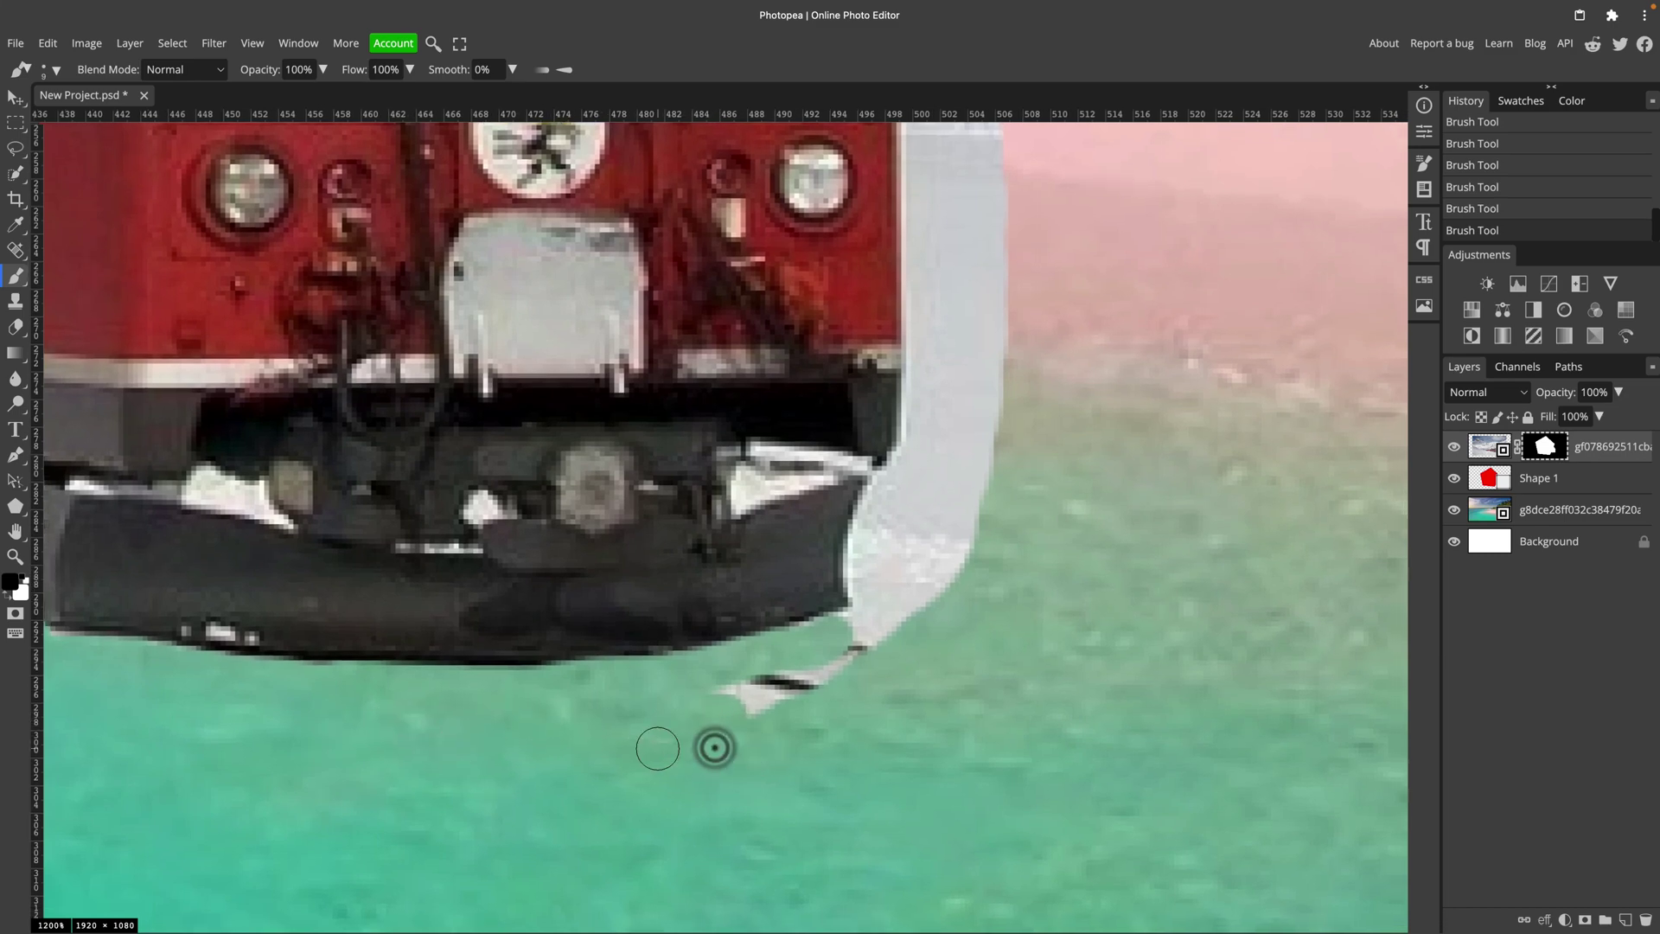
{"action": "mouse_move", "coordinate": [742, 692]}
{"action": "left_mouse_down"}
{"action": "mouse_move", "coordinate": [796, 675]}
{"action": "mouse_move", "coordinate": [739, 716]}
{"action": "mouse_move", "coordinate": [830, 666]}
{"action": "left_mouse_up"}
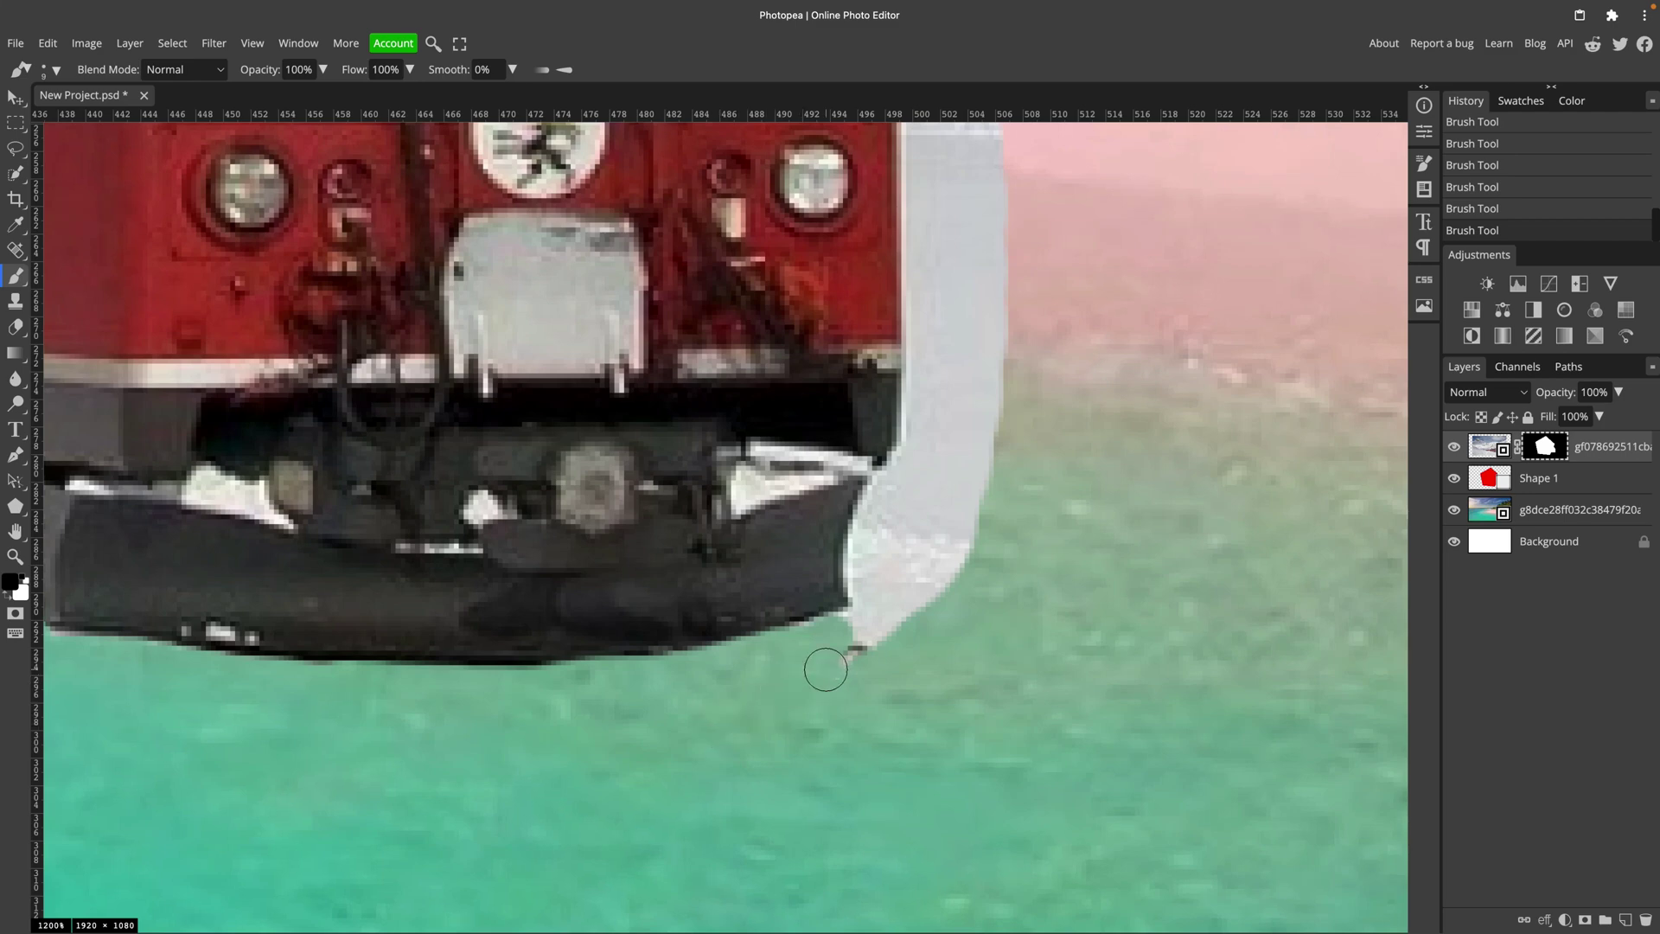
{"action": "key", "text": "space"}
{"action": "mouse_move", "coordinate": [934, 567]}
{"action": "left_mouse_down"}
{"action": "mouse_move", "coordinate": [623, 760]}
{"action": "mouse_move", "coordinate": [522, 773]}
{"action": "left_mouse_up"}
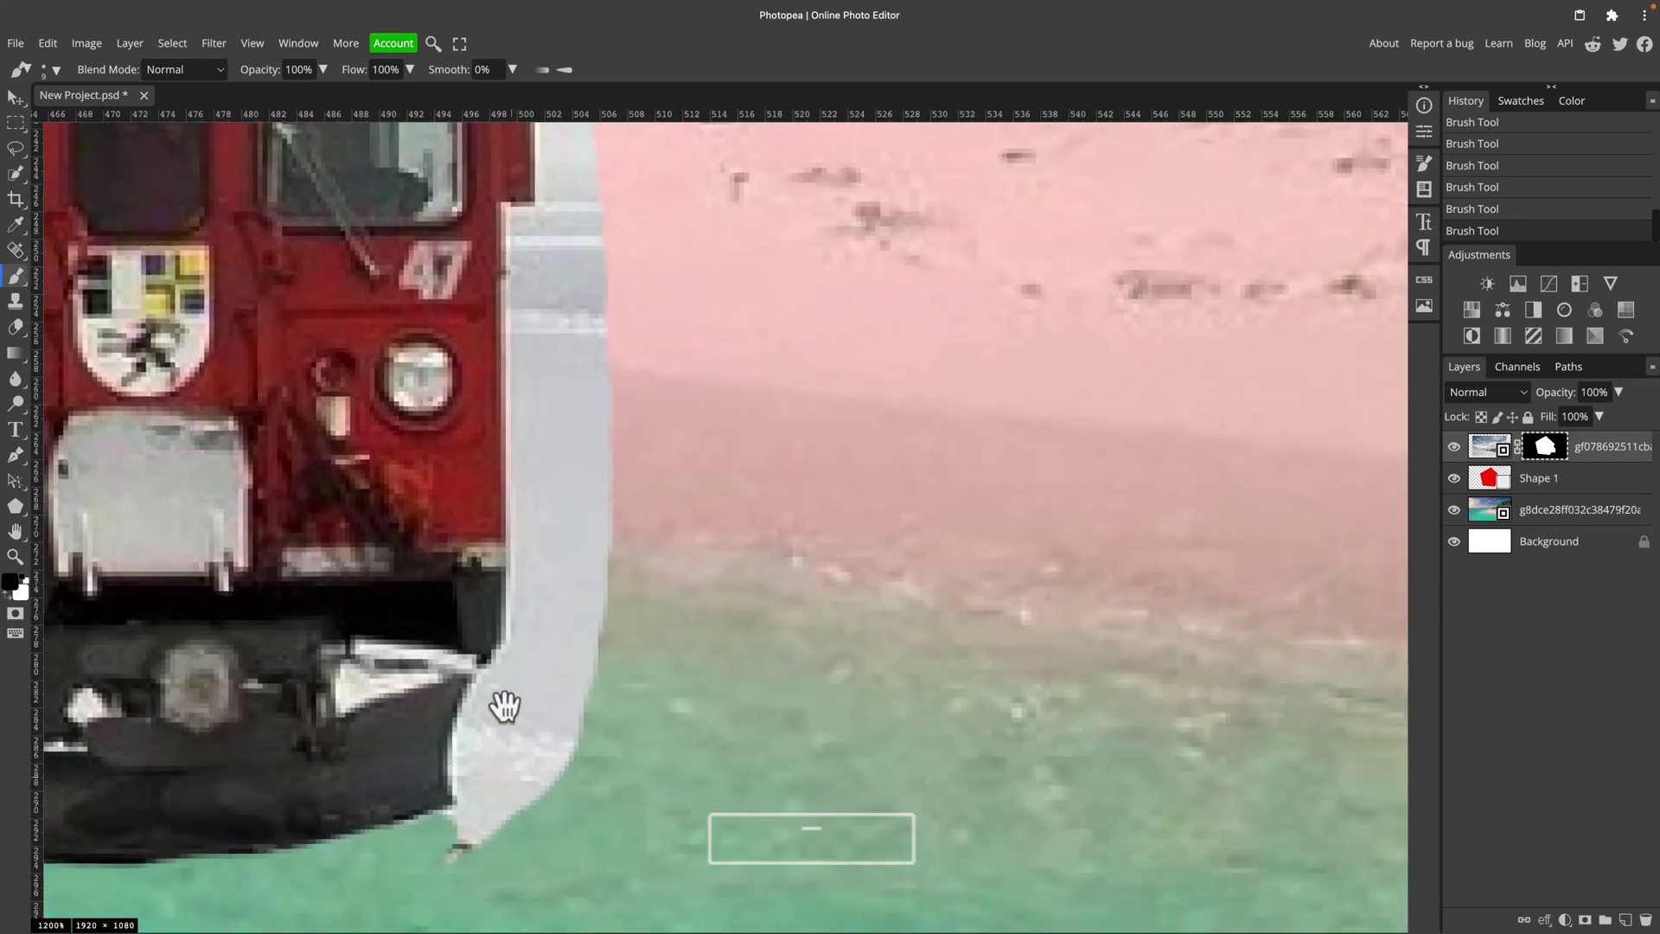
{"action": "mouse_move", "coordinate": [499, 691]}
{"action": "left_mouse_down"}
{"action": "mouse_move", "coordinate": [479, 825]}
{"action": "mouse_move", "coordinate": [458, 848]}
{"action": "mouse_move", "coordinate": [461, 827]}
{"action": "mouse_move", "coordinate": [522, 821]}
{"action": "mouse_move", "coordinate": [528, 712]}
{"action": "mouse_move", "coordinate": [504, 772]}
{"action": "mouse_move", "coordinate": [509, 816]}
{"action": "mouse_move", "coordinate": [579, 709]}
{"action": "mouse_move", "coordinate": [617, 564]}
{"action": "mouse_move", "coordinate": [551, 712]}
{"action": "mouse_move", "coordinate": [548, 637]}
{"action": "left_mouse_up"}
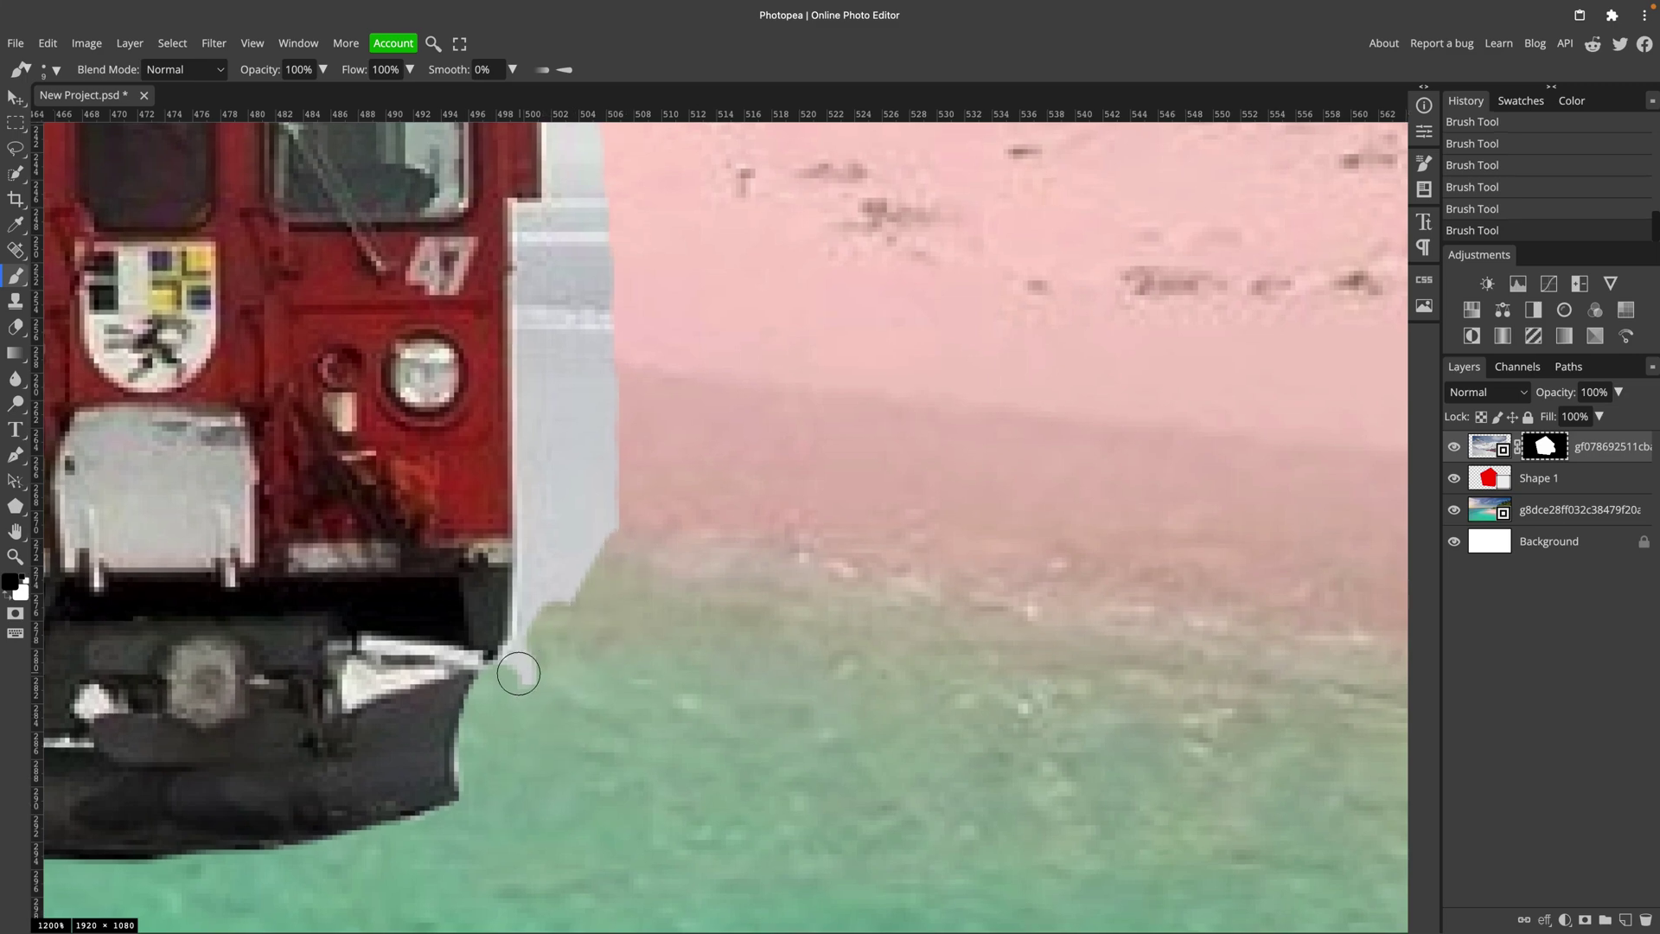
{"action": "left_click_drag", "start_coordinate": [549, 490], "coordinate": [526, 670]}
Step: Mask out the grey strip beside the train's cab from top to bottom
{"action": "scroll", "coordinate": [507, 605], "scroll_direction": "up", "scroll_amount": 5}
{"action": "scroll", "coordinate": [508, 596], "scroll_direction": "right", "scroll_amount": 2}
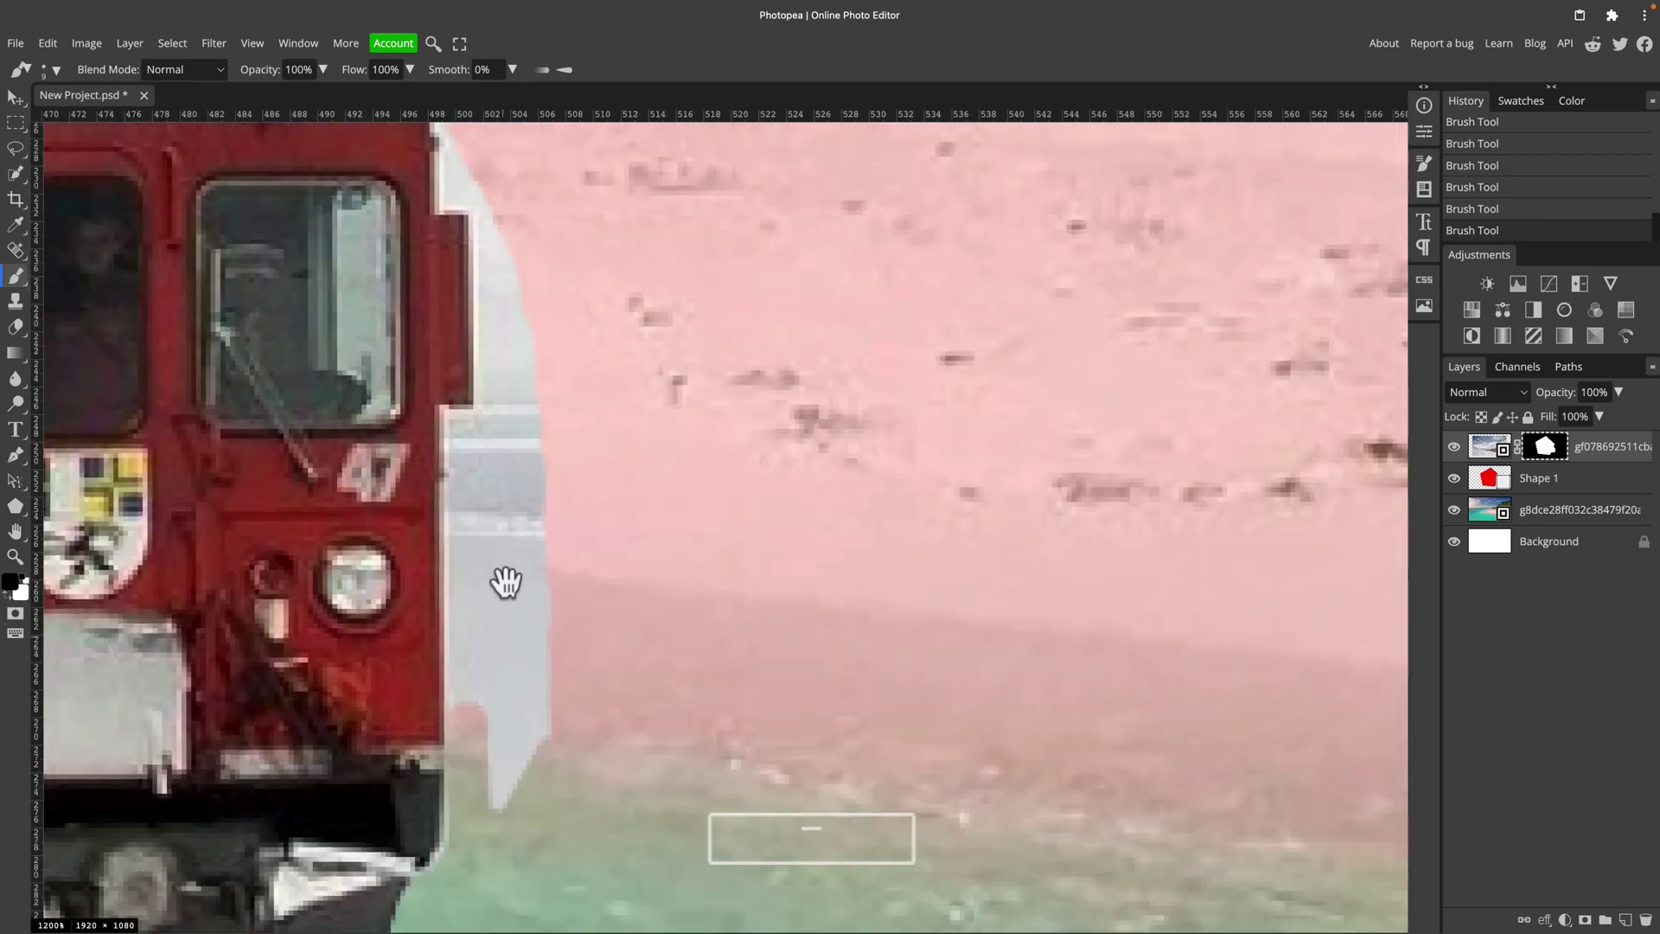
{"action": "mouse_move", "coordinate": [476, 456]}
{"action": "left_mouse_down"}
{"action": "mouse_move", "coordinate": [463, 429]}
{"action": "mouse_move", "coordinate": [467, 723]}
{"action": "left_mouse_up"}
{"action": "scroll", "coordinate": [475, 723], "scroll_direction": "up", "scroll_amount": 1}
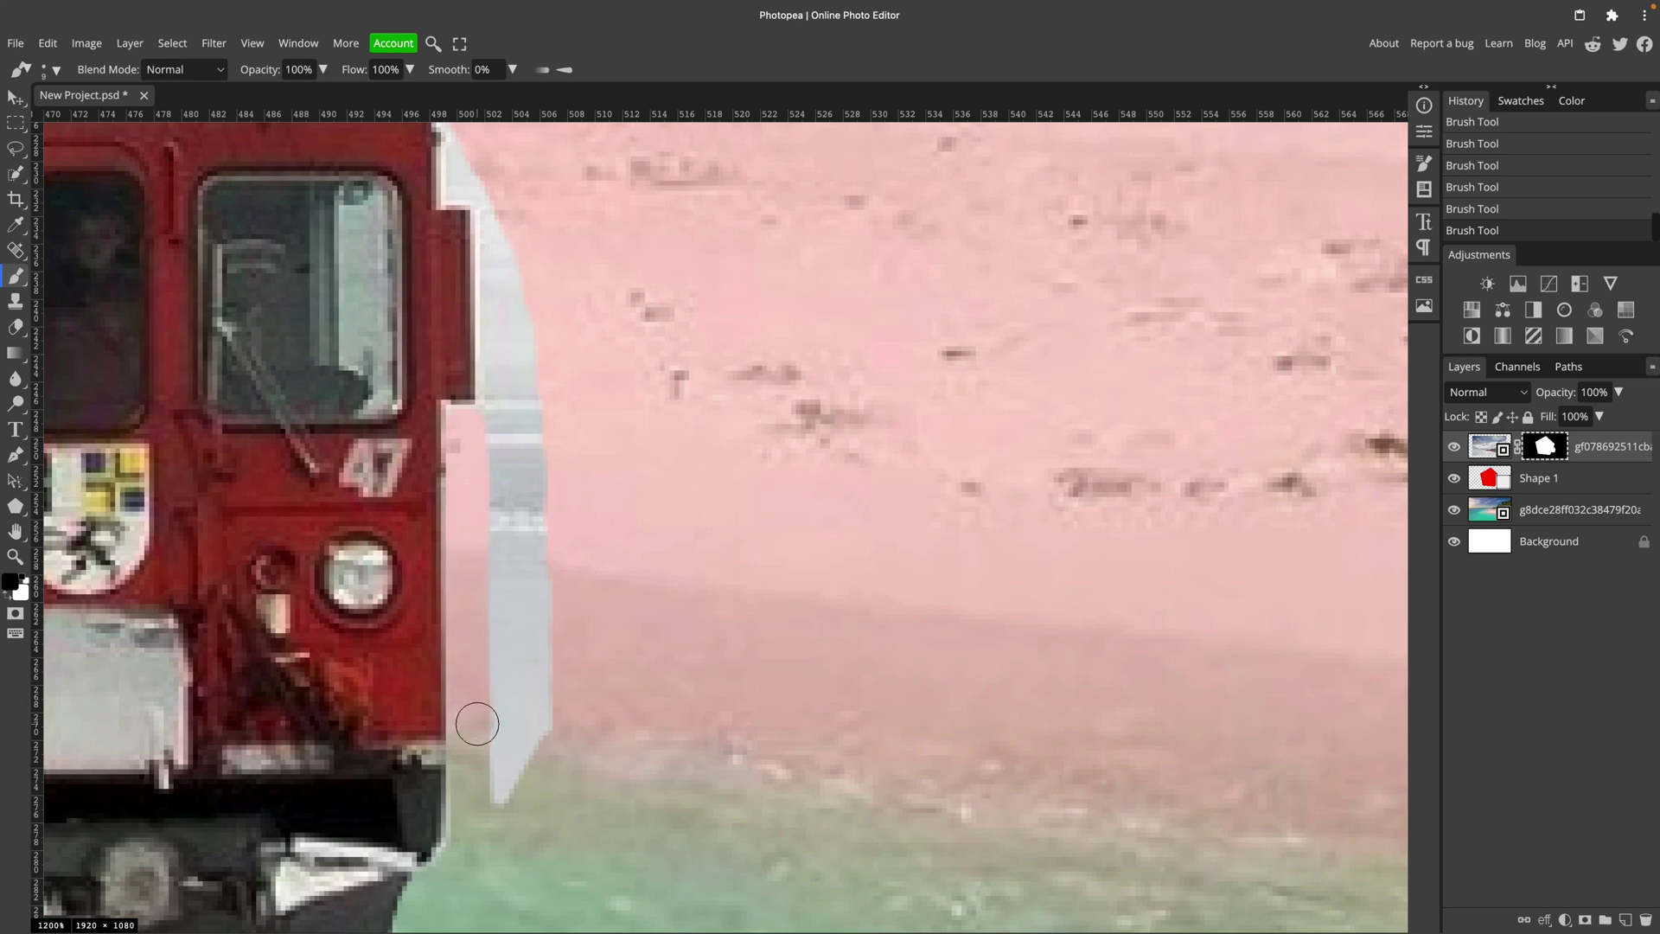
{"action": "mouse_move", "coordinate": [504, 834]}
{"action": "left_mouse_down"}
{"action": "mouse_move", "coordinate": [511, 659]}
{"action": "mouse_move", "coordinate": [510, 710]}
{"action": "mouse_move", "coordinate": [547, 703]}
{"action": "mouse_move", "coordinate": [518, 789]}
{"action": "mouse_move", "coordinate": [545, 670]}
{"action": "mouse_move", "coordinate": [499, 518]}
{"action": "mouse_move", "coordinate": [489, 659]}
{"action": "mouse_move", "coordinate": [506, 622]}
{"action": "left_mouse_up"}
{"action": "scroll", "coordinate": [449, 735], "scroll_direction": "up", "scroll_amount": 5}
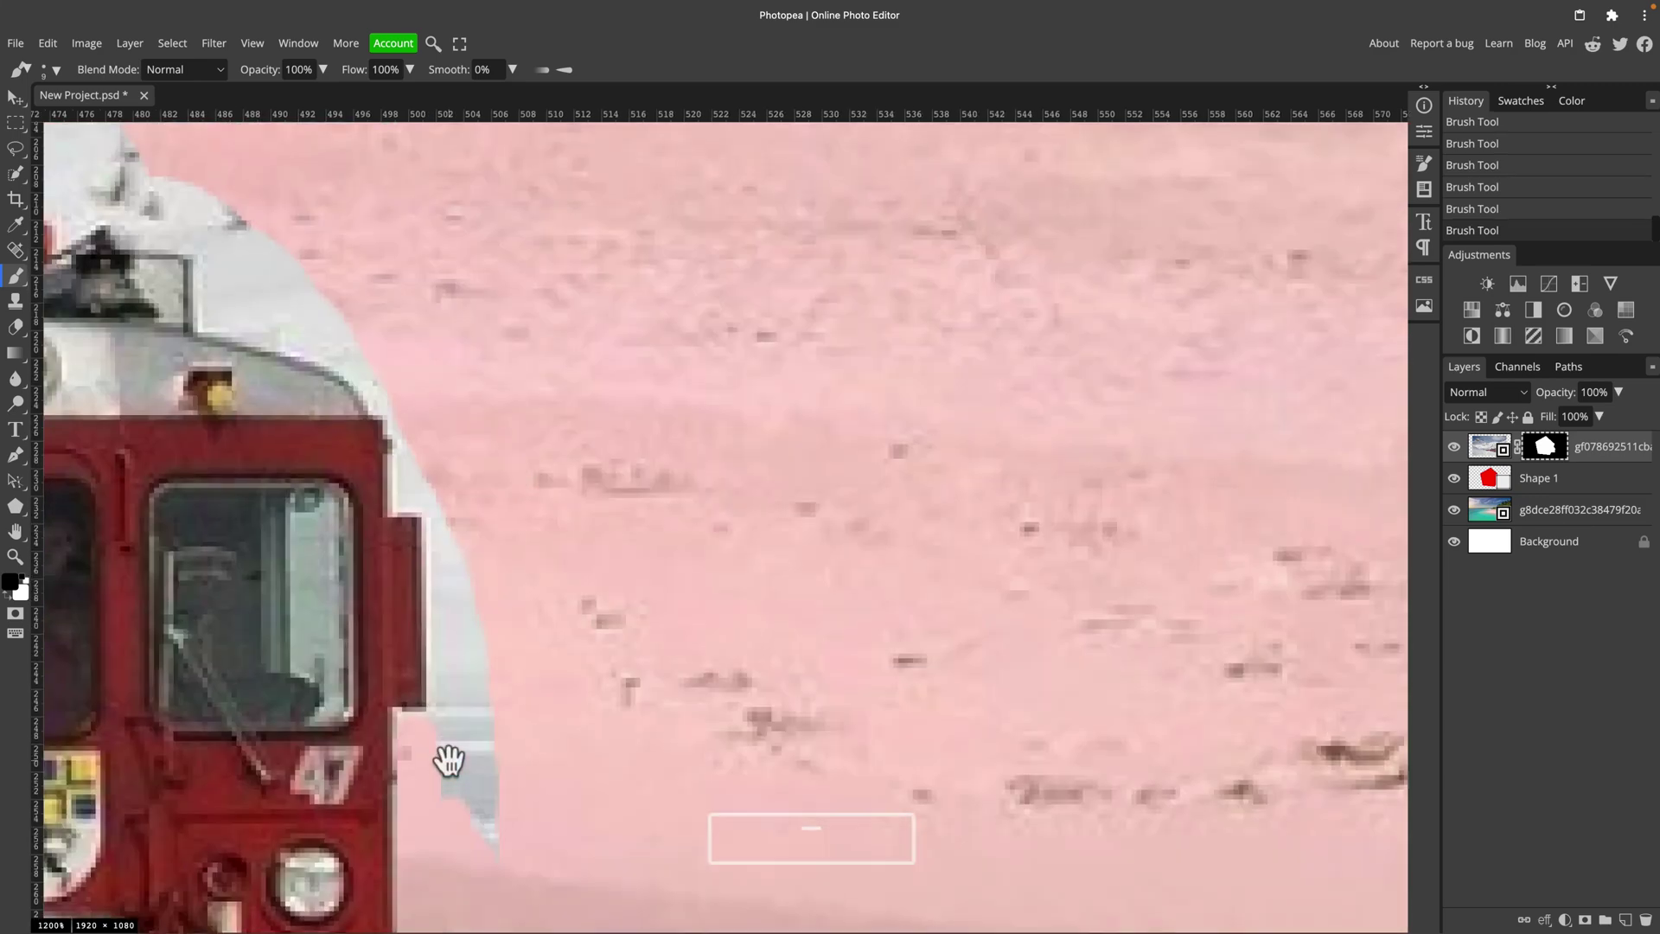
{"action": "left_click", "coordinate": [449, 579]}
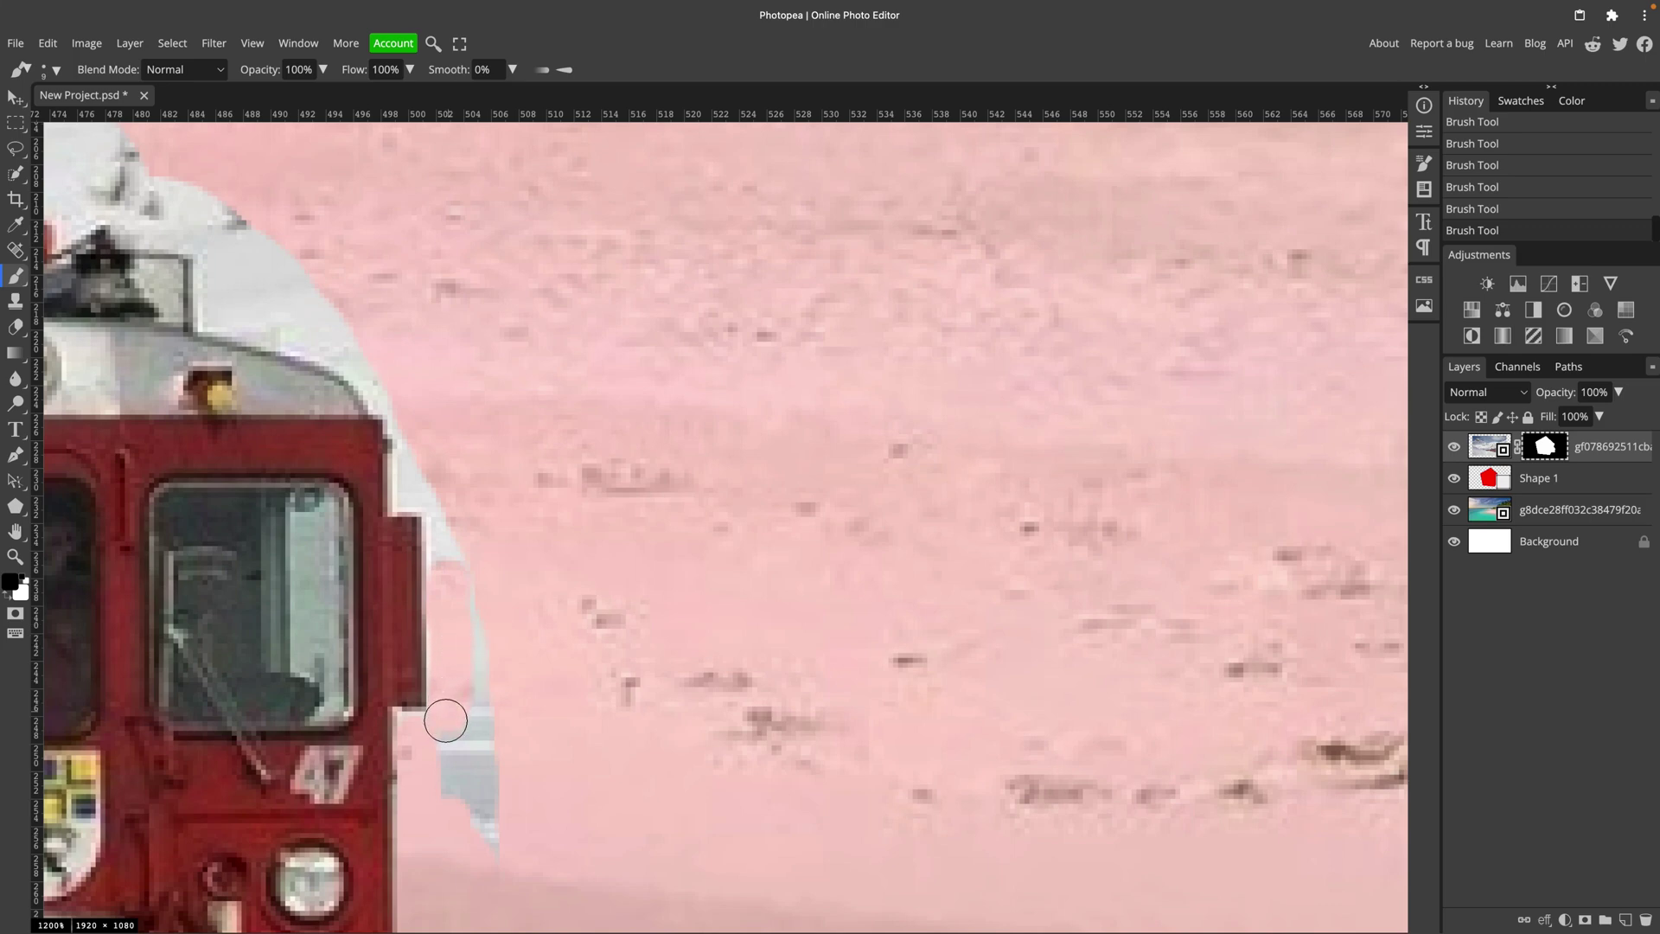
{"action": "mouse_move", "coordinate": [445, 720]}
{"action": "left_mouse_down"}
{"action": "mouse_move", "coordinate": [444, 782]}
{"action": "mouse_move", "coordinate": [483, 792]}
{"action": "left_mouse_up"}
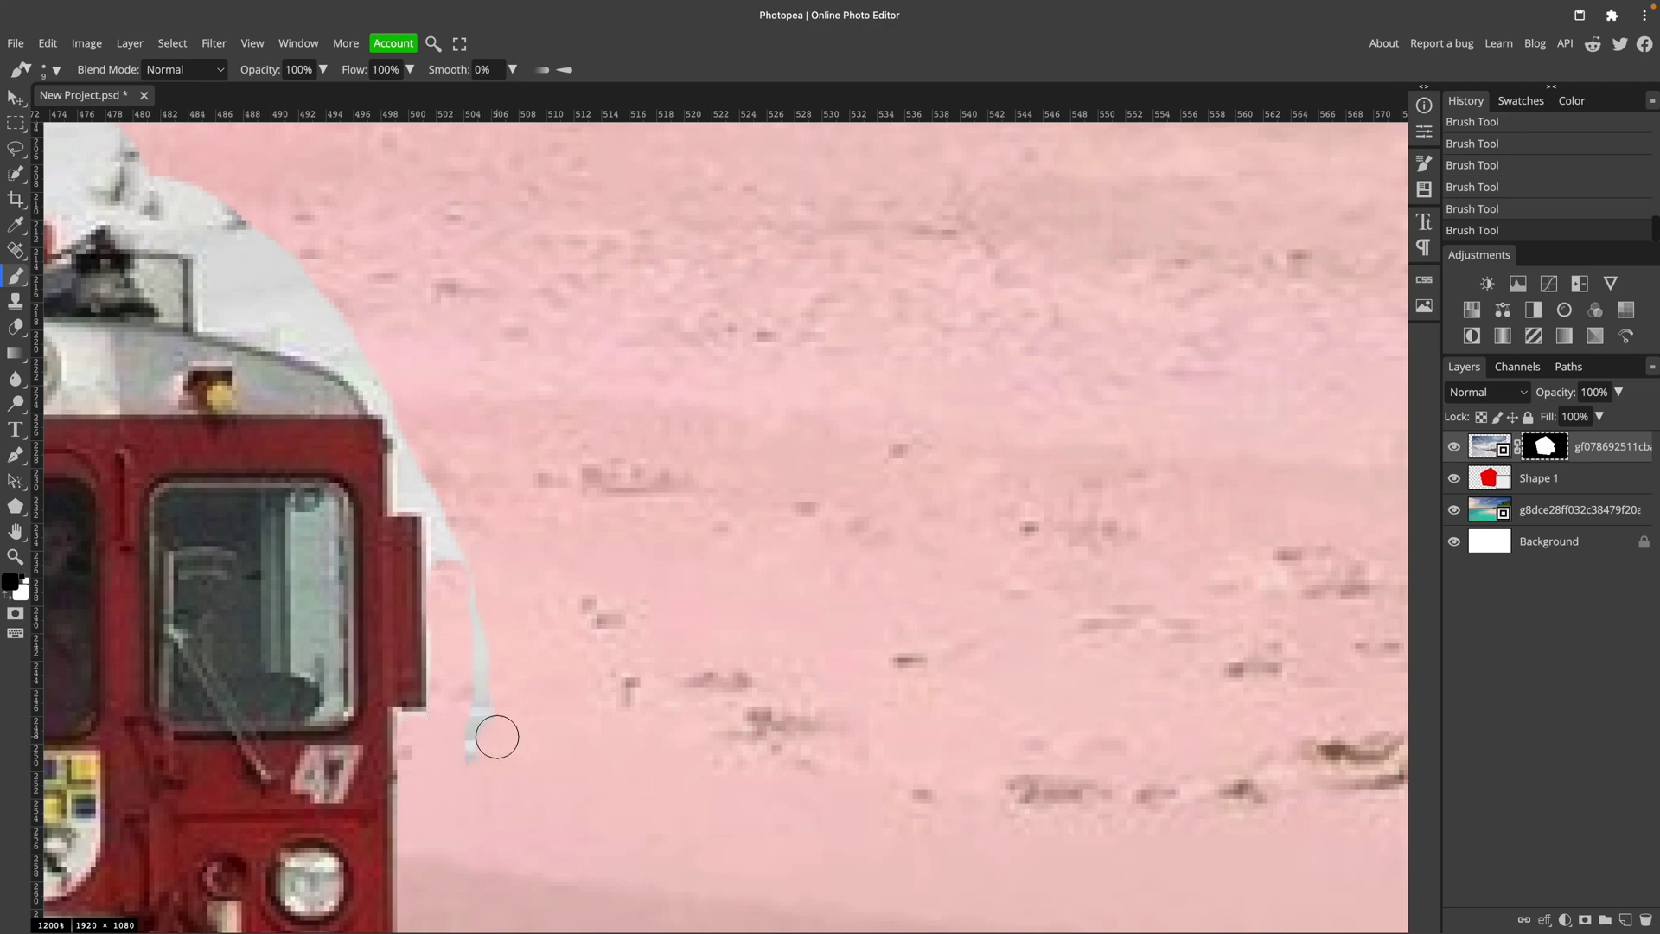
Step: Mask out the grey areas above the roof and the fragments at the snow wedge's edge
{"action": "key", "text": "space"}
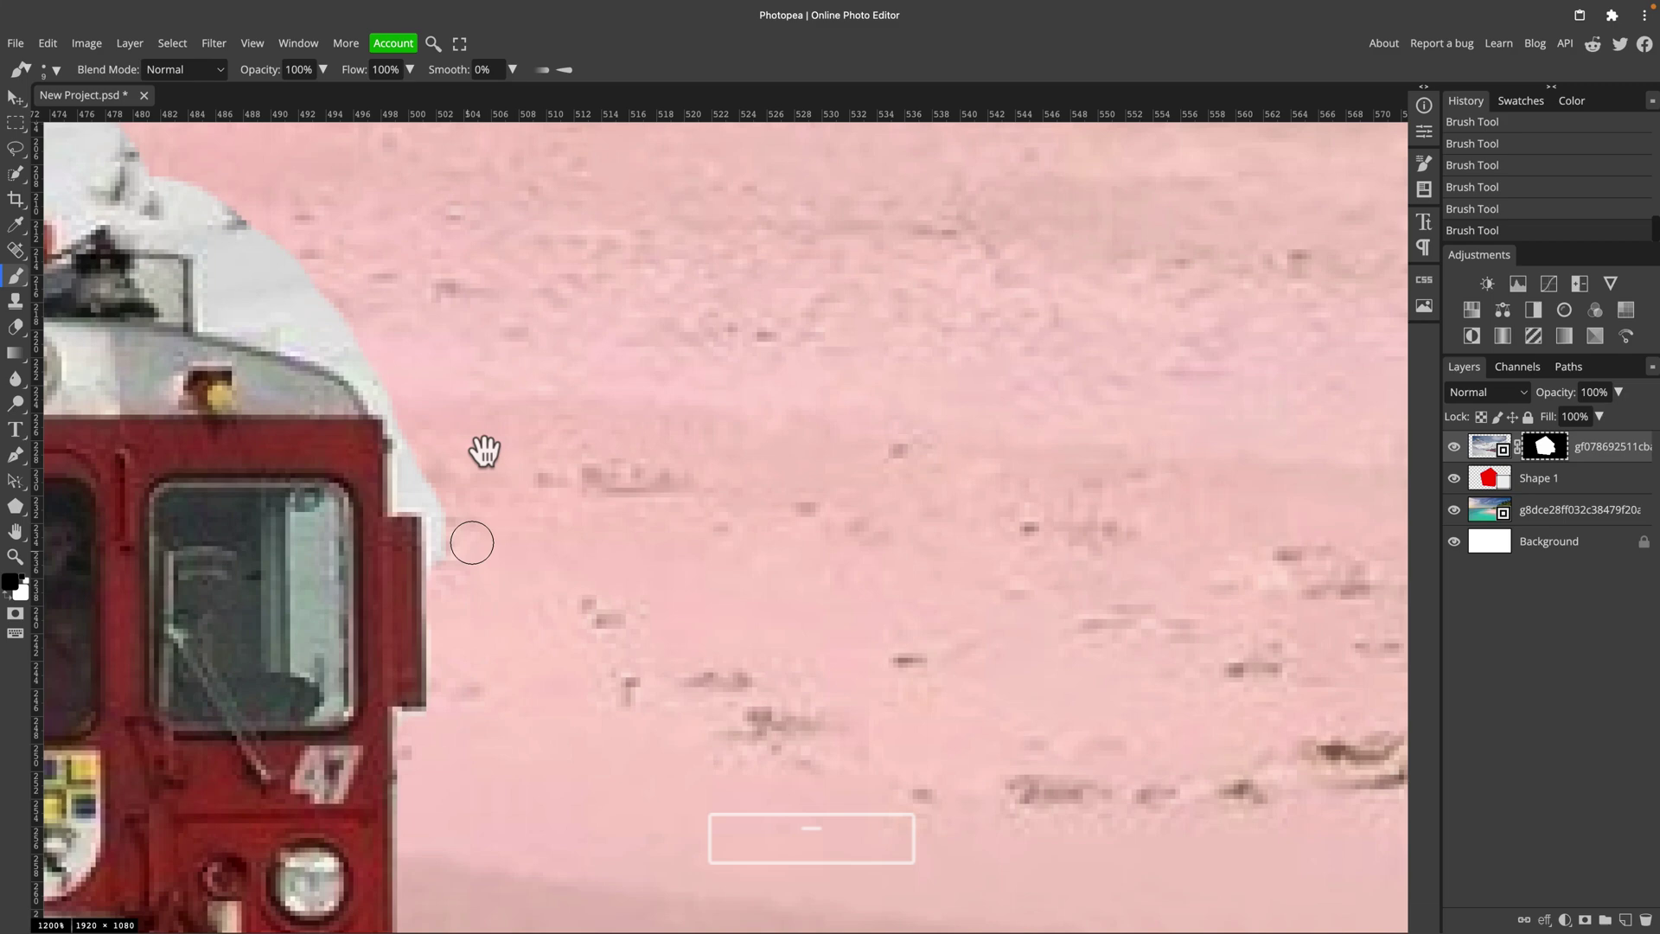
{"action": "left_click_drag", "start_coordinate": [481, 448], "coordinate": [652, 693]}
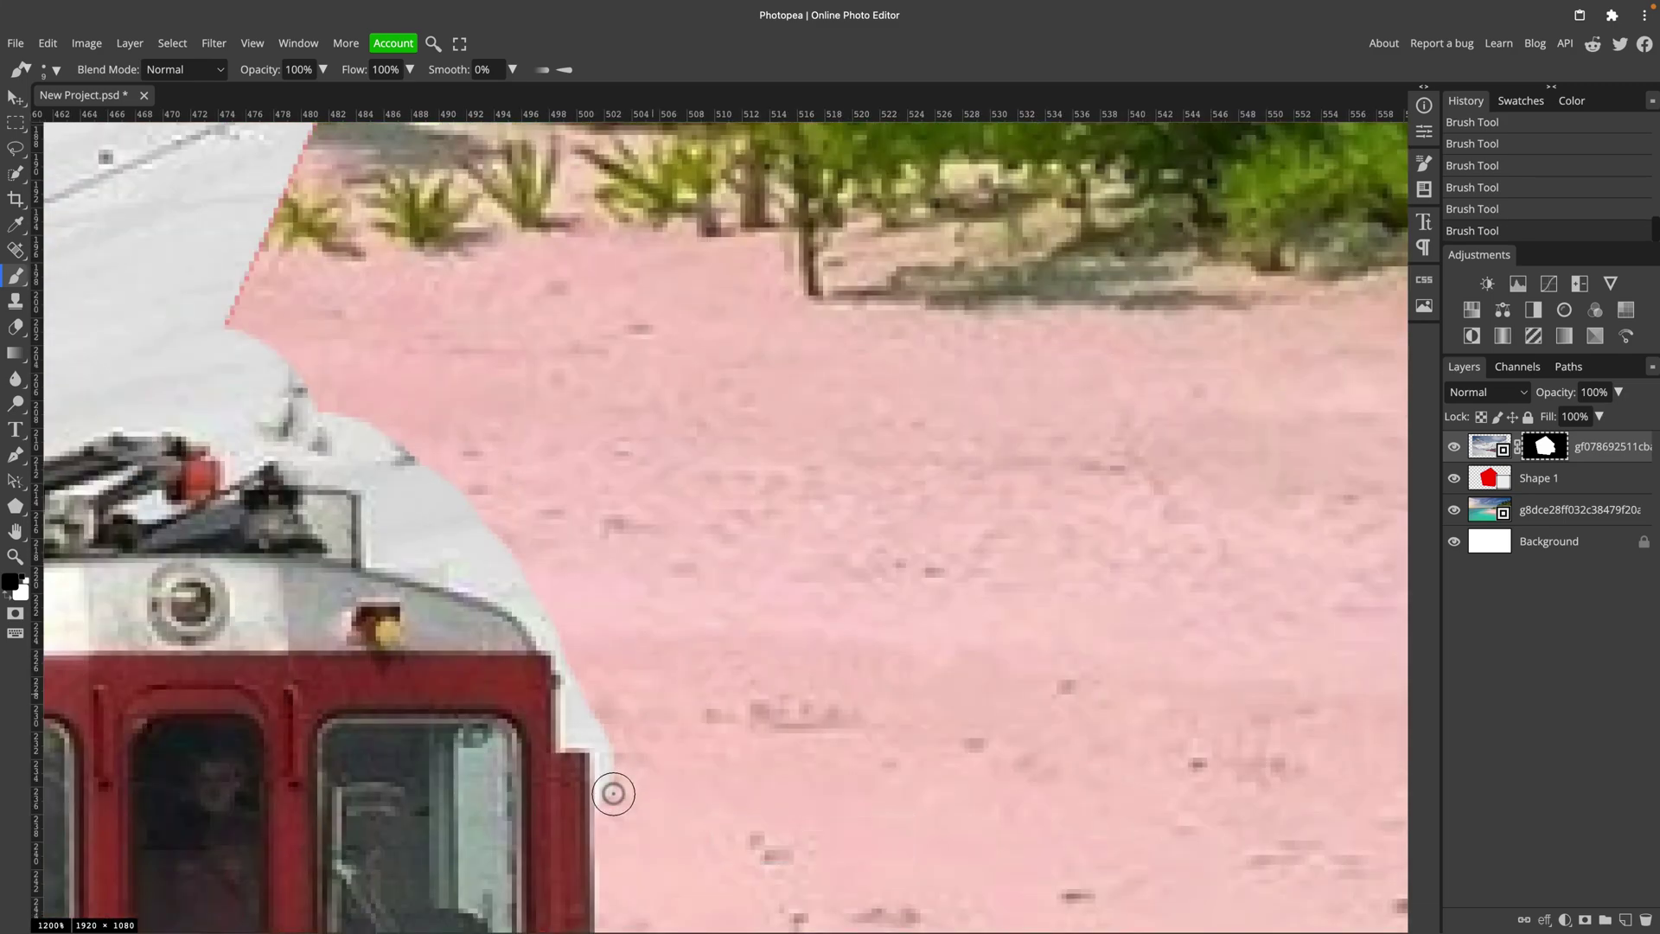
{"action": "left_click_drag", "start_coordinate": [582, 732], "coordinate": [586, 718]}
{"action": "key", "text": "space"}
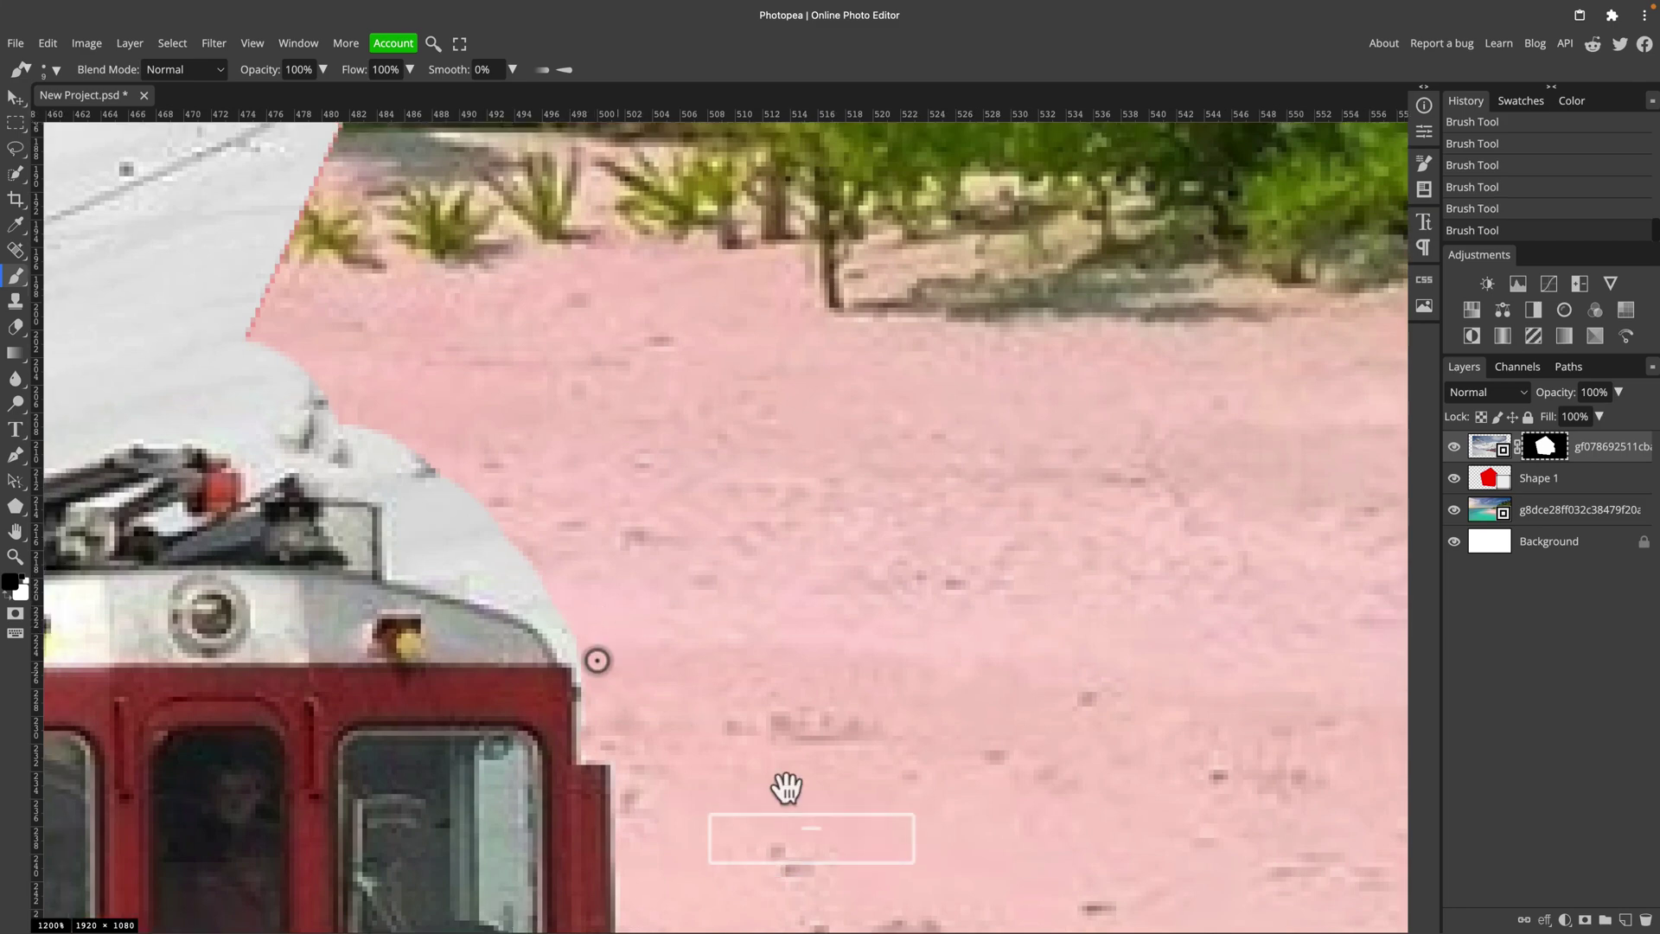
{"action": "left_click_drag", "start_coordinate": [597, 660], "coordinate": [781, 788]}
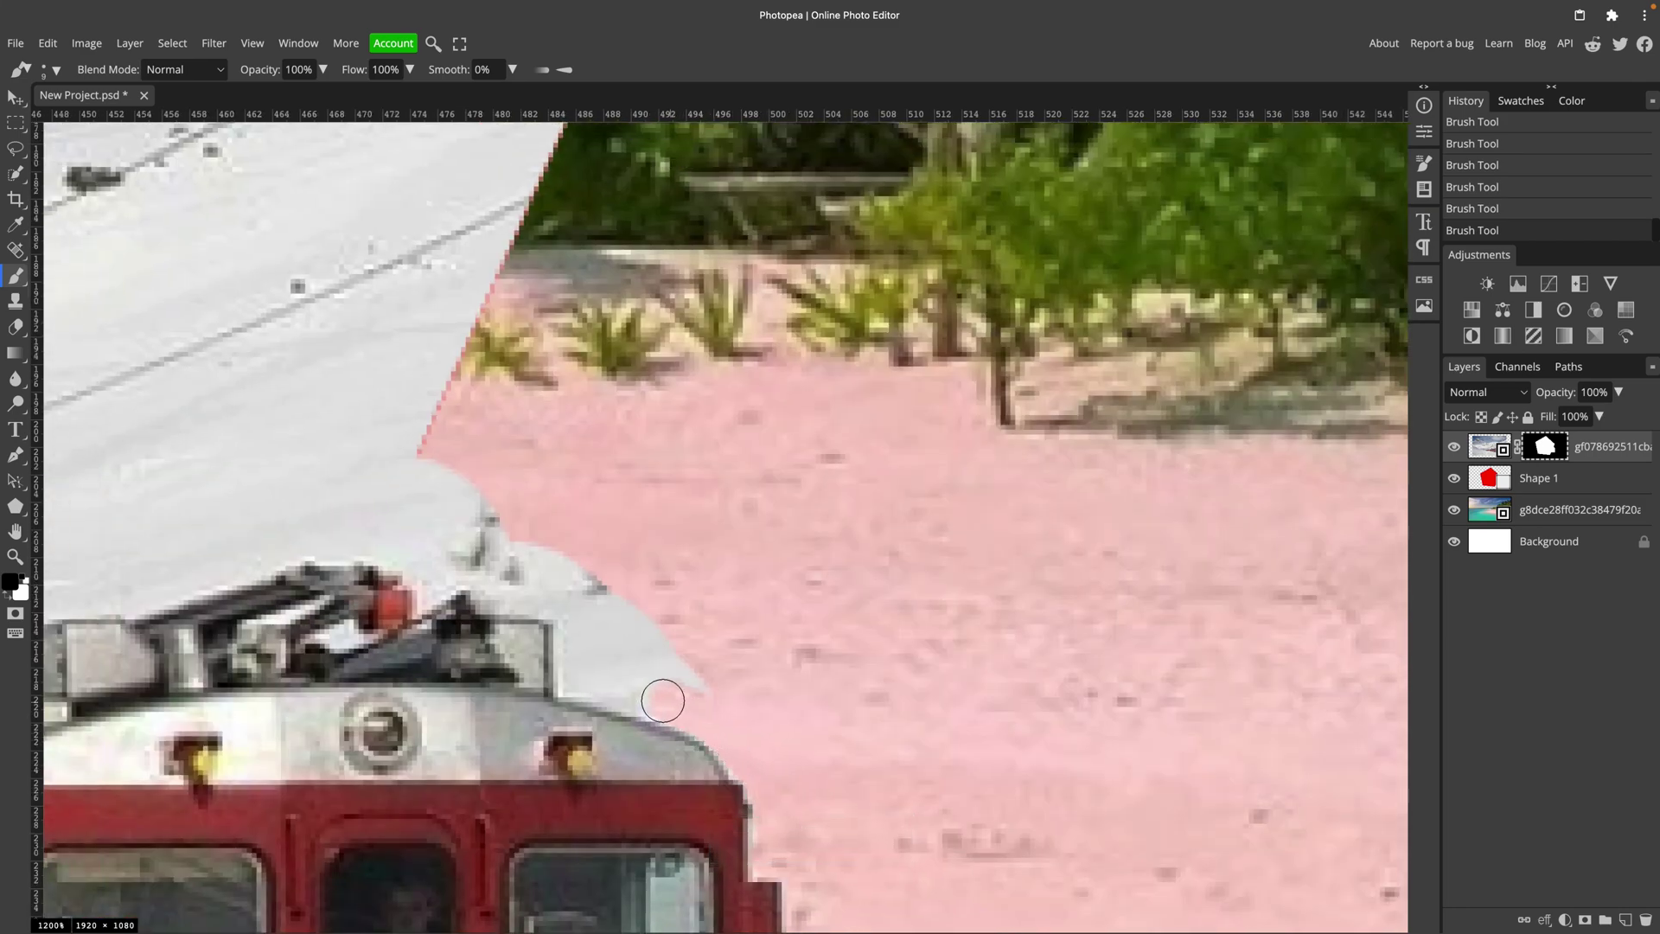
{"action": "mouse_move", "coordinate": [641, 694]}
{"action": "left_mouse_down"}
{"action": "mouse_move", "coordinate": [577, 679]}
{"action": "mouse_move", "coordinate": [581, 624]}
{"action": "mouse_move", "coordinate": [718, 696]}
{"action": "mouse_move", "coordinate": [644, 607]}
{"action": "mouse_move", "coordinate": [594, 578]}
{"action": "left_mouse_up"}
{"action": "key", "text": "space"}
{"action": "left_click_drag", "start_coordinate": [666, 622], "coordinate": [904, 789]}
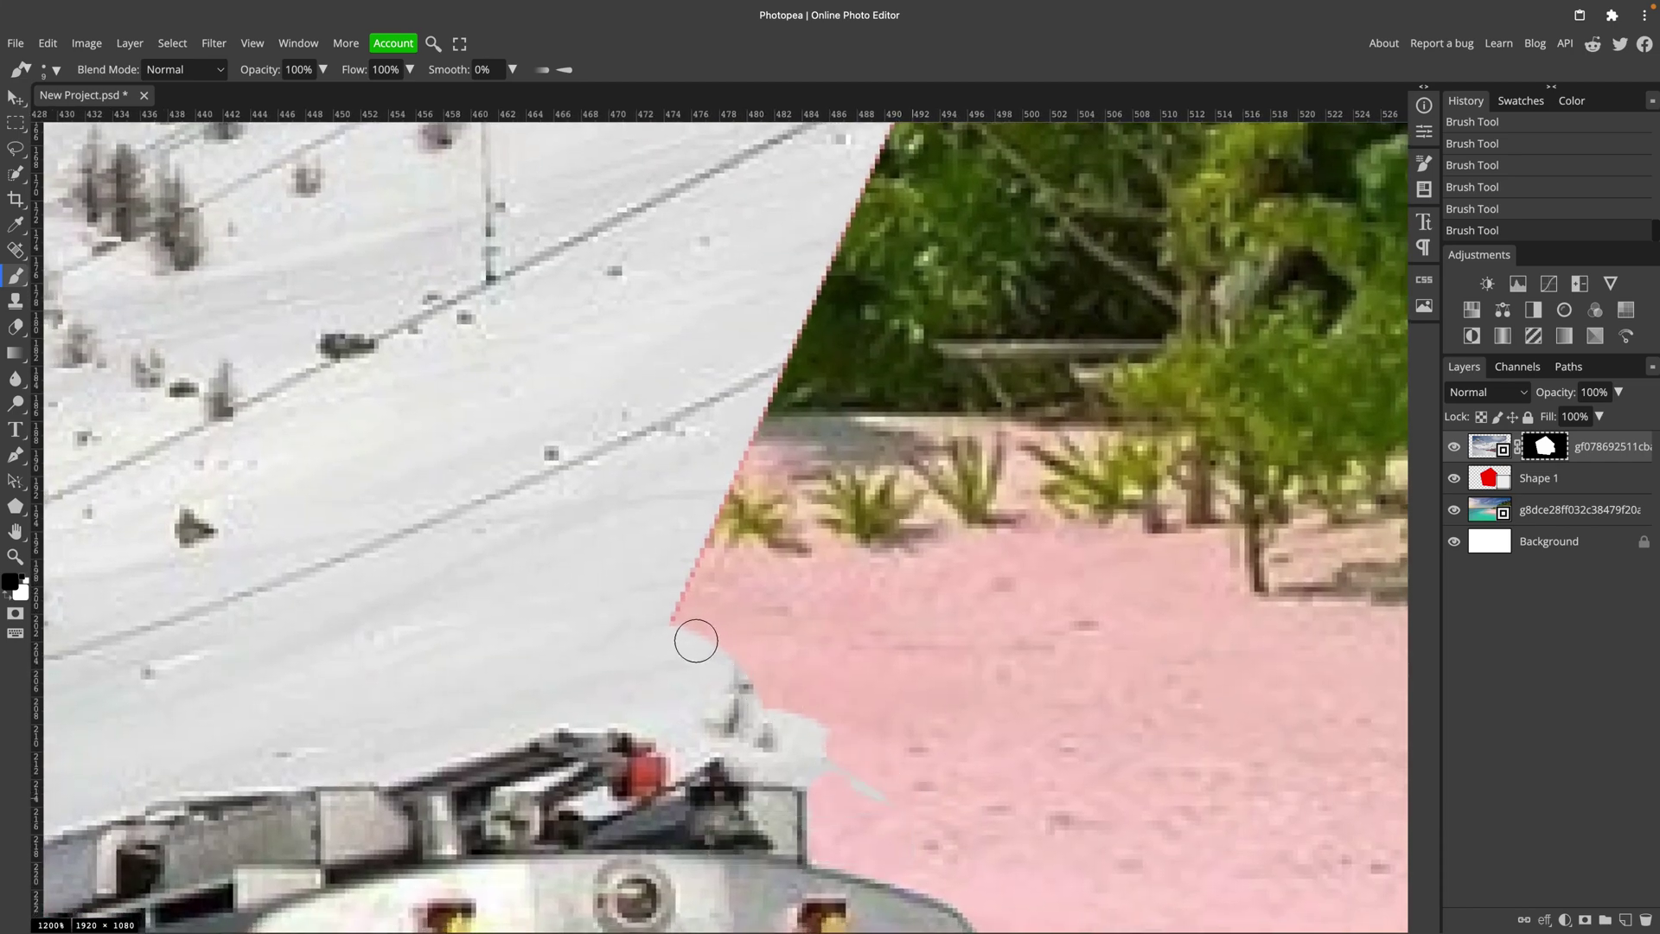
{"action": "mouse_move", "coordinate": [684, 661]}
{"action": "left_mouse_down"}
{"action": "mouse_move", "coordinate": [674, 695]}
{"action": "mouse_move", "coordinate": [682, 637]}
{"action": "mouse_move", "coordinate": [667, 711]}
{"action": "mouse_move", "coordinate": [683, 716]}
{"action": "left_mouse_up"}
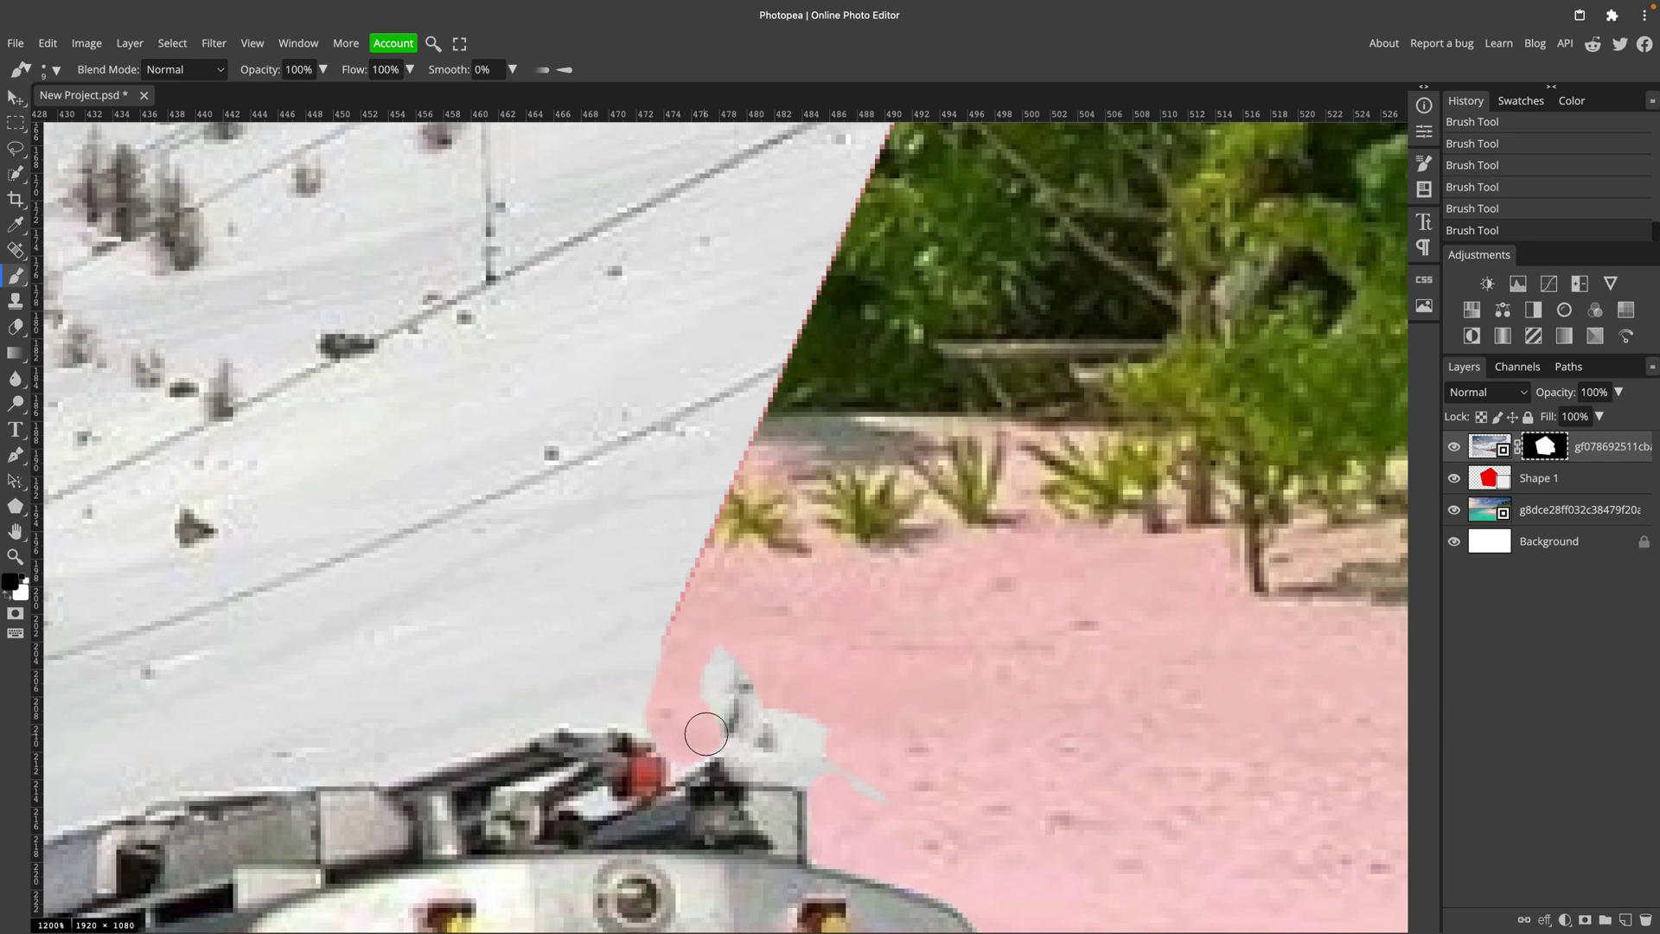
{"action": "mouse_move", "coordinate": [706, 733]}
{"action": "left_mouse_down"}
{"action": "mouse_move", "coordinate": [723, 688]}
{"action": "mouse_move", "coordinate": [711, 659]}
{"action": "mouse_move", "coordinate": [798, 744]}
{"action": "mouse_move", "coordinate": [807, 724]}
{"action": "left_mouse_up"}
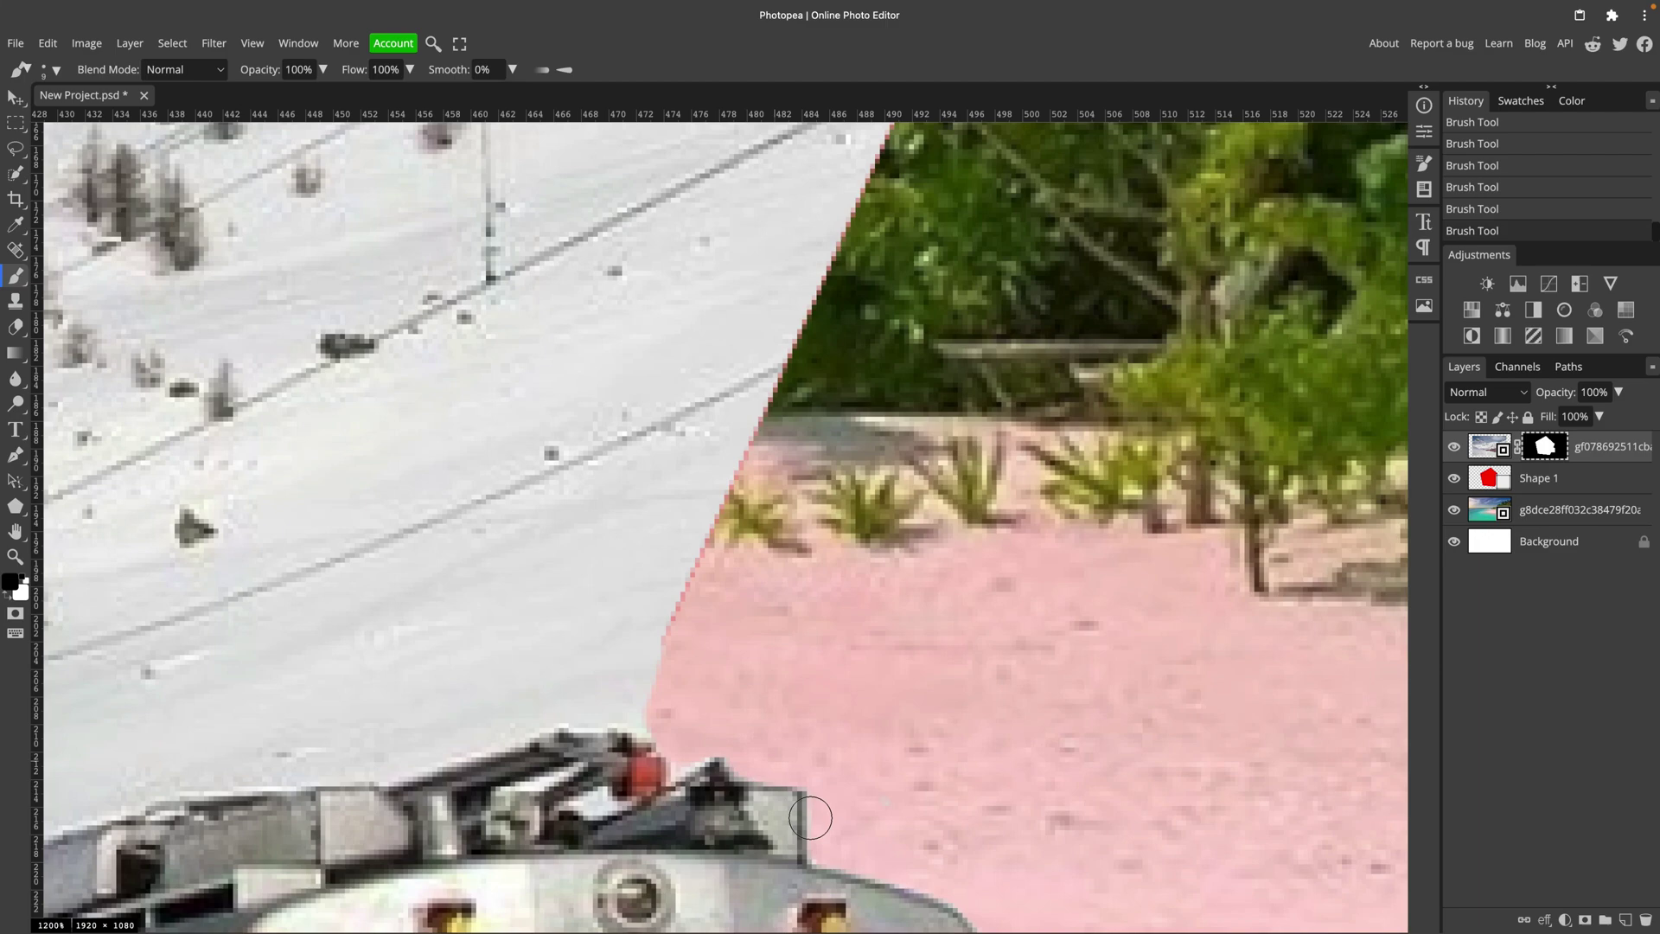
{"action": "key", "text": "super+minus"}
{"action": "key", "text": "super+minus"}
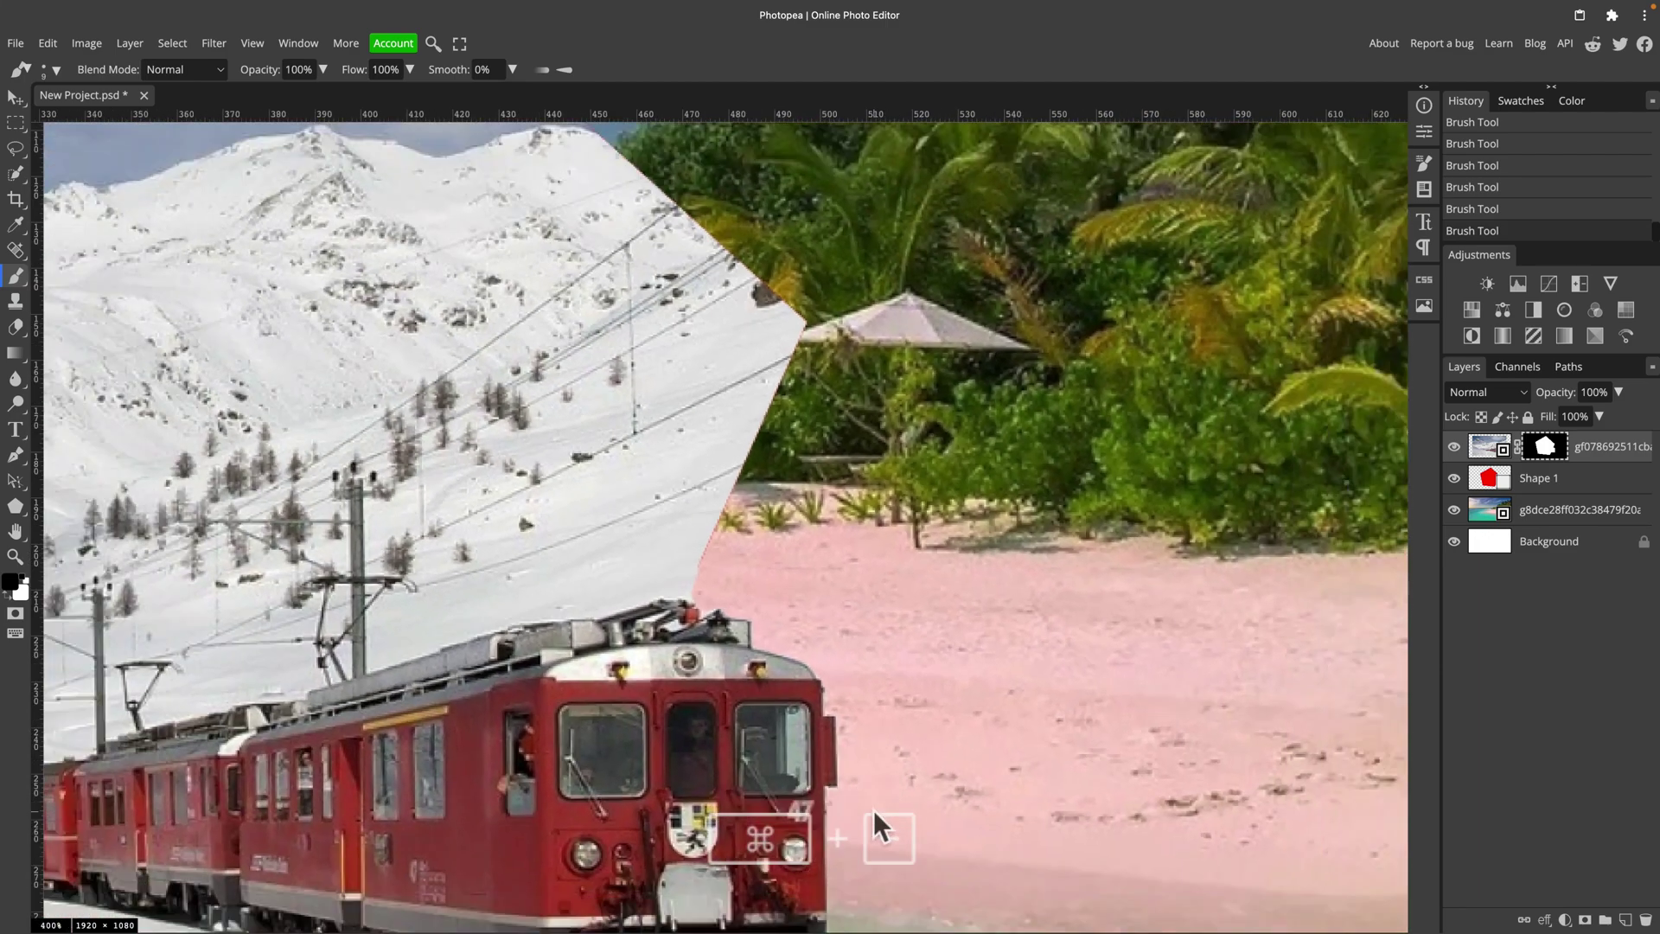
Step: Fit the whole image in the window and select the Shape 1 pentagon layer
{"action": "key", "text": "super+minus"}
{"action": "key", "text": "super+minus"}
{"action": "key", "text": "super+minus"}
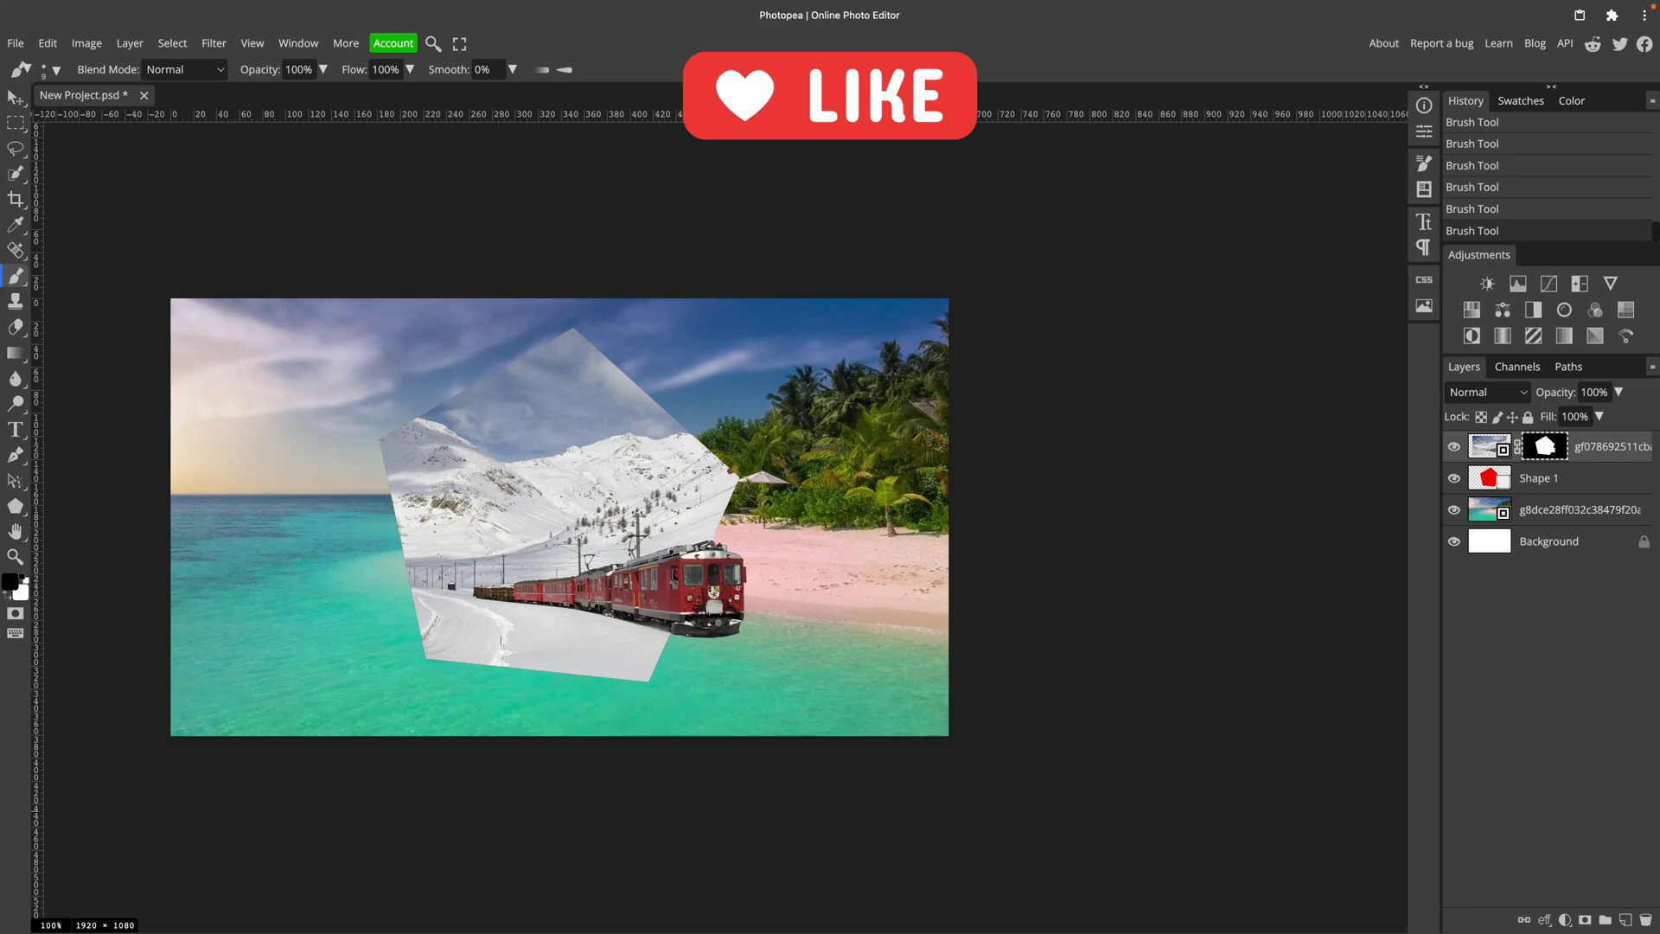
{"action": "key", "text": "super+0"}
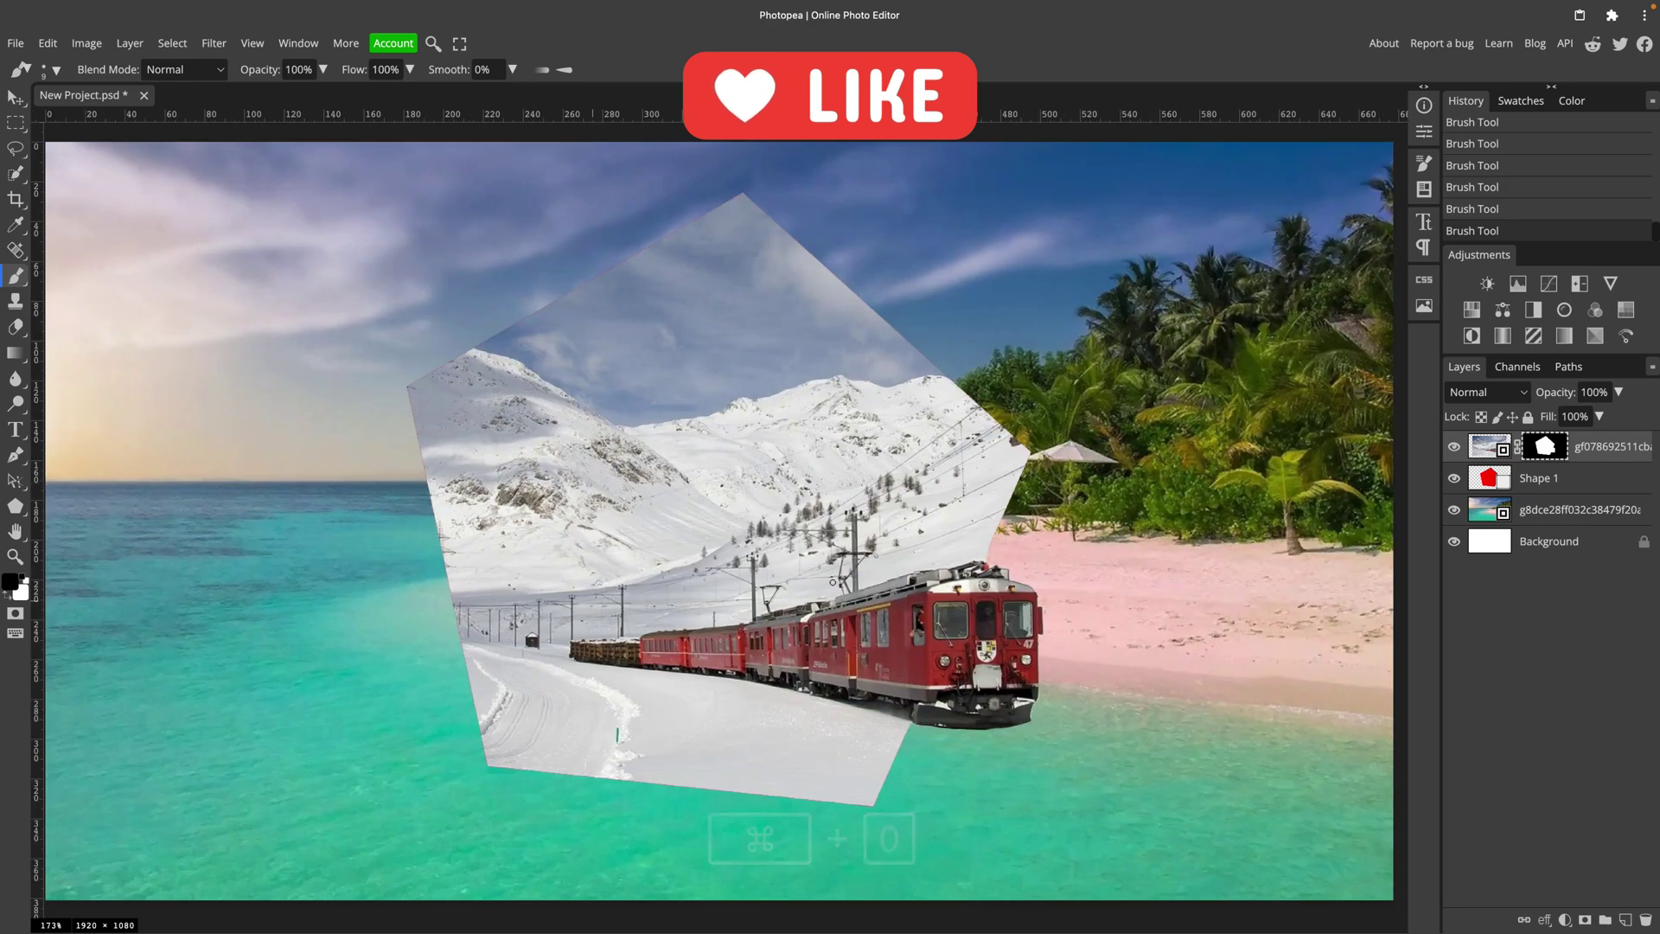
{"action": "left_click", "coordinate": [1531, 480]}
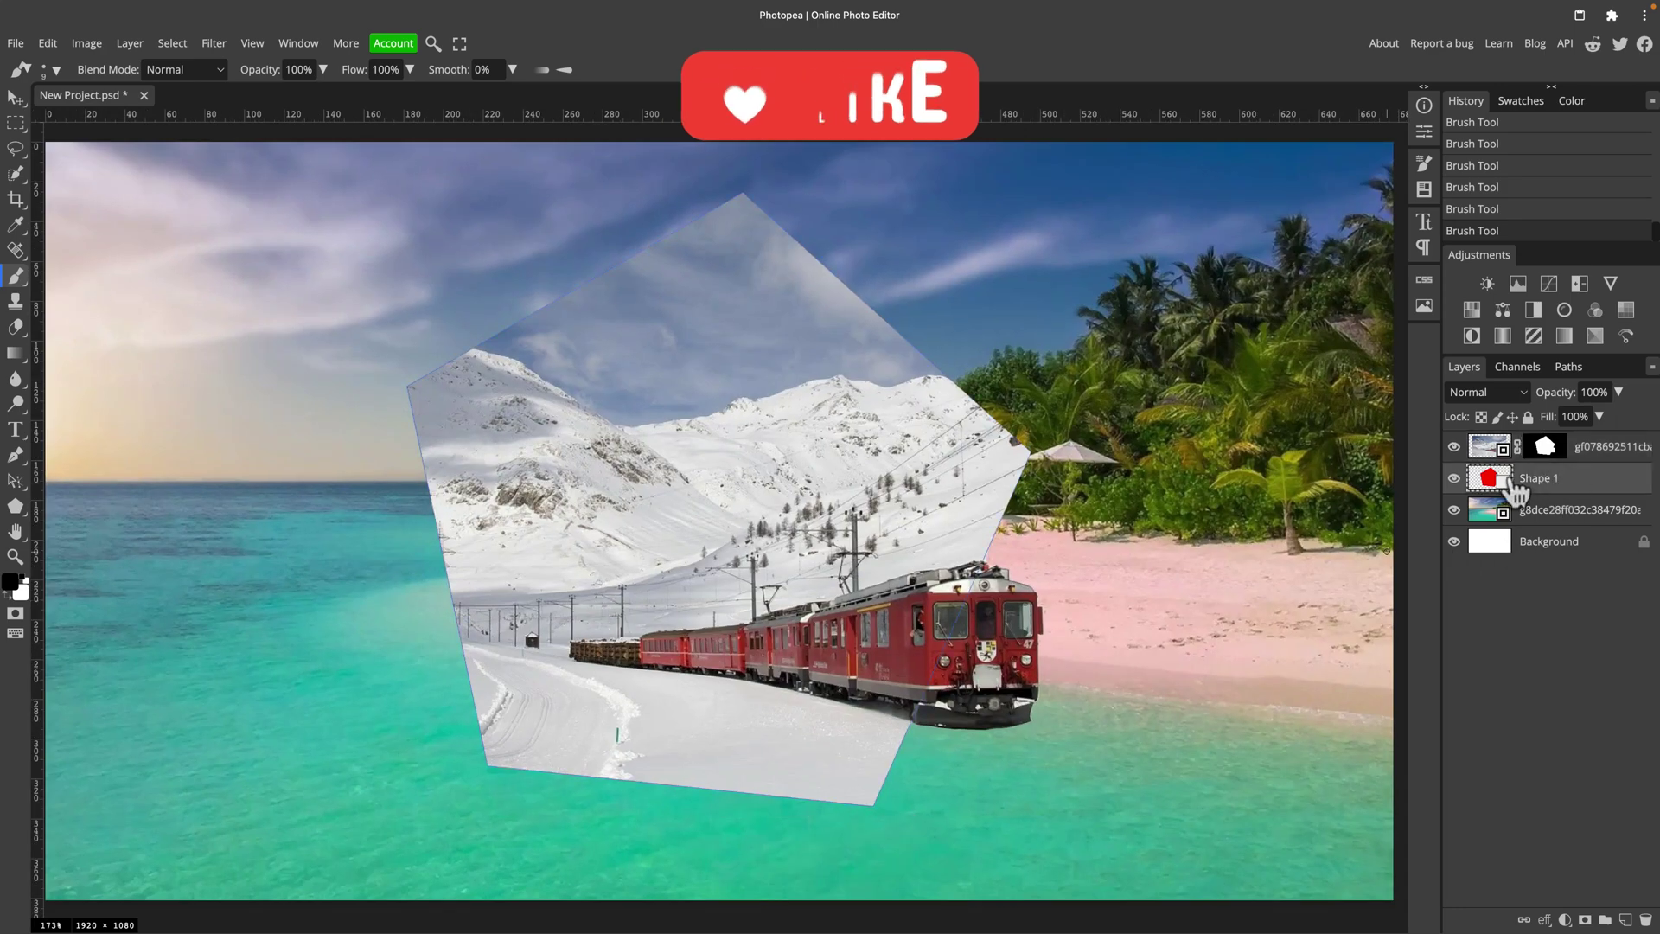
Step: Rename the Shape 1 layer to 'Portal' and bring up its fx layer style list
{"action": "double_click", "coordinate": [1538, 478]}
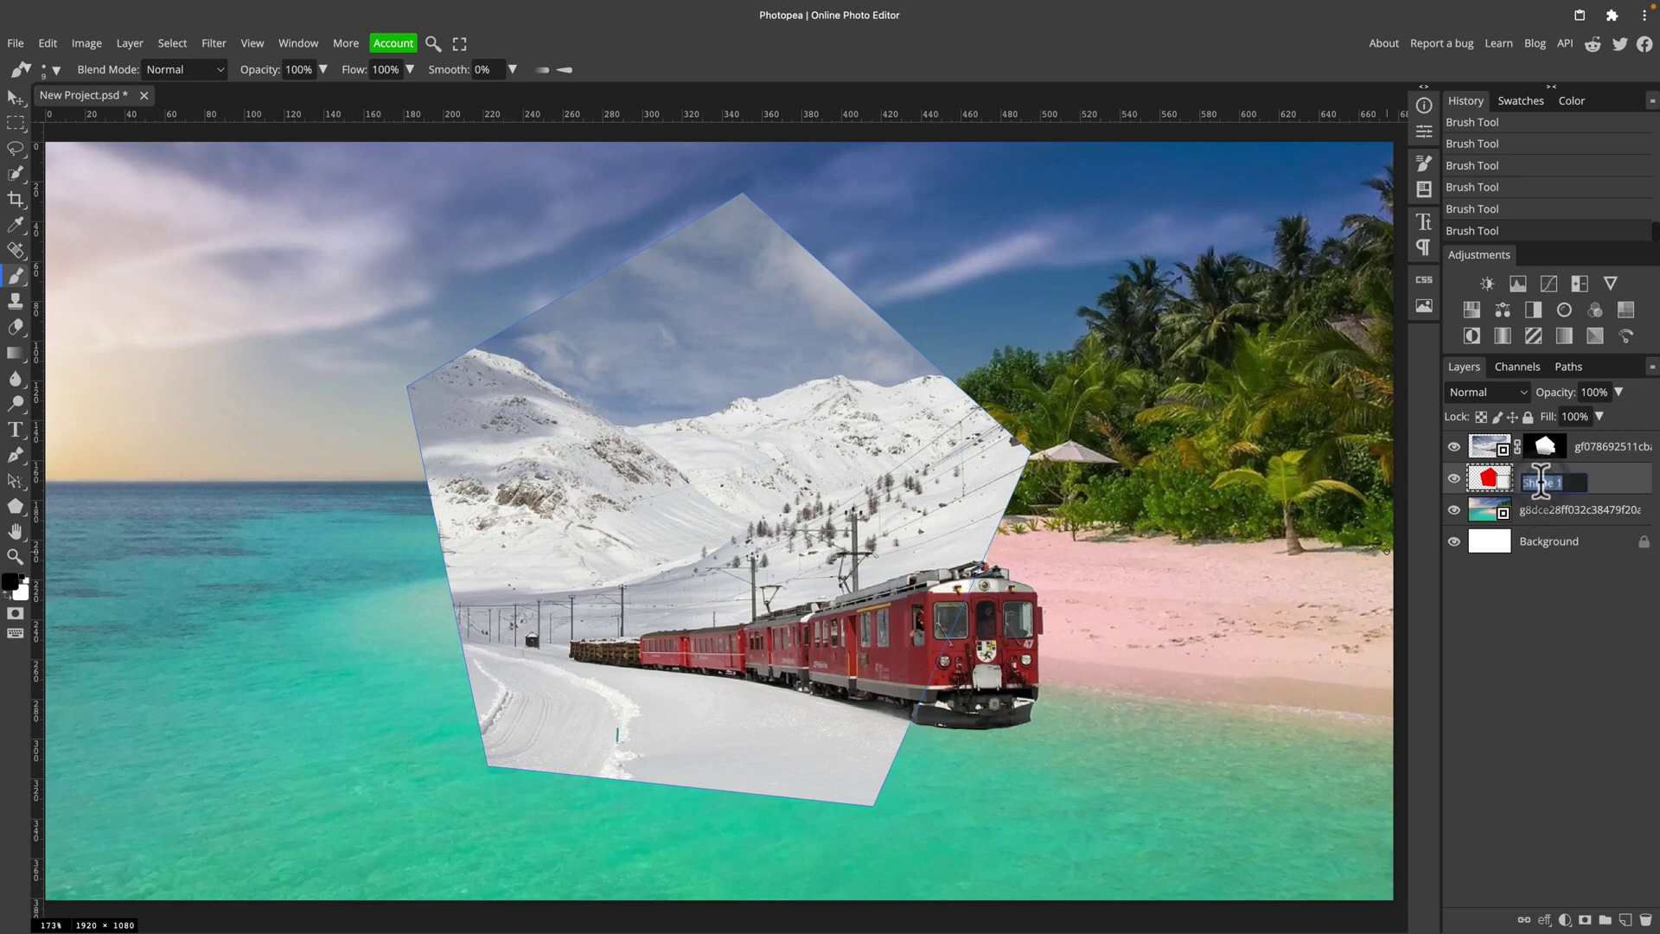
{"action": "type", "text": "Portal"}
{"action": "key", "text": "Return"}
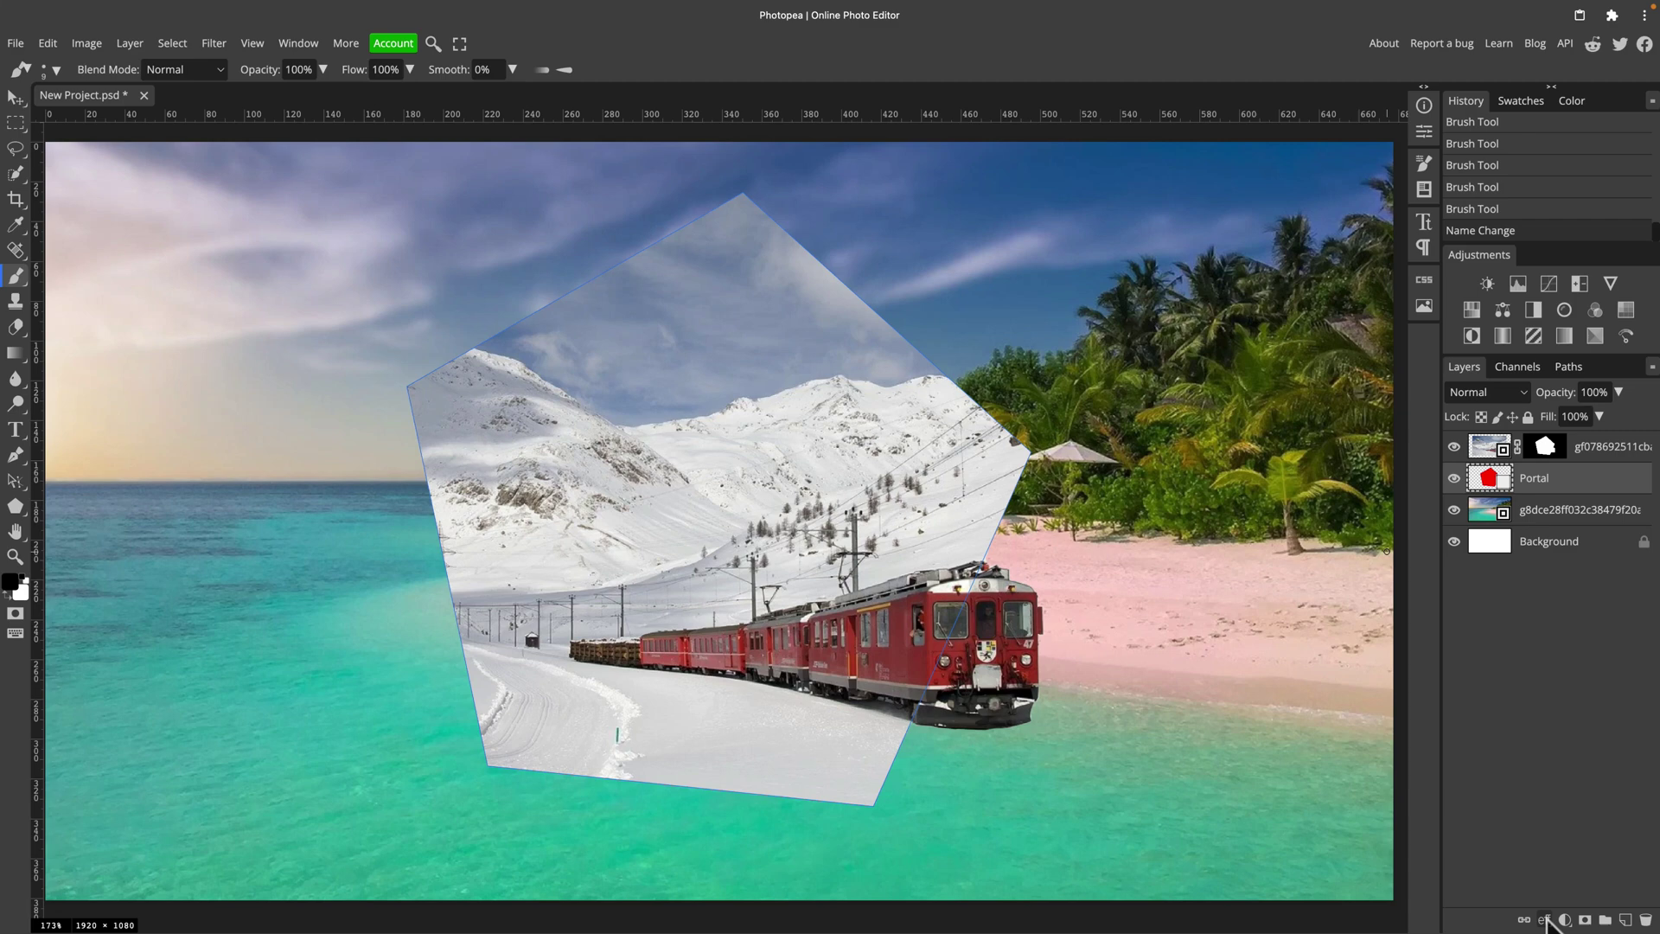
{"action": "left_click", "coordinate": [1546, 918]}
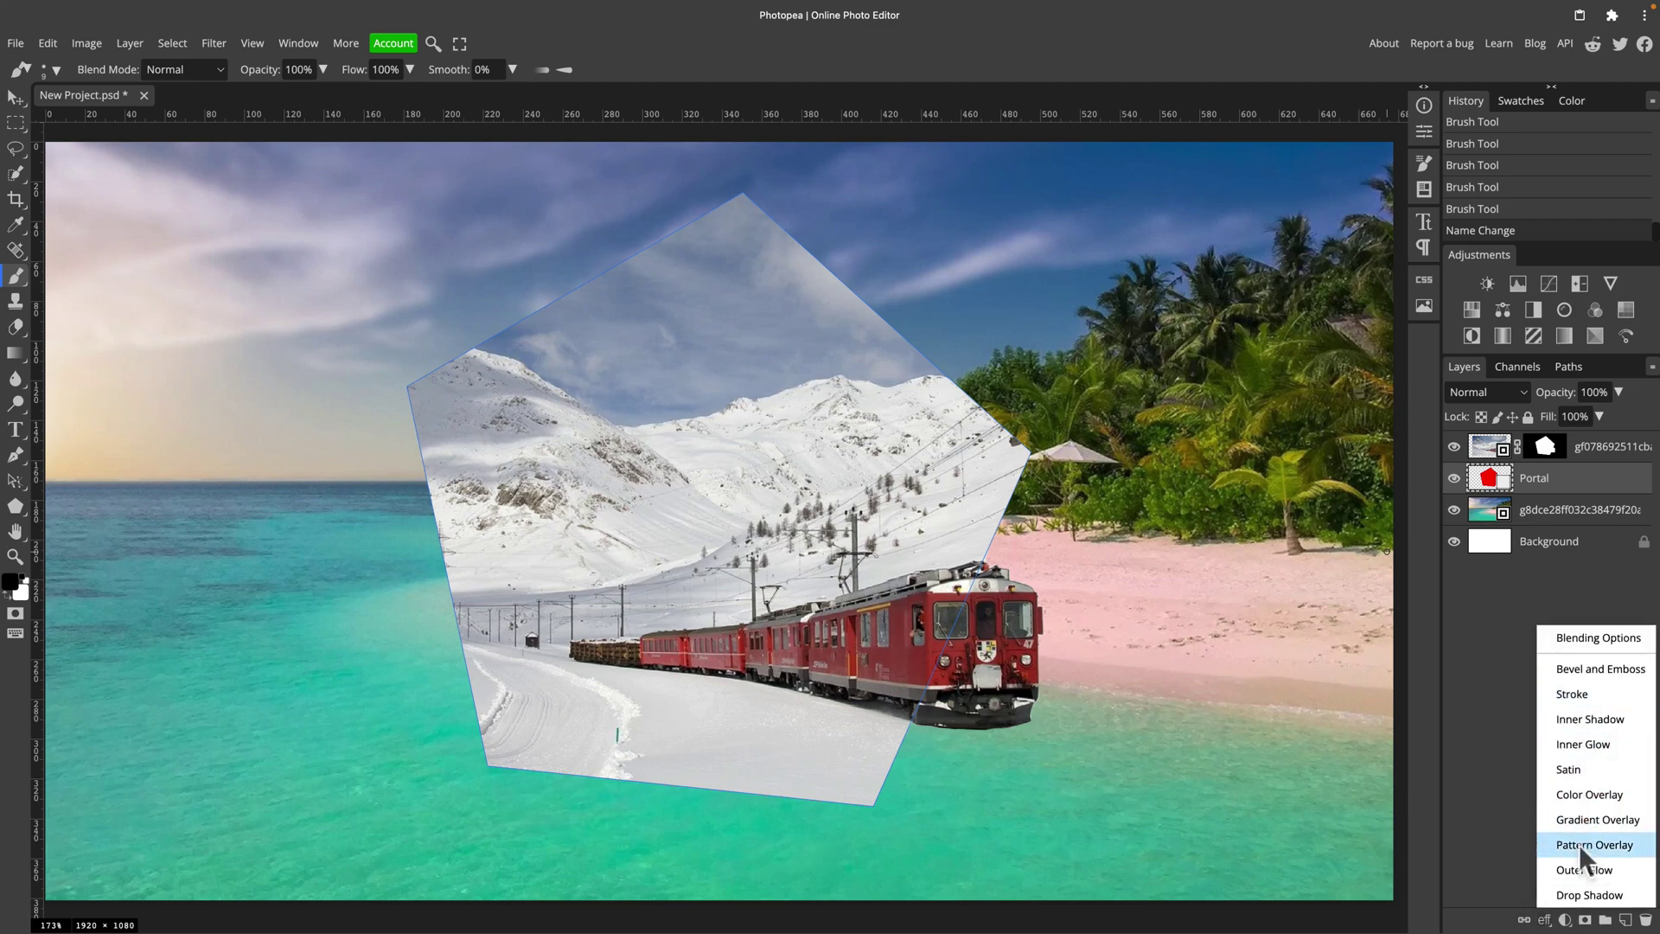
Step: Add an Outer Glow to the Portal layer and set its colour to pale blue
{"action": "left_click", "coordinate": [1584, 870]}
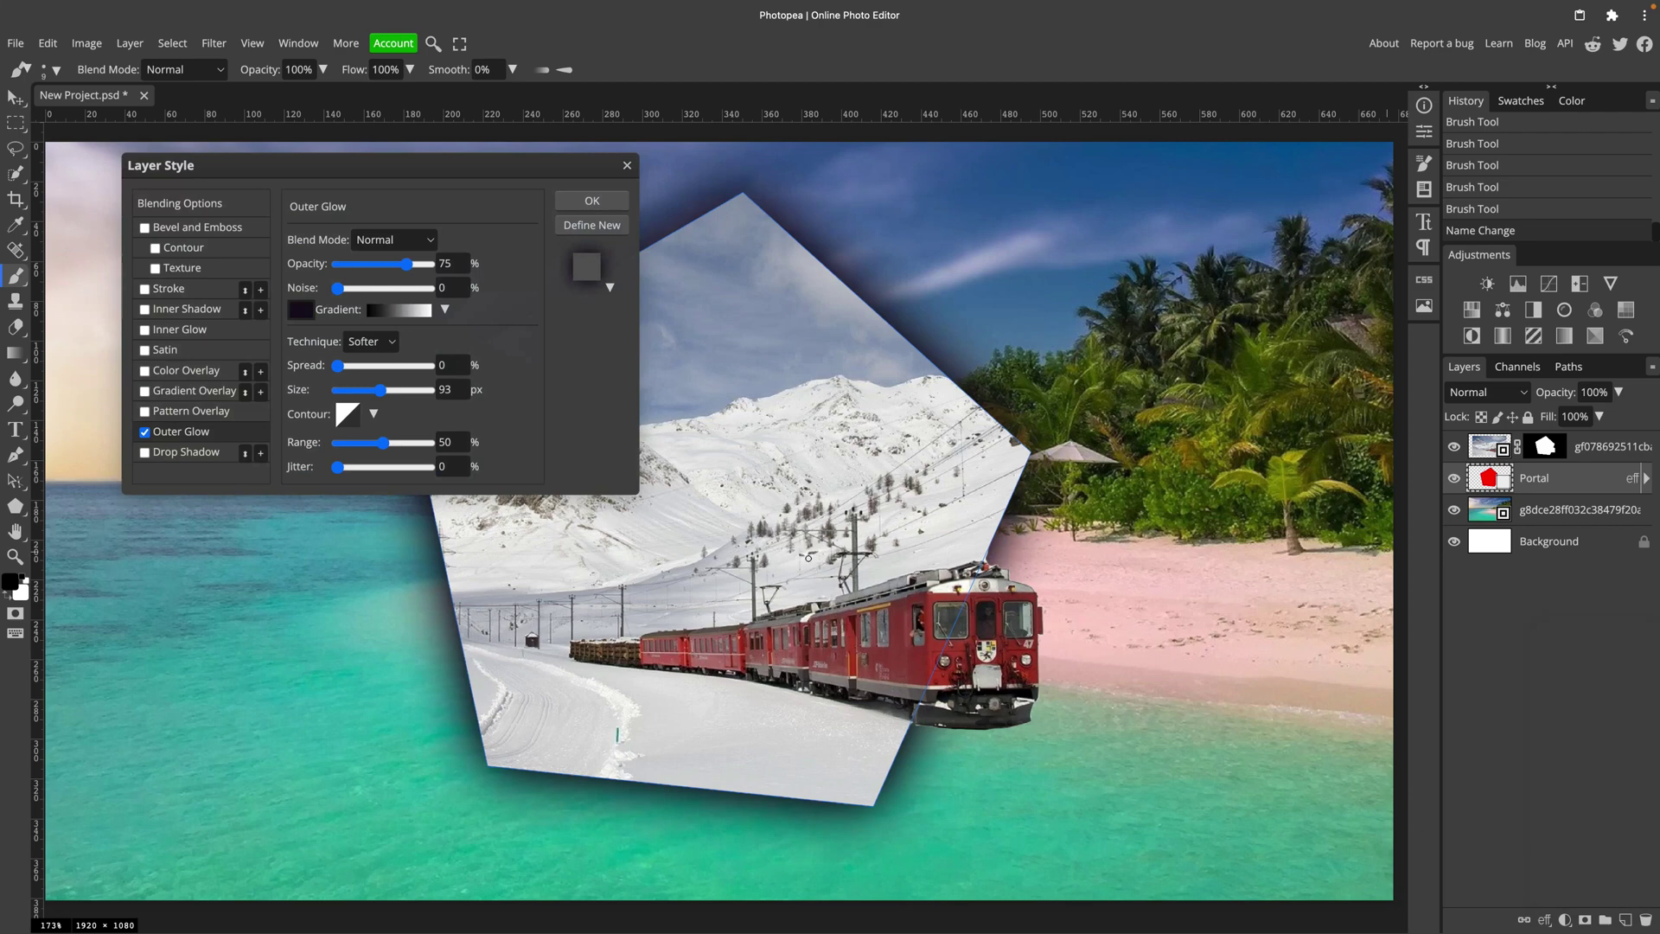
{"action": "scroll", "coordinate": [809, 558], "scroll_direction": "down", "scroll_amount": 3}
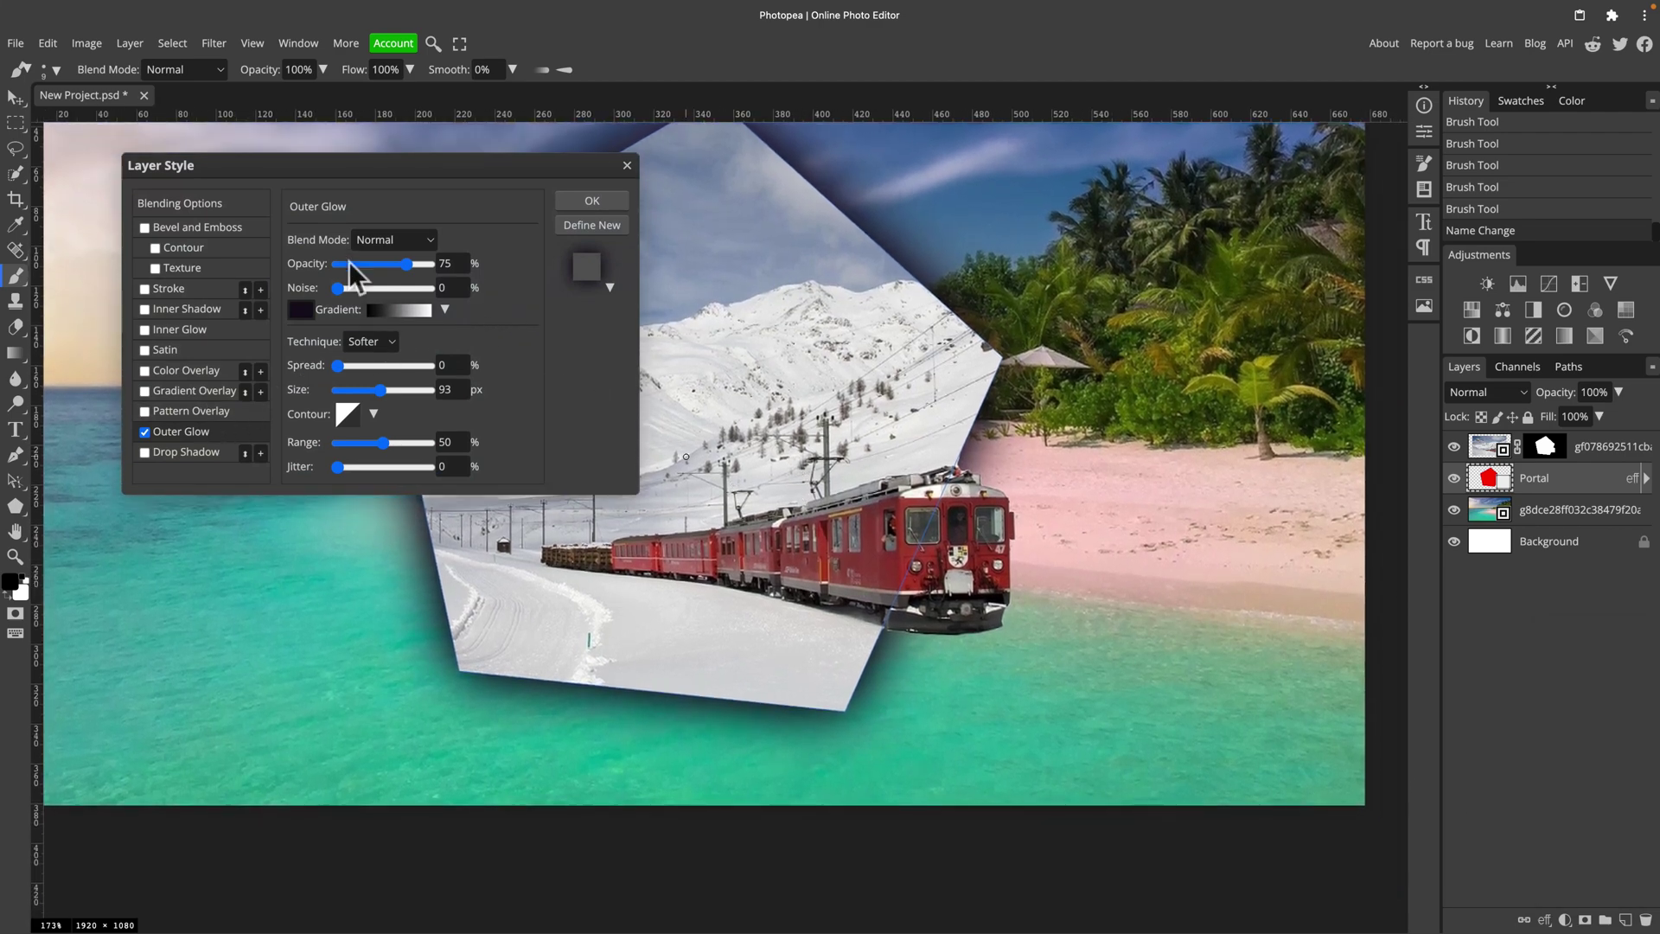
{"action": "left_click", "coordinate": [300, 310]}
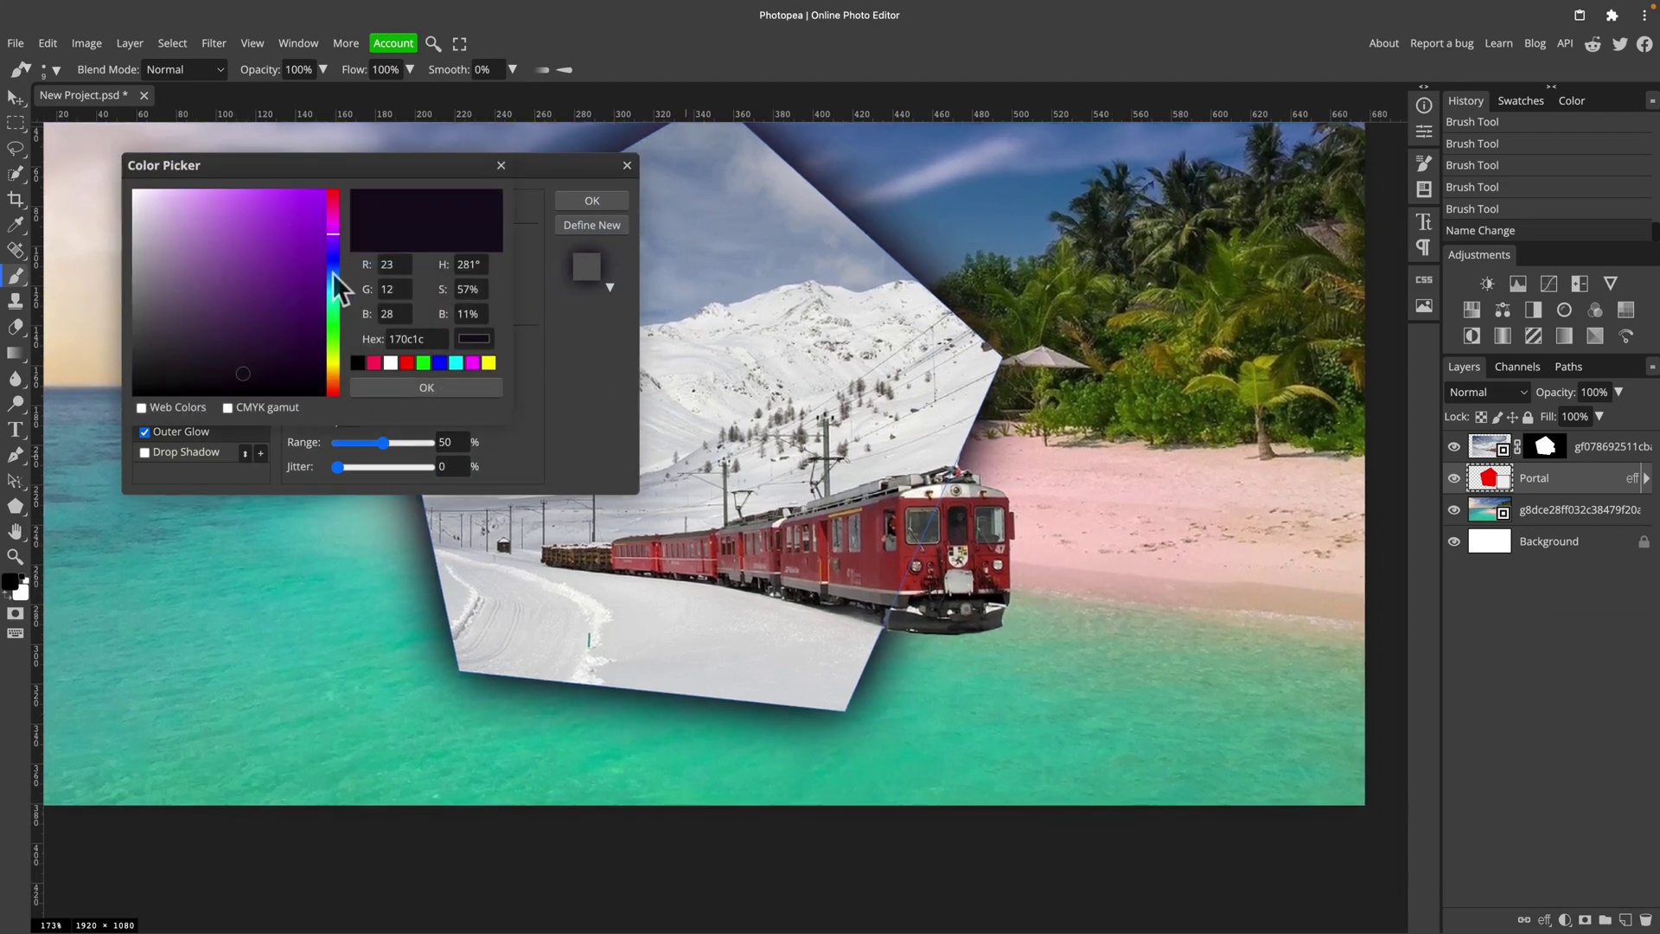
{"action": "left_click", "coordinate": [334, 273]}
{"action": "left_click", "coordinate": [178, 195]}
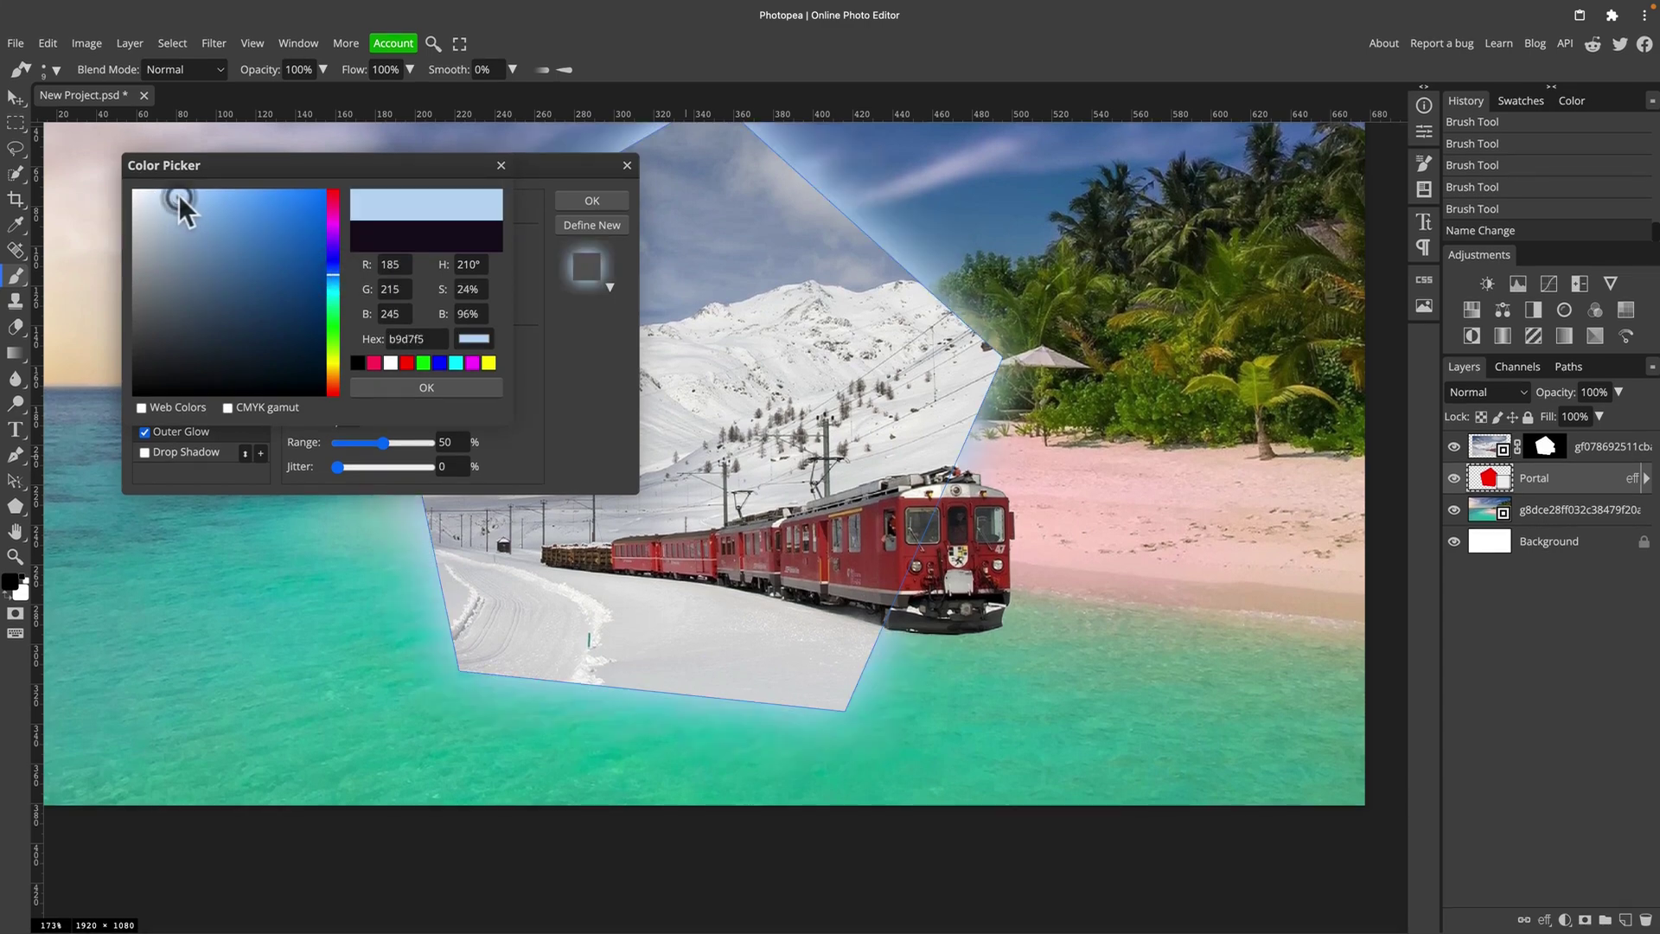
{"action": "left_click", "coordinate": [334, 276]}
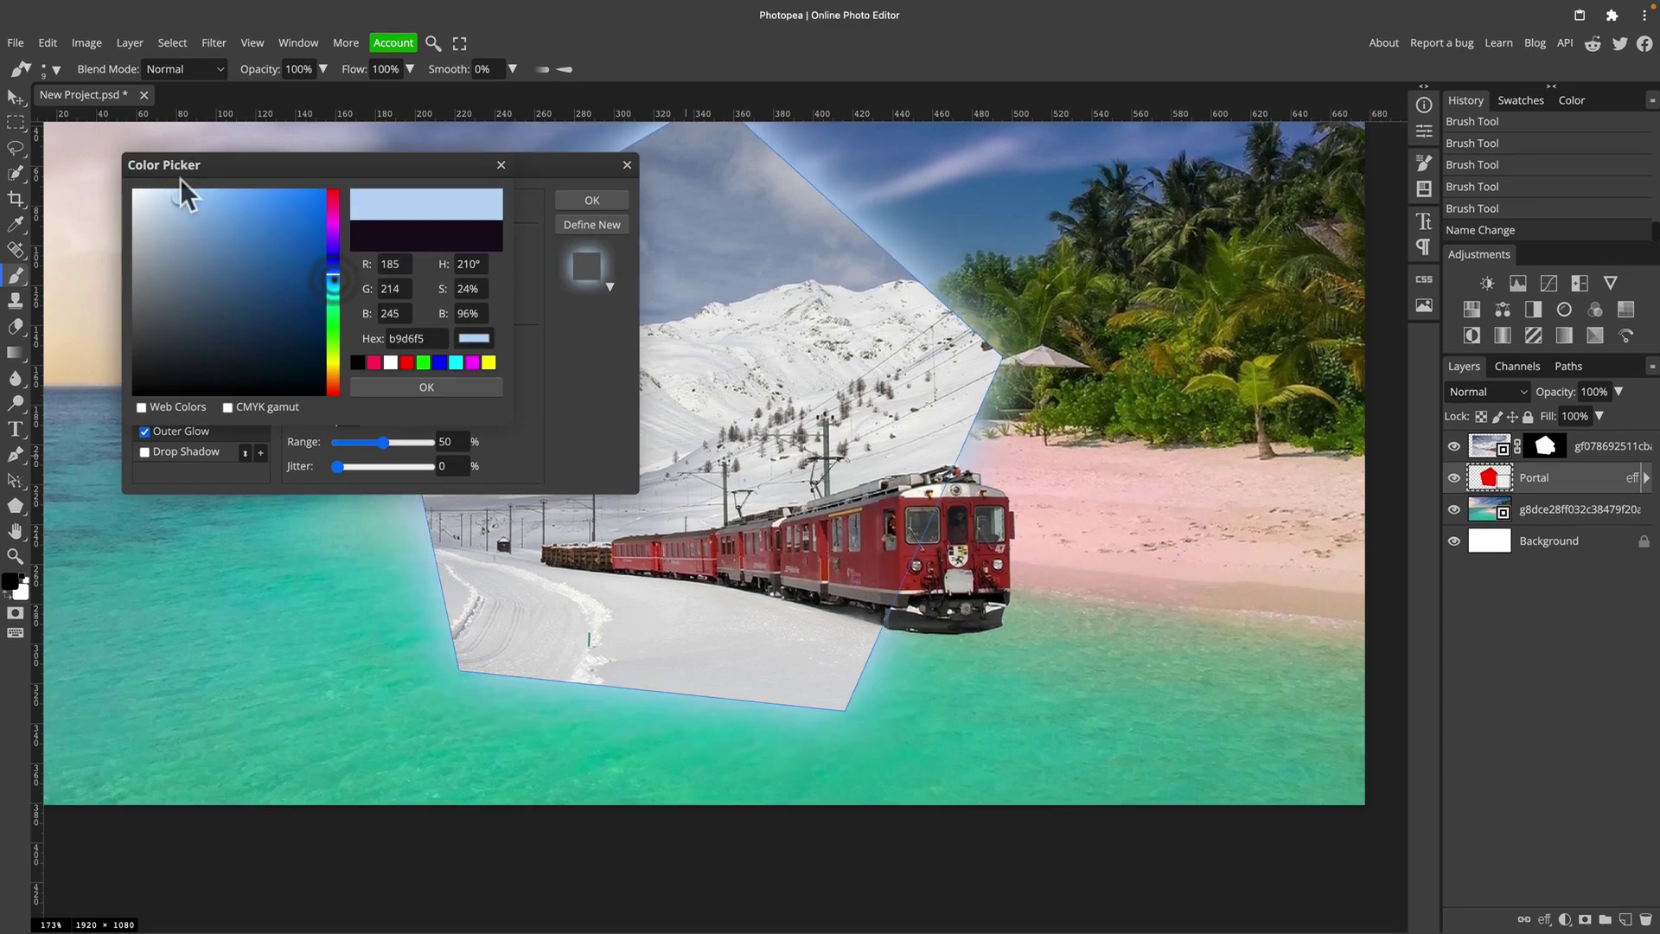
{"action": "left_click", "coordinate": [208, 188]}
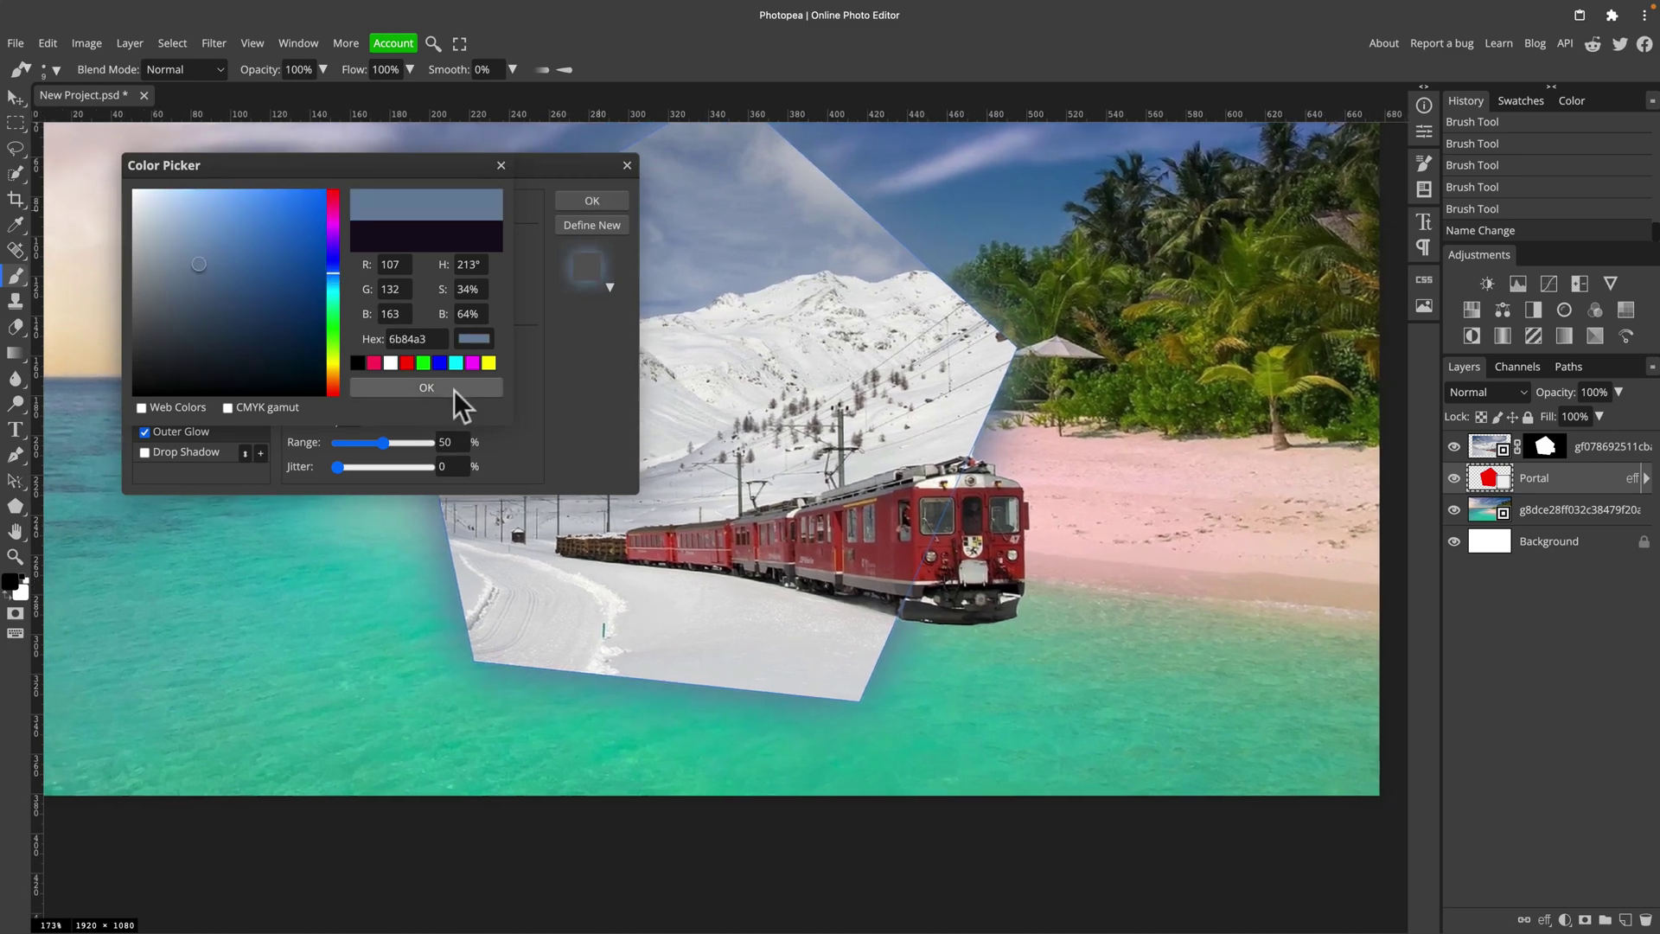
{"action": "left_click", "coordinate": [450, 387]}
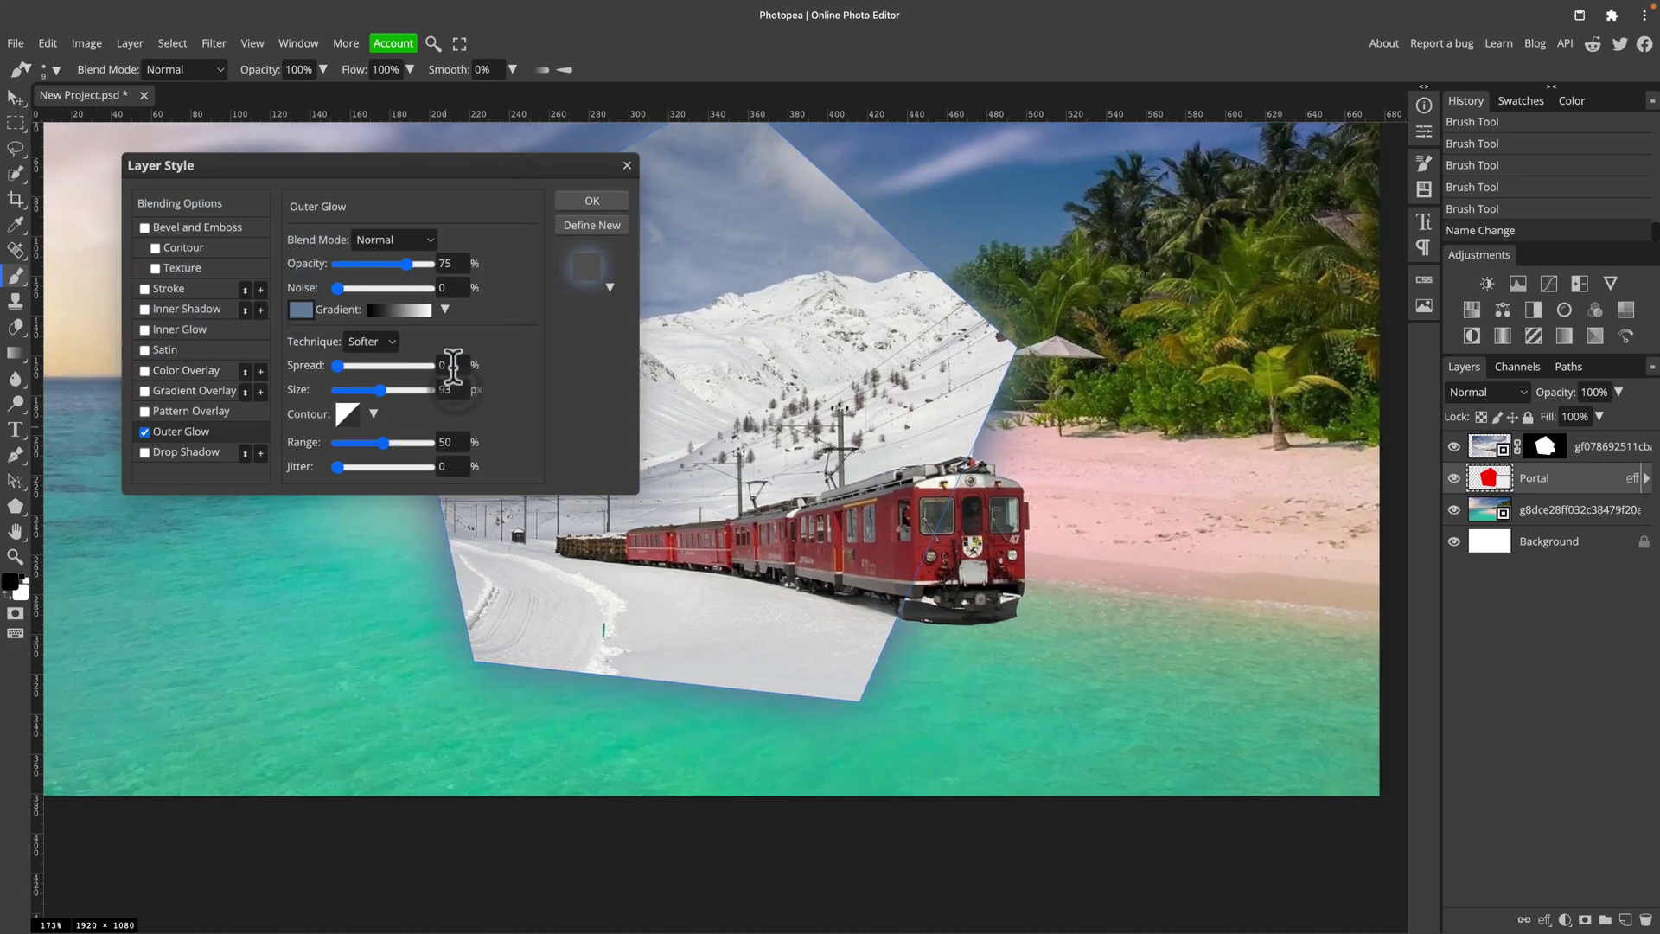
Step: Set the outer glow to Hard Light blend mode, 100% opacity and 117 px size
{"action": "left_click", "coordinate": [430, 241]}
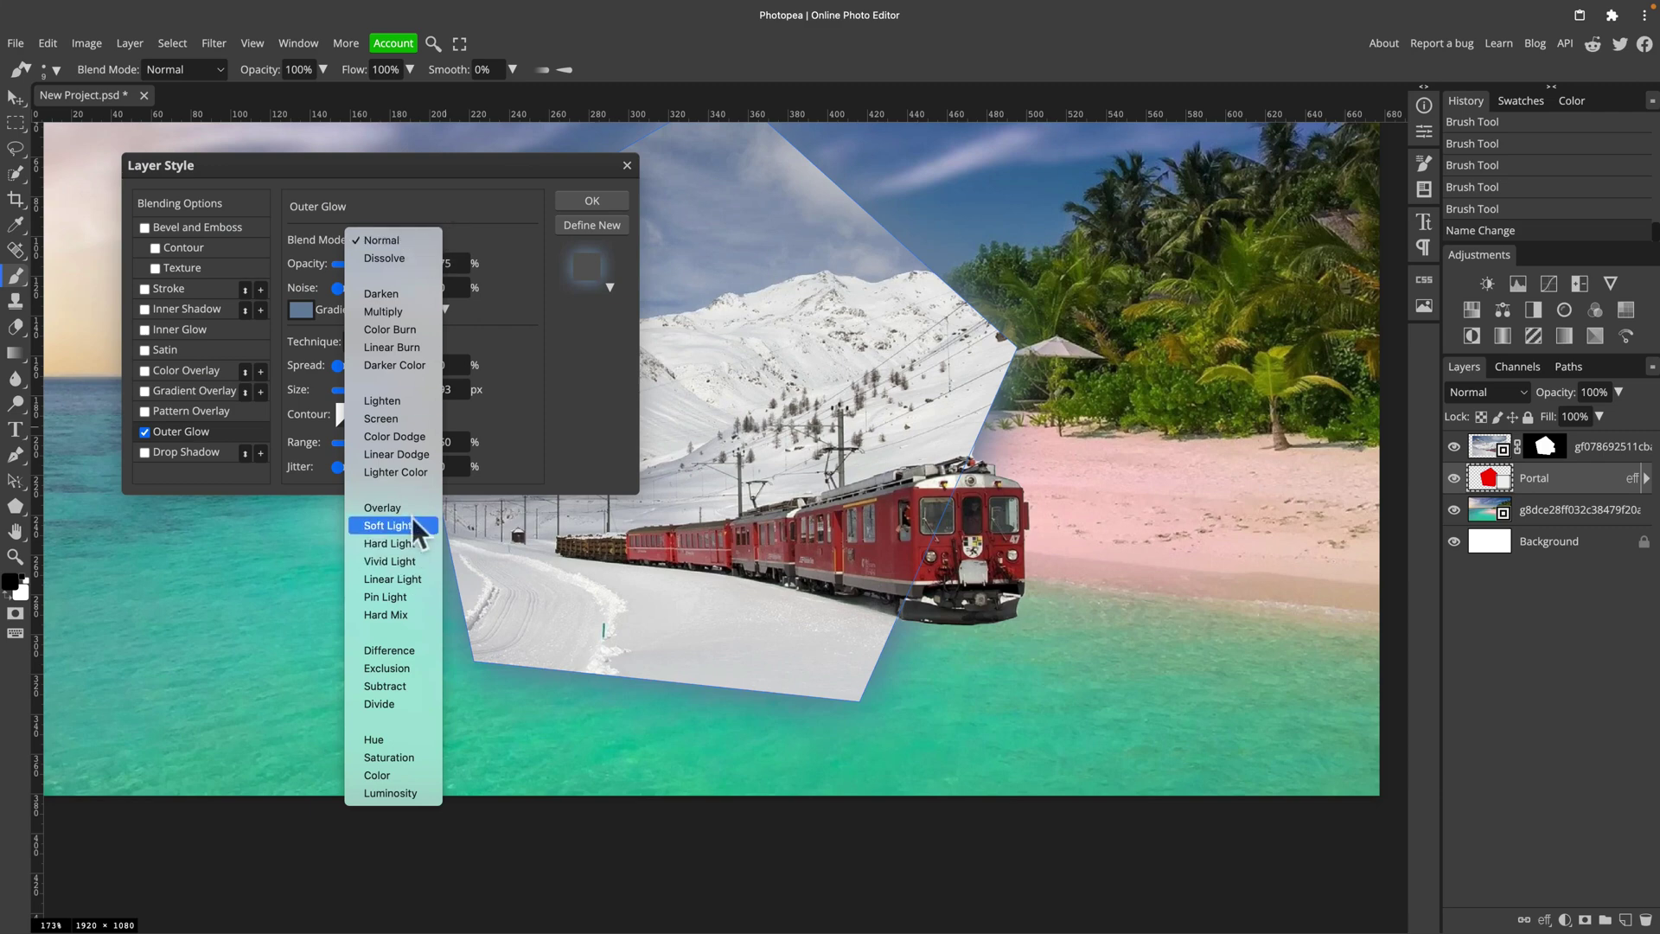
{"action": "left_click", "coordinate": [407, 544]}
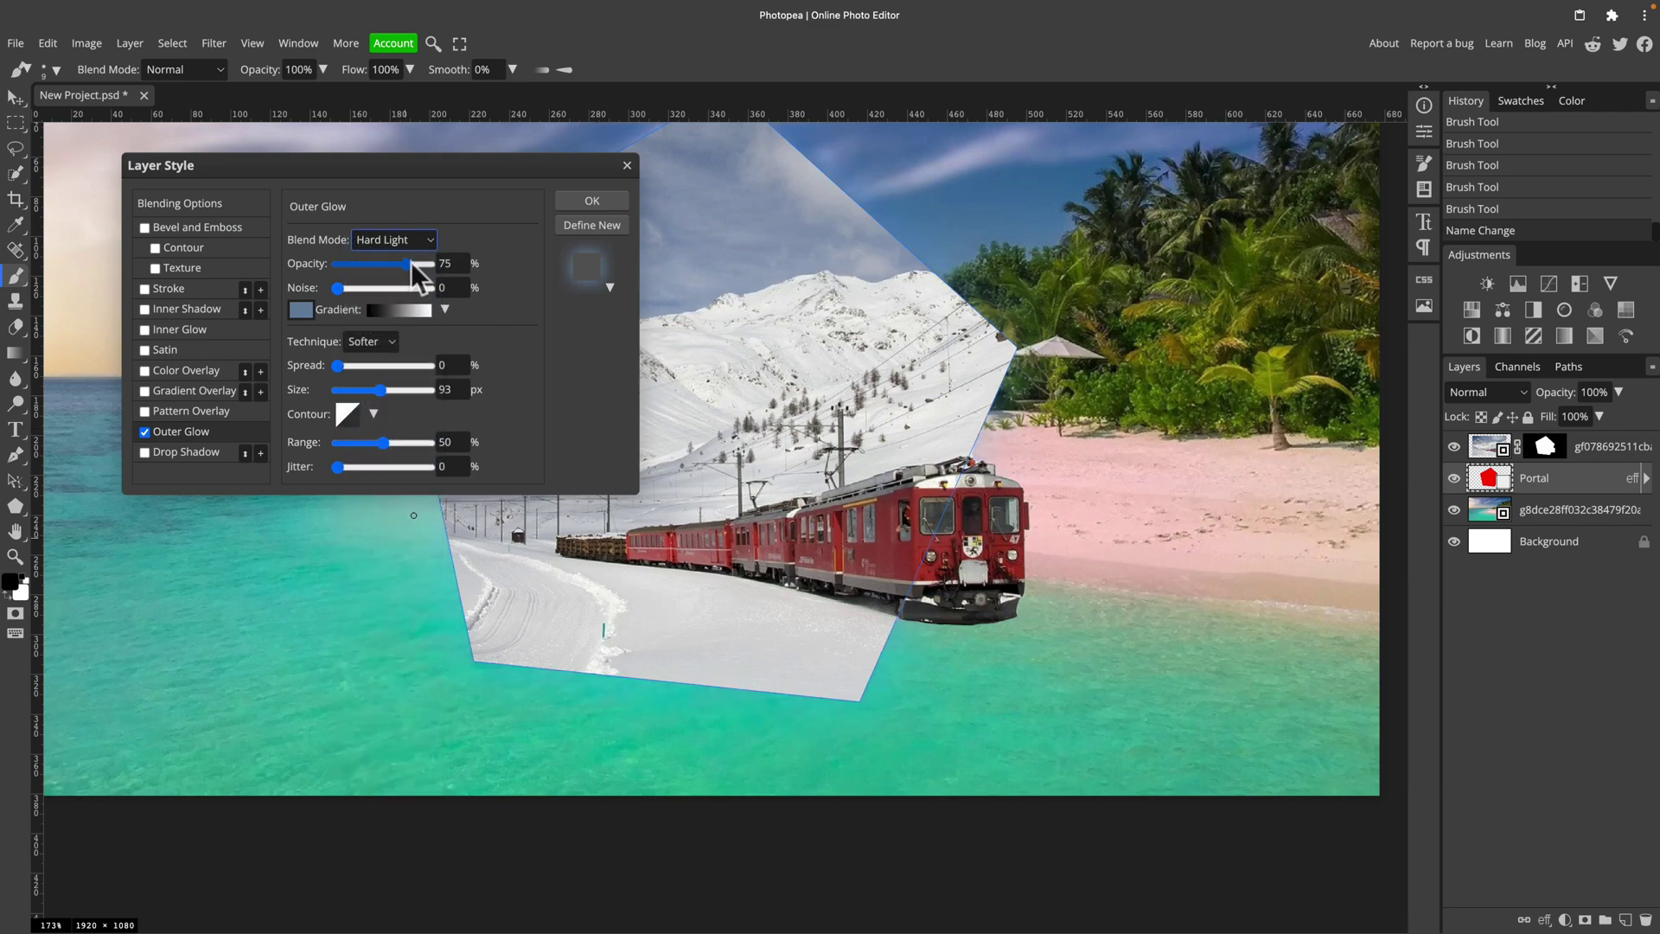
{"action": "left_click_drag", "start_coordinate": [411, 262], "coordinate": [436, 261]}
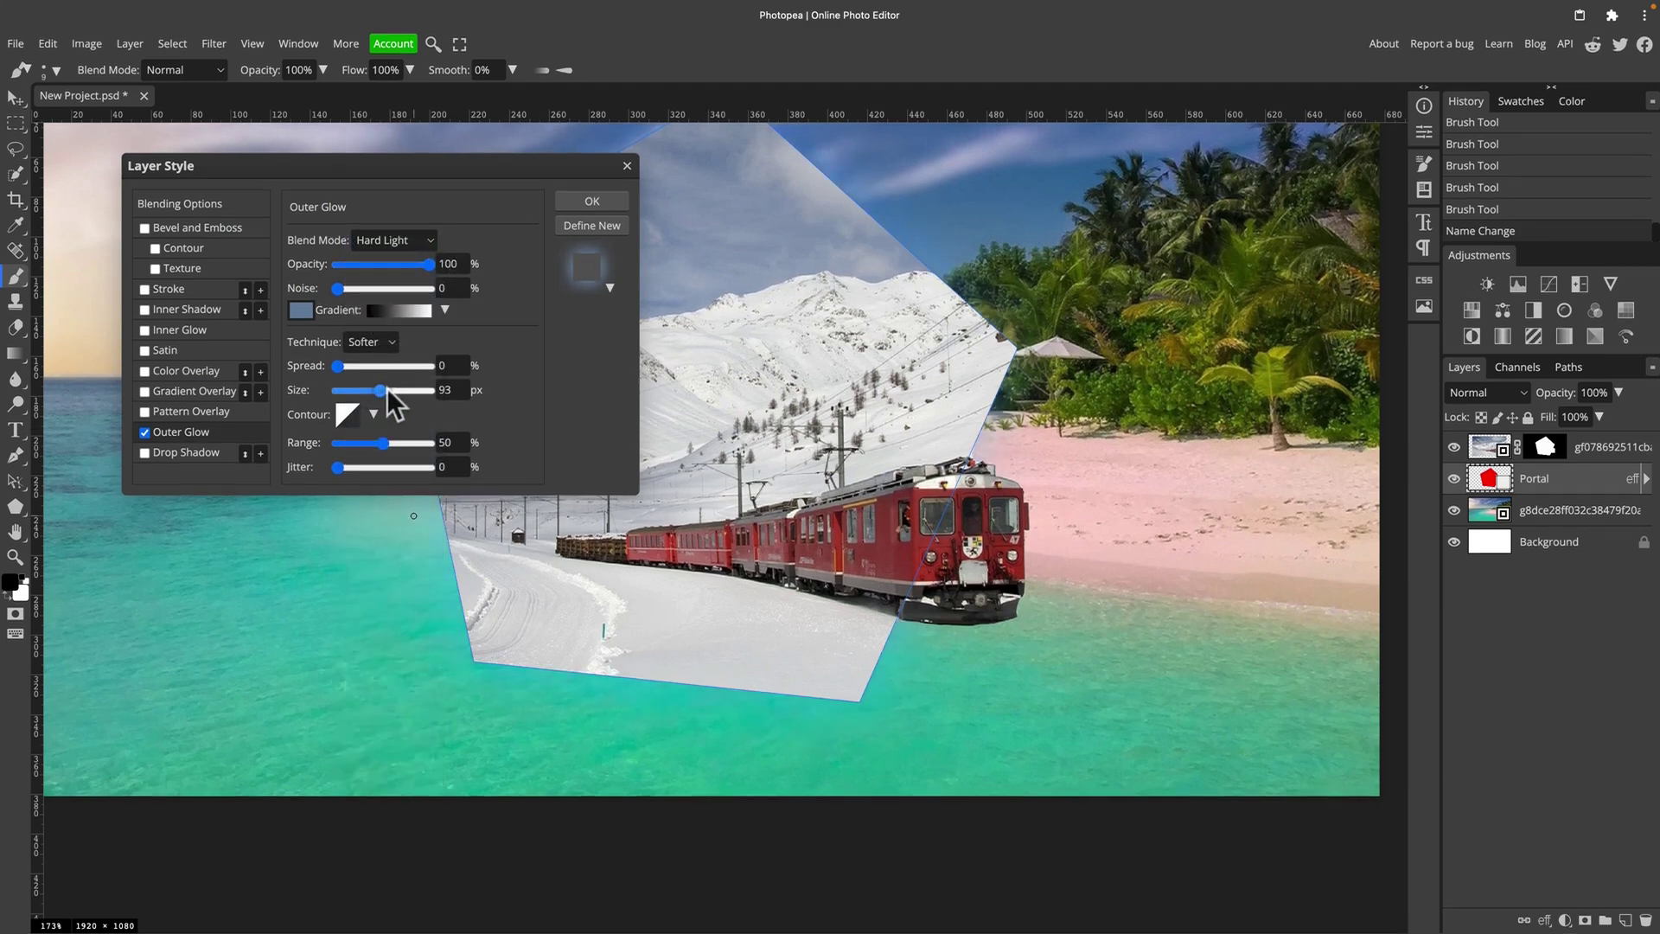
{"action": "left_click_drag", "start_coordinate": [386, 390], "coordinate": [397, 392]}
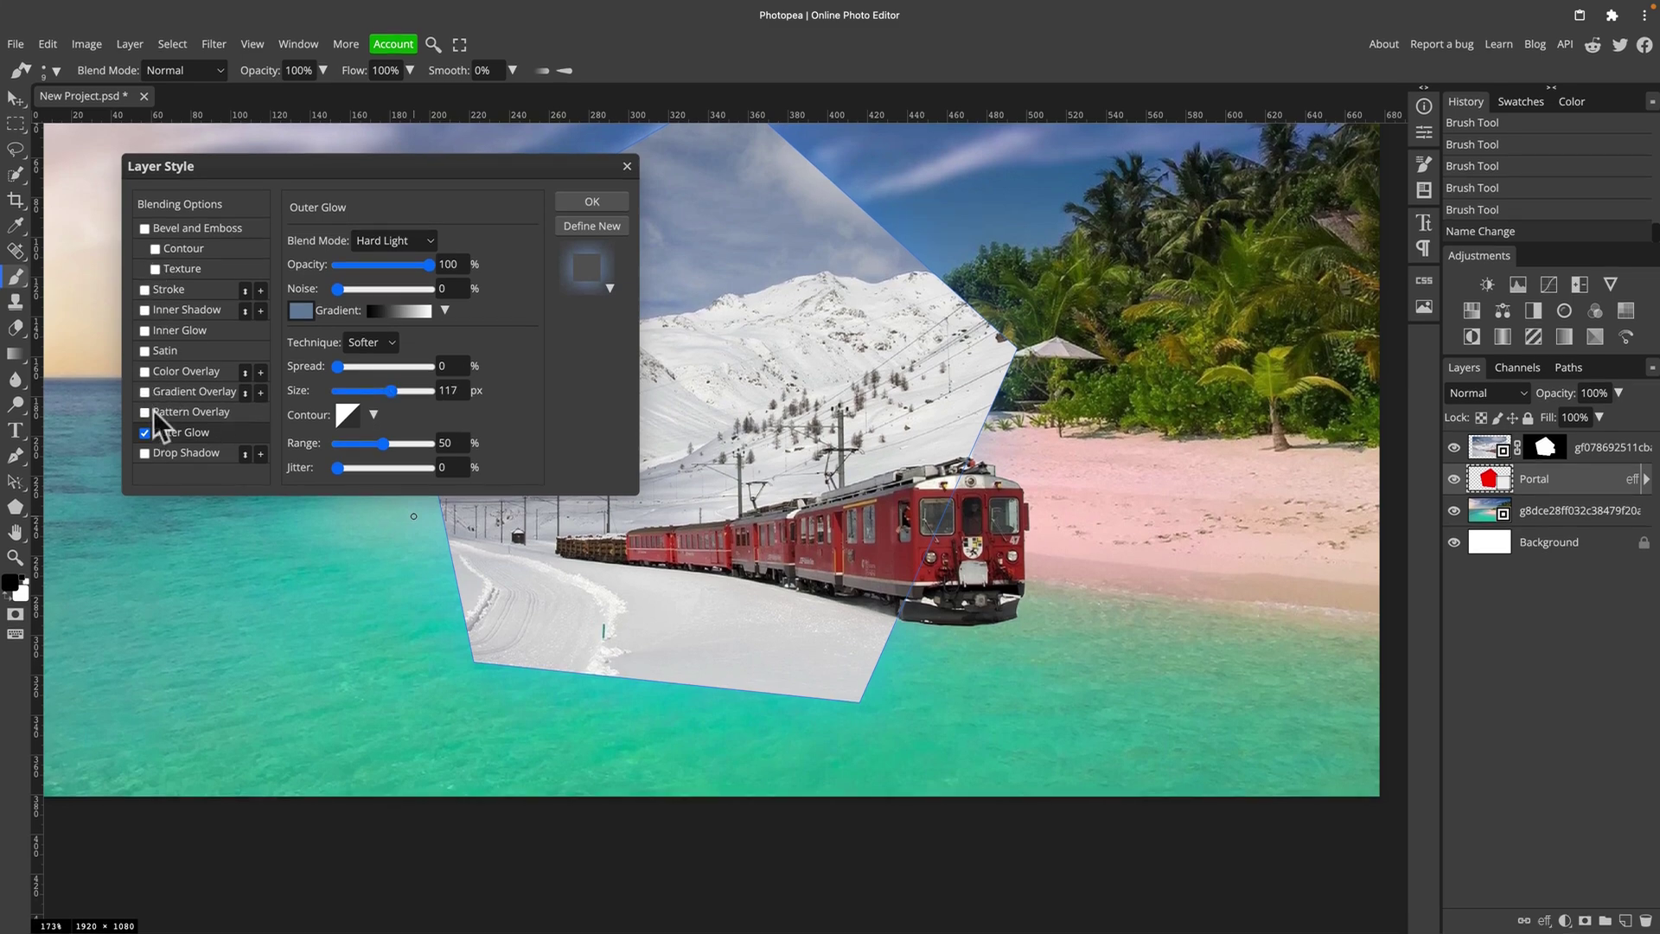
{"action": "left_click", "coordinate": [200, 326]}
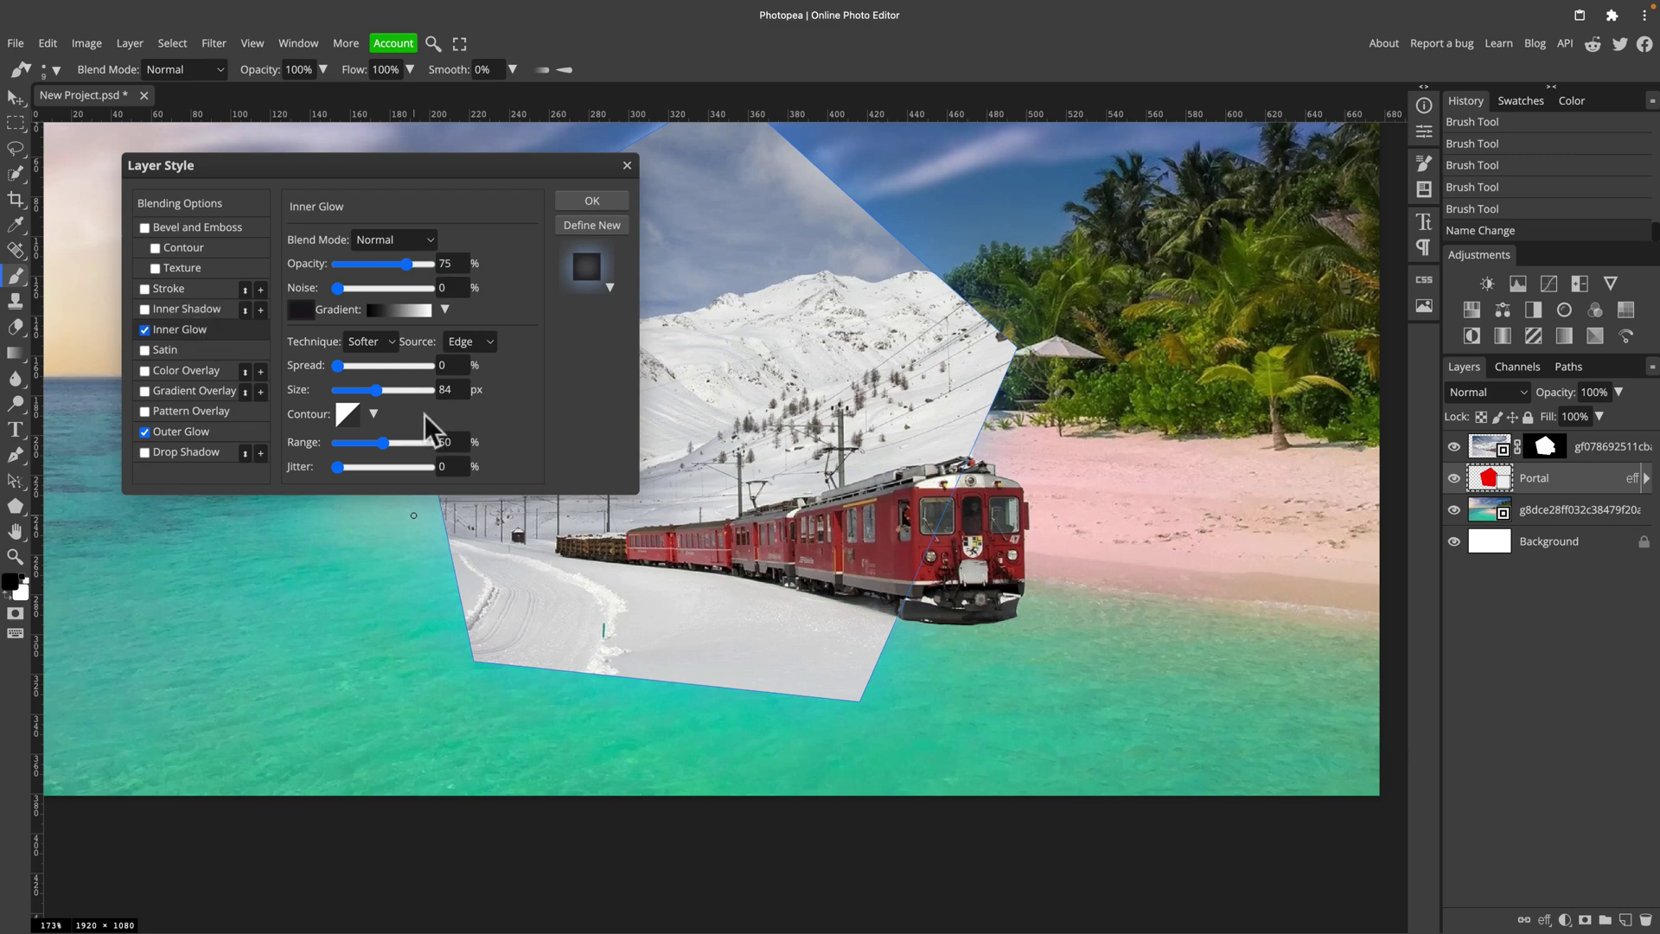
Step: Disable Inner Glow, set the Portal layer's fill to 0% and apply the layer style
{"action": "left_click", "coordinate": [145, 329]}
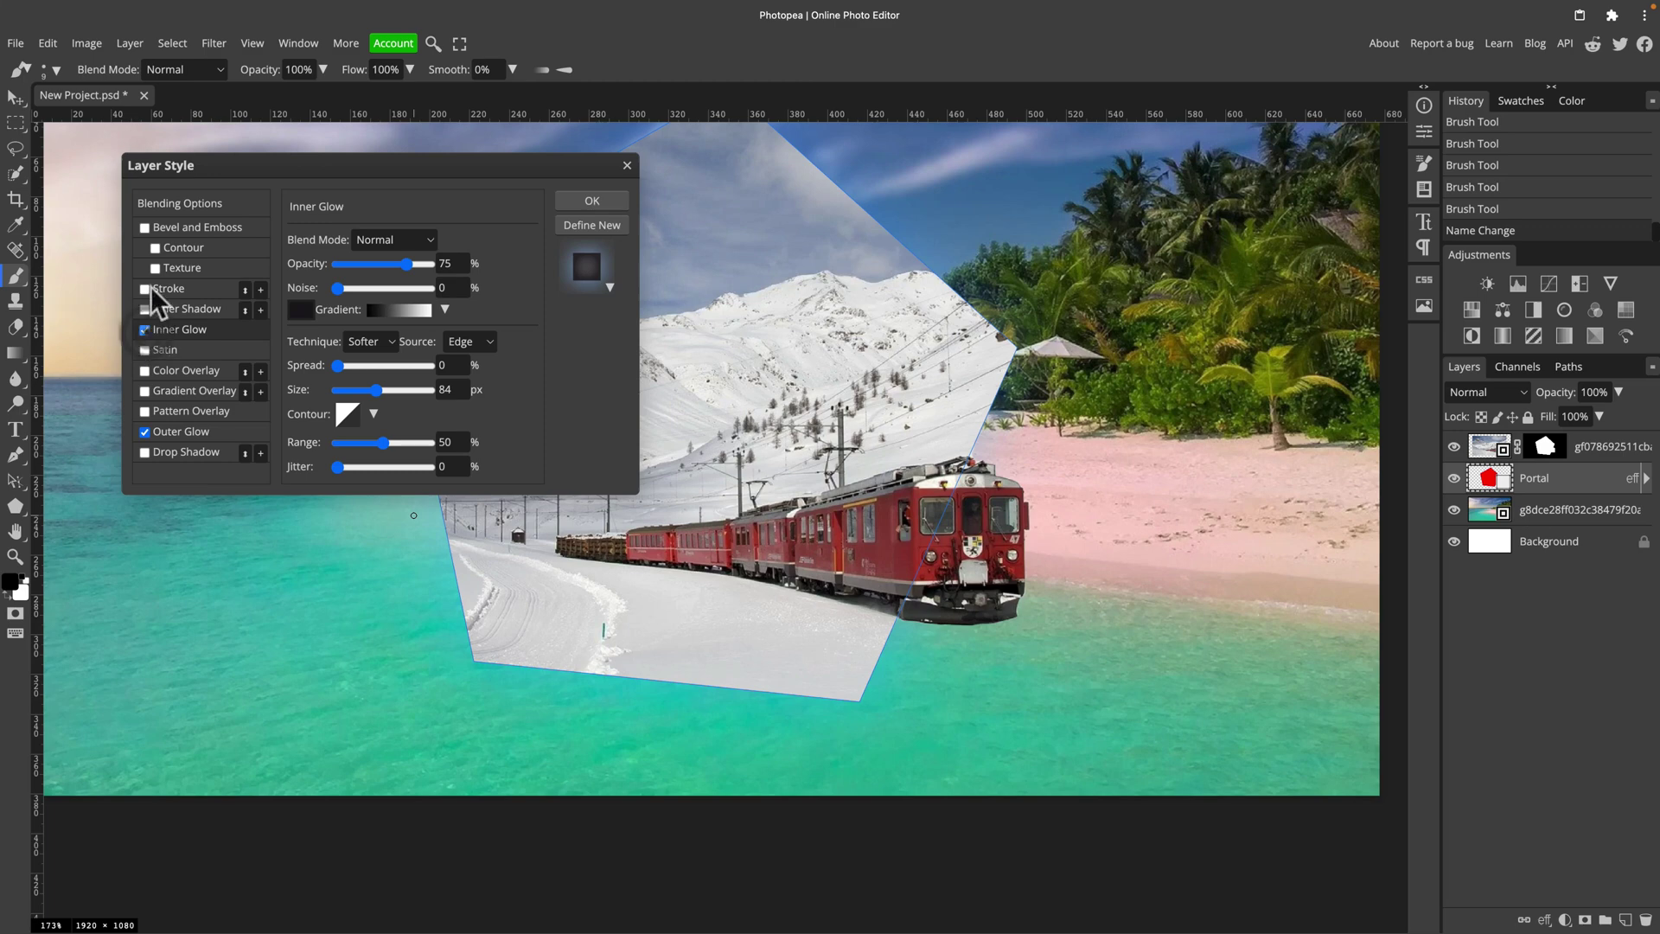
{"action": "left_click", "coordinate": [194, 205]}
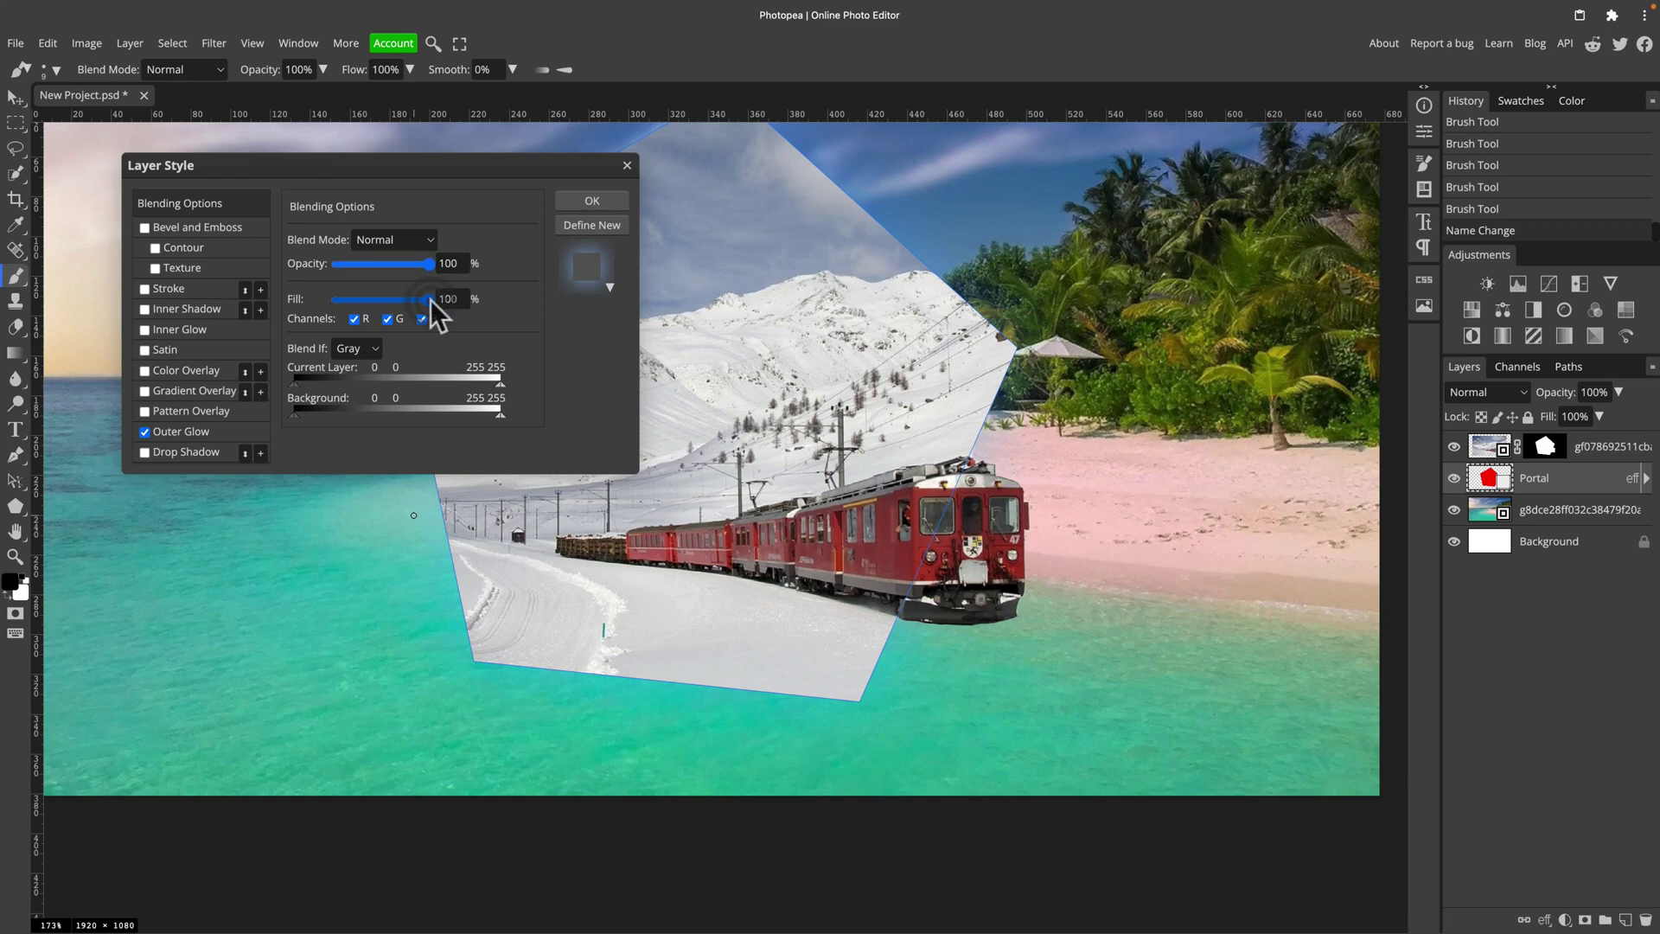
{"action": "left_click_drag", "start_coordinate": [431, 300], "coordinate": [355, 300]}
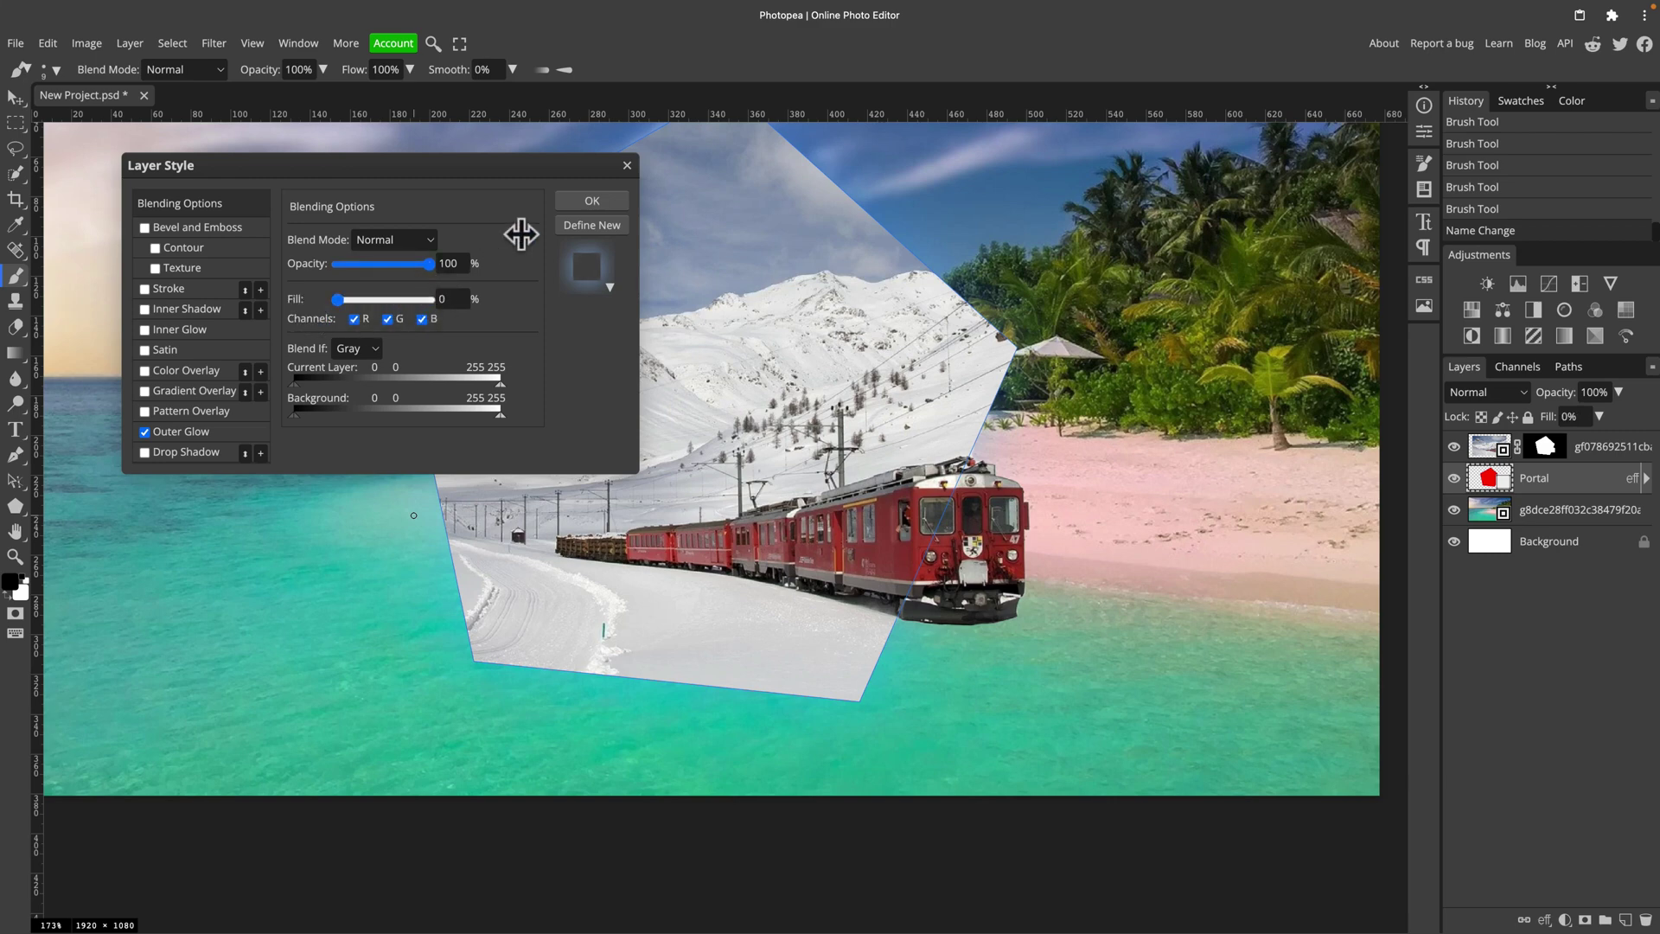
{"action": "left_click", "coordinate": [605, 201]}
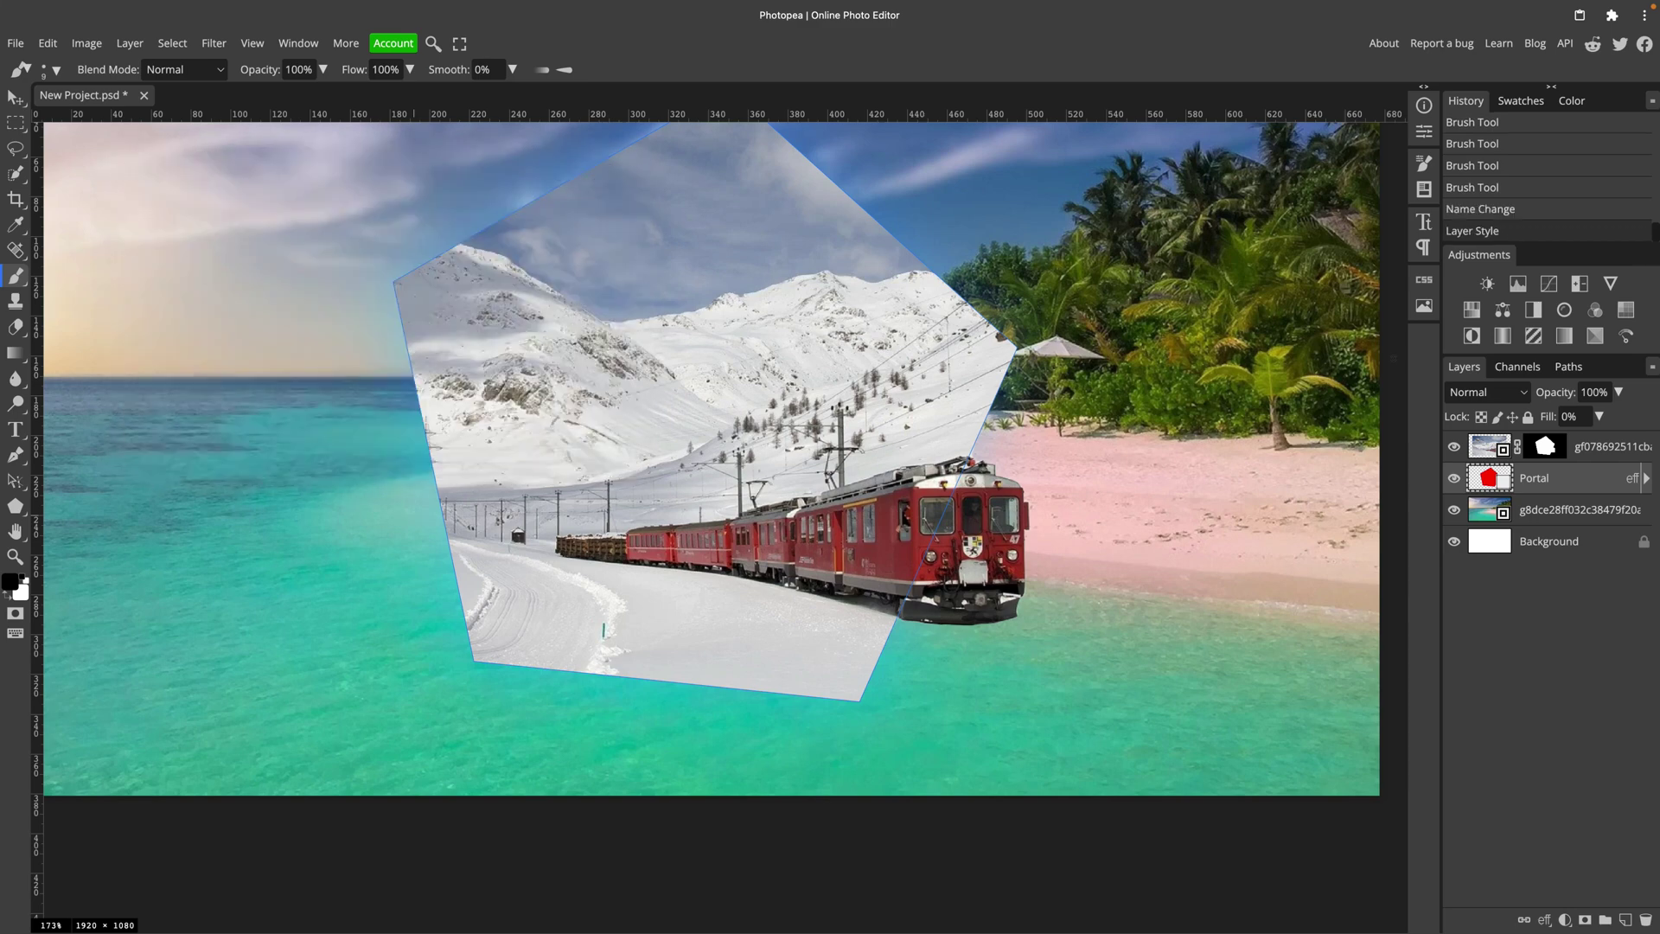
Step: Add an Inner Glow to the snowy scene layer with a light blue colour
{"action": "left_click", "coordinate": [1598, 446]}
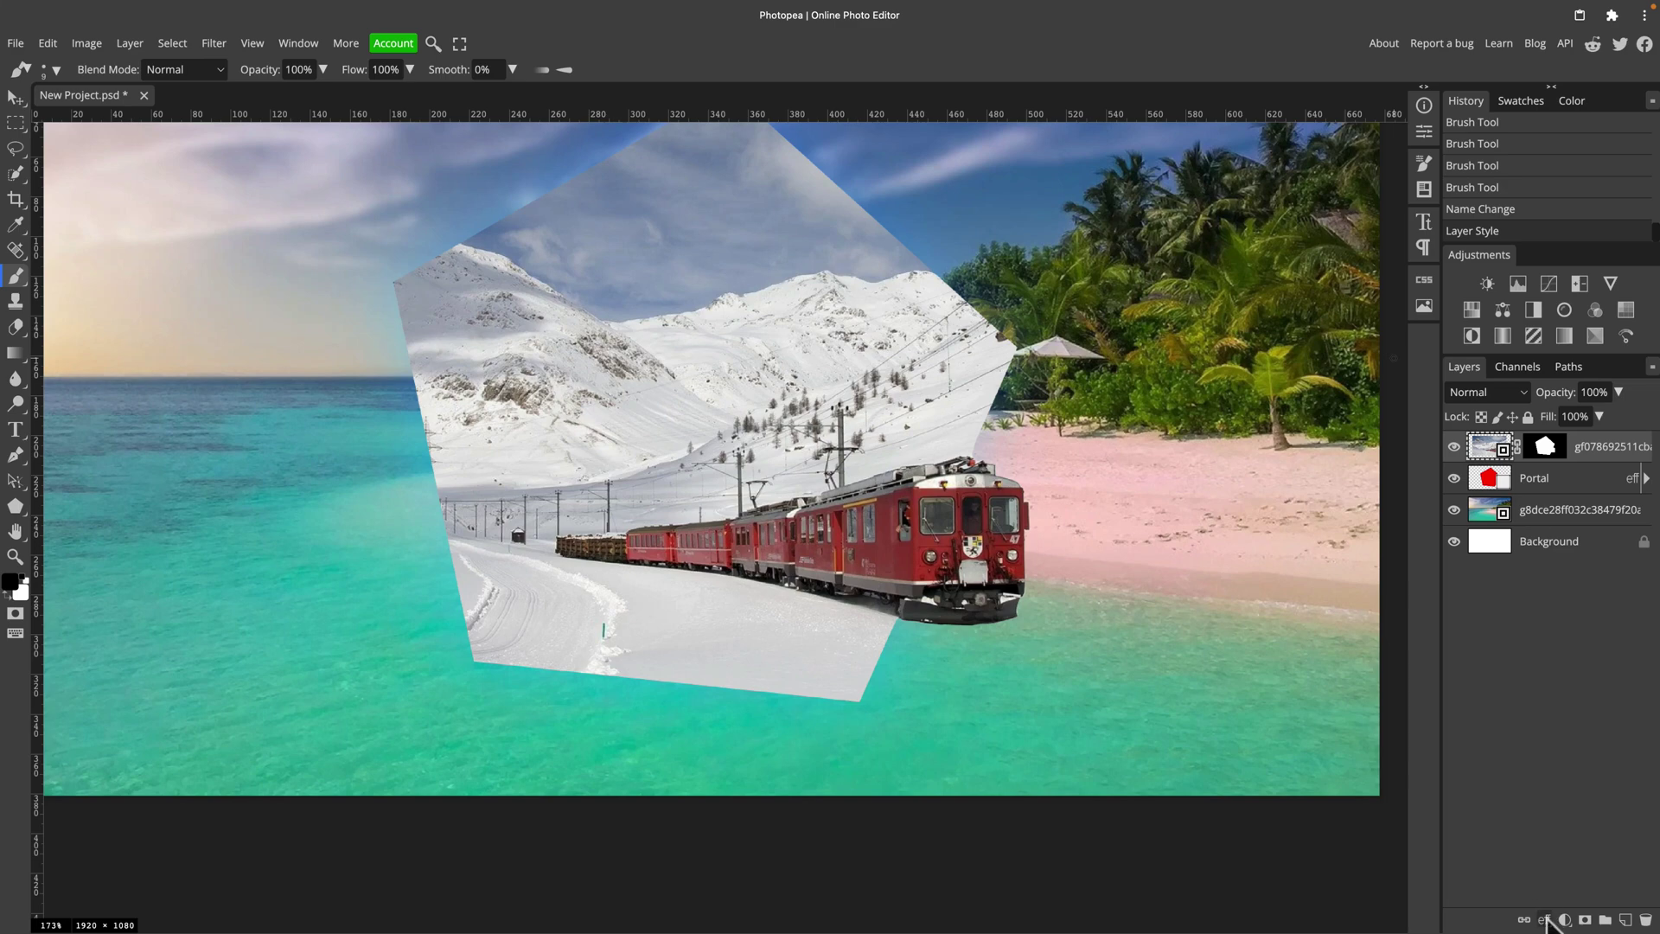
{"action": "left_click", "coordinate": [1546, 921]}
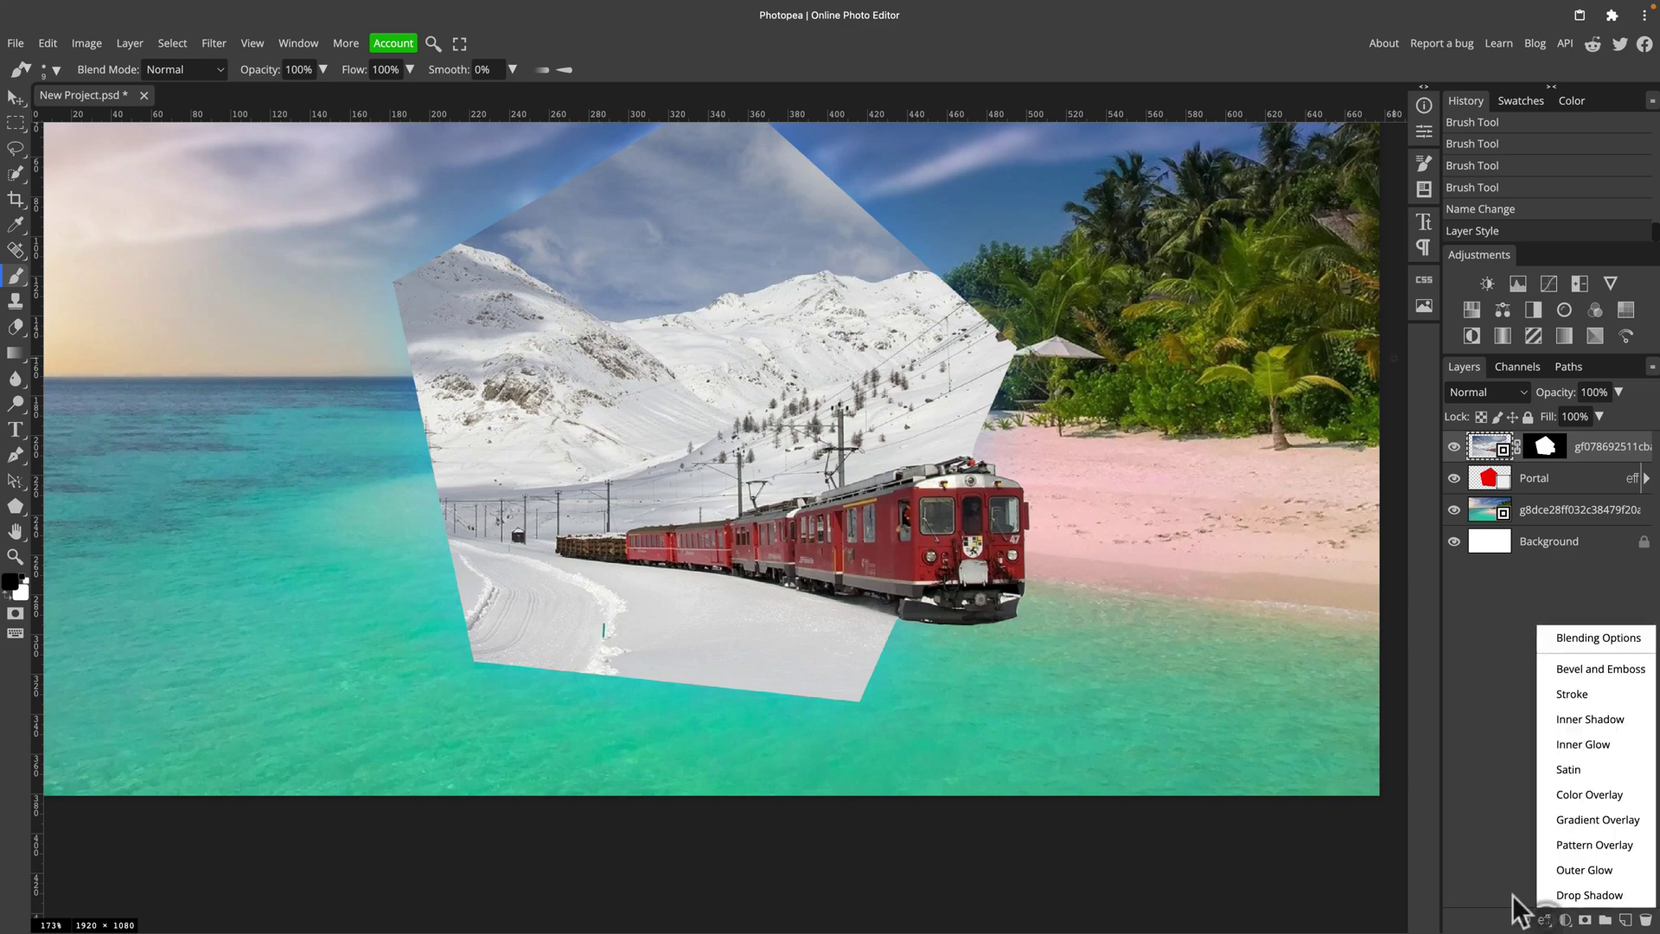
{"action": "left_click", "coordinate": [1585, 745]}
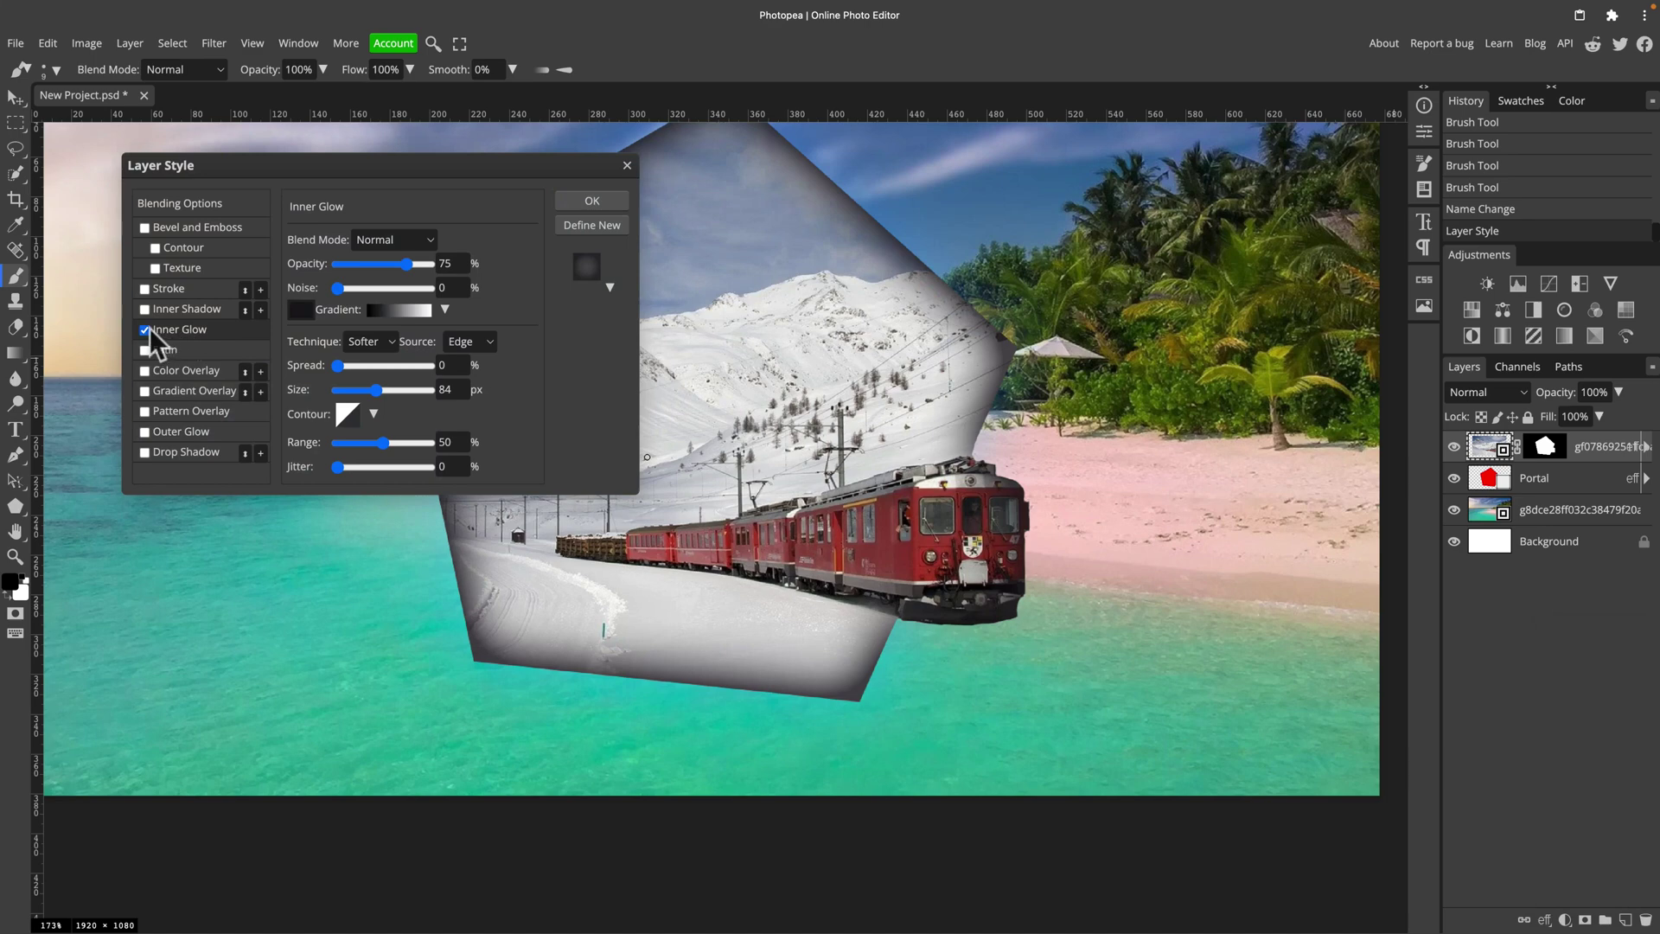
{"action": "left_click", "coordinate": [300, 310]}
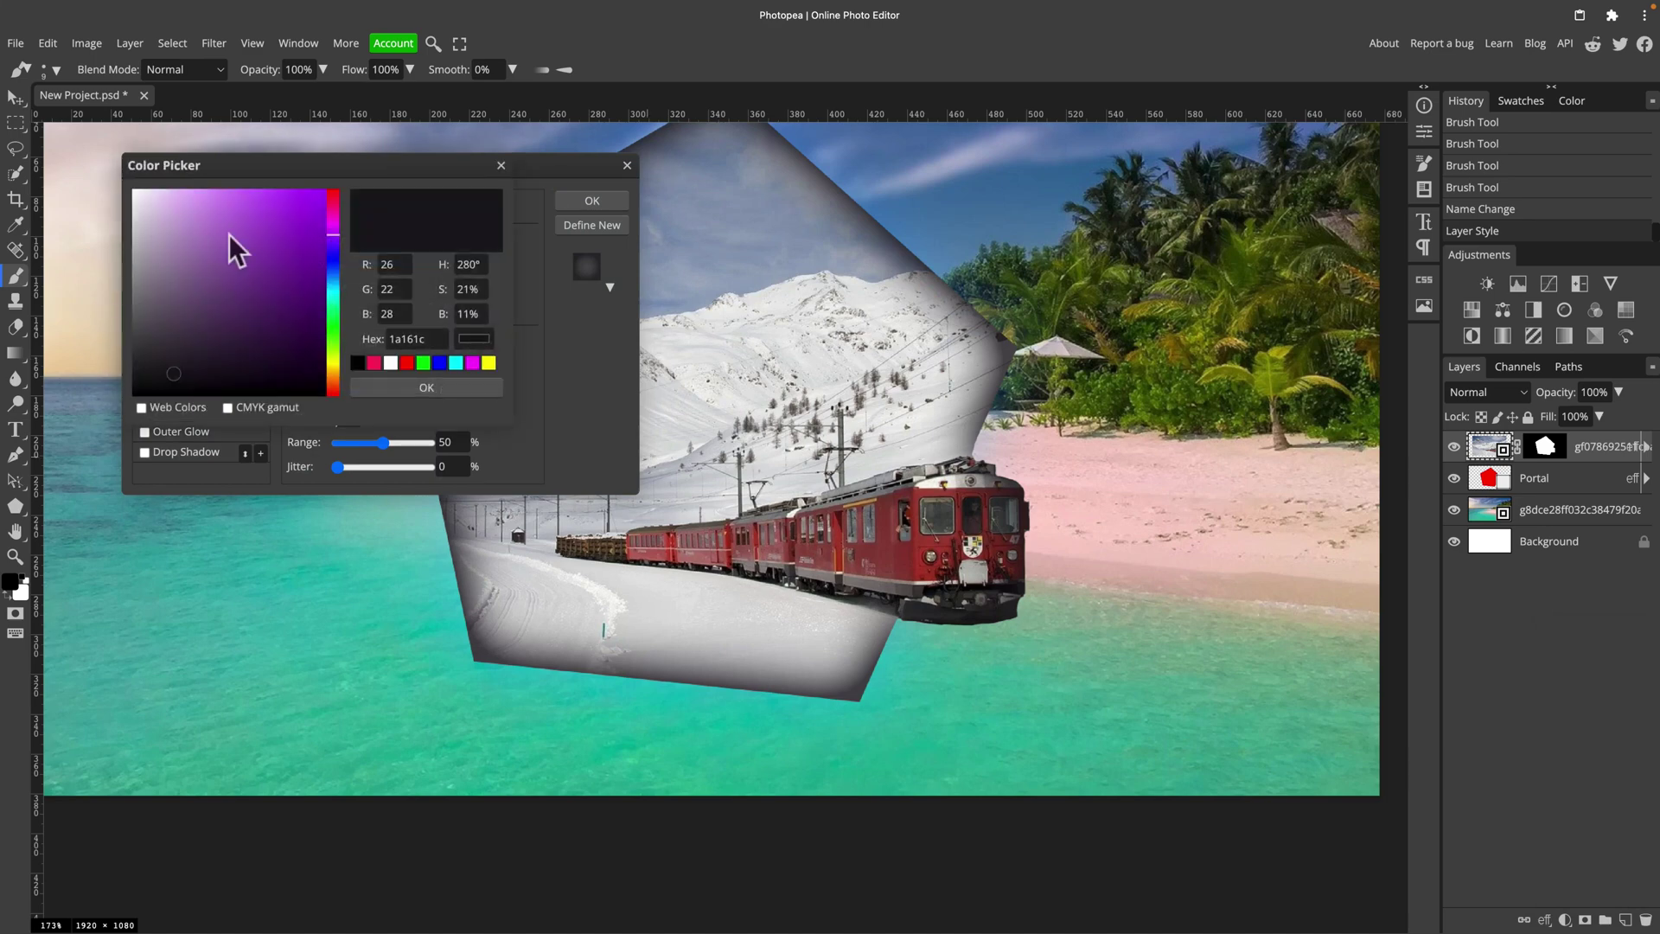
{"action": "left_click", "coordinate": [332, 275]}
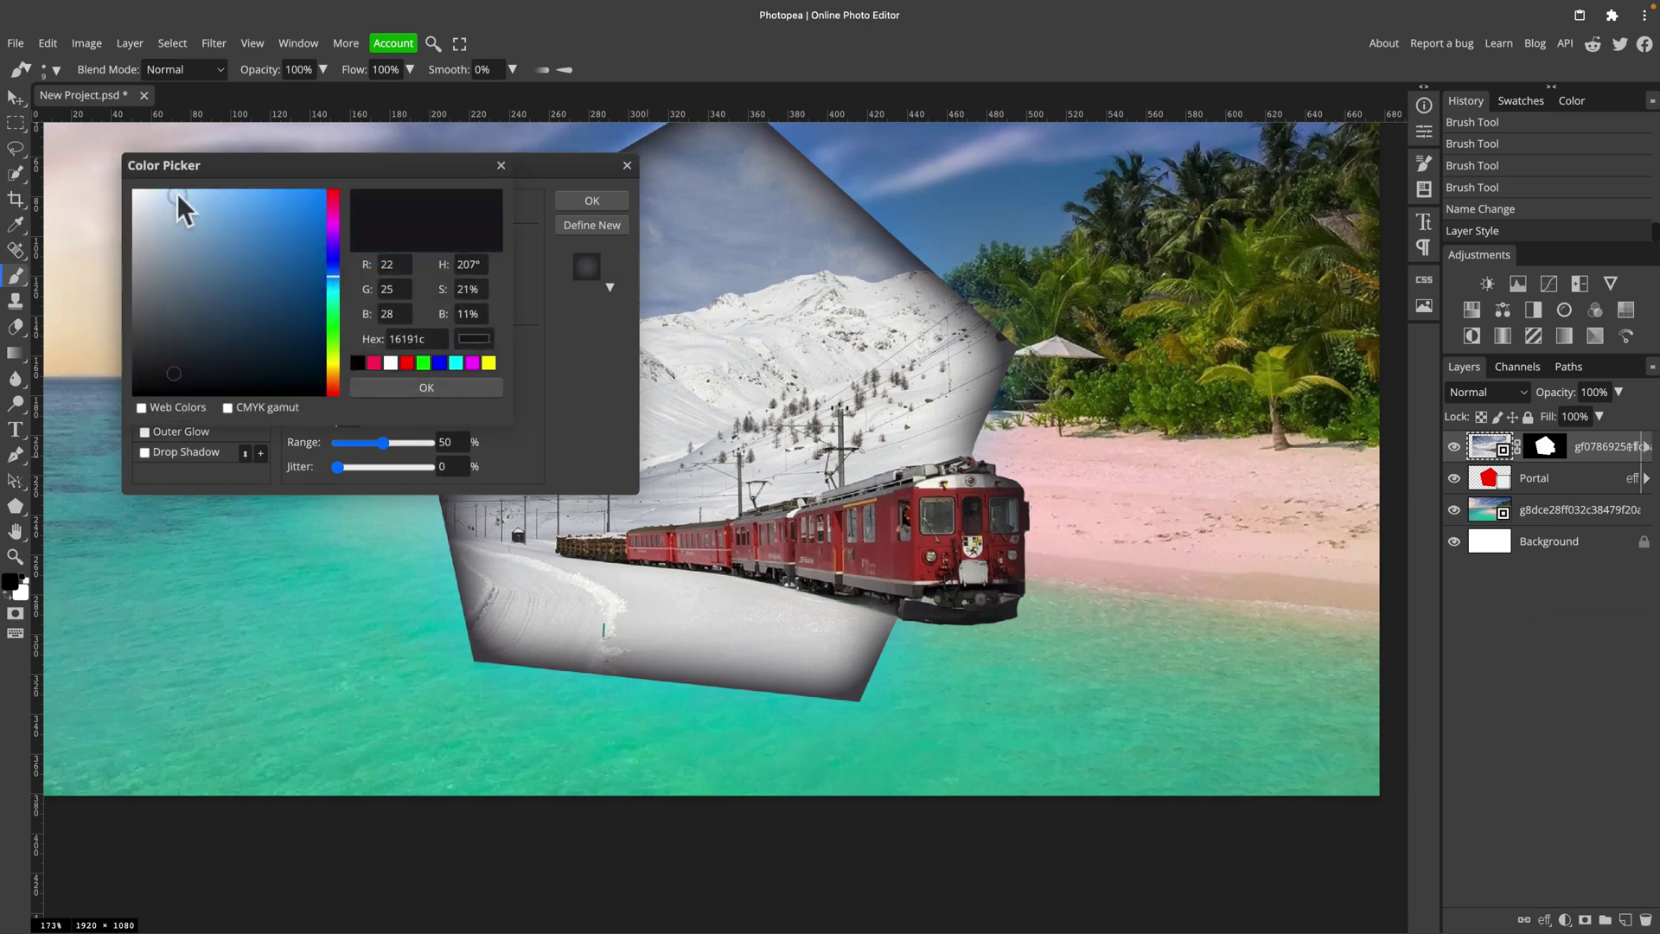
{"action": "left_click_drag", "start_coordinate": [178, 194], "coordinate": [223, 179]}
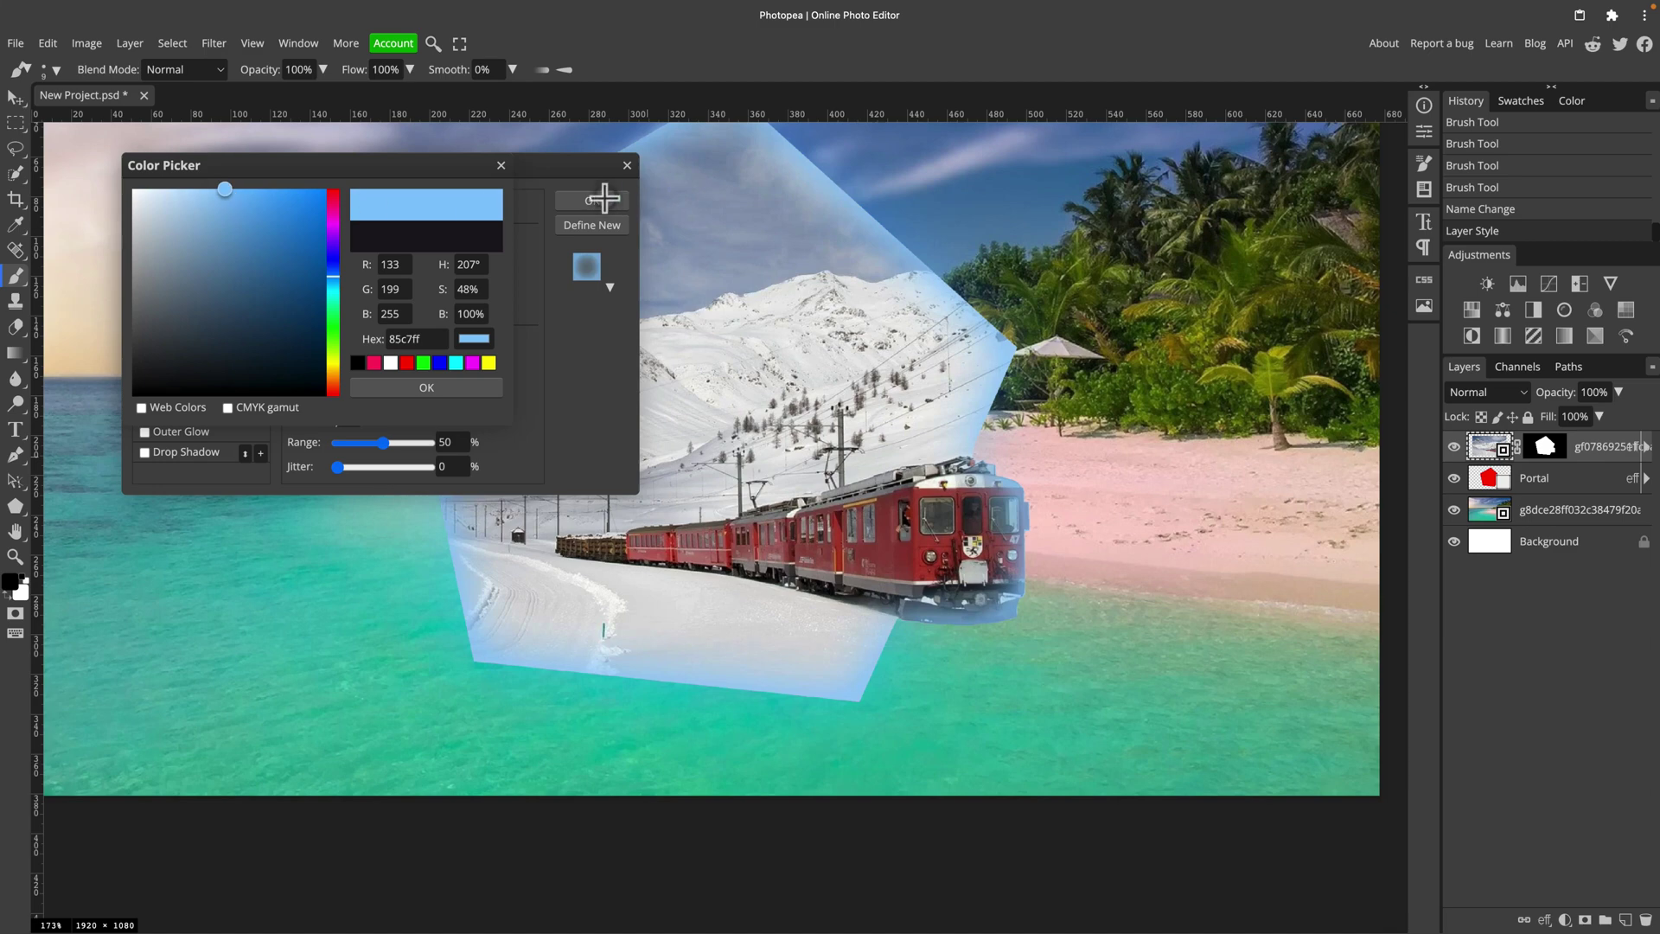
{"action": "left_click", "coordinate": [231, 192]}
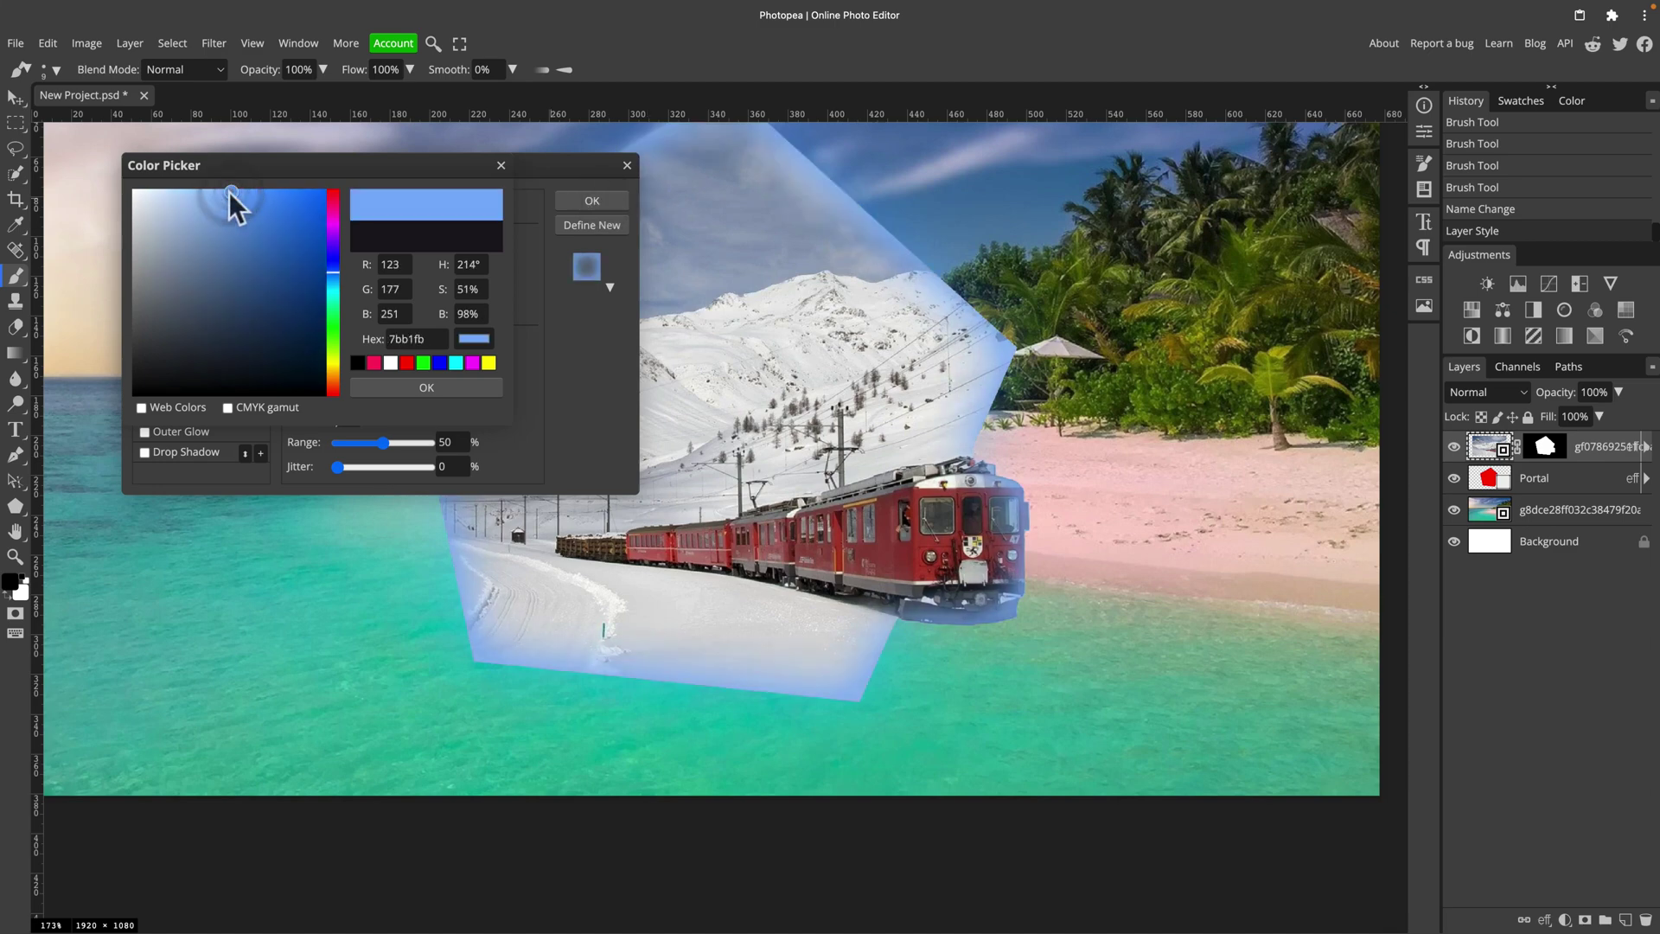
{"action": "left_click", "coordinate": [332, 278]}
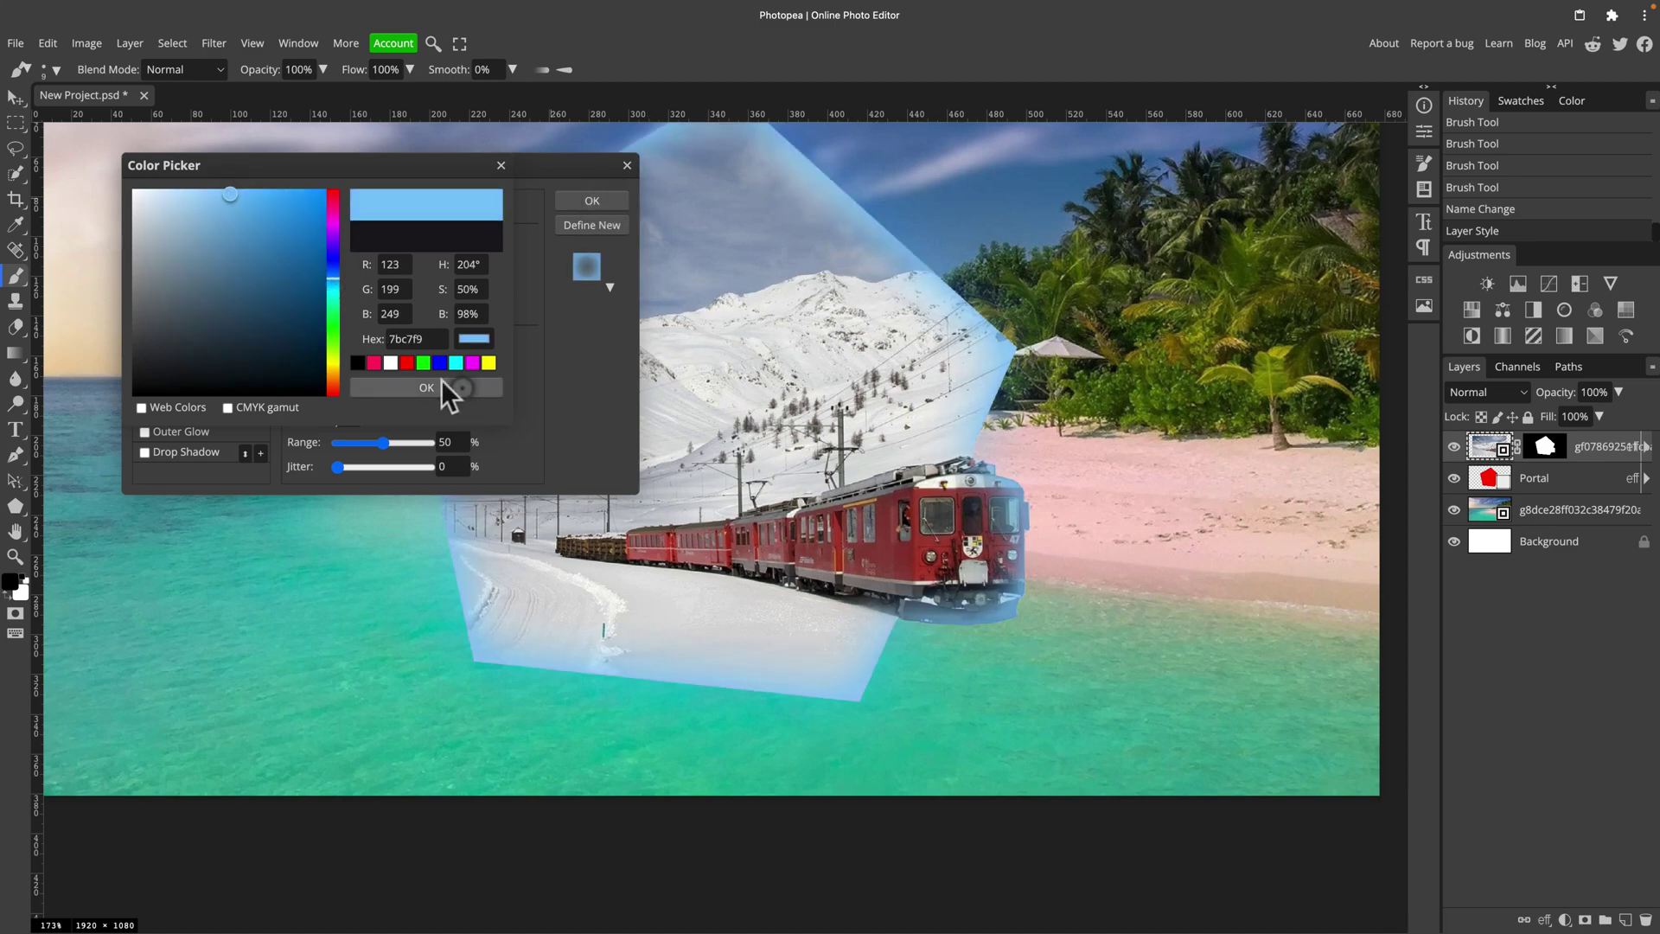
{"action": "left_click", "coordinate": [442, 385]}
Step: Set the inner glow to Overlay, 27% opacity and 63 px size, then apply it
{"action": "left_click", "coordinate": [418, 244]}
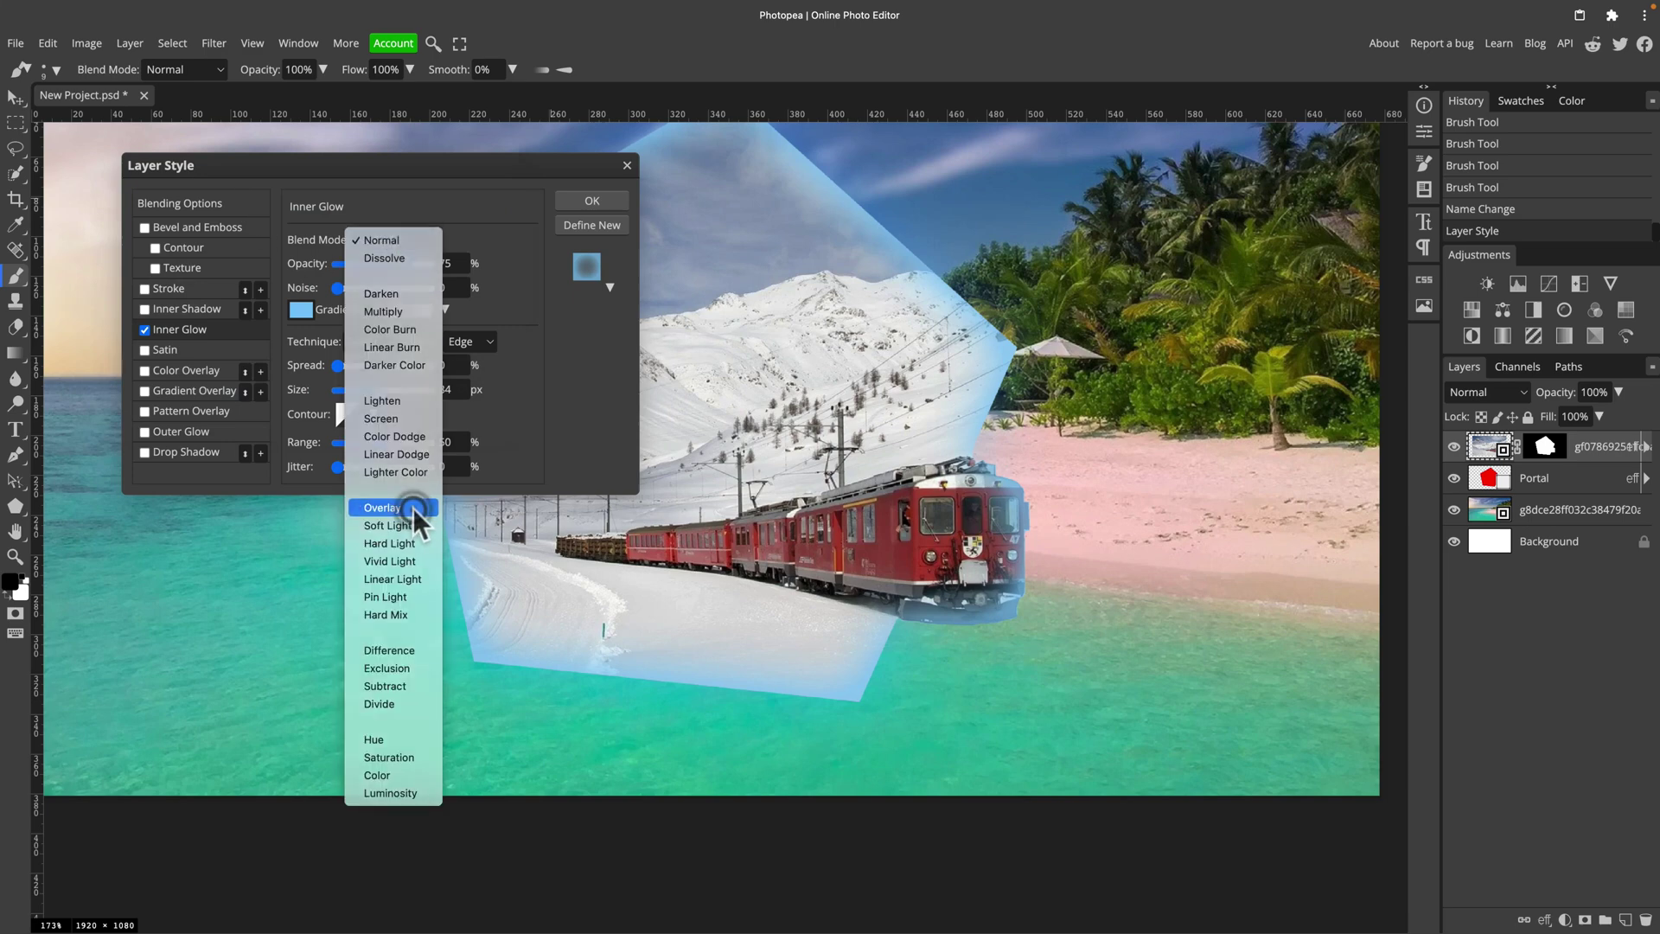
{"action": "left_click", "coordinate": [413, 510]}
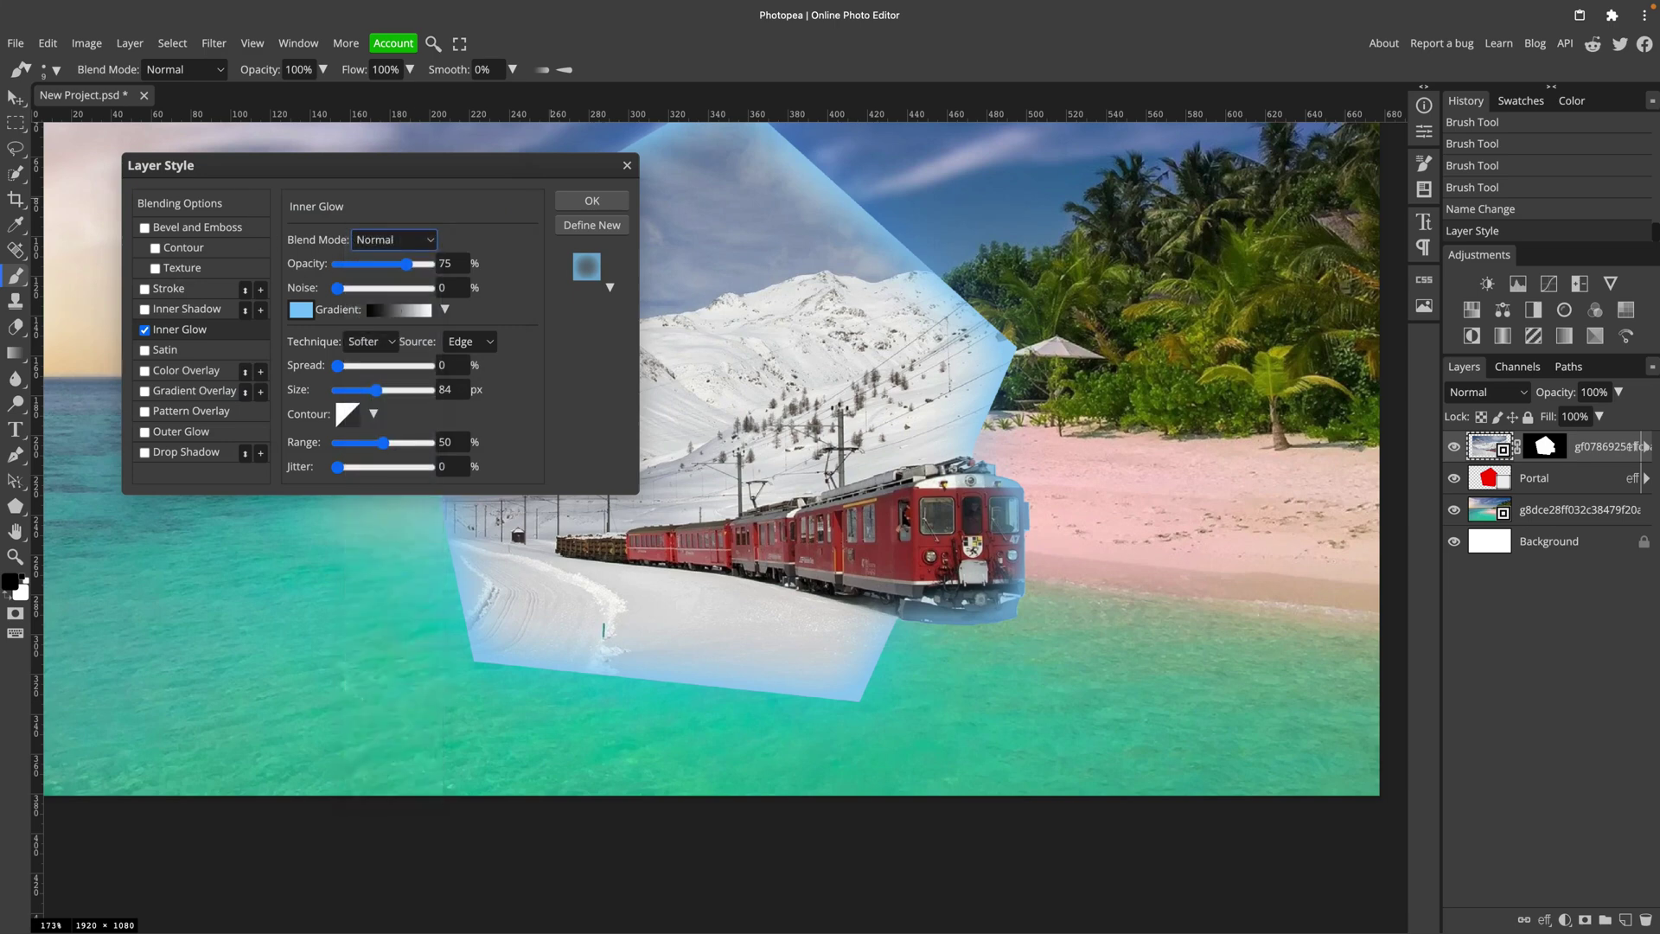
{"action": "left_click", "coordinate": [379, 263]}
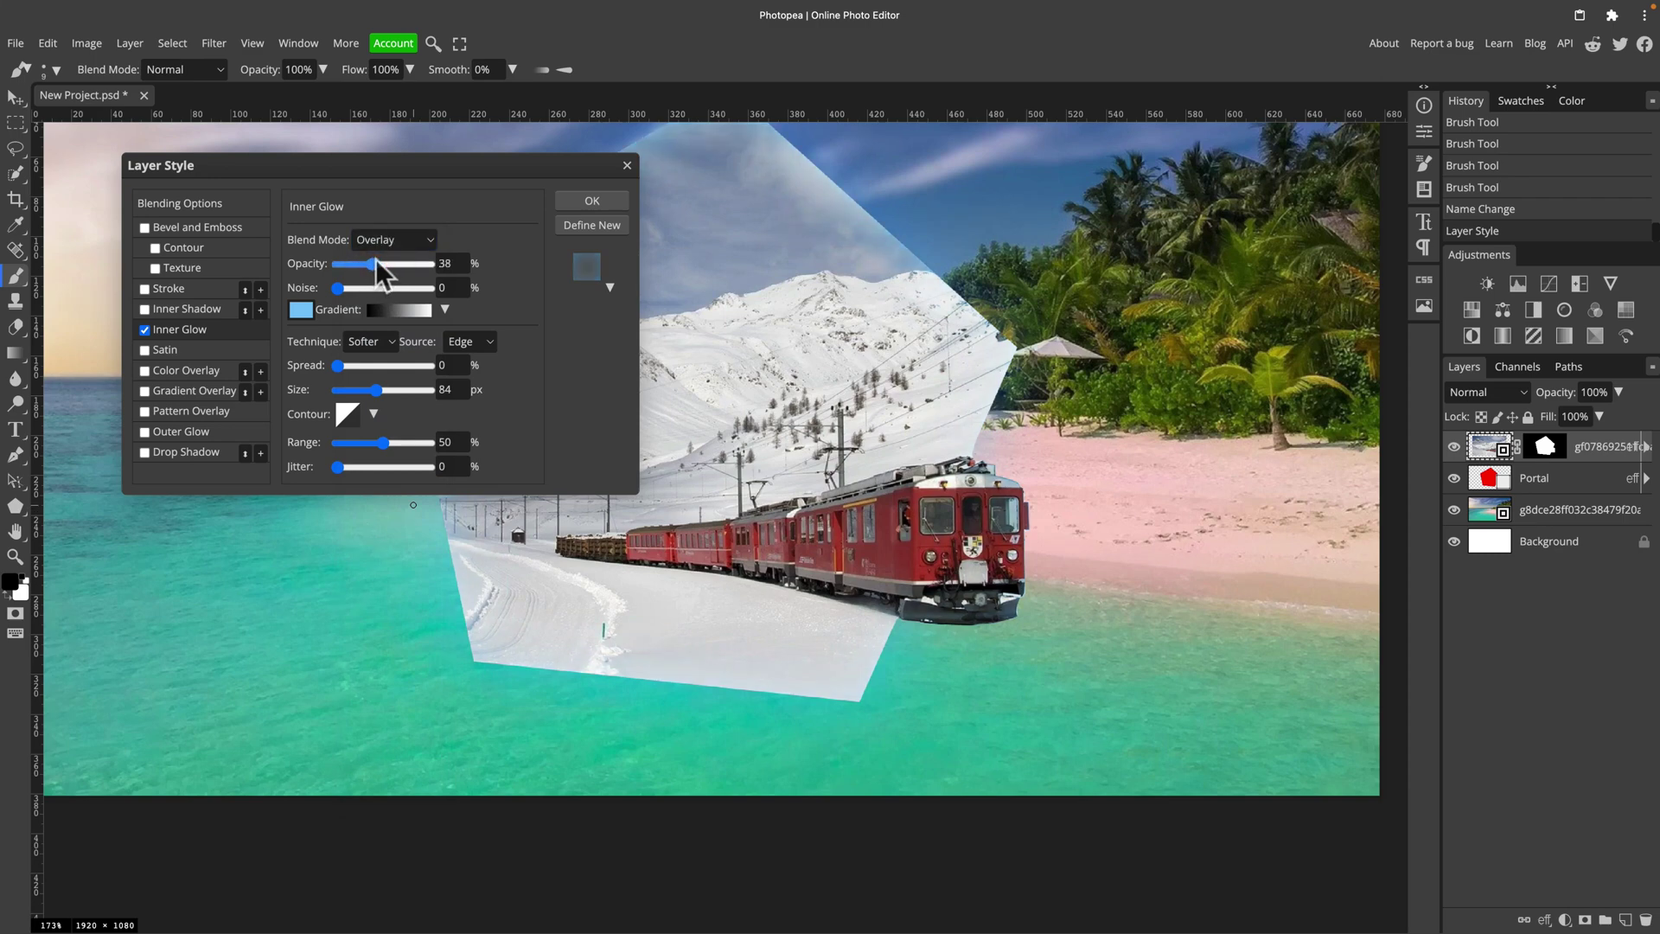
{"action": "left_click_drag", "start_coordinate": [376, 257], "coordinate": [387, 261]}
{"action": "left_click", "coordinate": [365, 387]}
{"action": "left_click", "coordinate": [411, 257]}
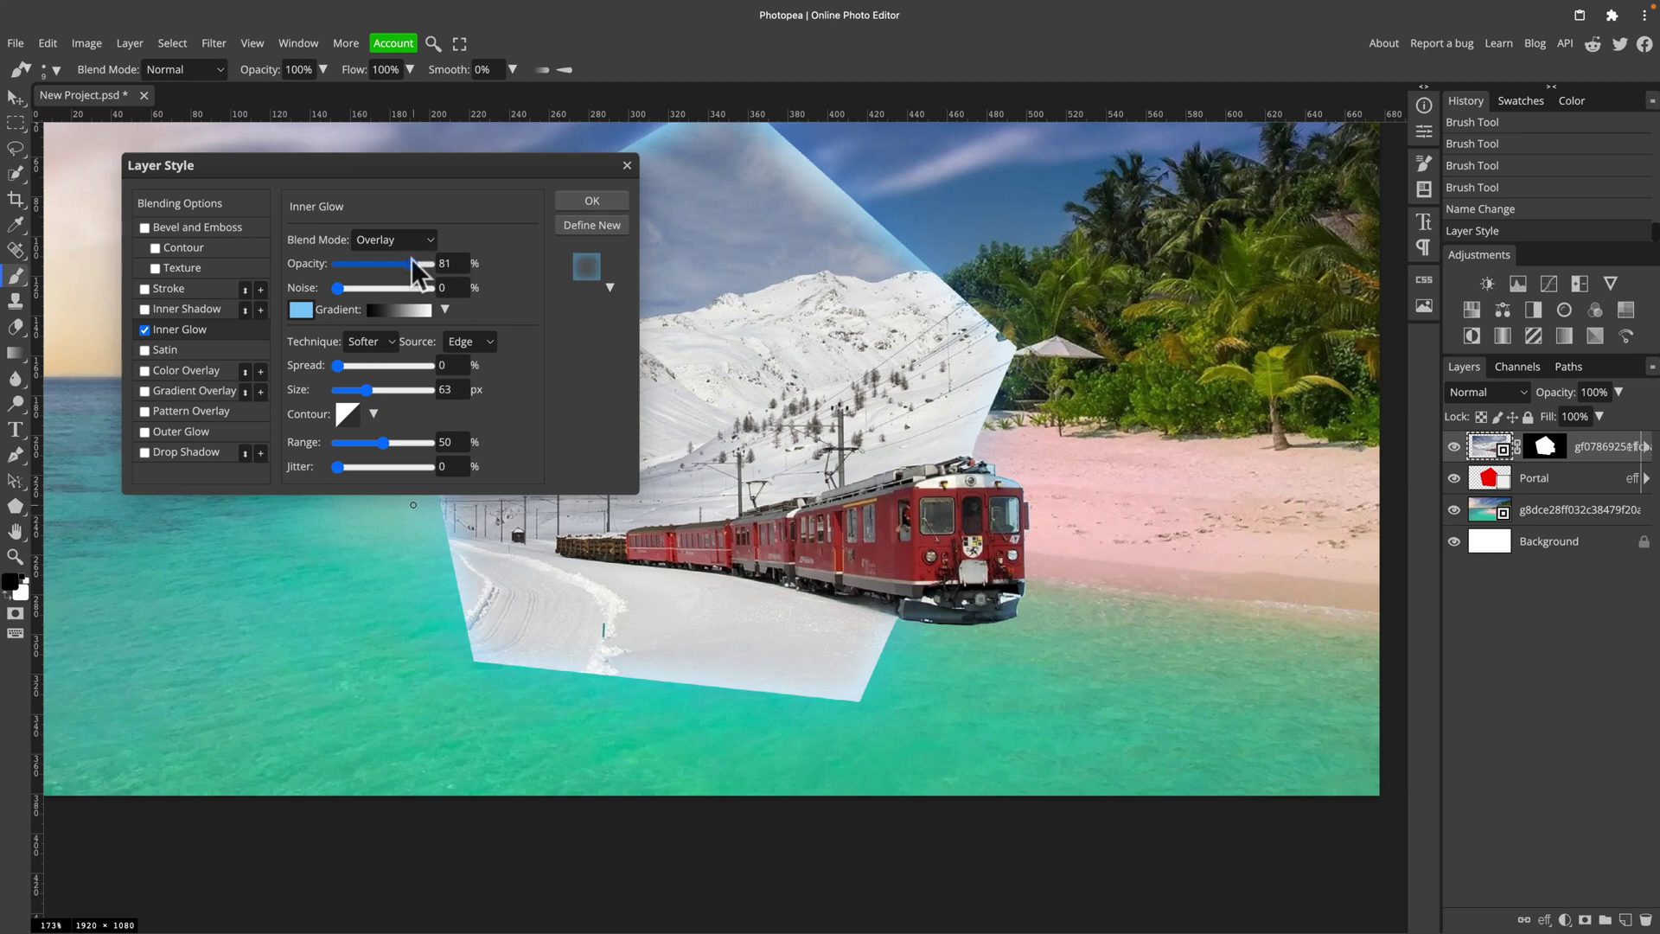
{"action": "left_click", "coordinate": [361, 262]}
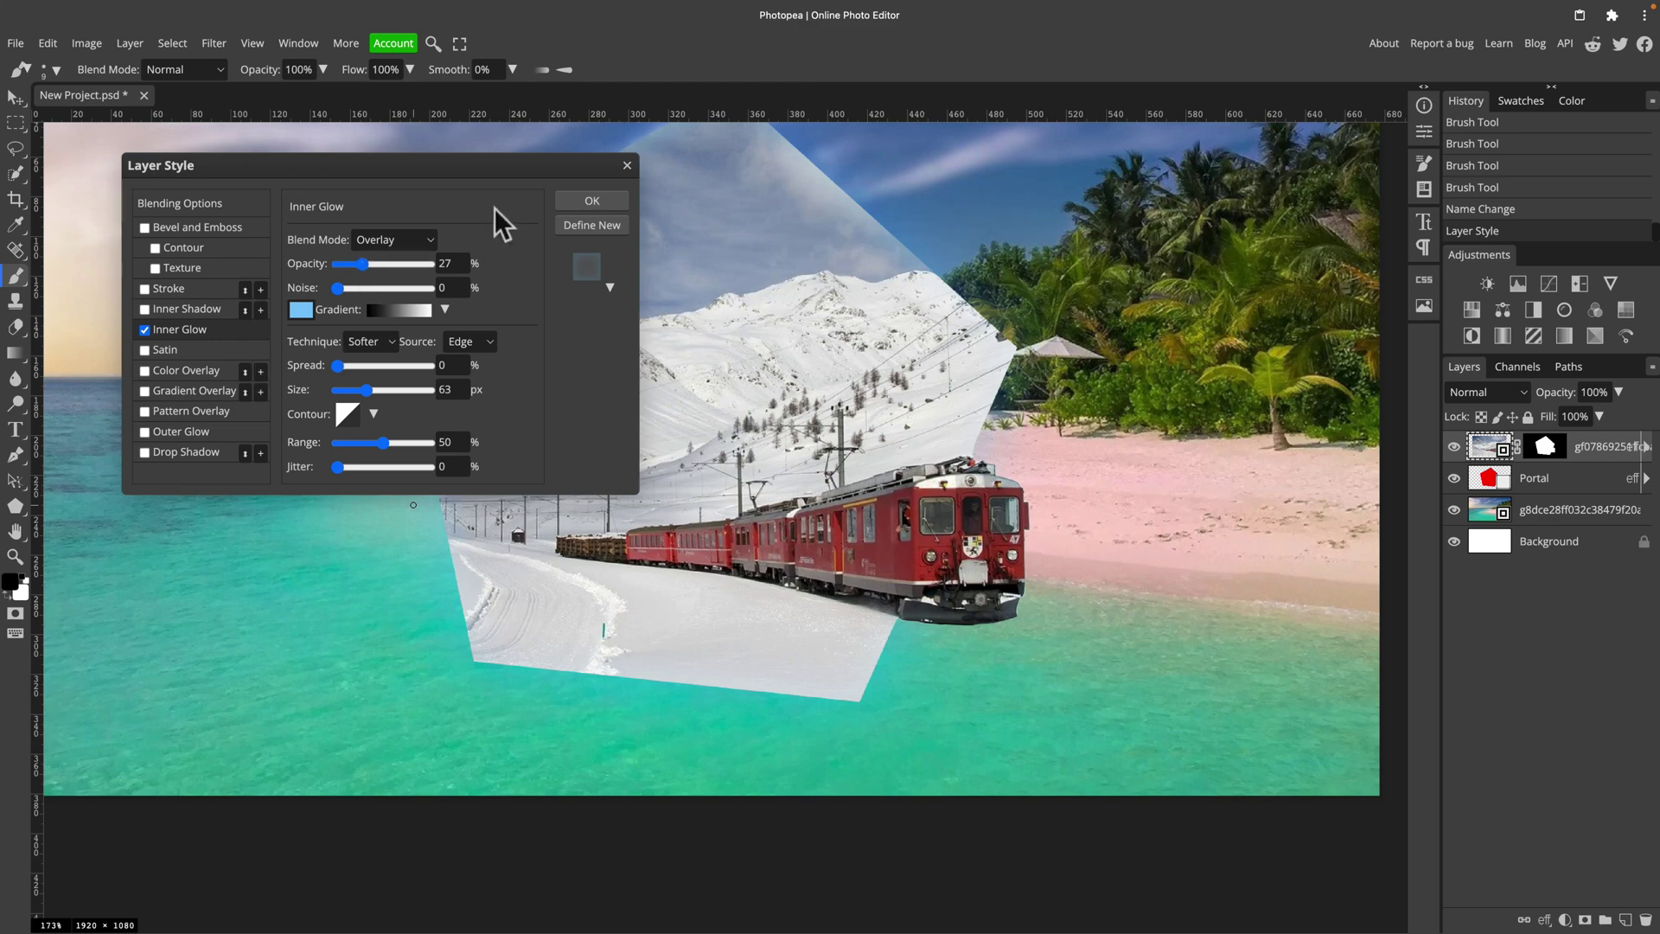
{"action": "left_click", "coordinate": [617, 199]}
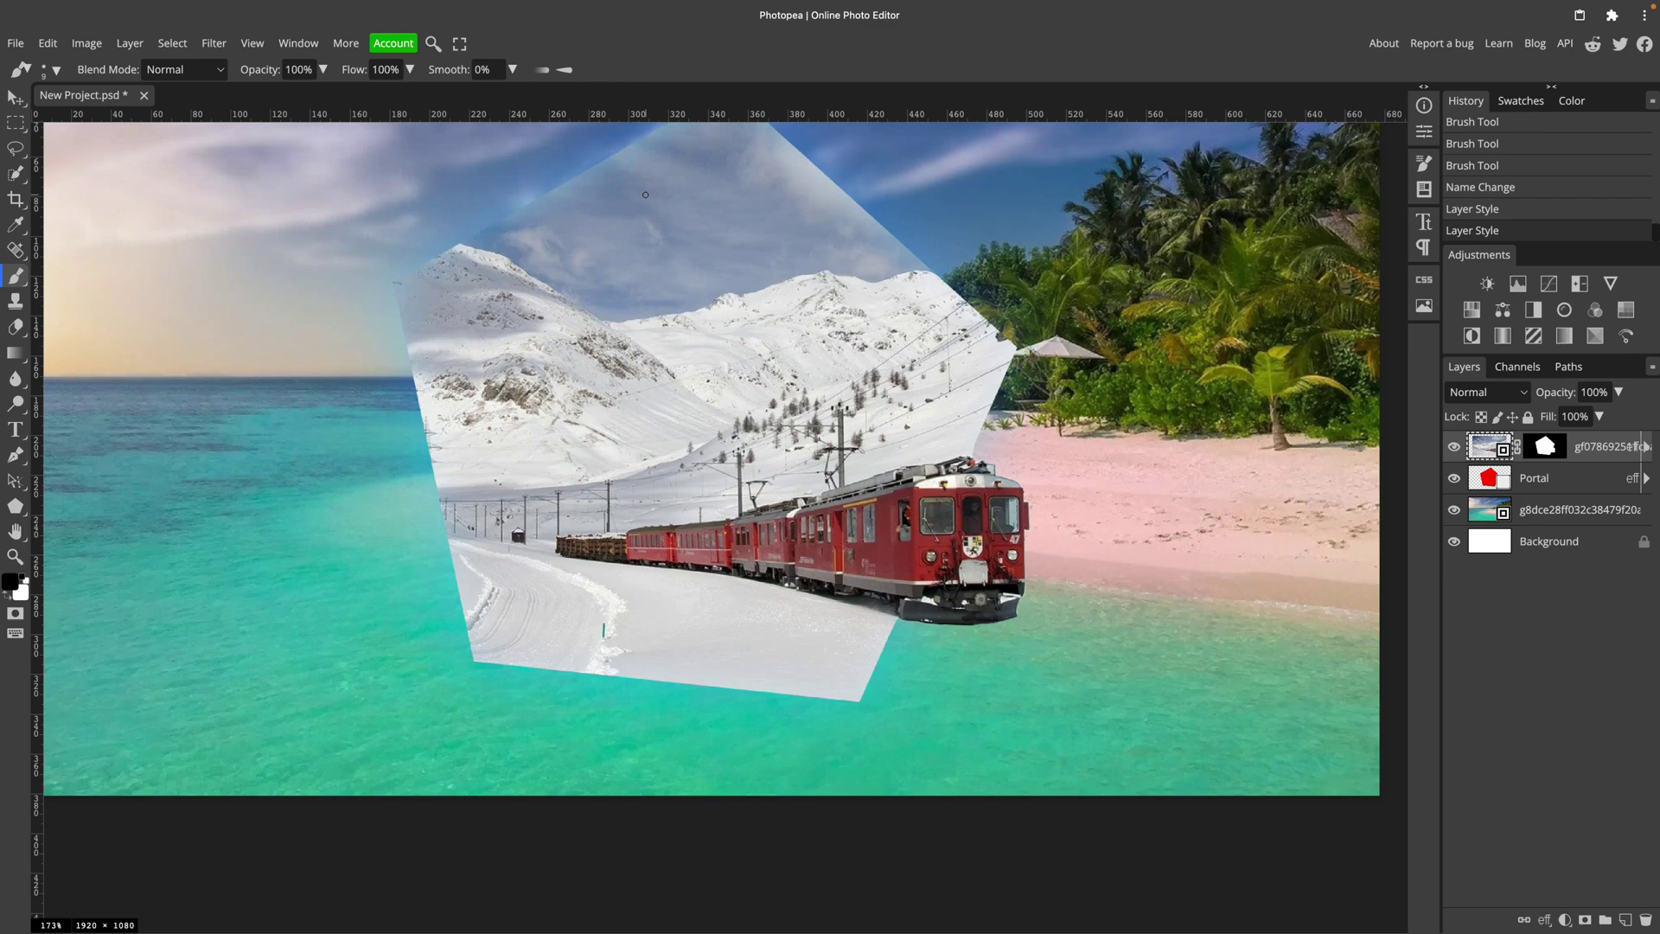
Step: Load the portal shape as a selection, stroke it 5 px white on Layer 1, and deselect
{"action": "key", "text": "super+minus"}
{"action": "key", "text": "super+minus"}
{"action": "key", "text": "super+minus"}
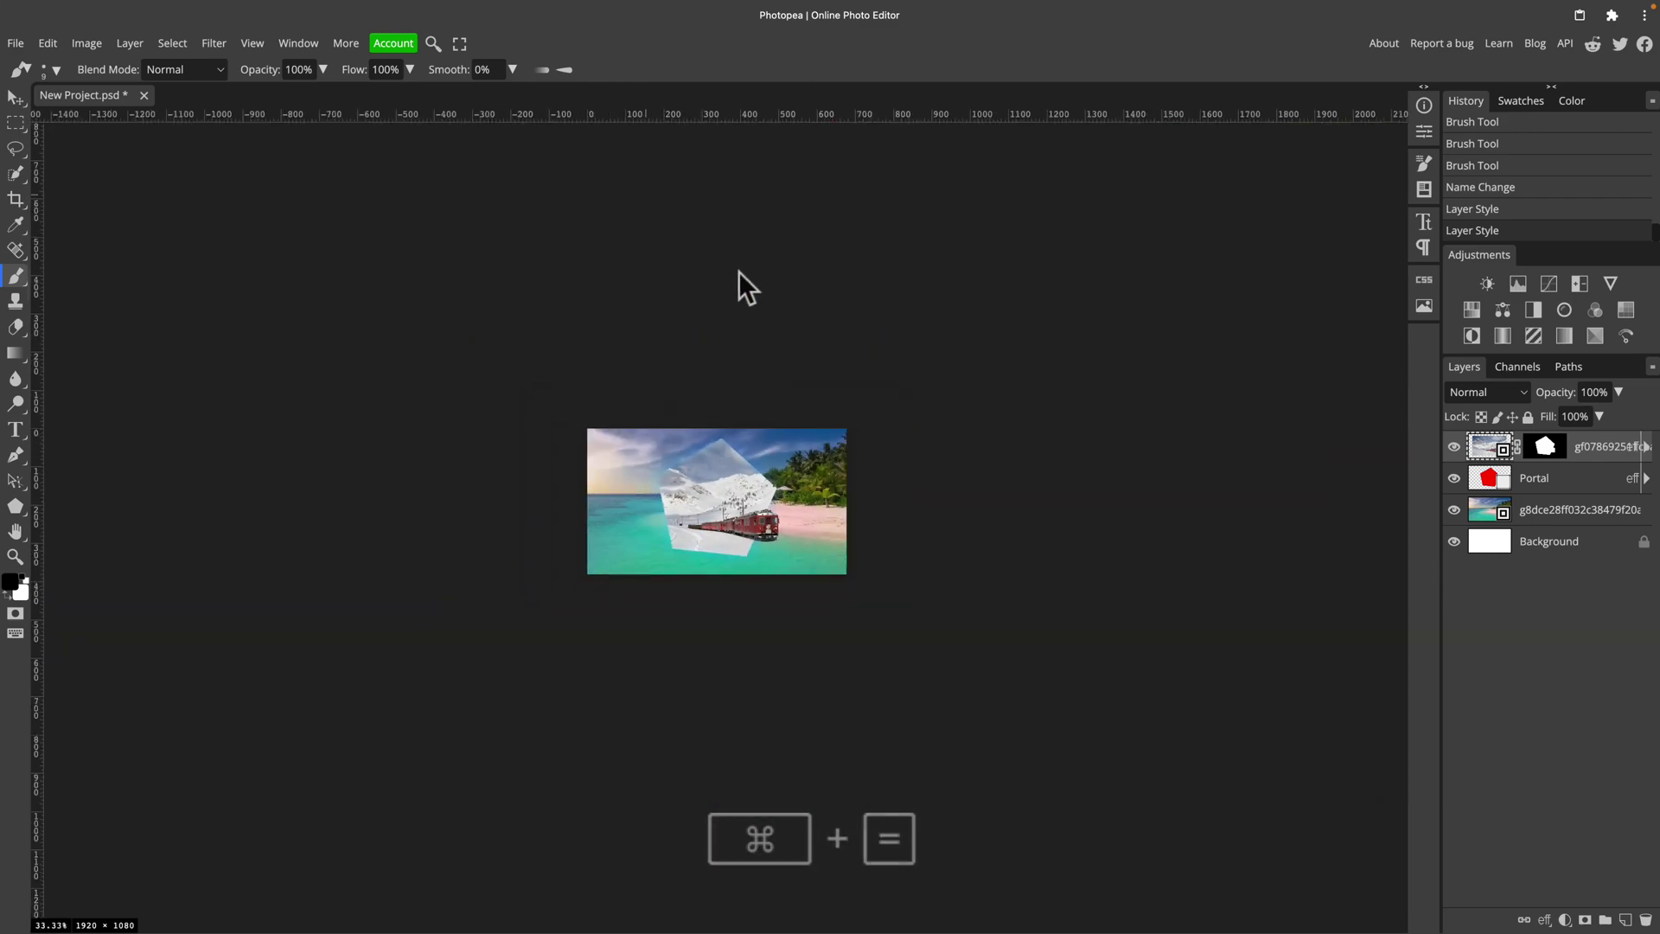
{"action": "key", "text": "super+equal"}
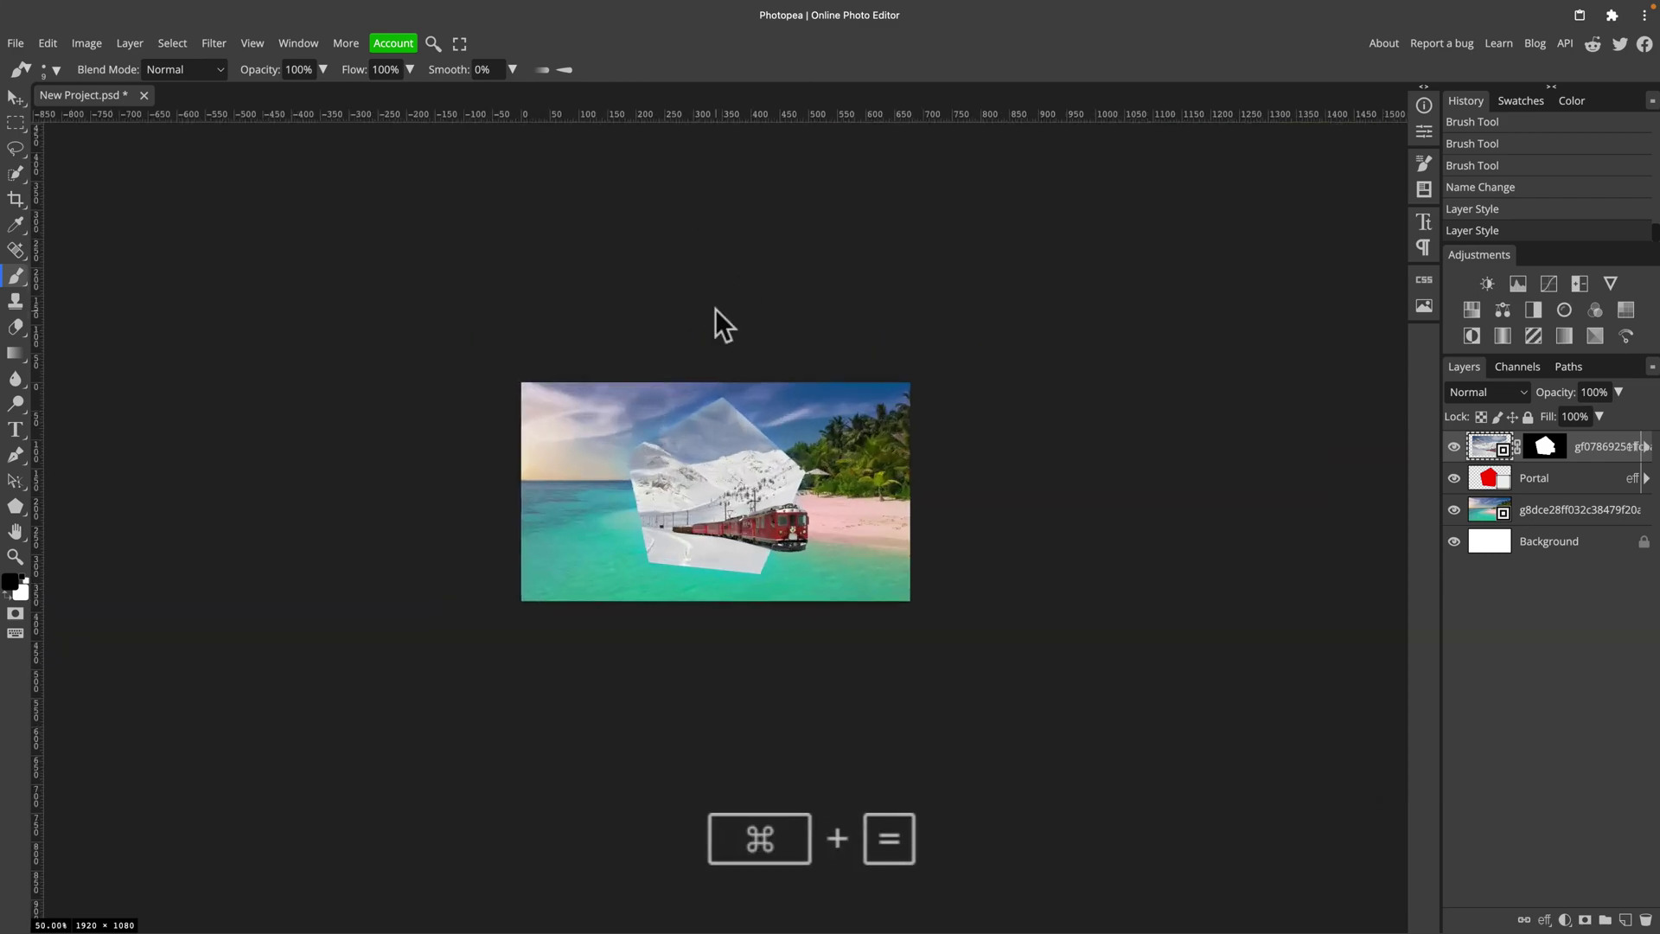
{"action": "key", "text": "super+equal"}
{"action": "key", "text": "super+equal"}
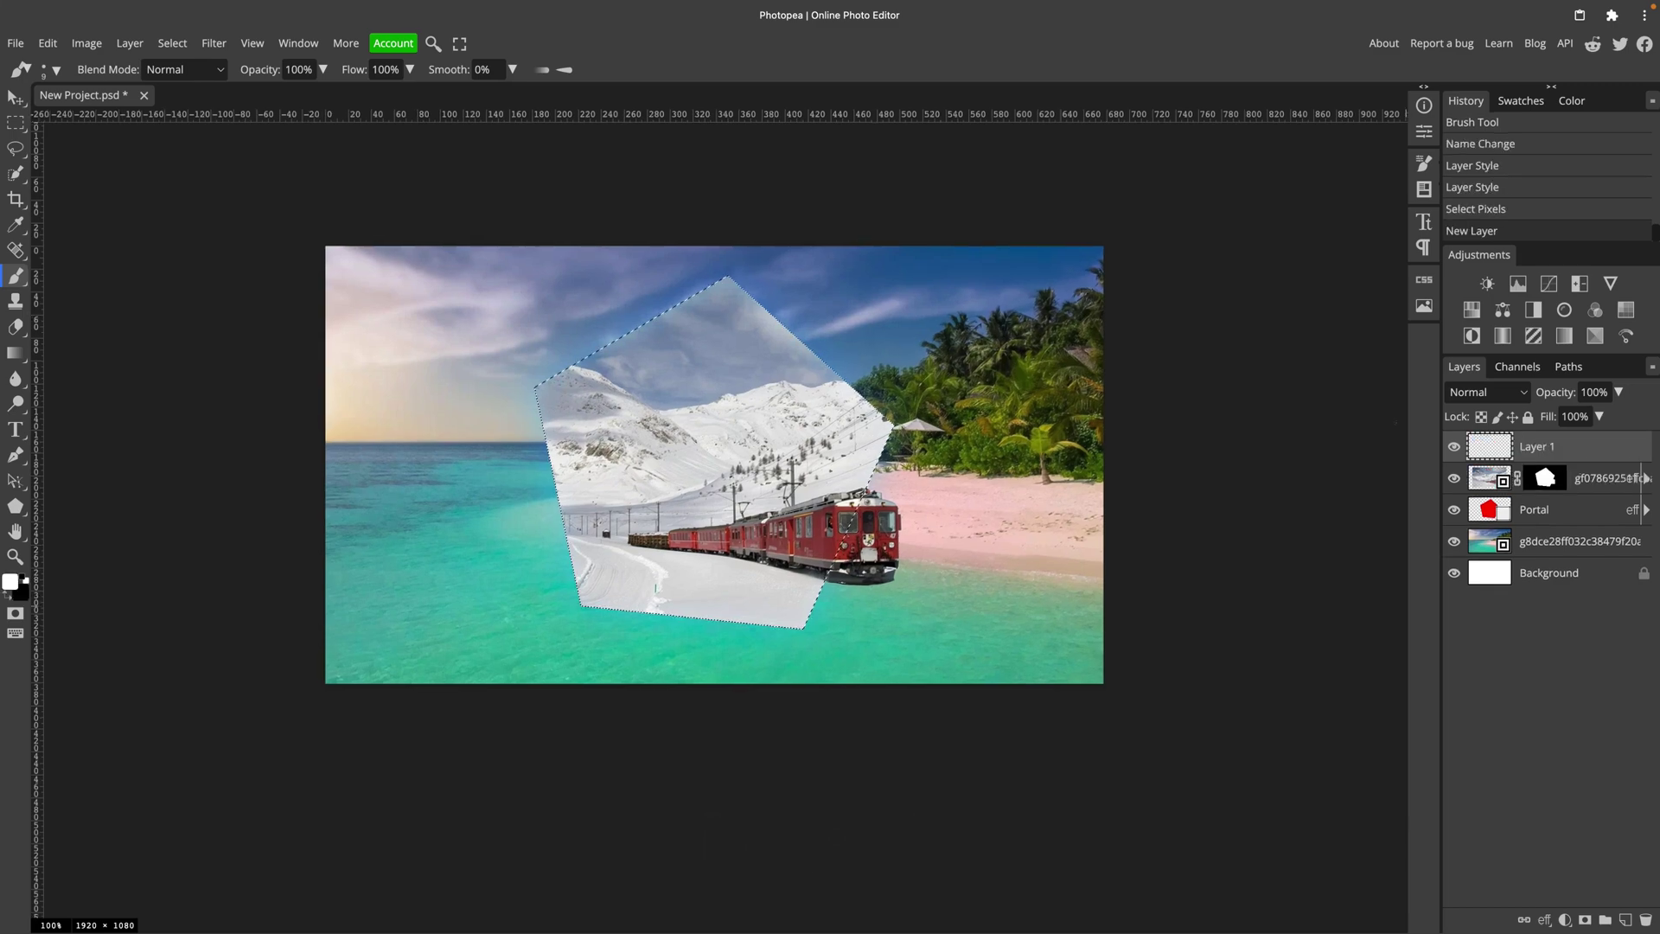
{"action": "key", "text": "super+d"}
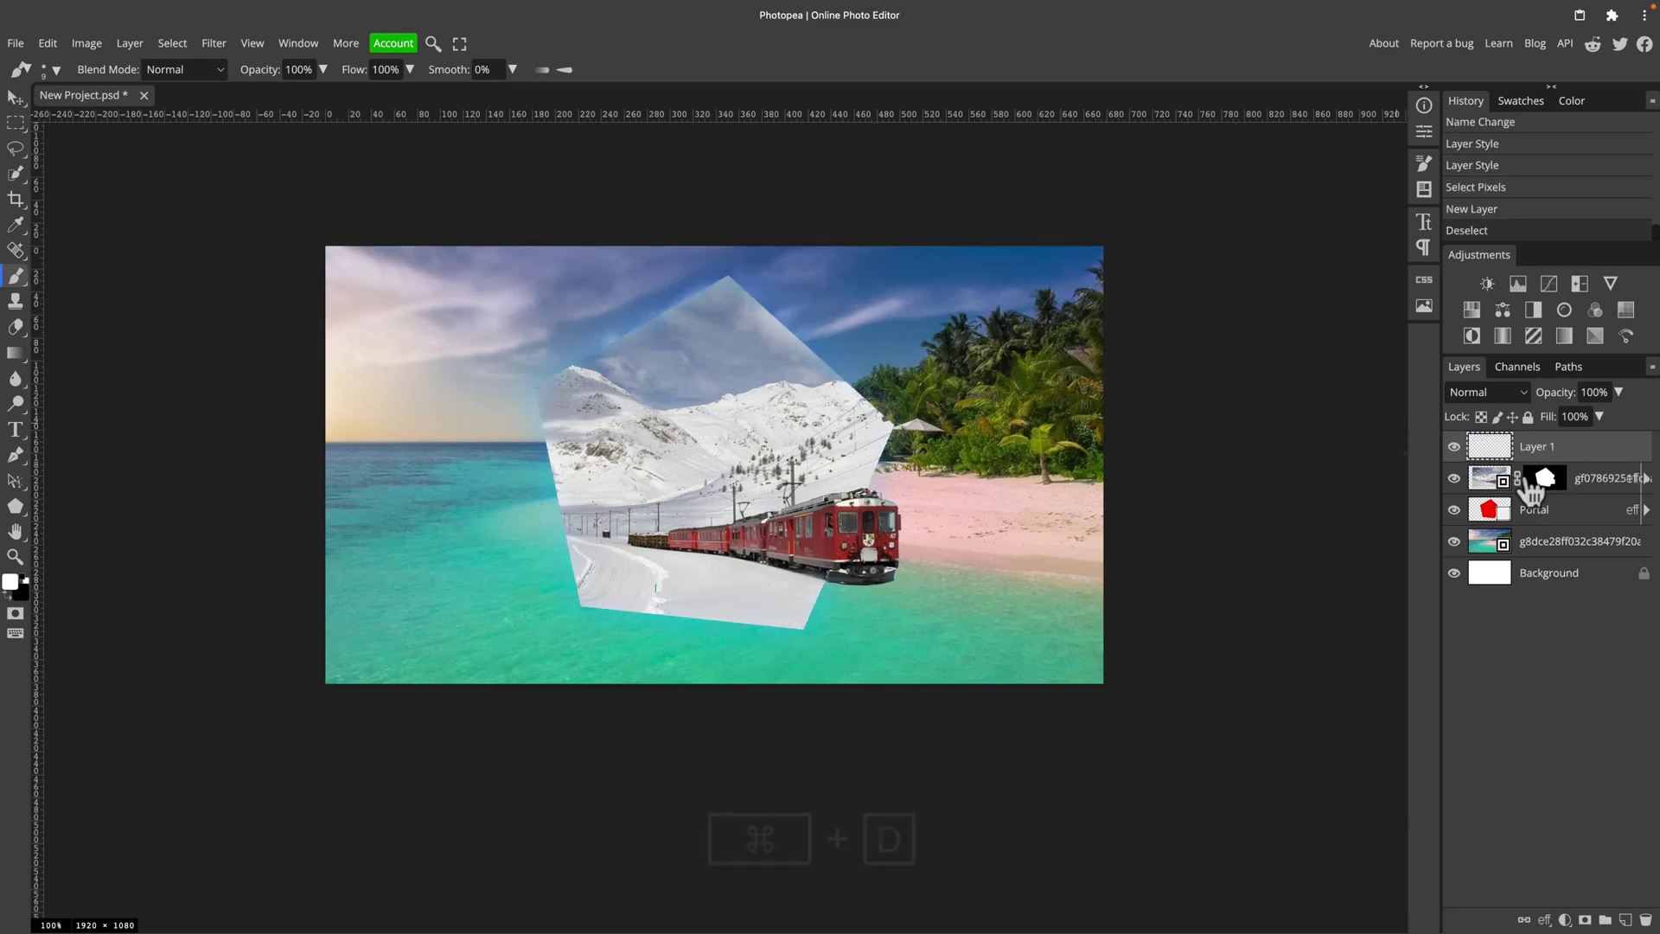
{"action": "left_click", "coordinate": [1489, 511], "text": "super"}
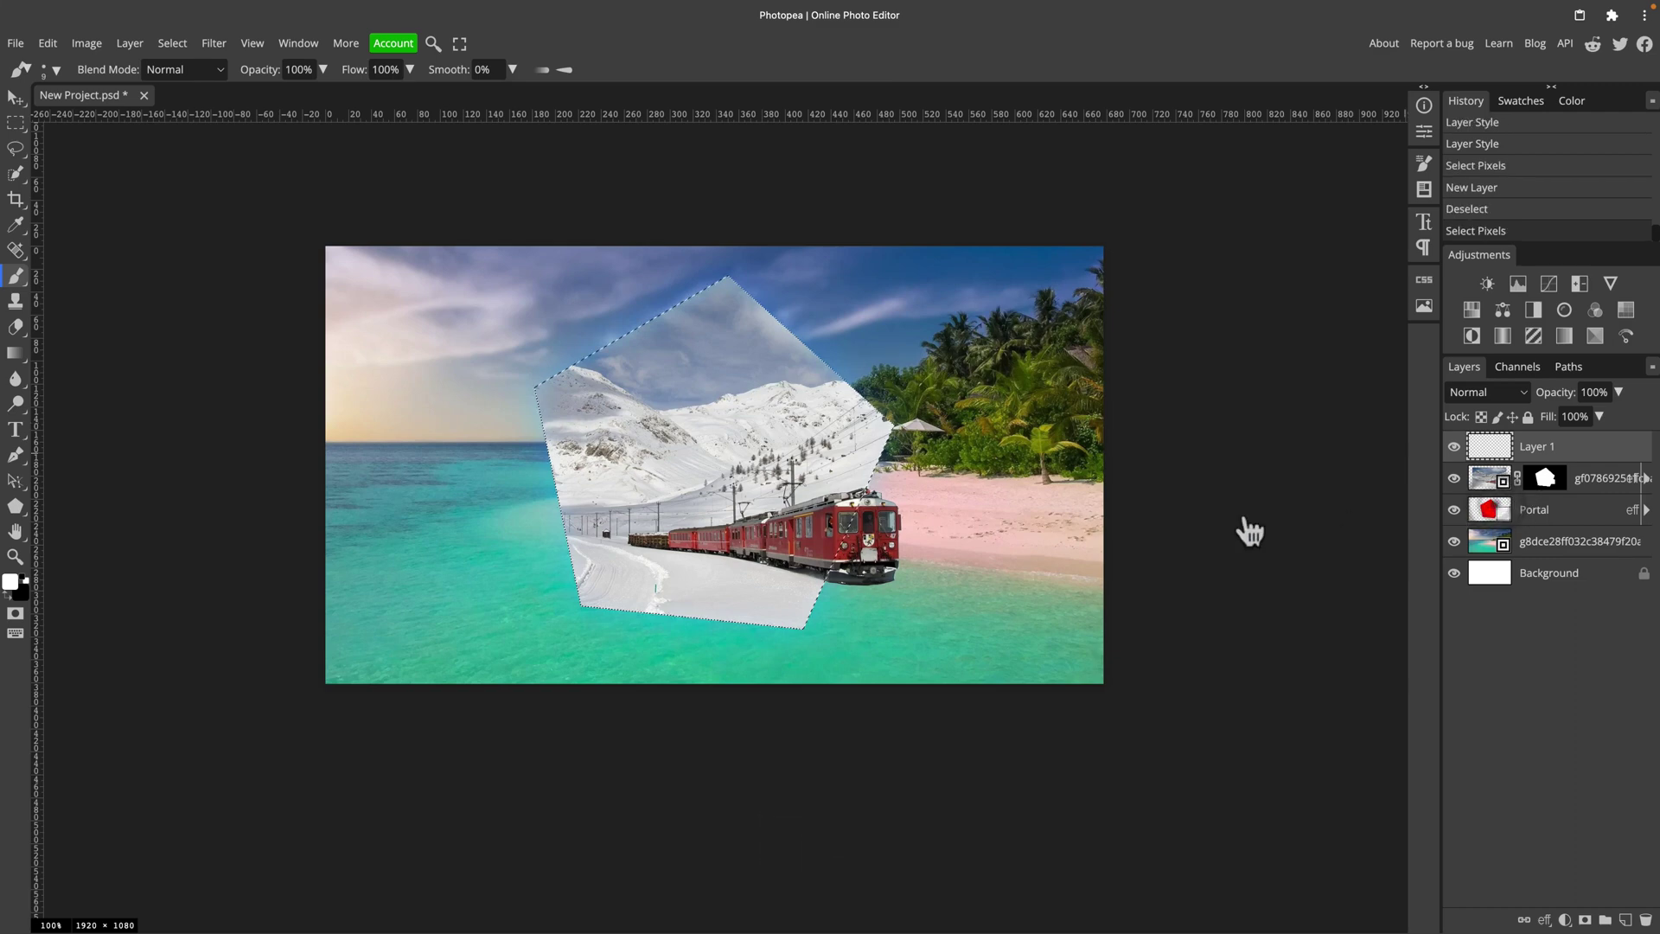
{"action": "left_click", "coordinate": [45, 44]}
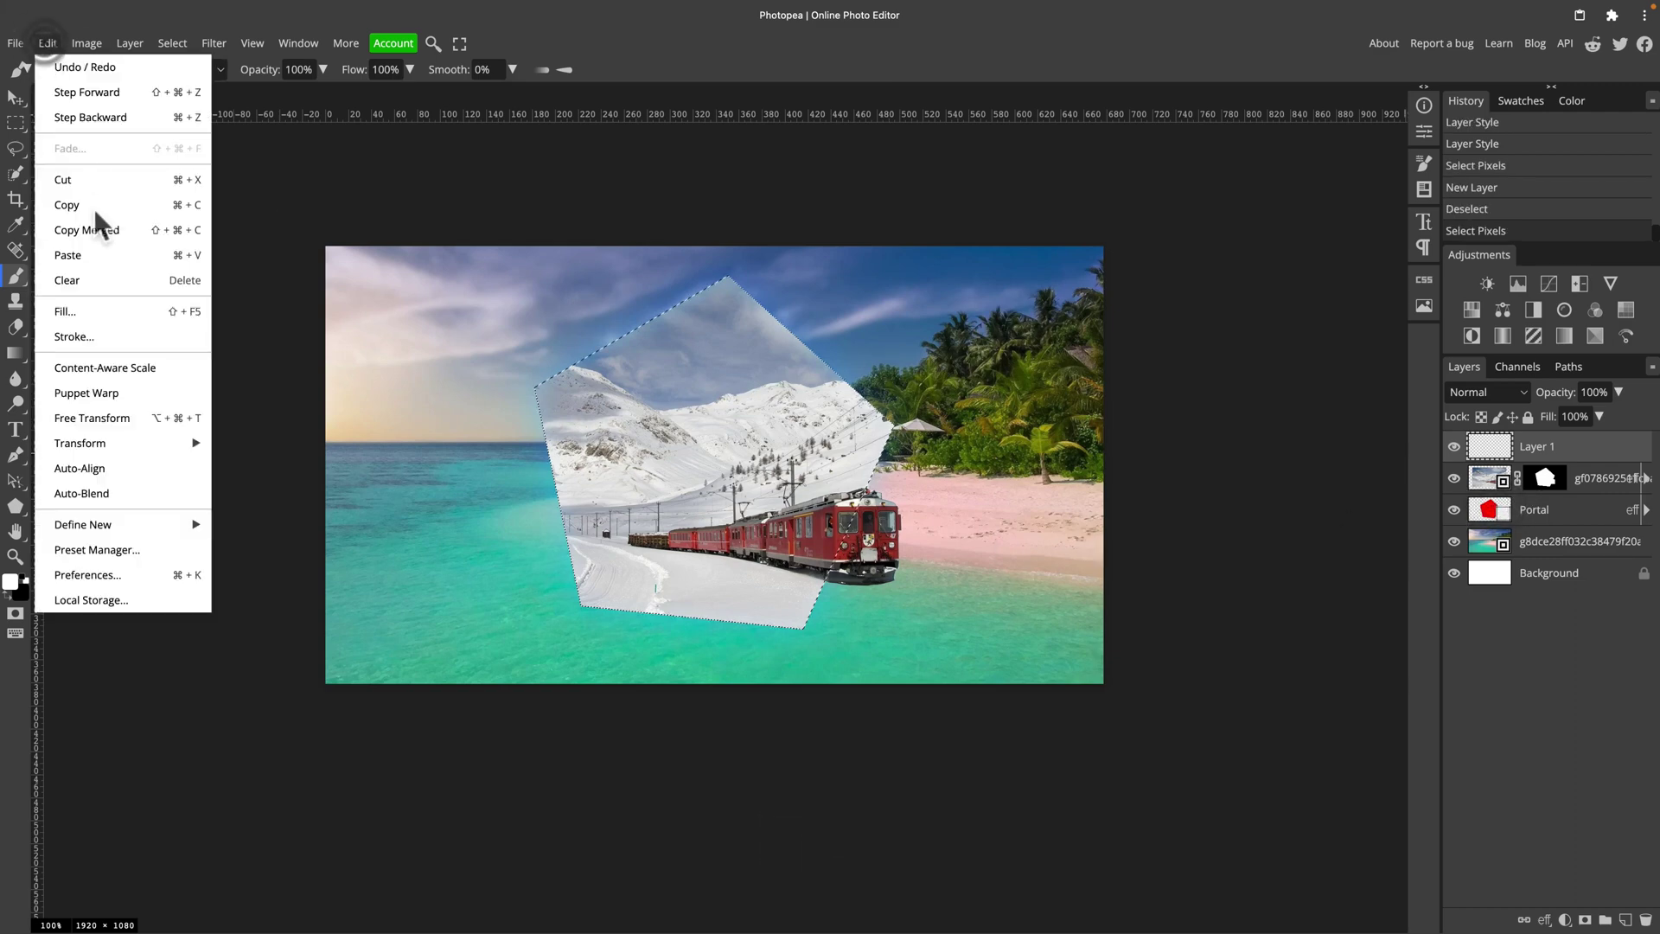
{"action": "left_click", "coordinate": [121, 339]}
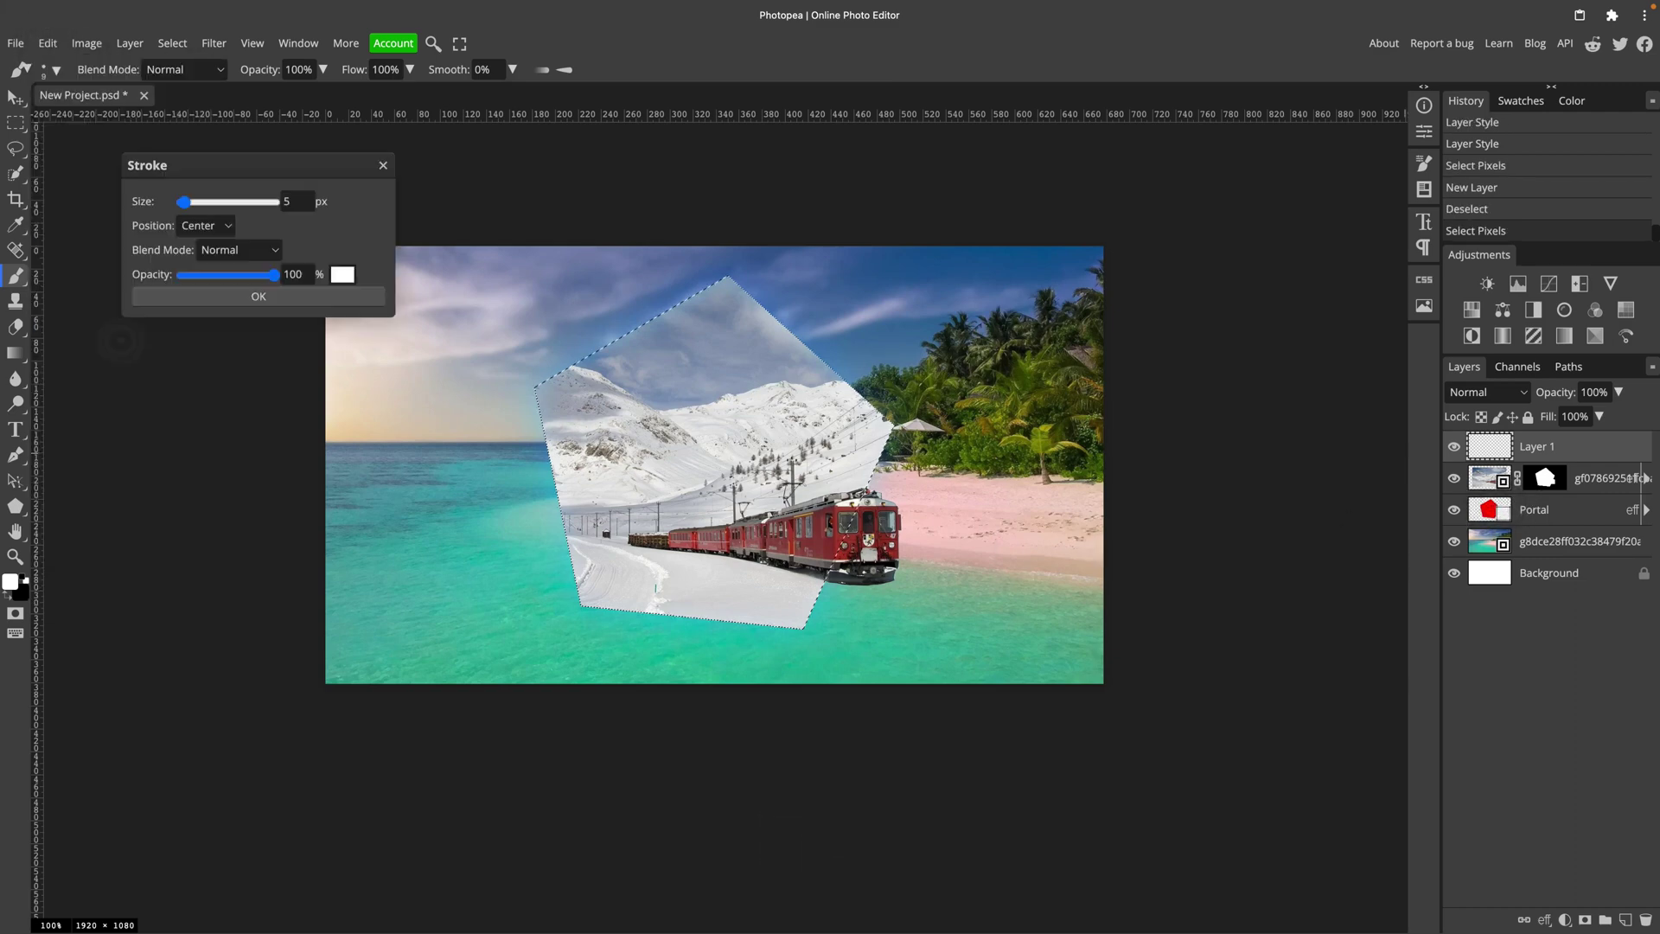
{"action": "left_click", "coordinate": [273, 298]}
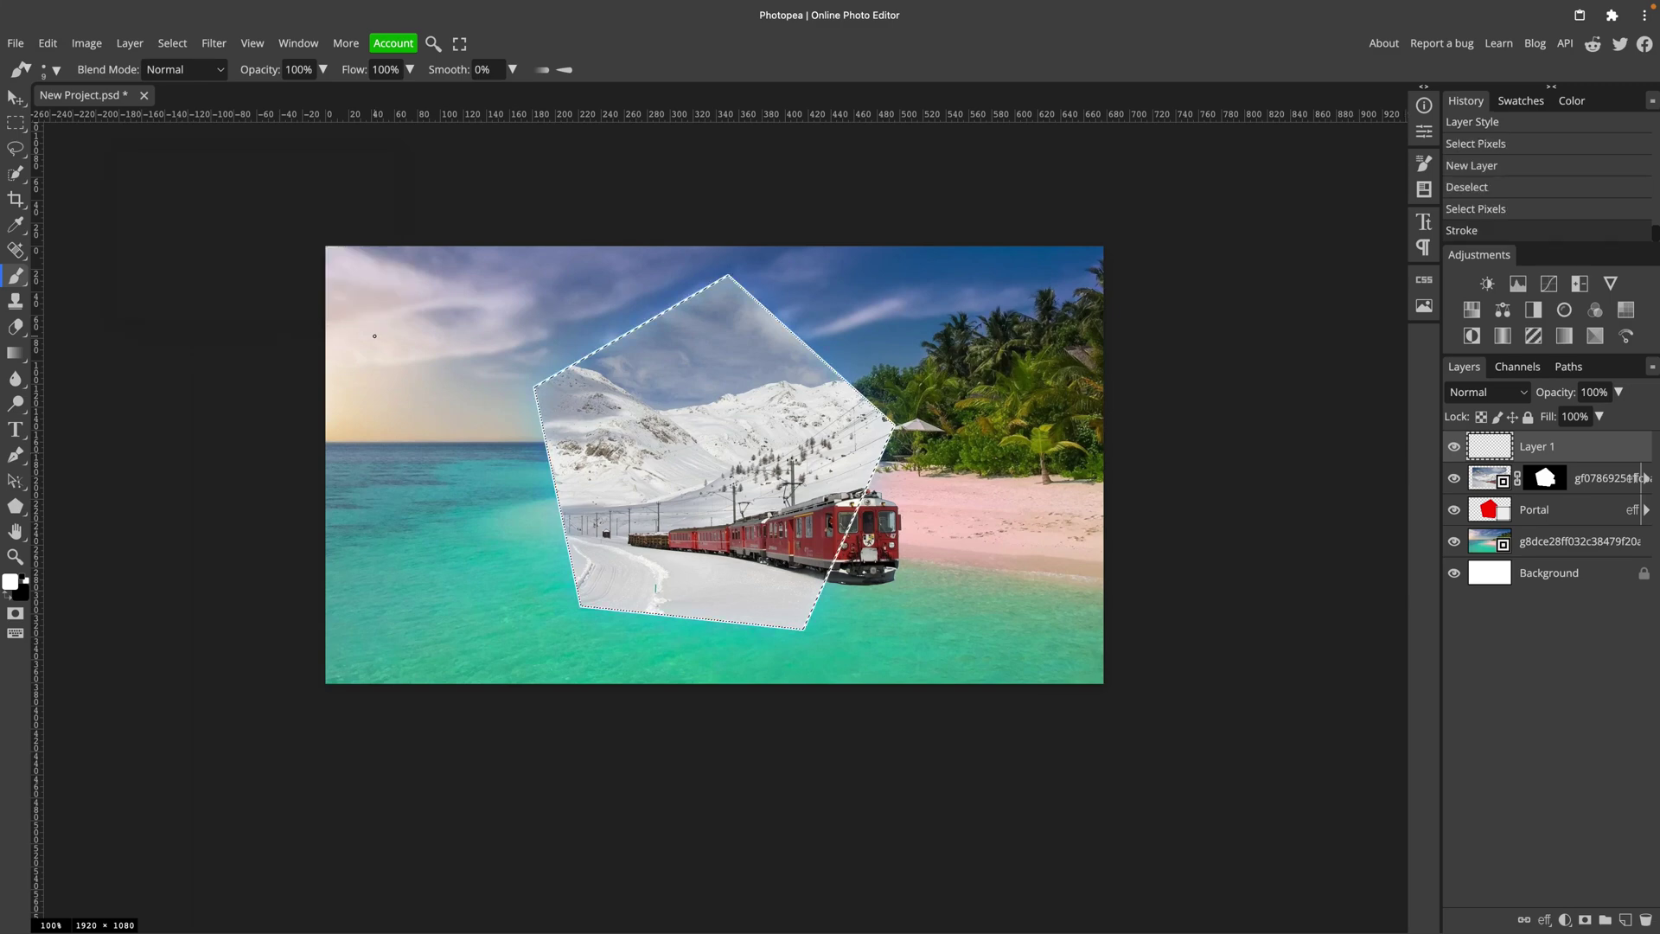
{"action": "key", "text": "super+d"}
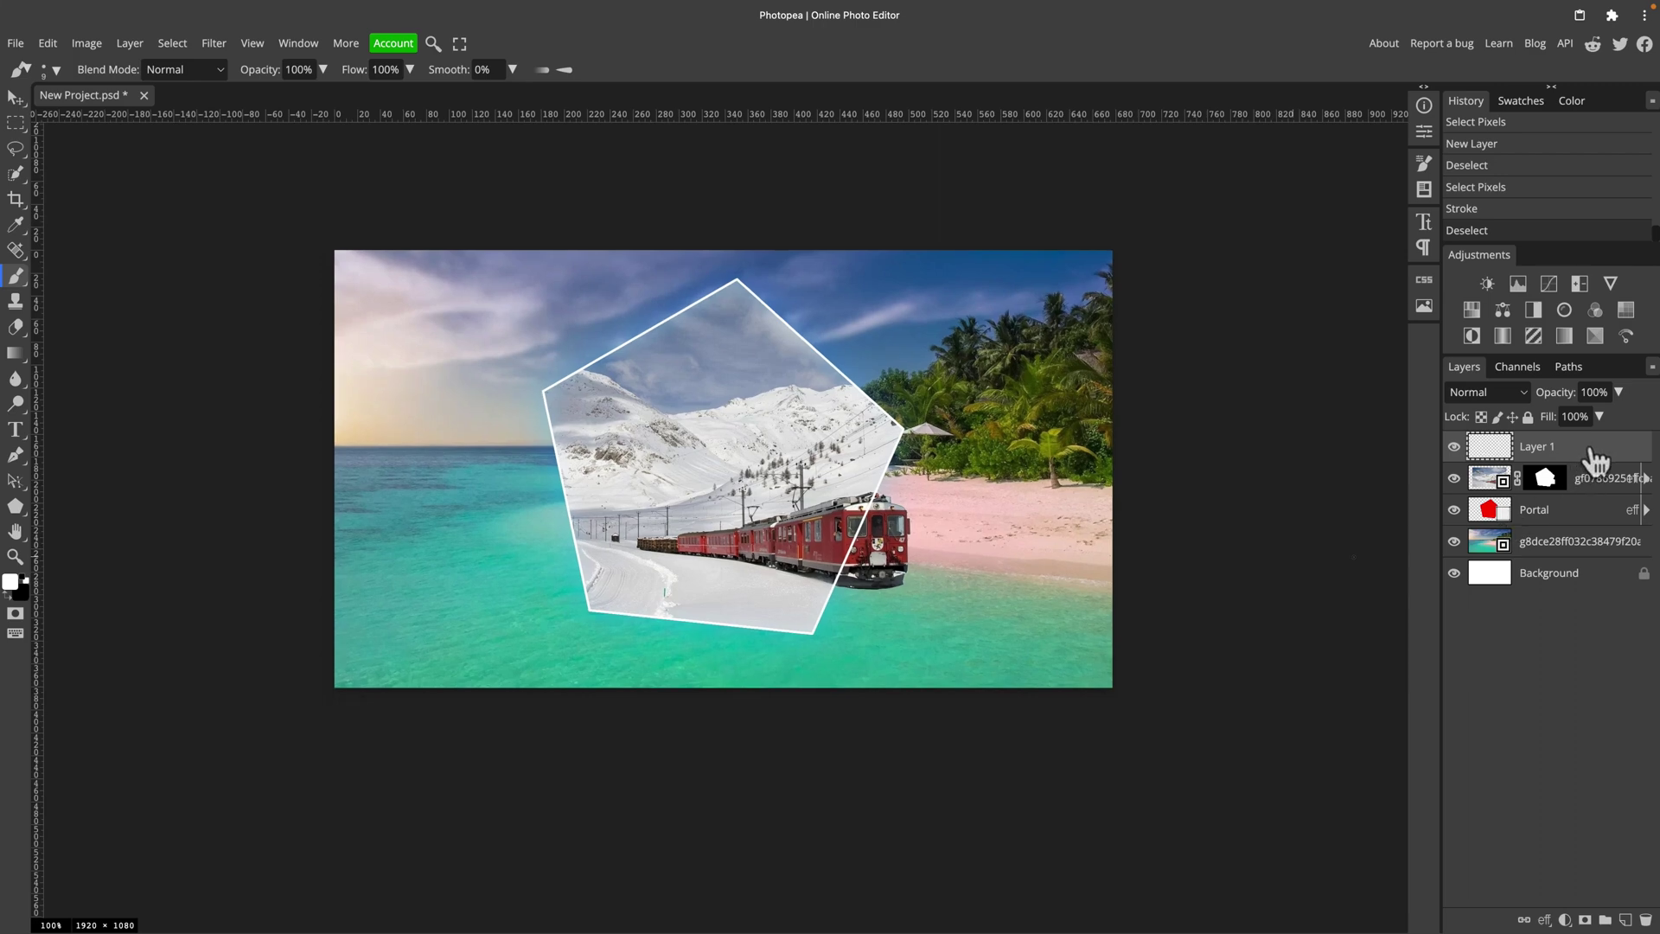
{"action": "left_click_drag", "start_coordinate": [1586, 475], "coordinate": [1580, 486]}
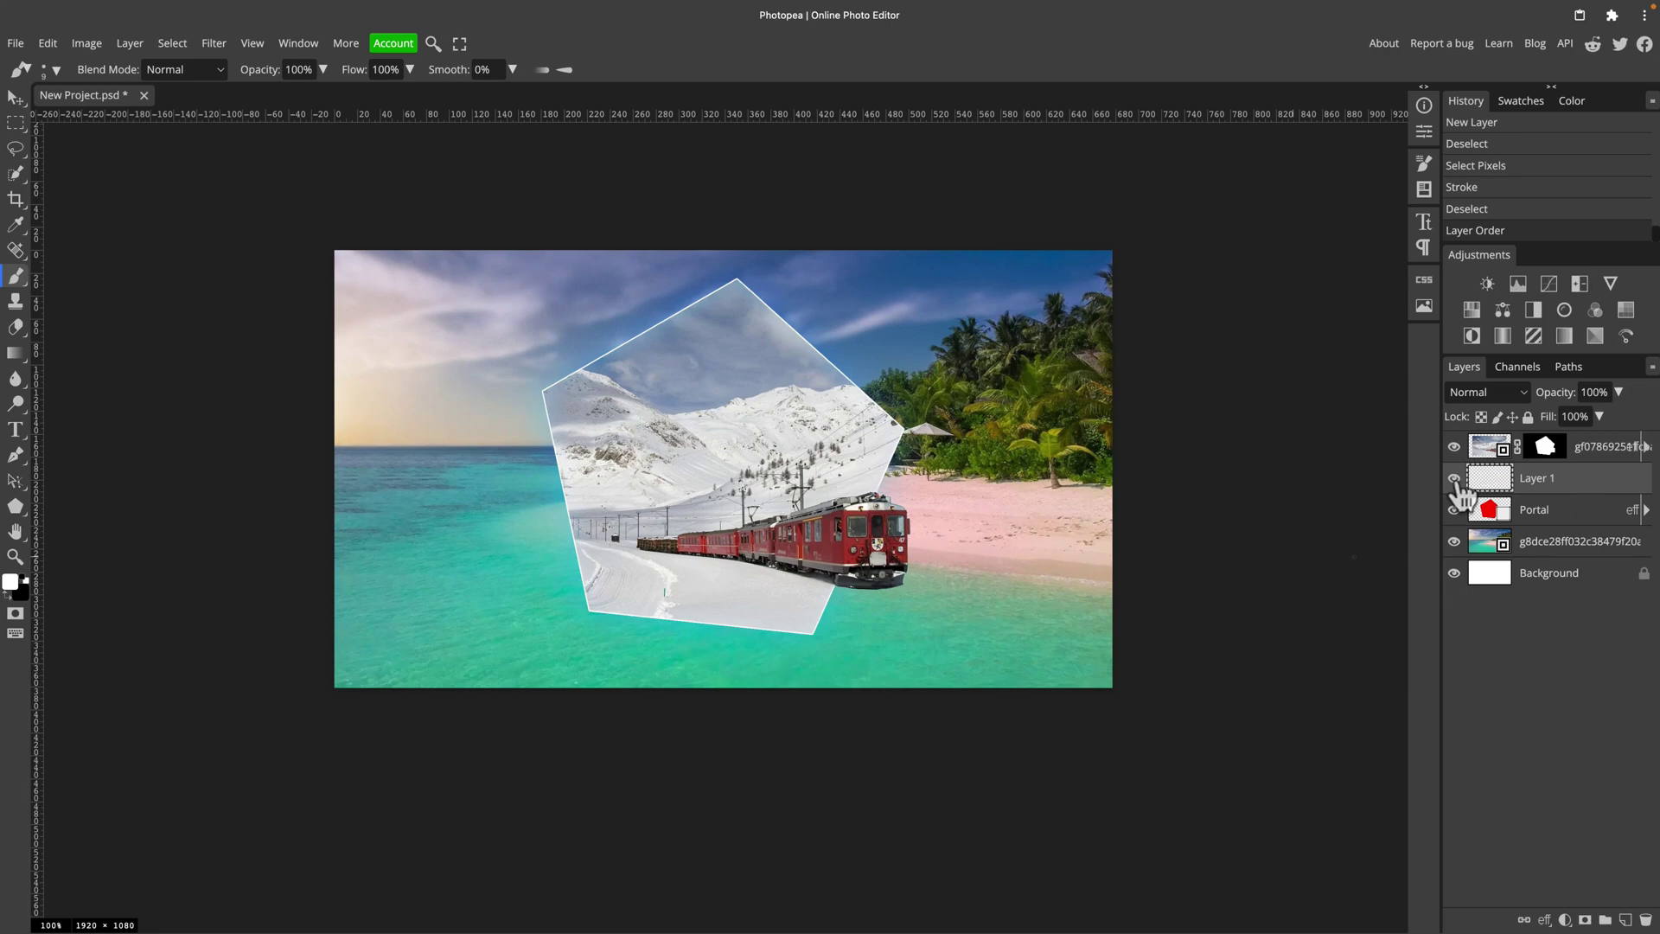
{"action": "left_click", "coordinate": [1455, 479]}
{"action": "left_click", "coordinate": [1455, 479]}
{"action": "left_click_drag", "start_coordinate": [1623, 480], "coordinate": [1600, 437]}
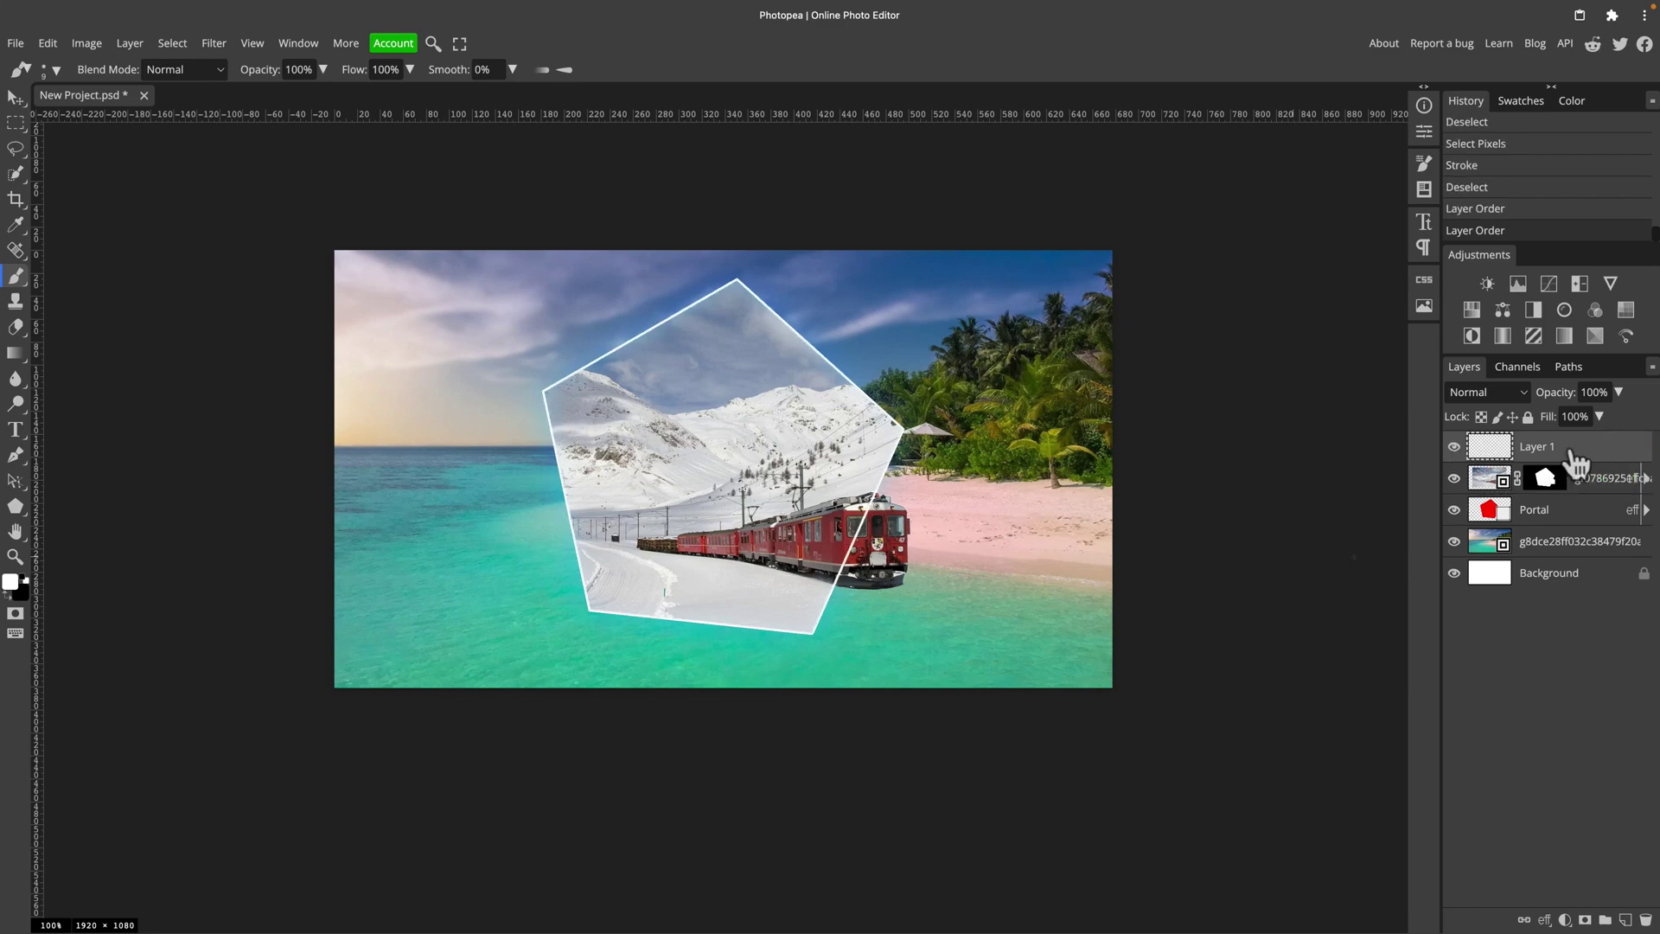
{"action": "key", "text": "super+equal"}
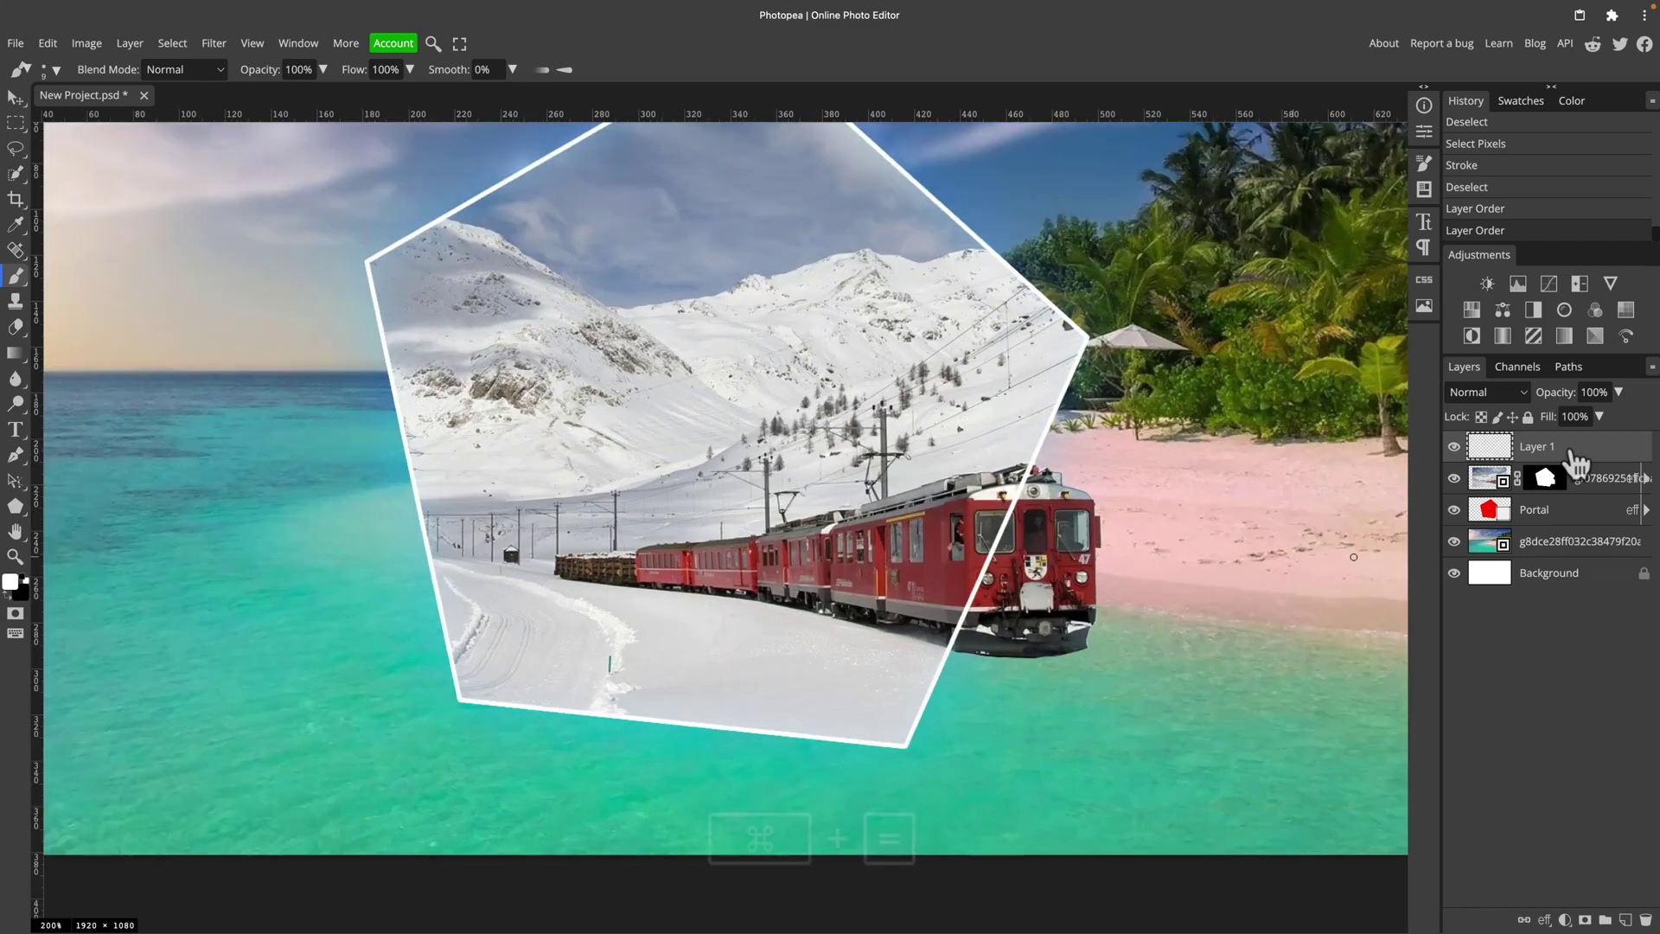
{"action": "left_click", "coordinate": [1545, 477], "text": "super"}
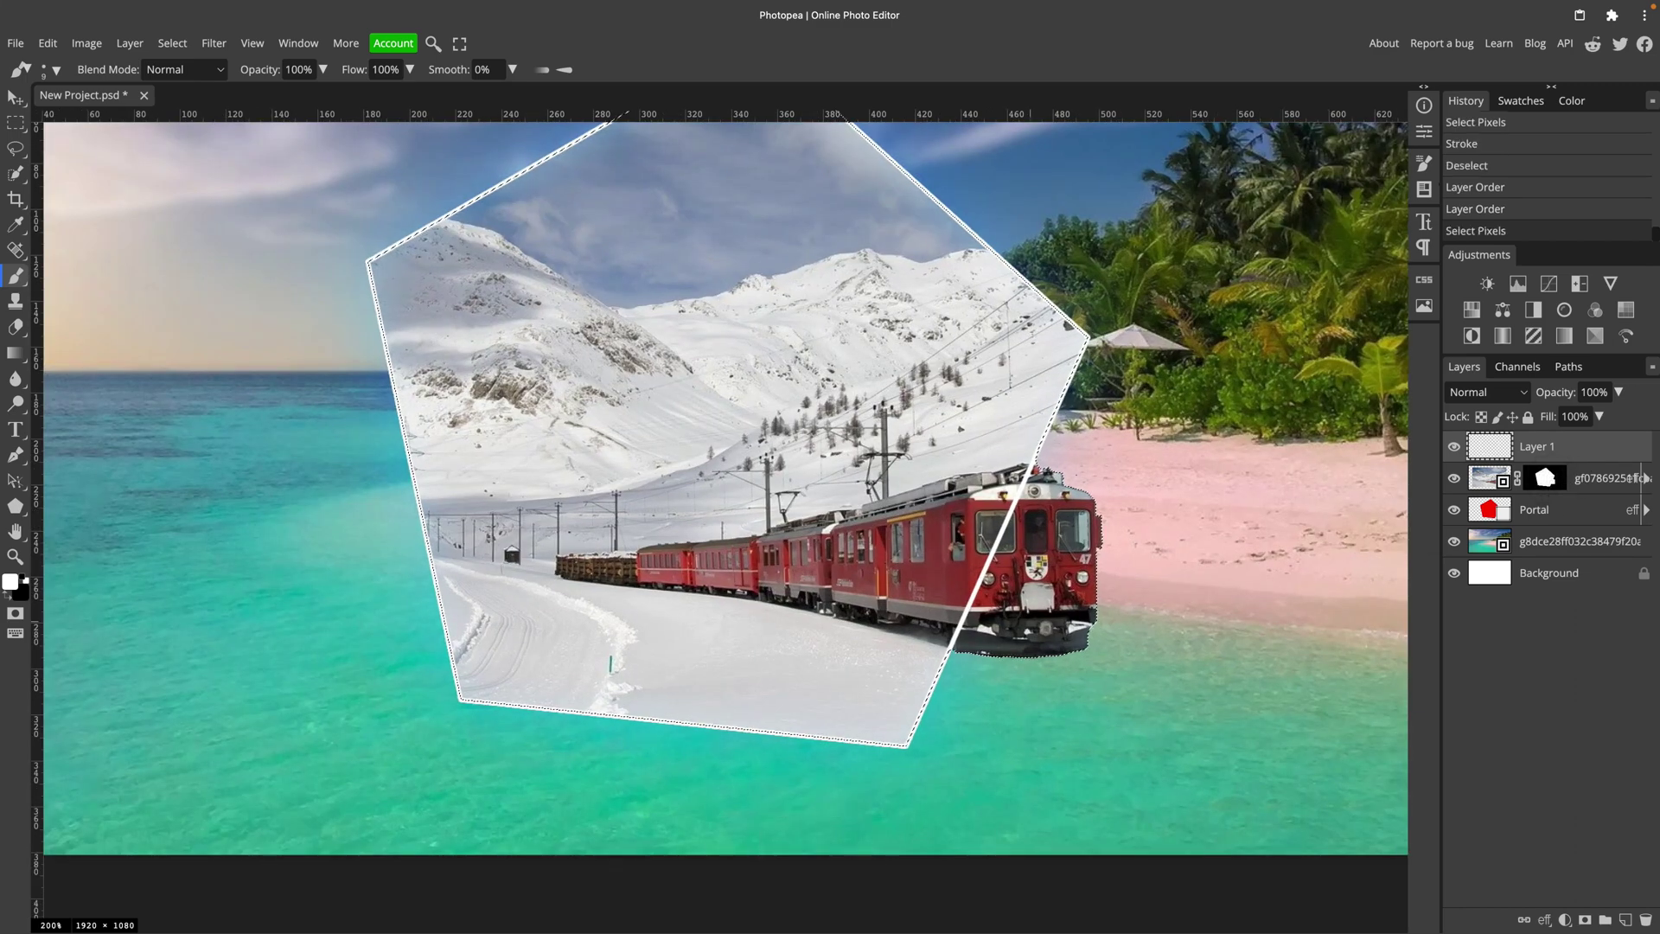
{"action": "scroll", "coordinate": [228, 516], "scroll_direction": "right", "scroll_amount": 1}
{"action": "key", "text": "super+d"}
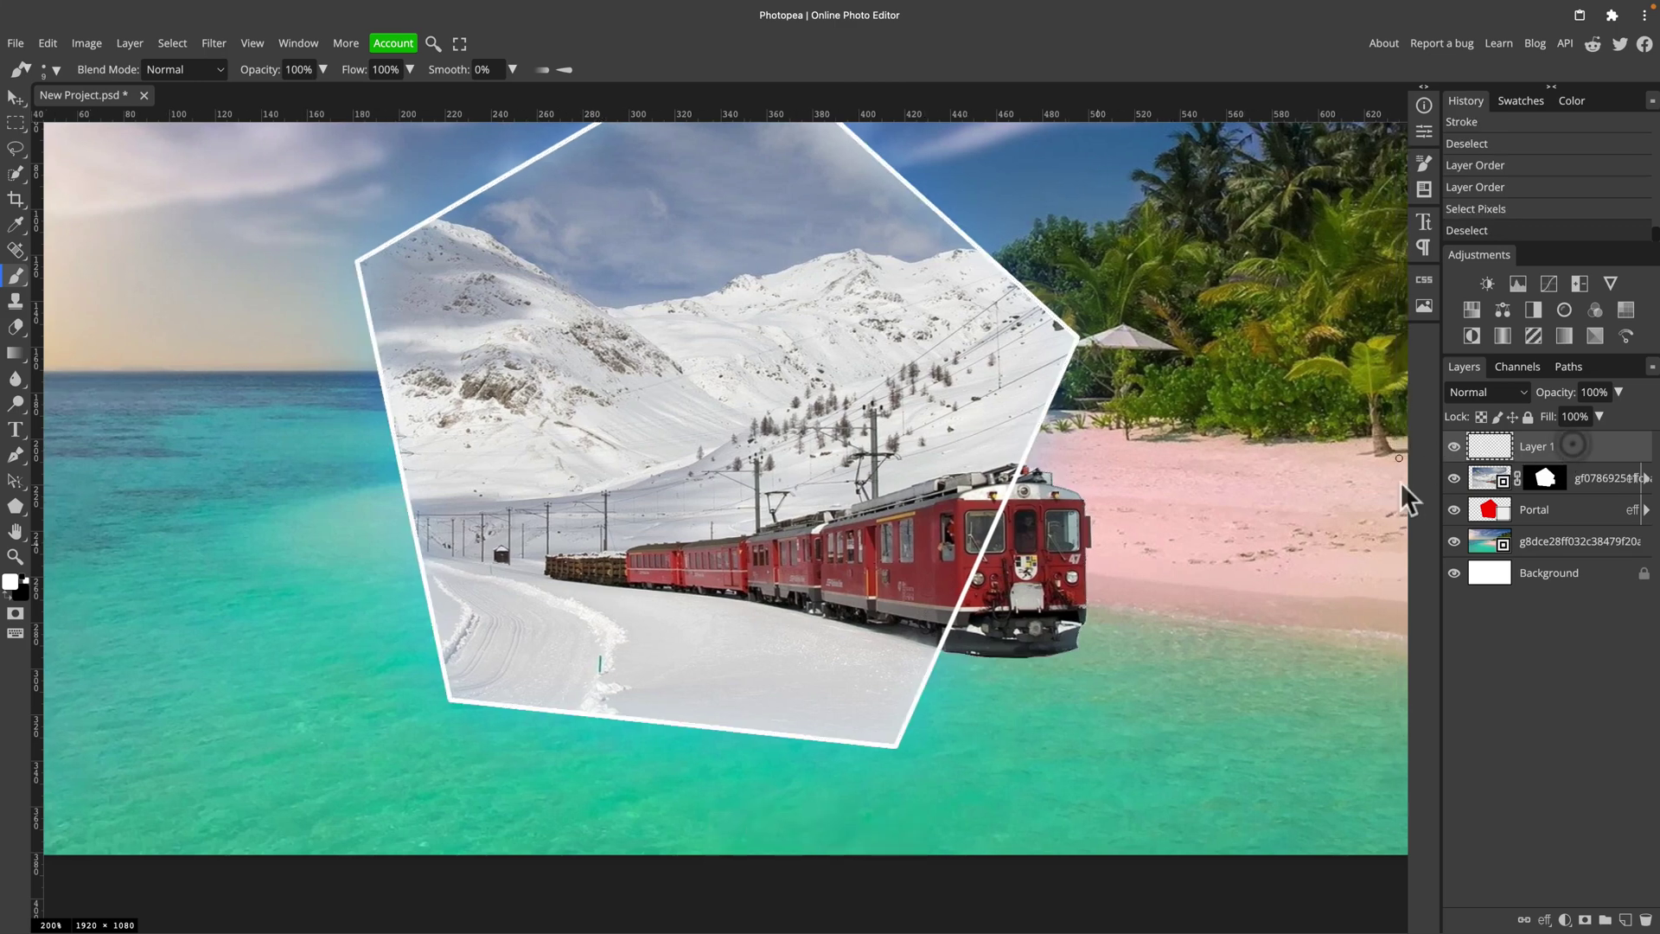
Step: Switch to the Eraser with a softened, enlarged brush
{"action": "right_click", "coordinate": [24, 331]}
{"action": "left_click", "coordinate": [59, 328]}
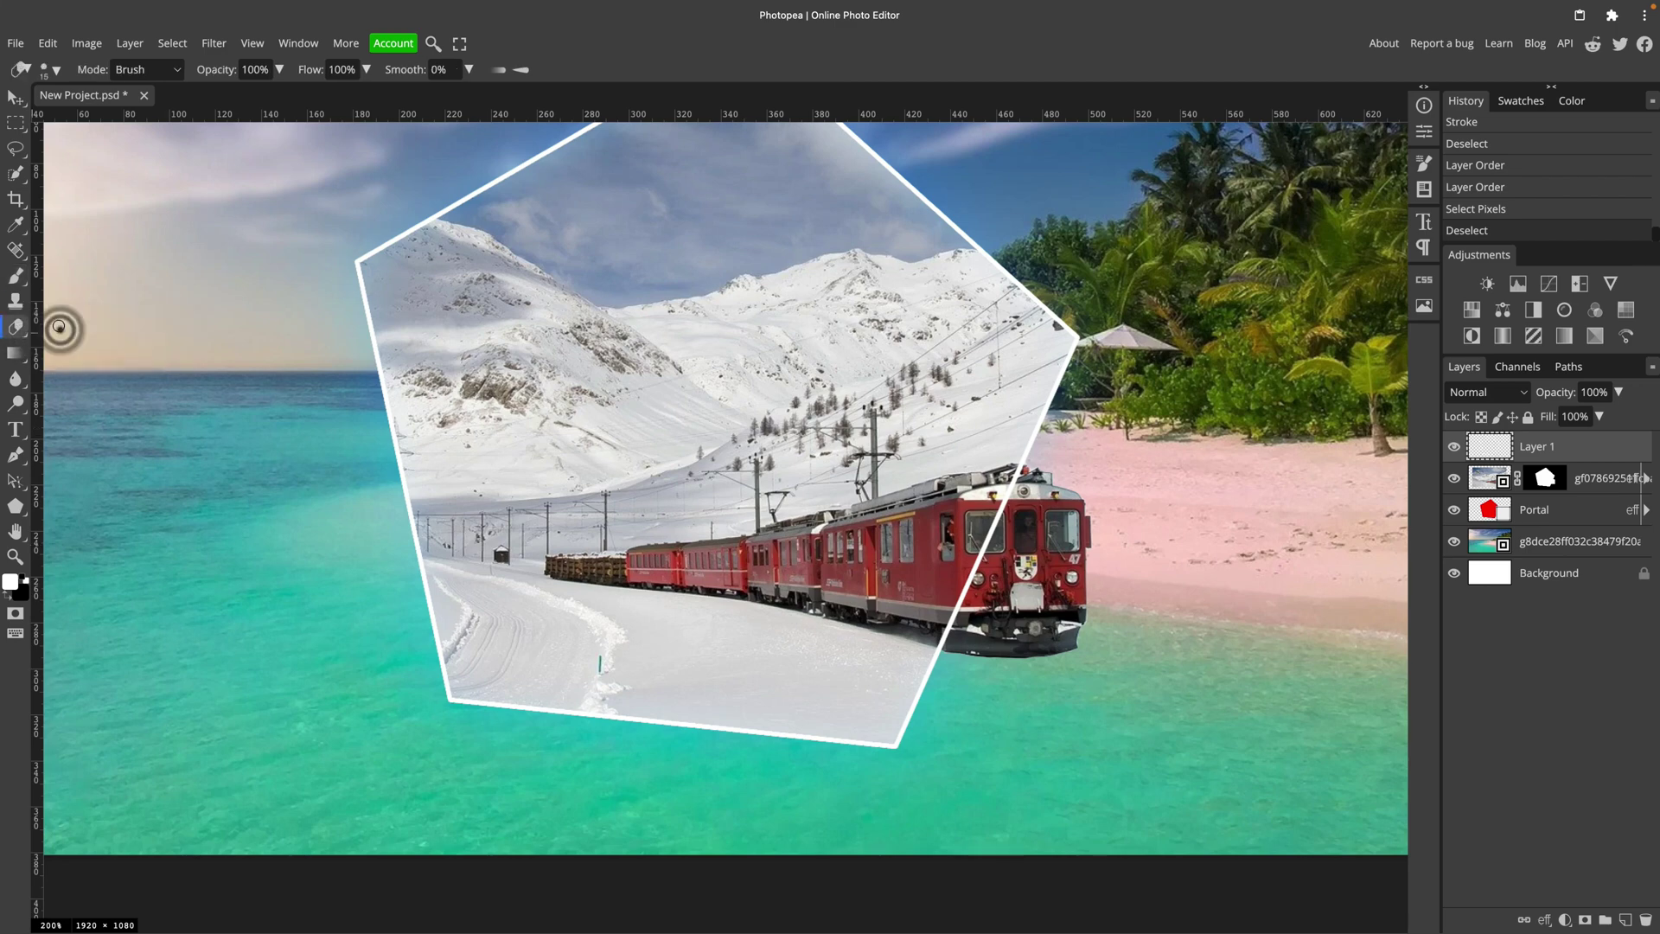
{"action": "left_click", "coordinate": [57, 69]}
{"action": "left_click_drag", "start_coordinate": [150, 139], "coordinate": [140, 155]}
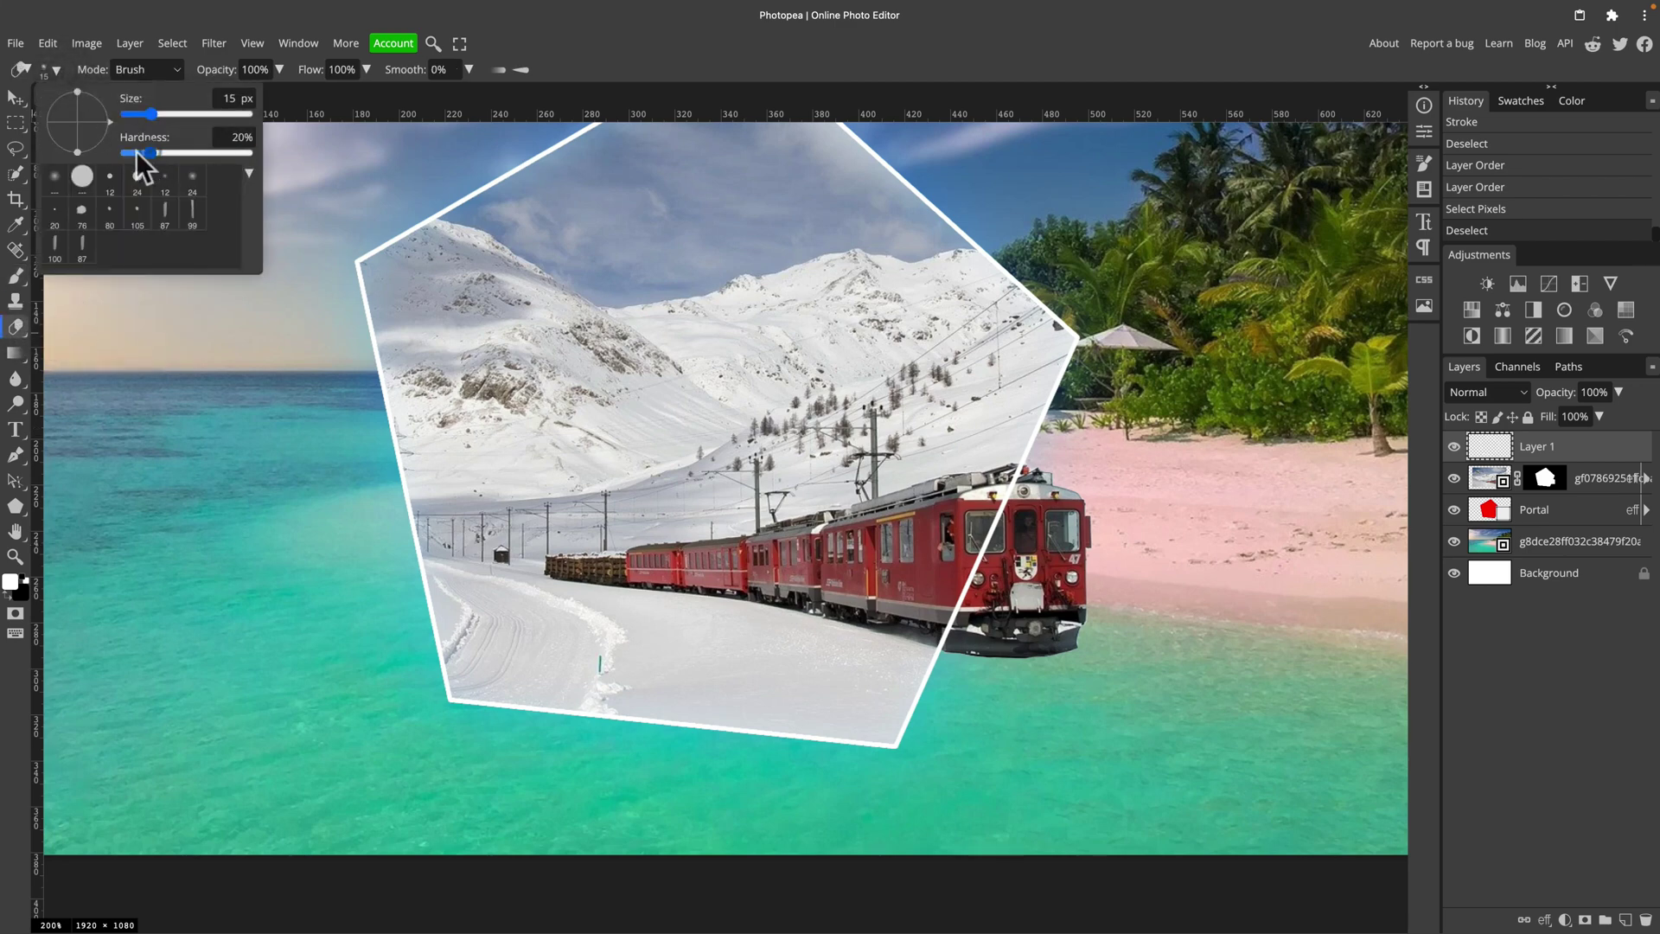
{"action": "left_click", "coordinate": [309, 91]}
{"action": "key", "text": "bracketright"}
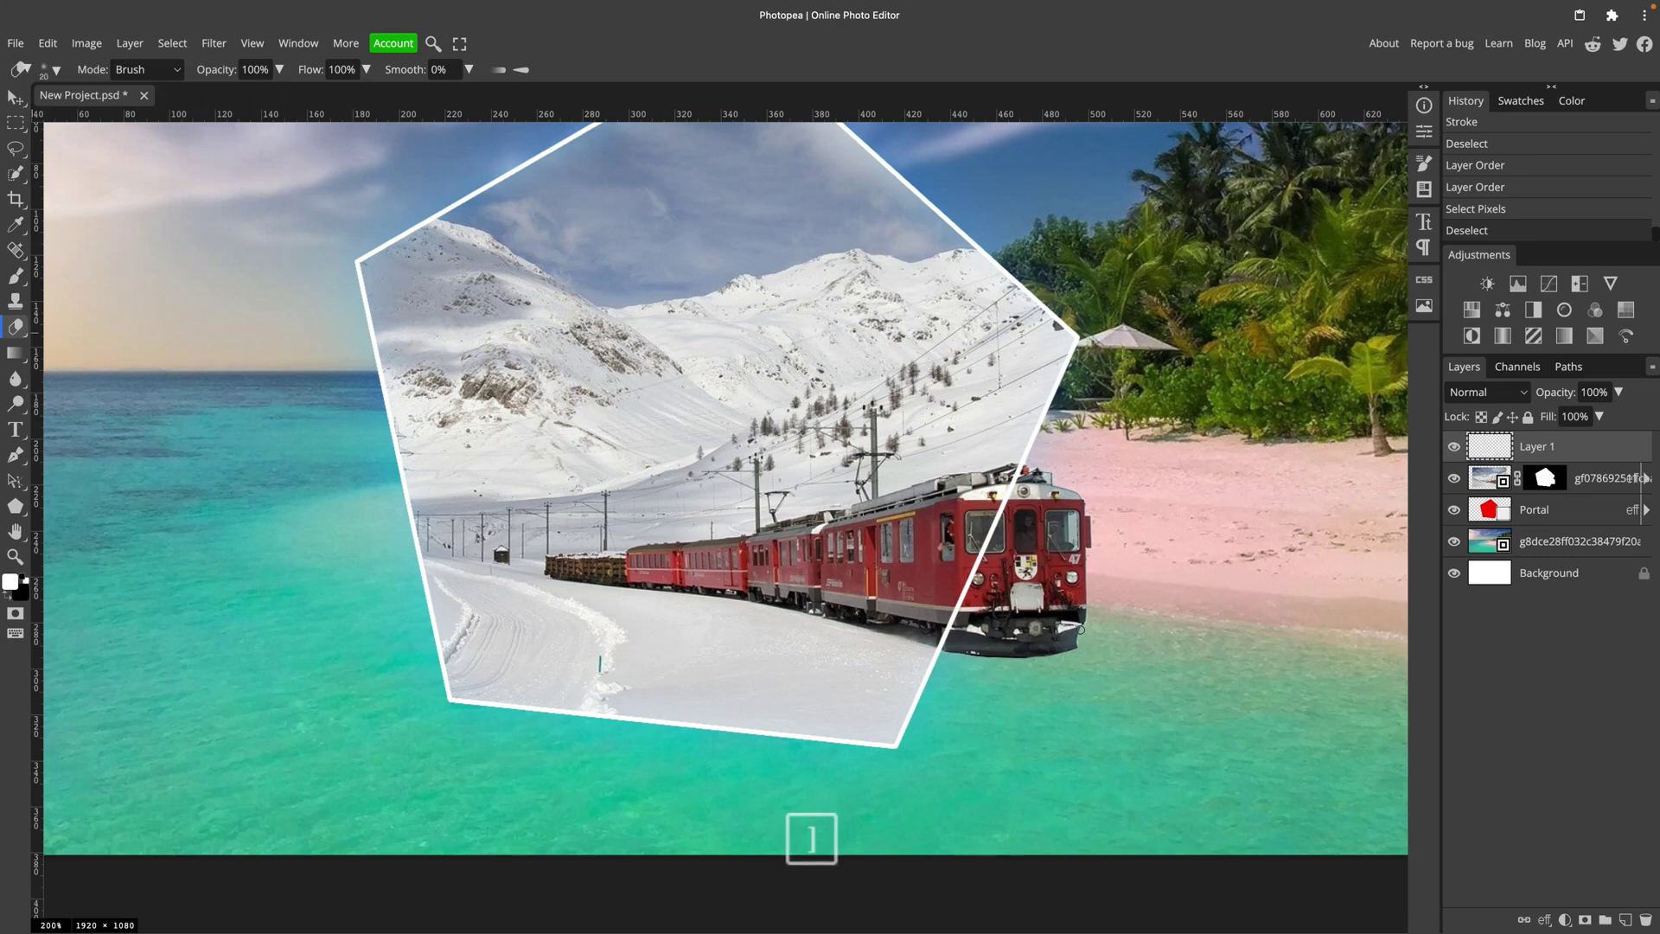
{"action": "key", "text": "bracketright"}
{"action": "key", "text": "bracketright"}
{"action": "key", "text": "bracketright"}
{"action": "key", "text": "bracketright"}
{"action": "key", "text": "bracketright"}
{"action": "key", "text": "bracketright"}
{"action": "key", "text": "bracketright"}
{"action": "key", "text": "bracketright"}
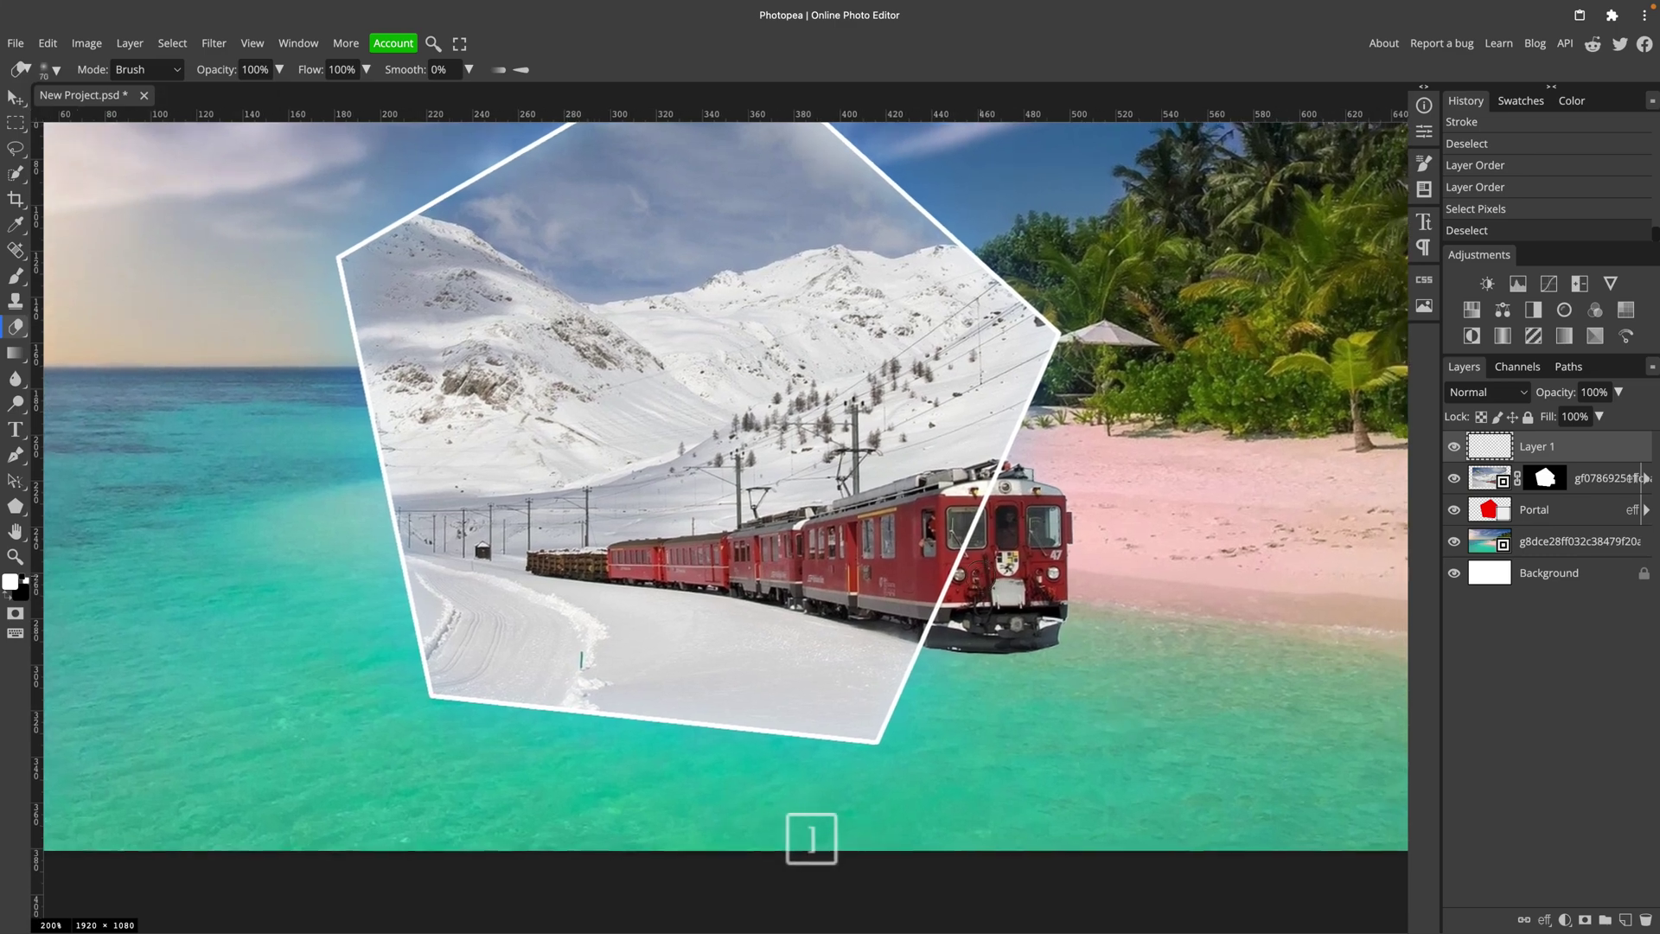
Step: Erase the white outline where it crosses the train's front on Layer 1
{"action": "mouse_move", "coordinate": [981, 484]}
{"action": "left_mouse_down"}
{"action": "mouse_move", "coordinate": [918, 599]}
{"action": "mouse_move", "coordinate": [941, 595]}
{"action": "mouse_move", "coordinate": [926, 648]}
{"action": "left_mouse_up"}
{"action": "key", "text": "bracketleft"}
{"action": "key", "text": "bracketleft"}
{"action": "key", "text": "bracketleft"}
{"action": "key", "text": "bracketleft"}
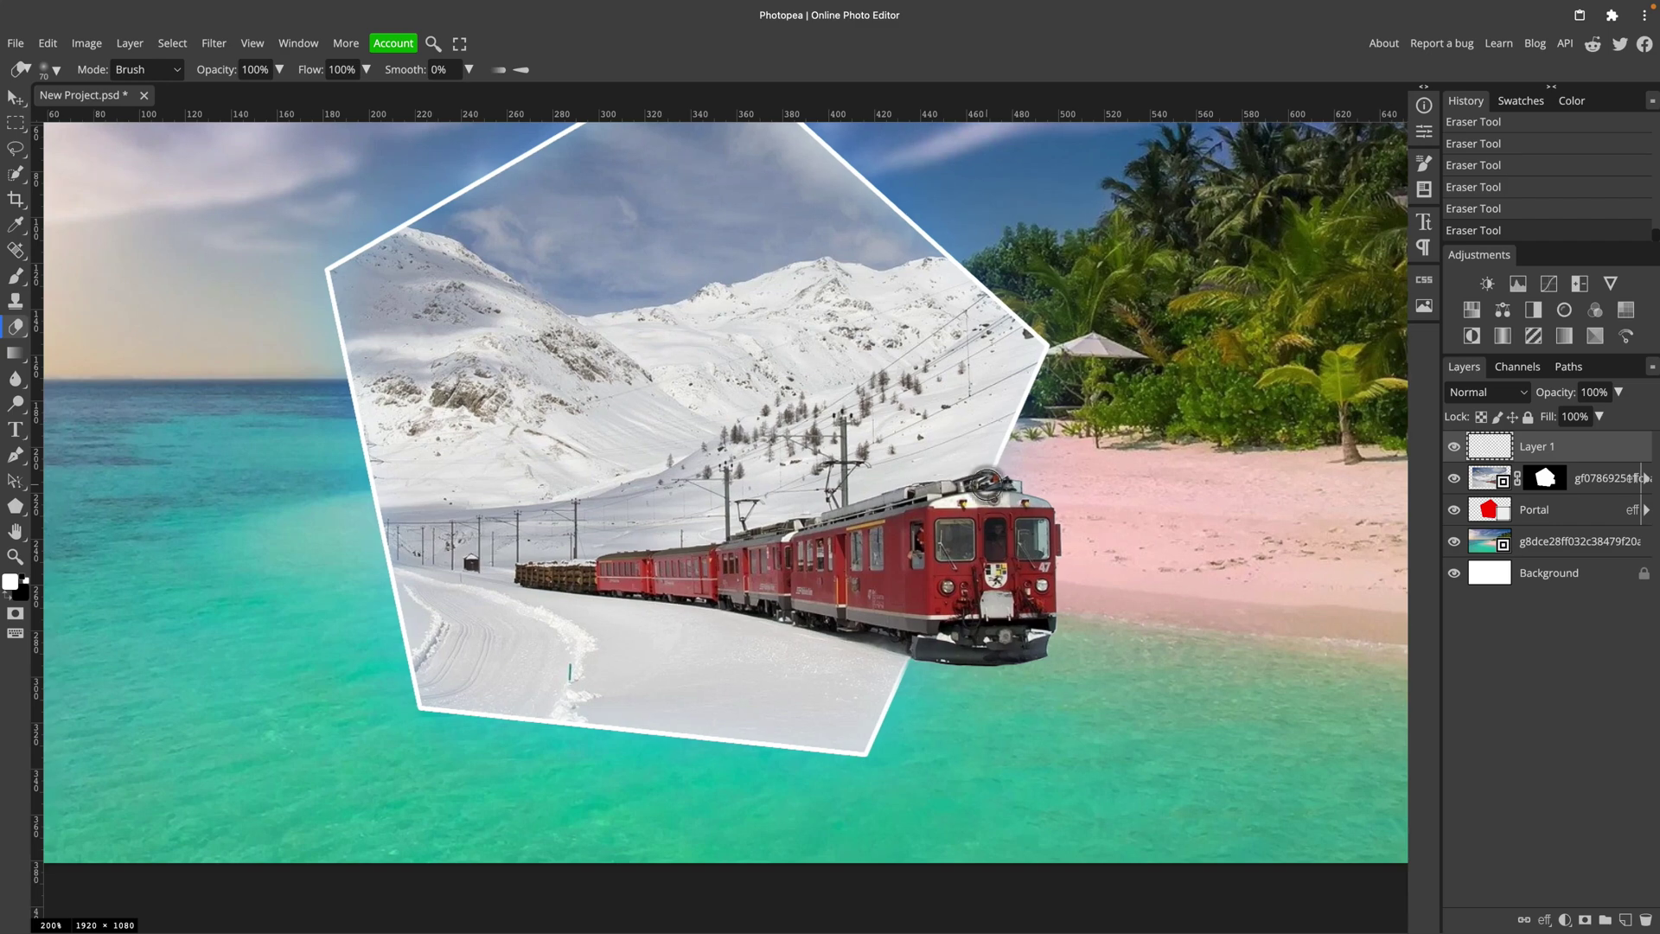
{"action": "key", "text": "bracketright"}
{"action": "key", "text": "bracketright"}
{"action": "key", "text": "bracketright"}
{"action": "key", "text": "bracketright"}
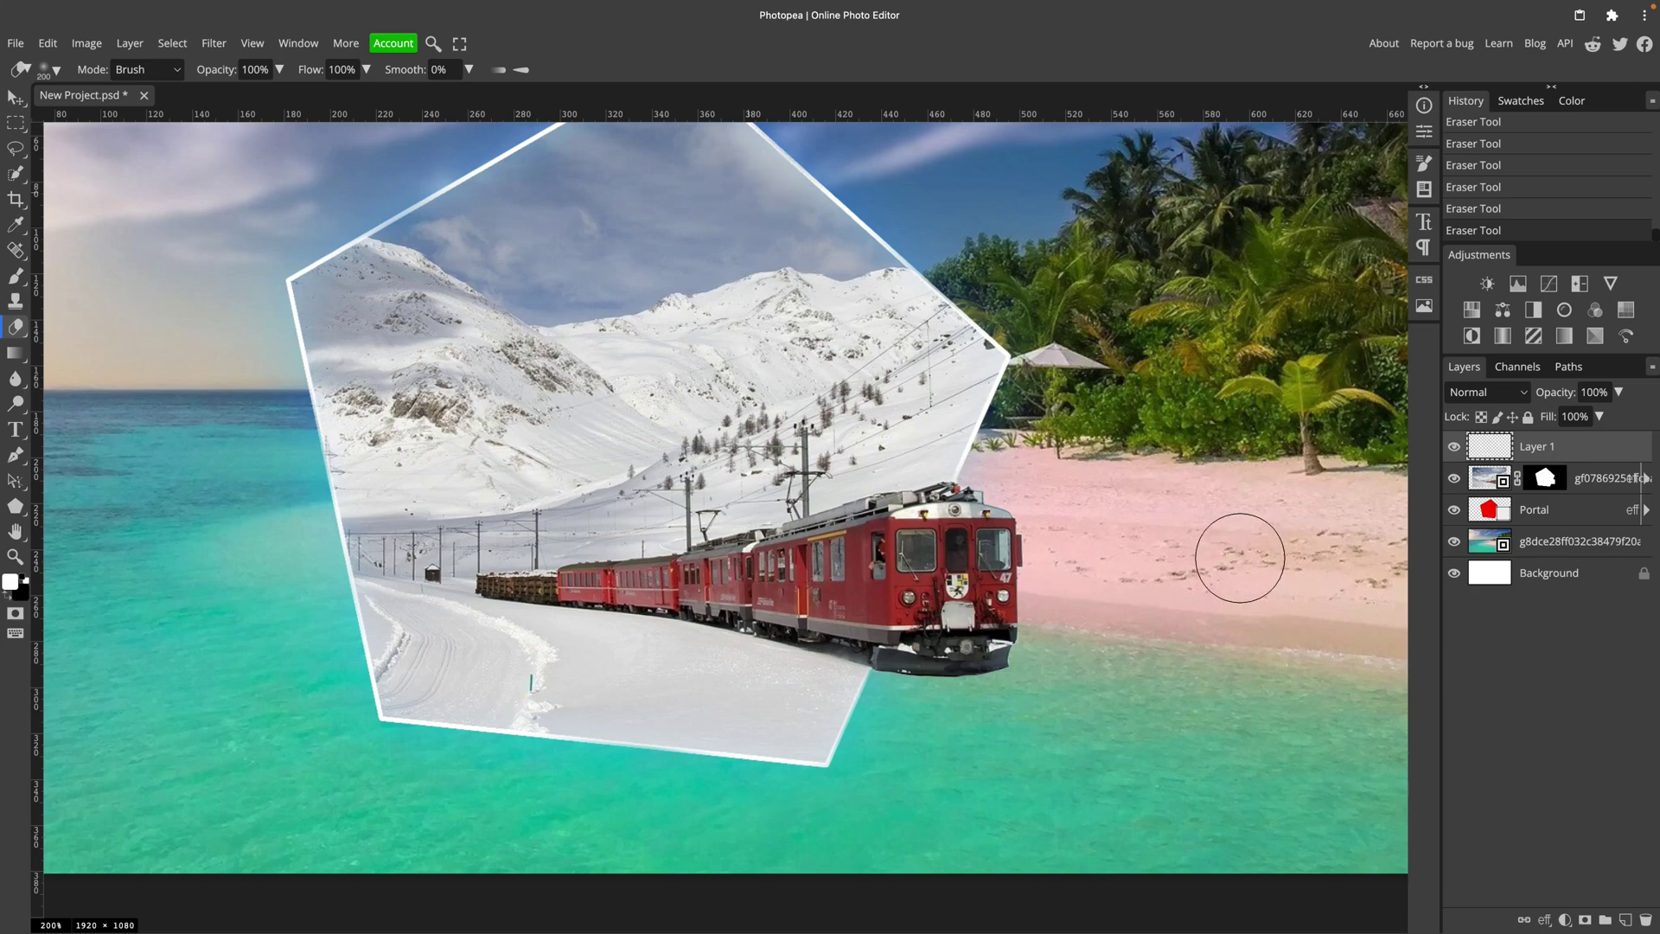
{"action": "key", "text": "super"}
{"action": "key", "text": "super+minus"}
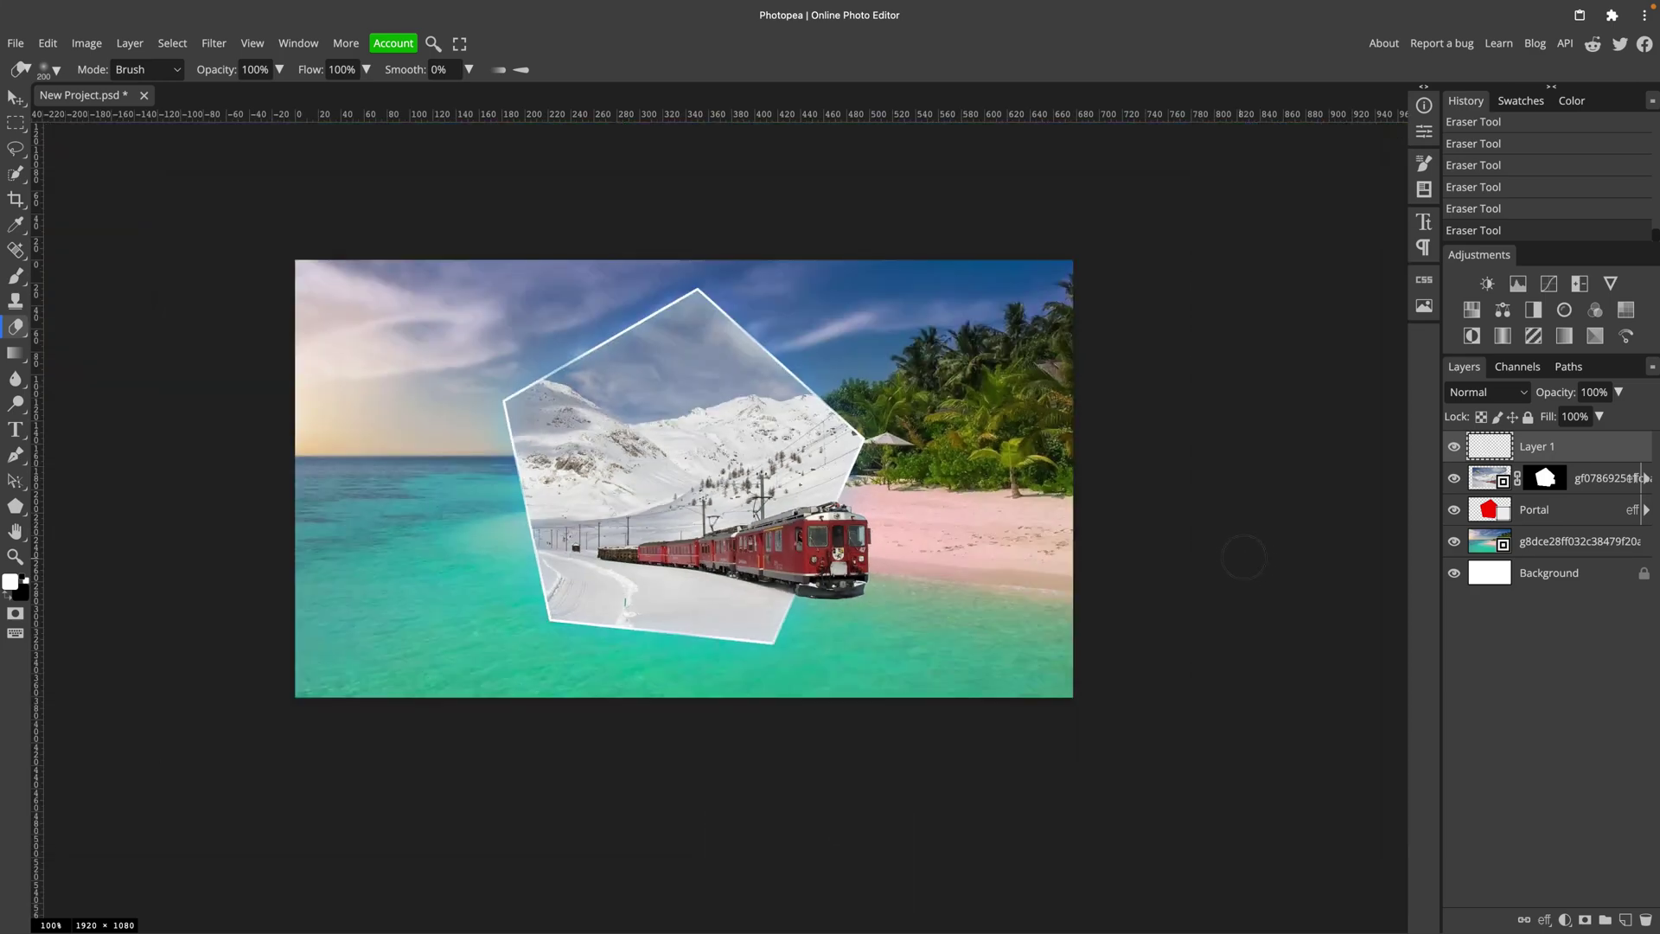
Step: Duplicate the masked snowy train layer and merge the copy into a new blank Layer 2
{"action": "left_click", "coordinate": [1582, 484]}
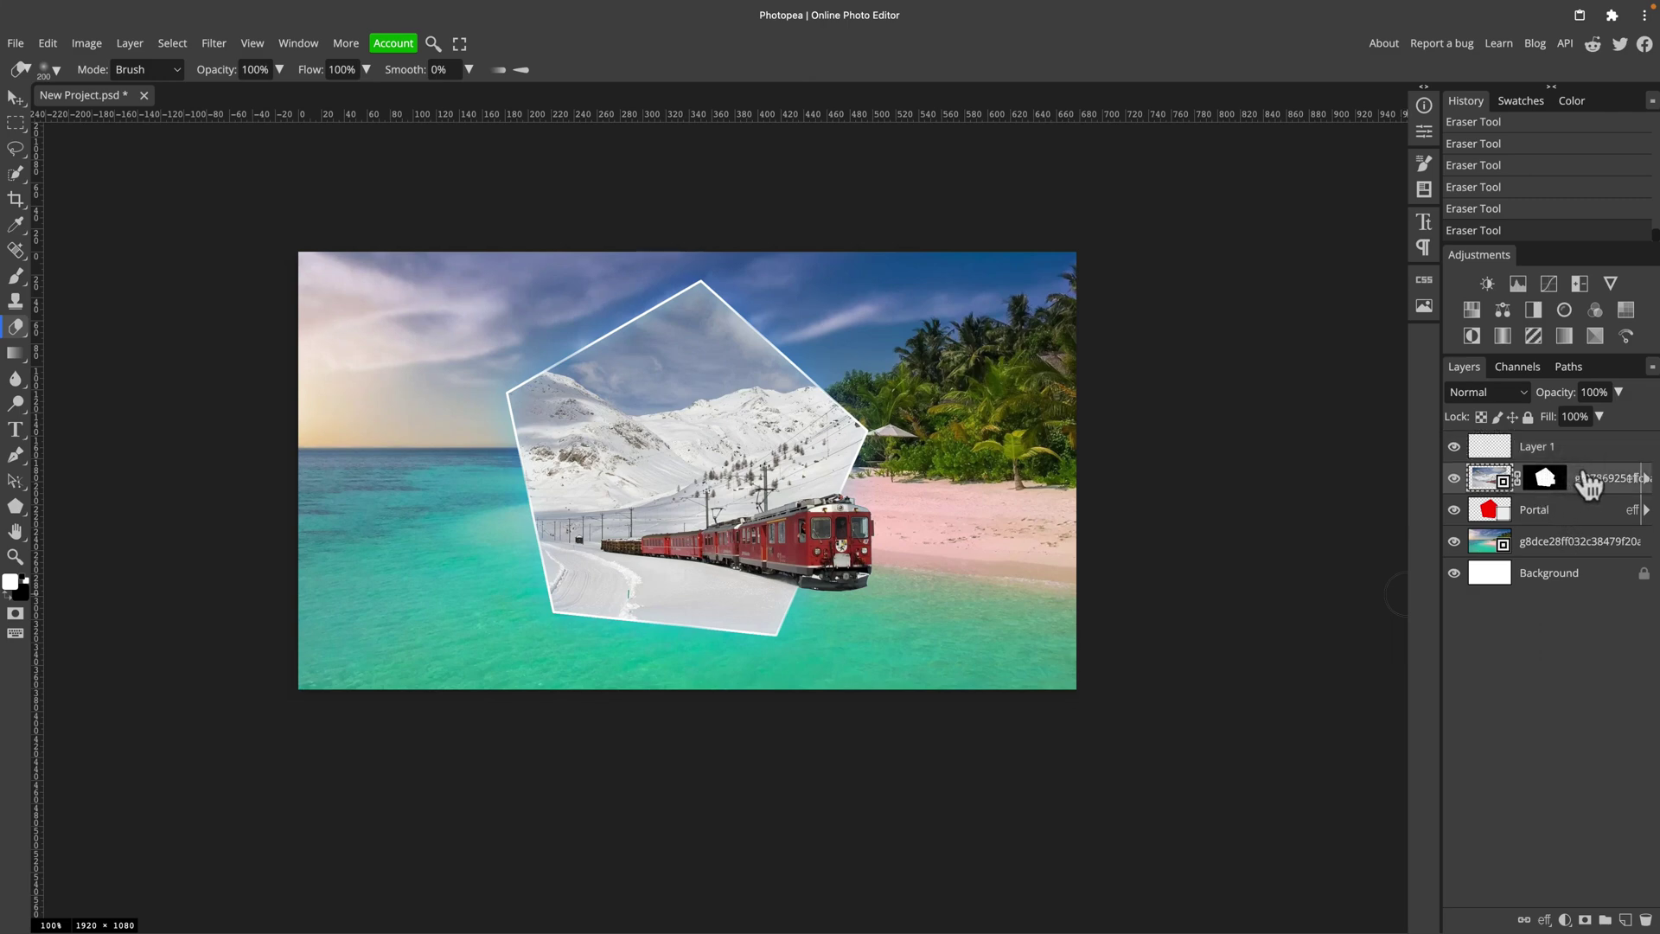
{"action": "right_click", "coordinate": [1589, 487]}
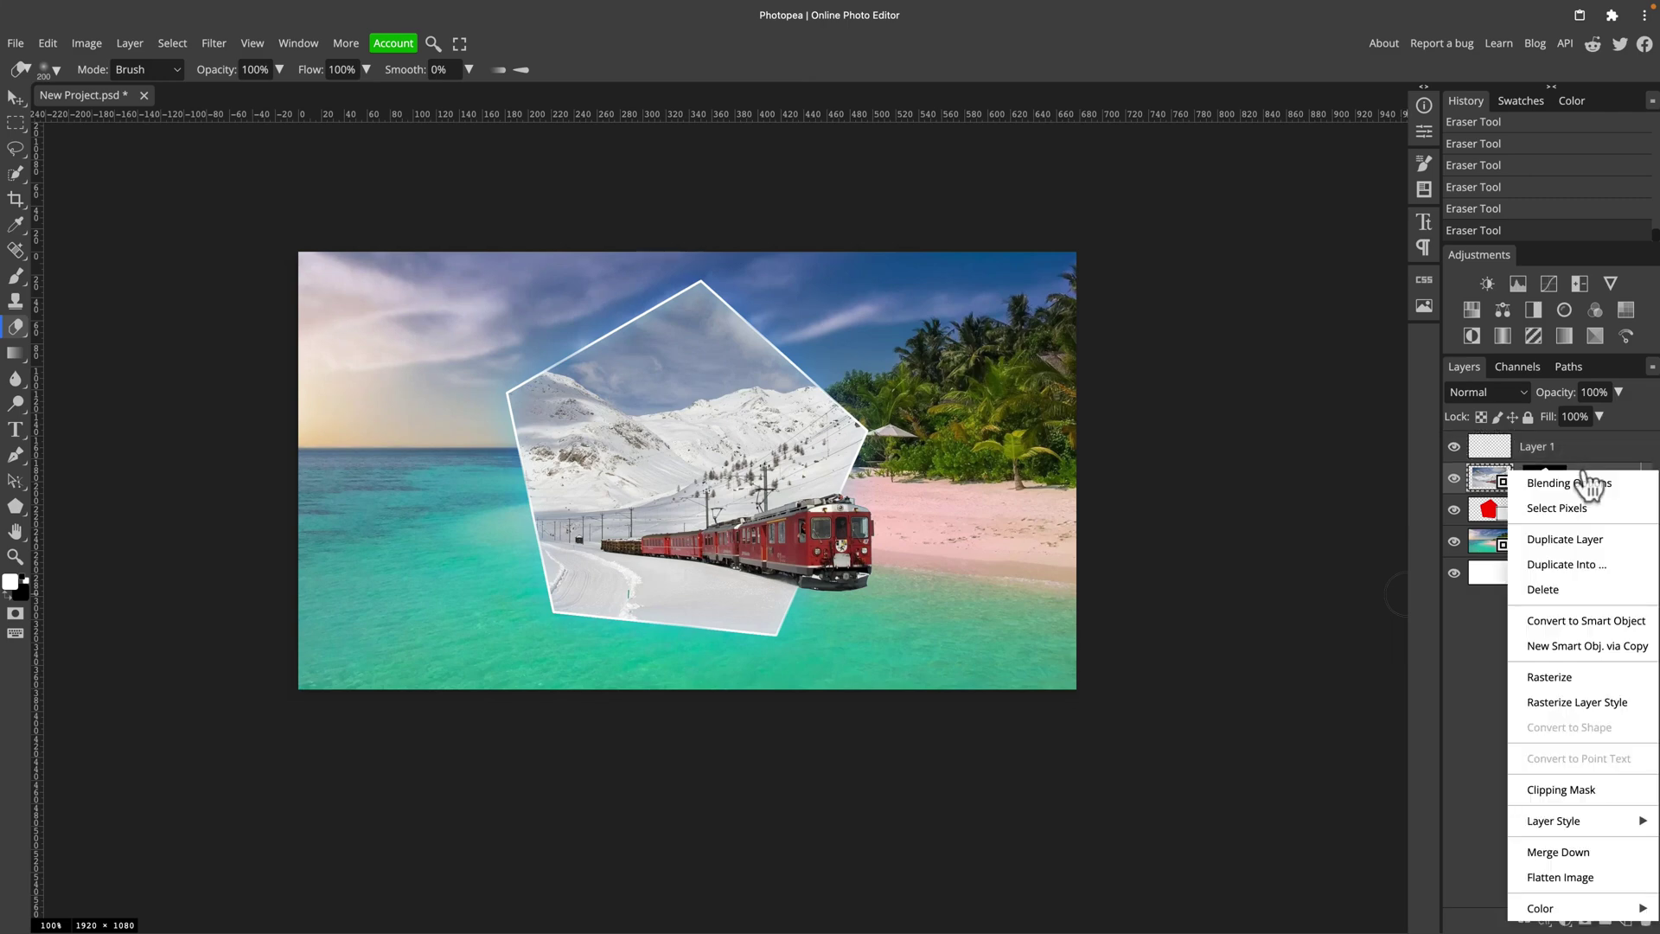
{"action": "left_click", "coordinate": [1586, 540]}
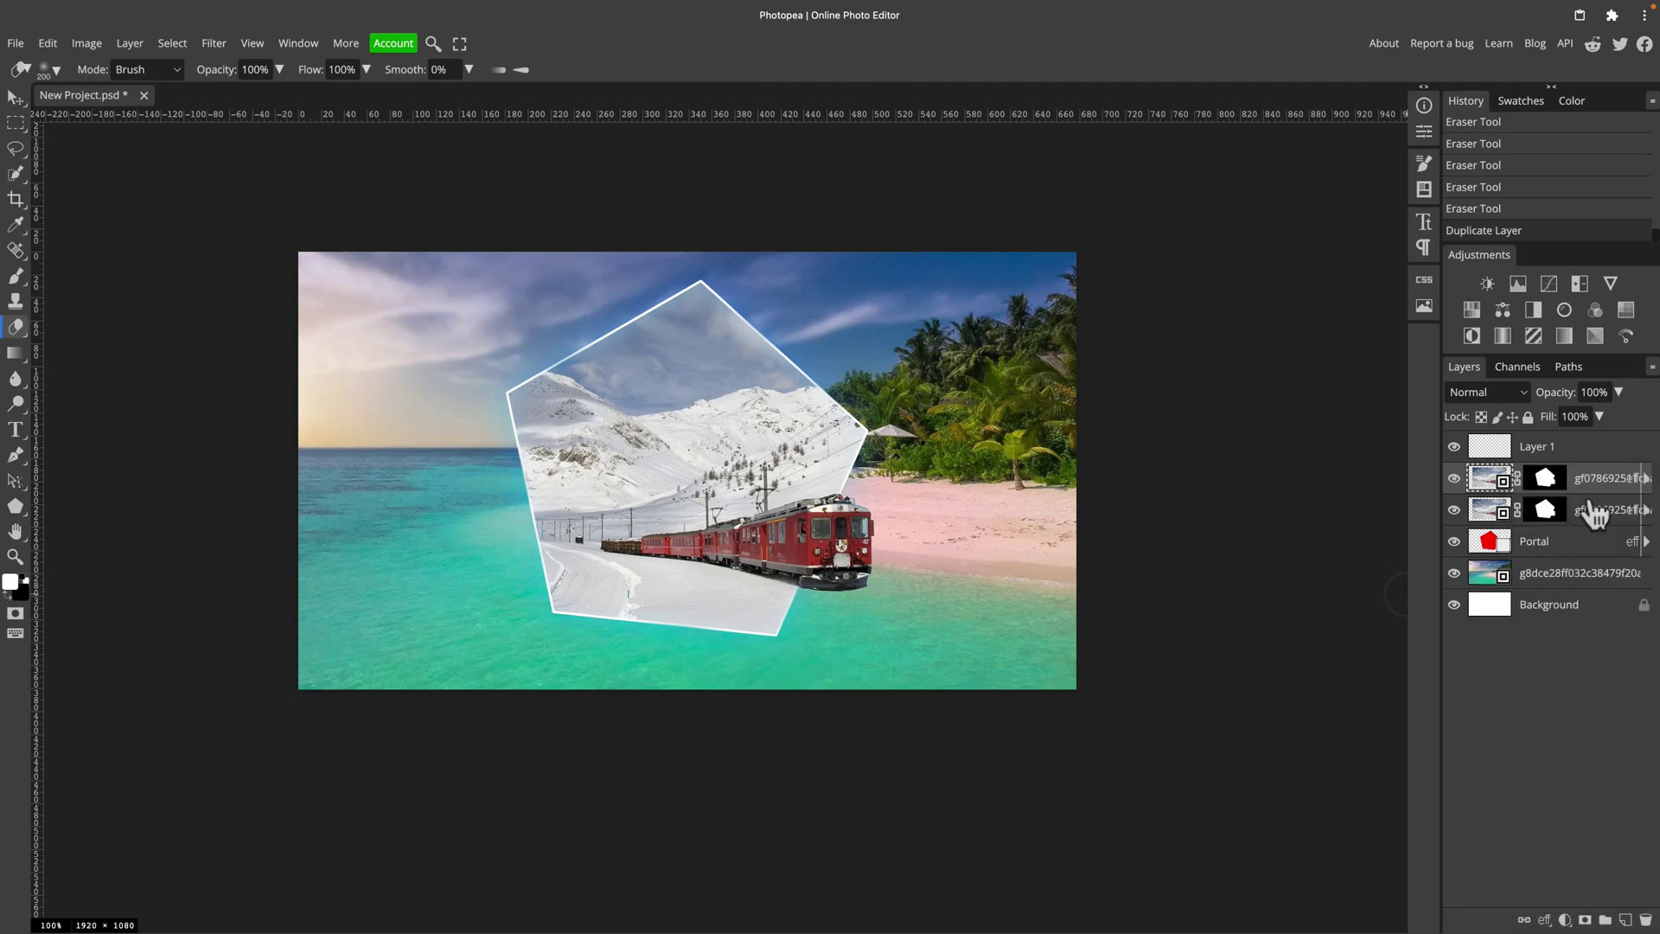
{"action": "left_click", "coordinate": [1625, 920]}
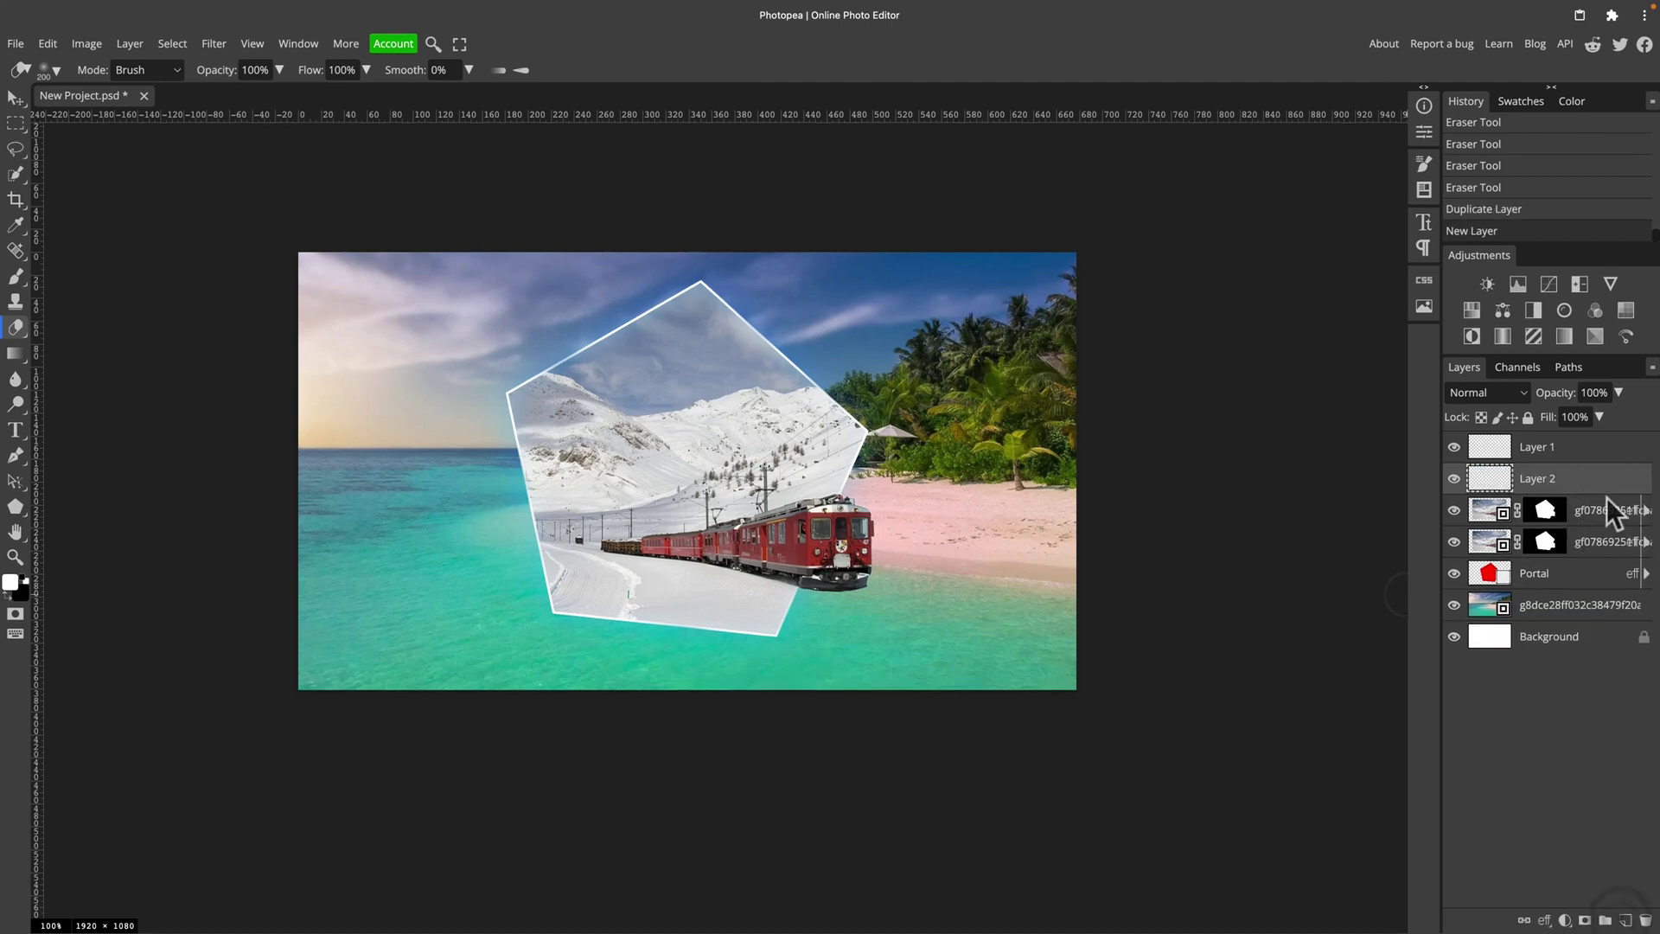
{"action": "left_click", "coordinate": [1608, 513]}
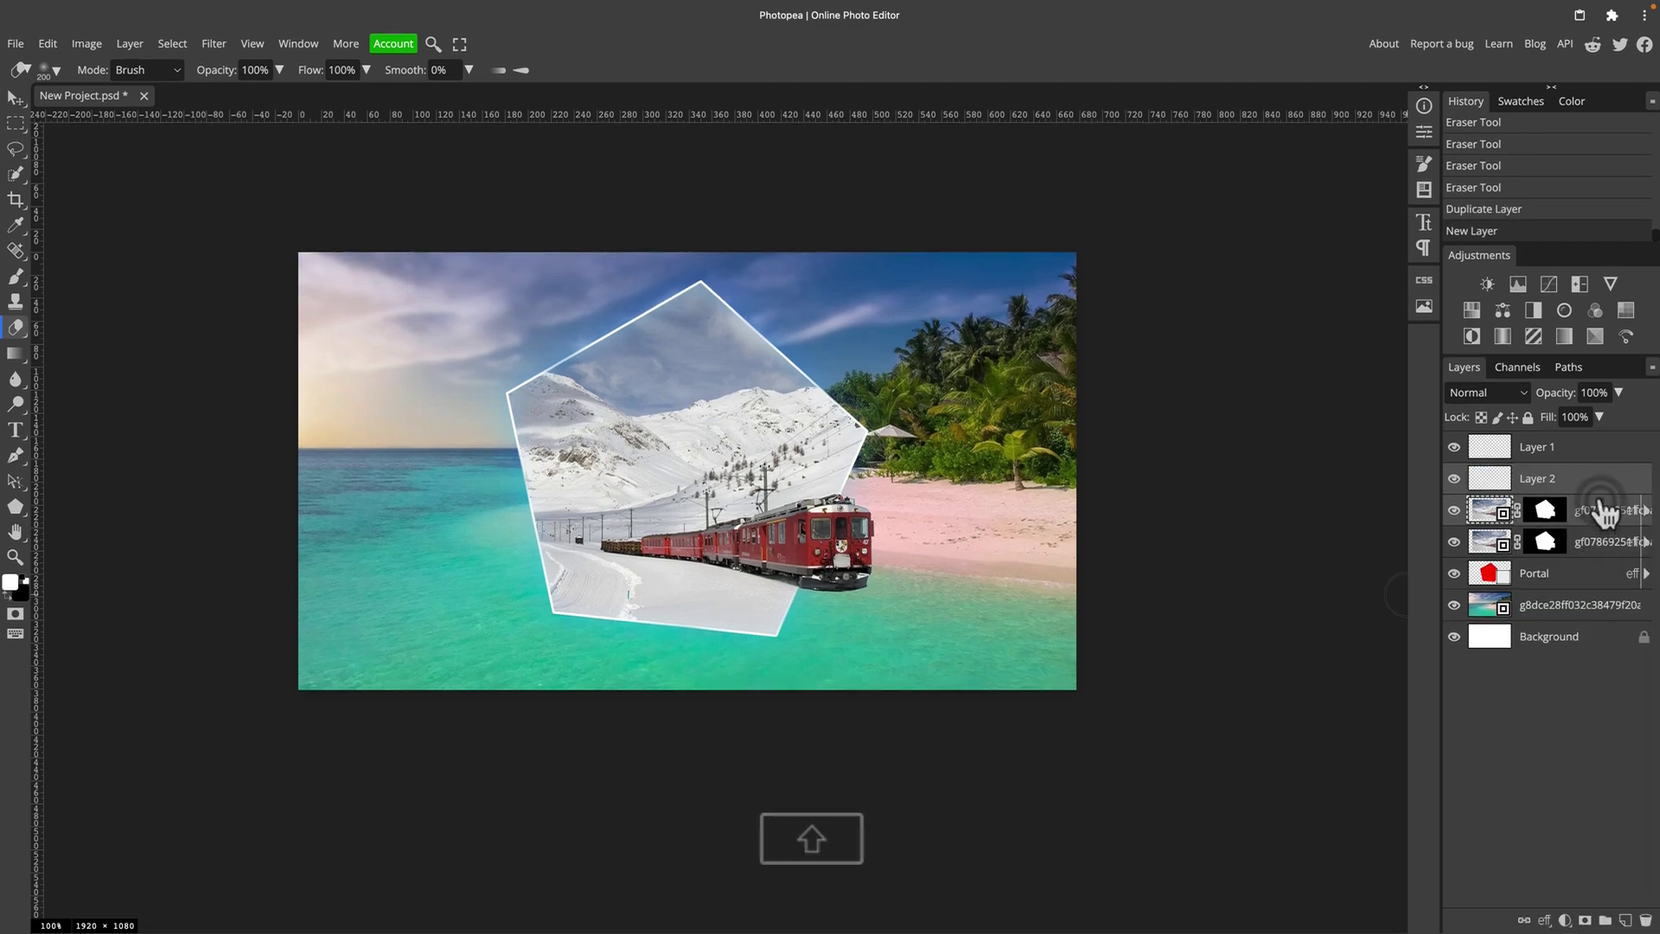
{"action": "right_click", "coordinate": [1611, 512]}
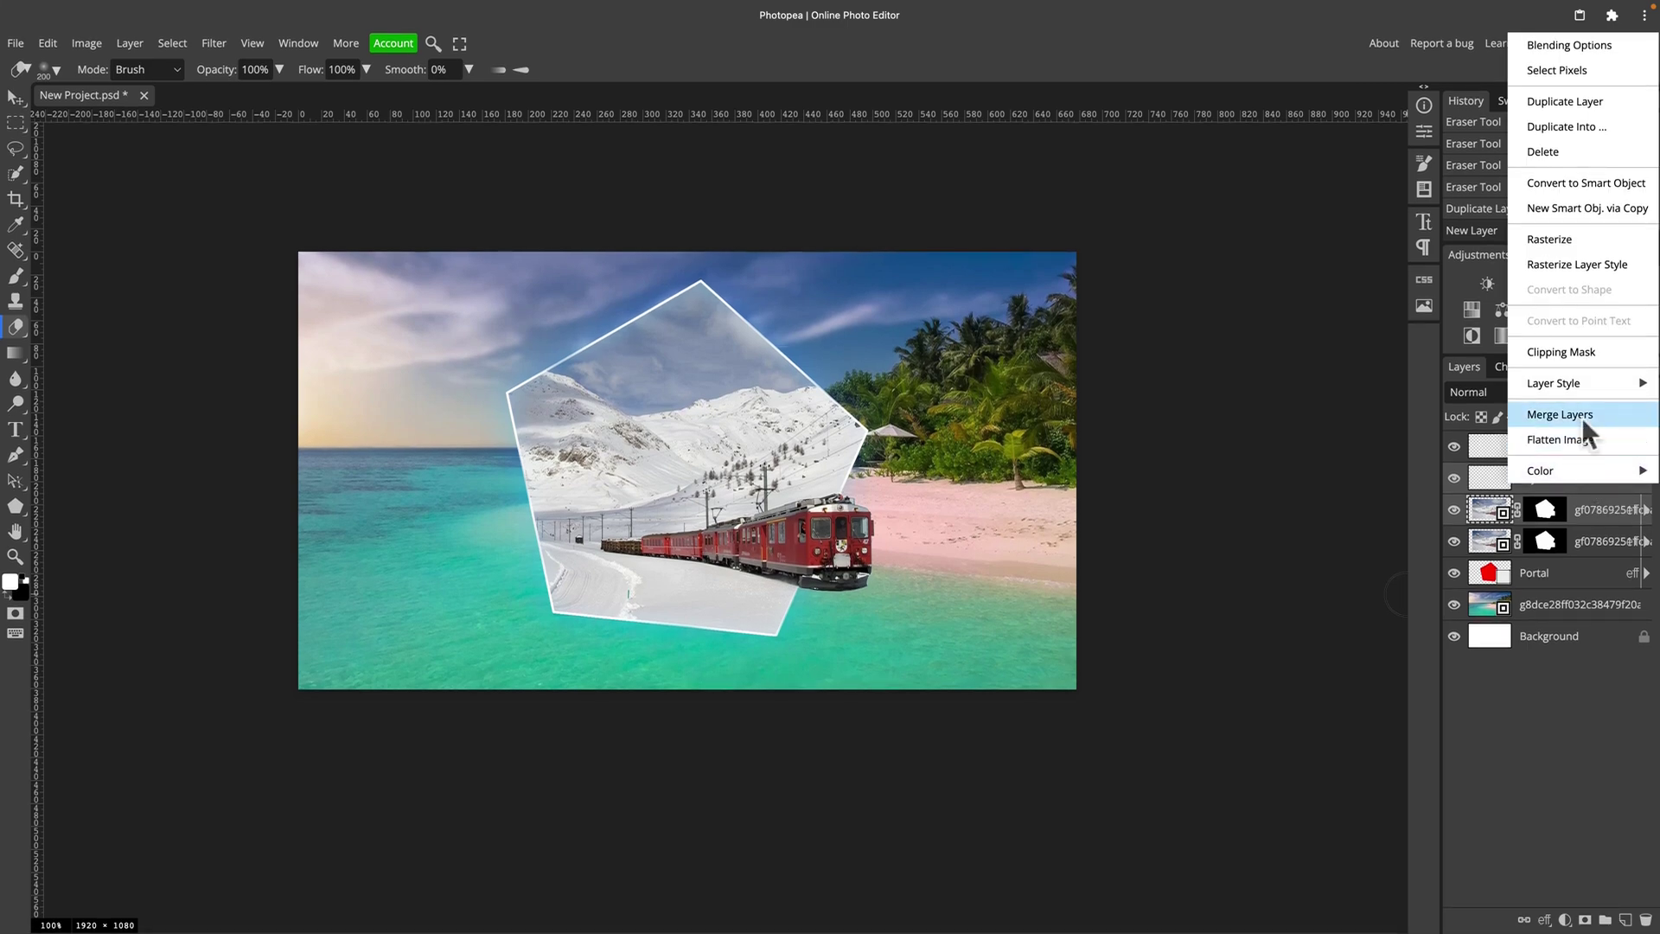
{"action": "left_click", "coordinate": [1581, 417]}
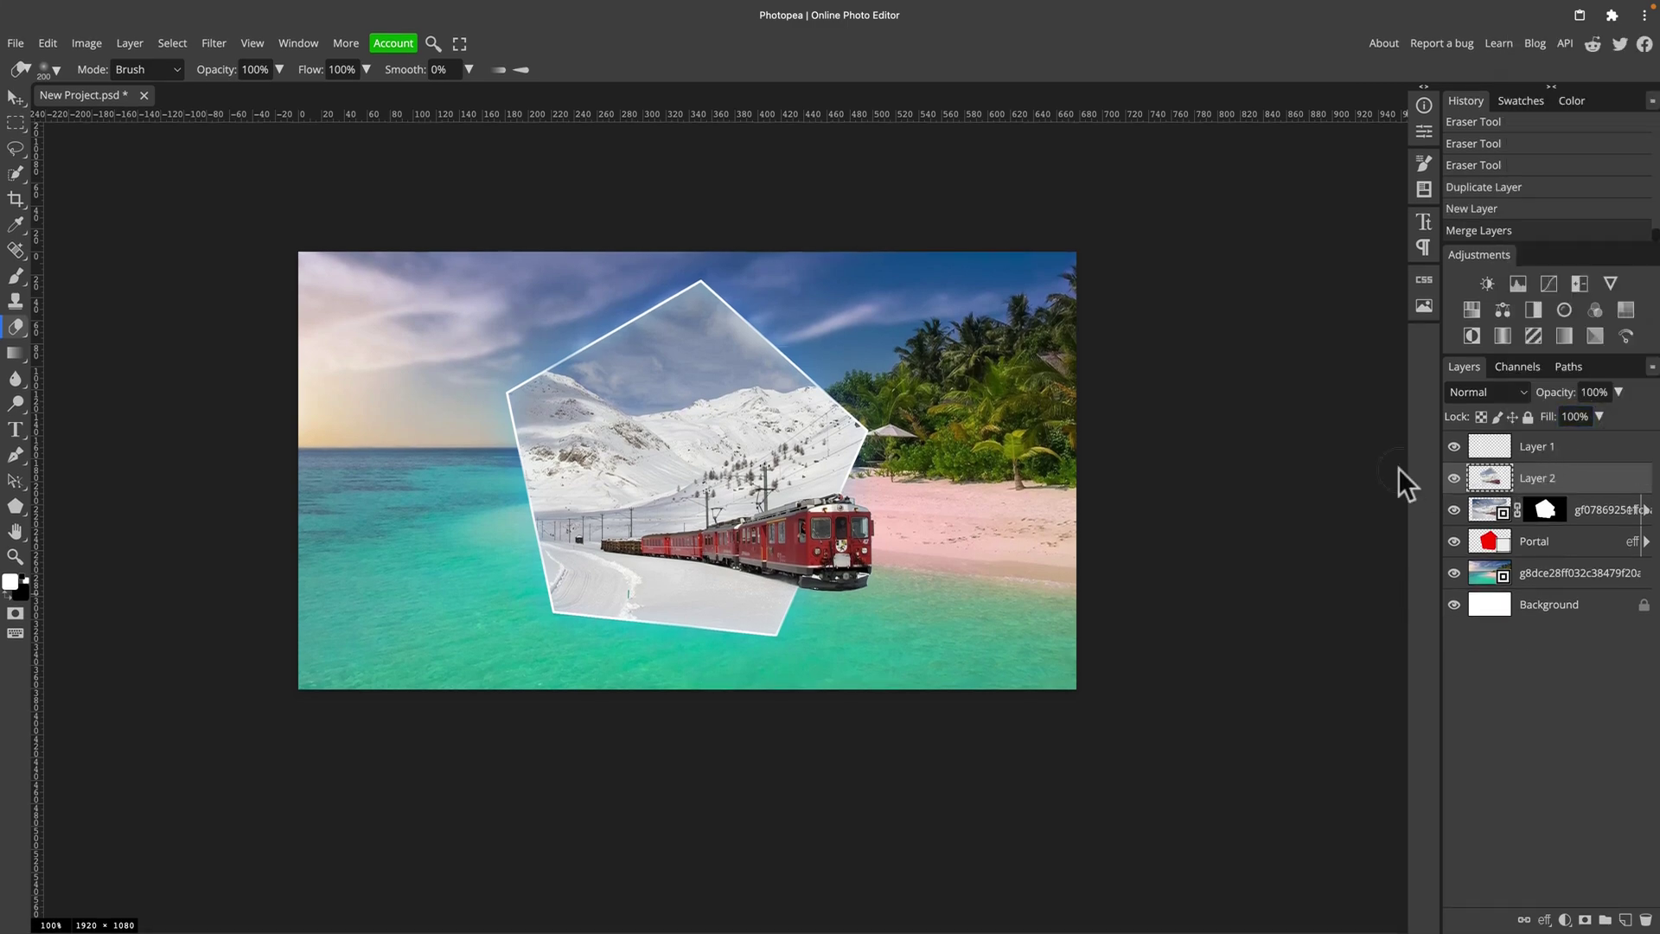
Step: Try a Radial Blur with amount 20, then cancel it
{"action": "left_click", "coordinate": [214, 43]}
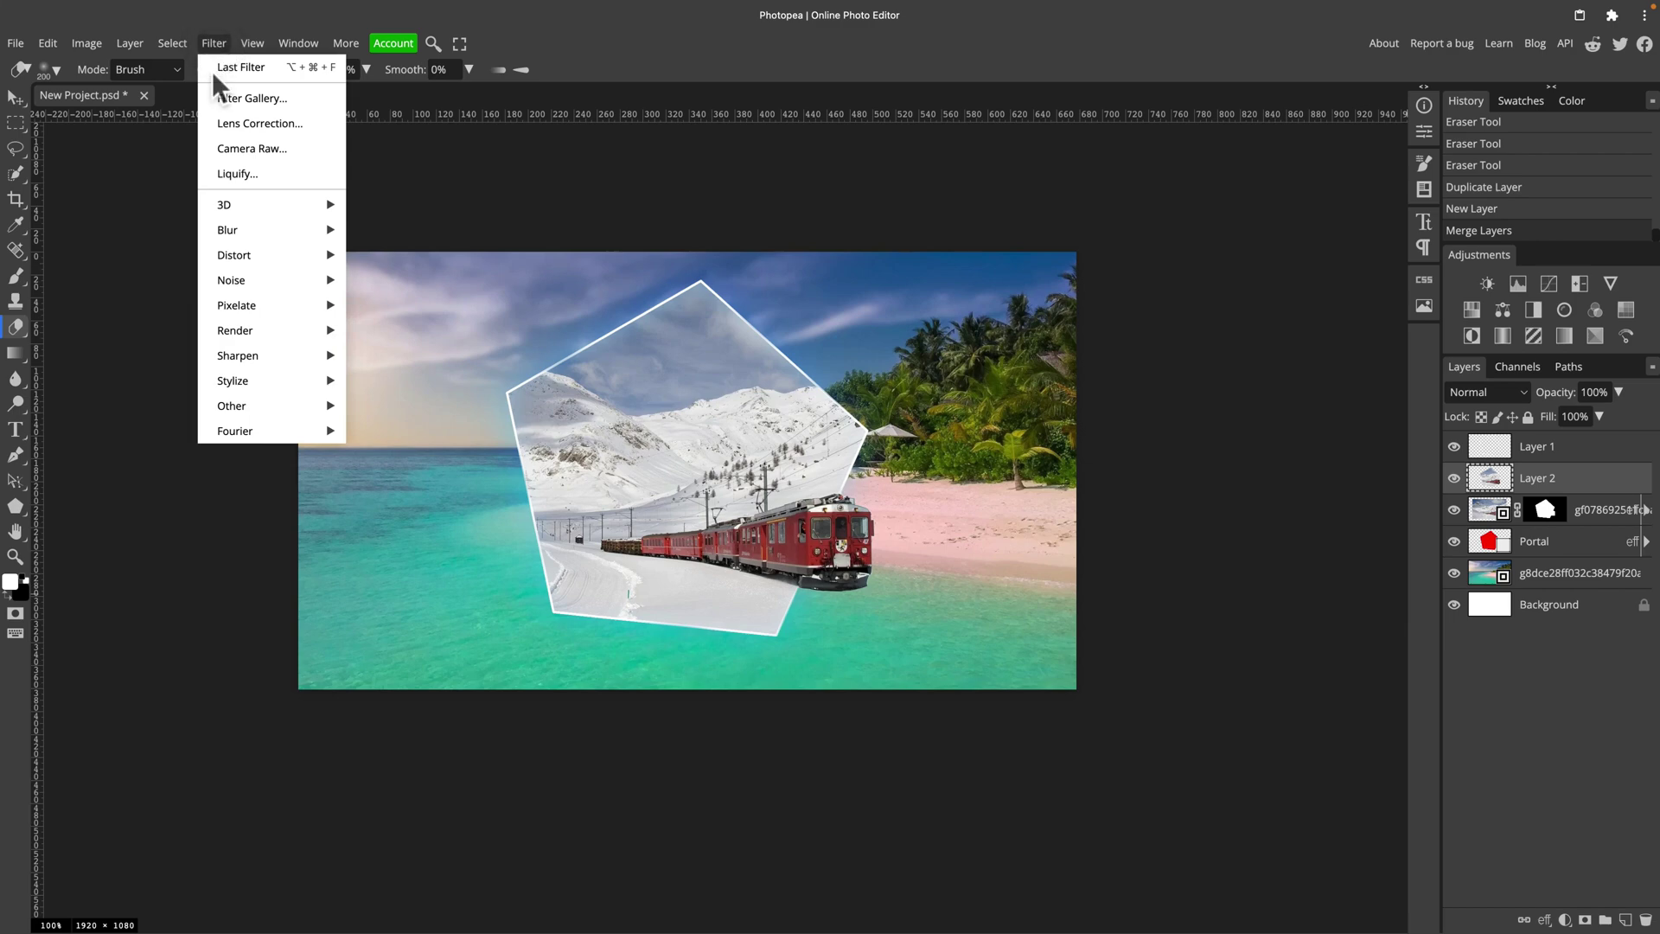
{"action": "mouse_move", "coordinate": [304, 242]}
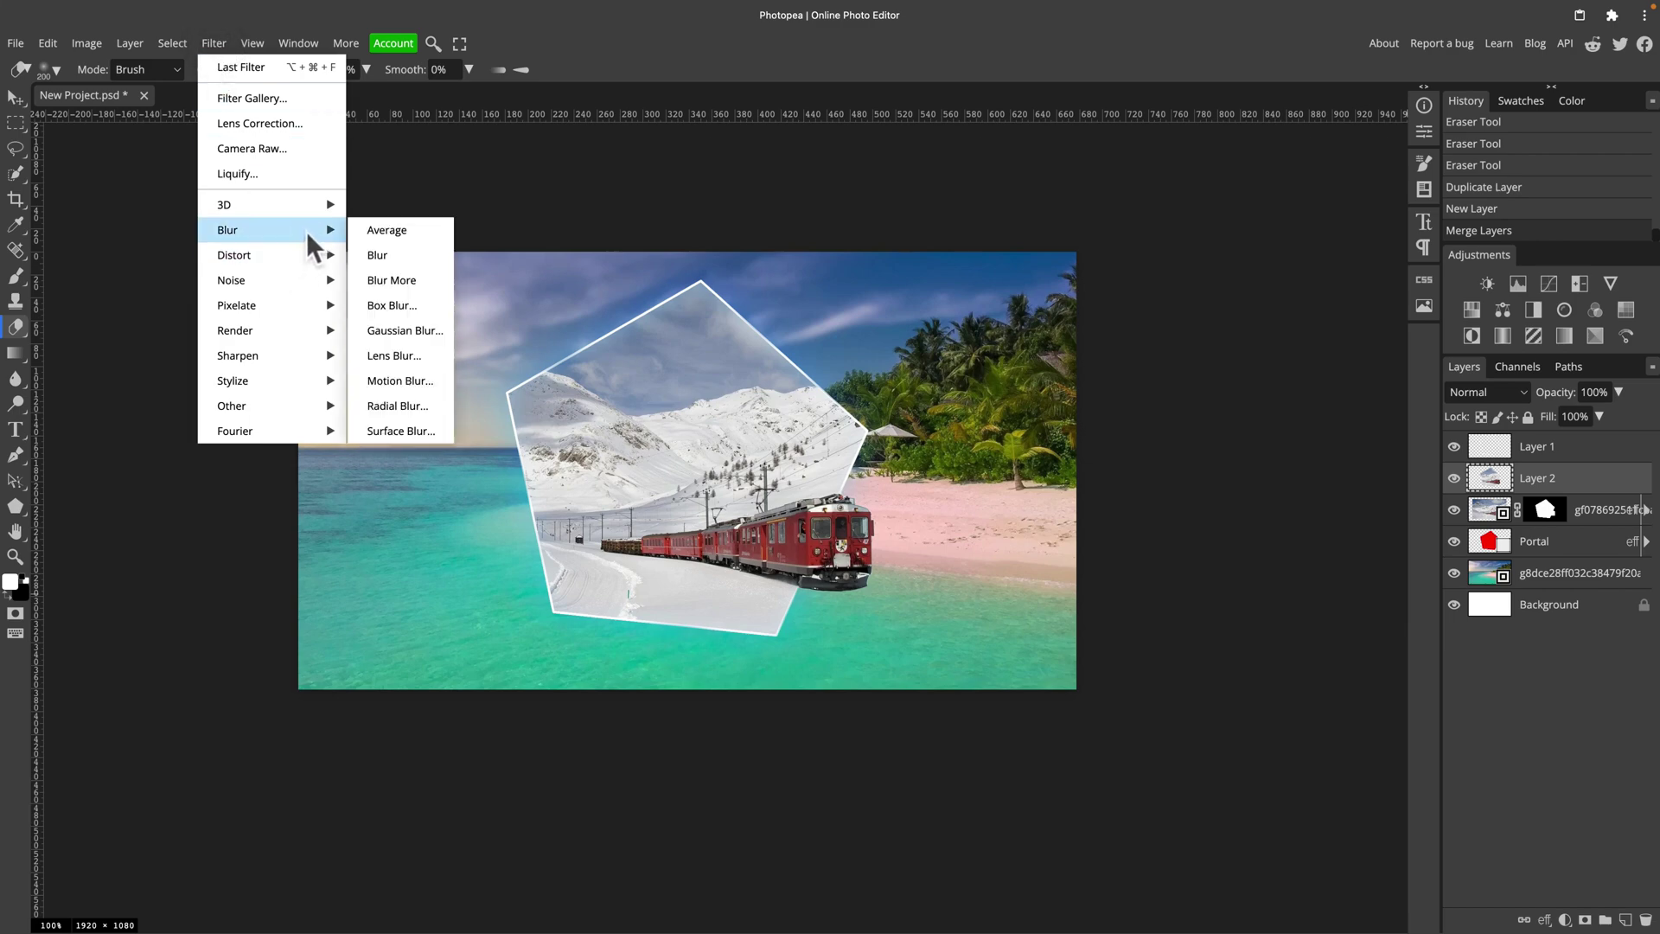
{"action": "left_click", "coordinate": [382, 406]}
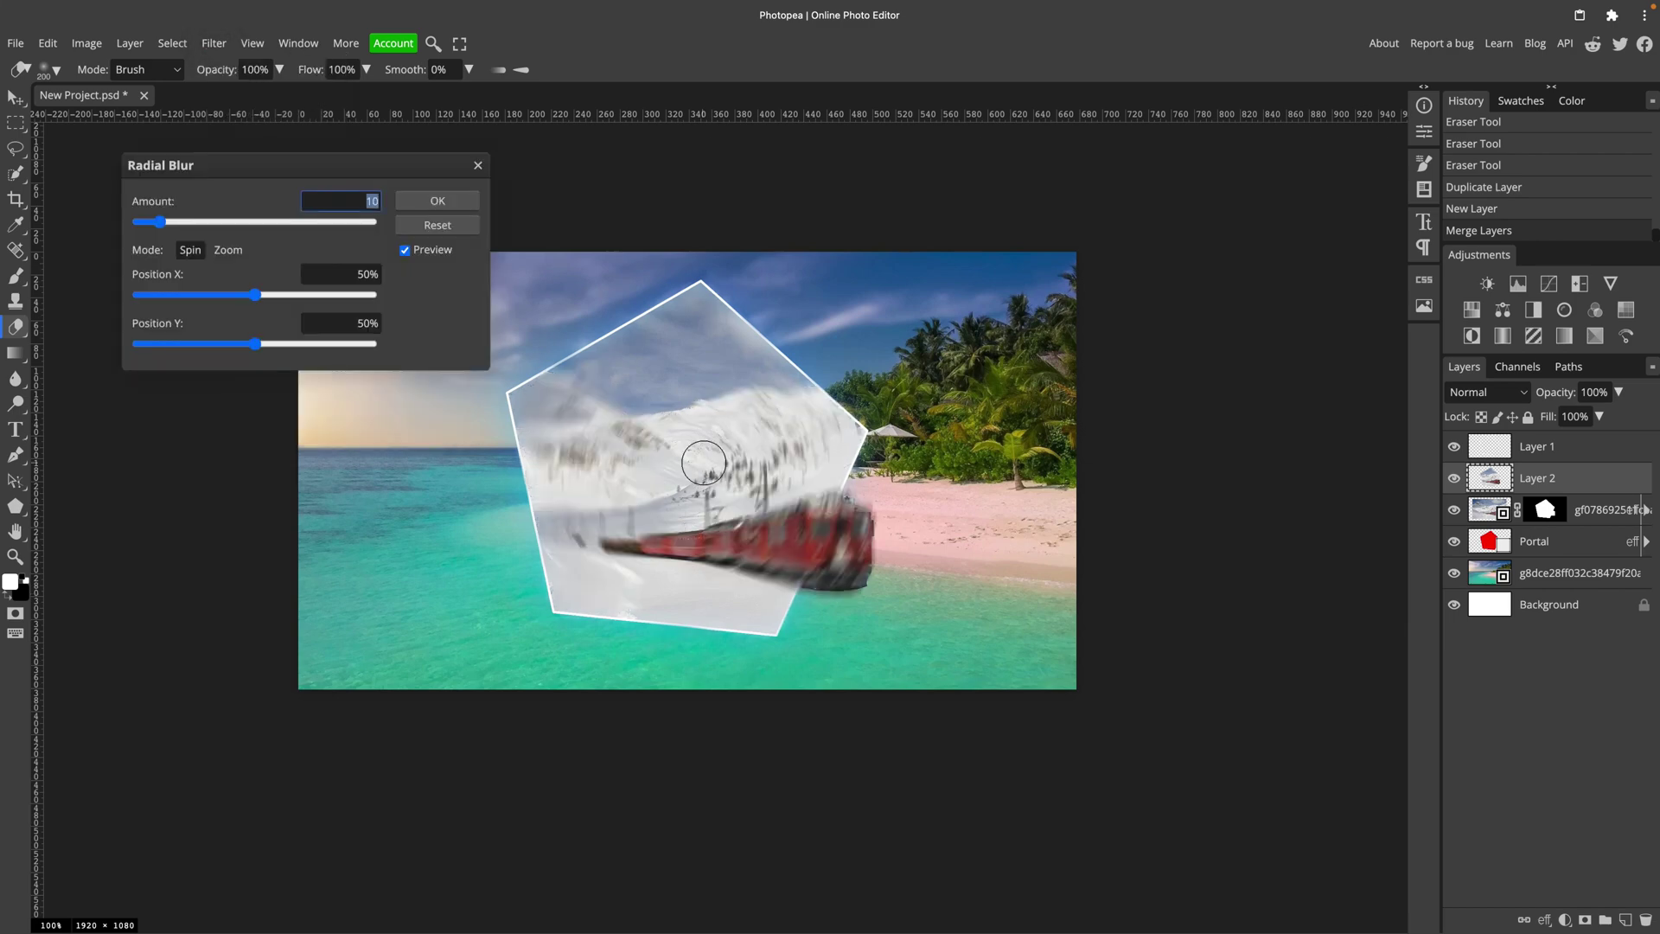
{"action": "left_click", "coordinate": [244, 241]}
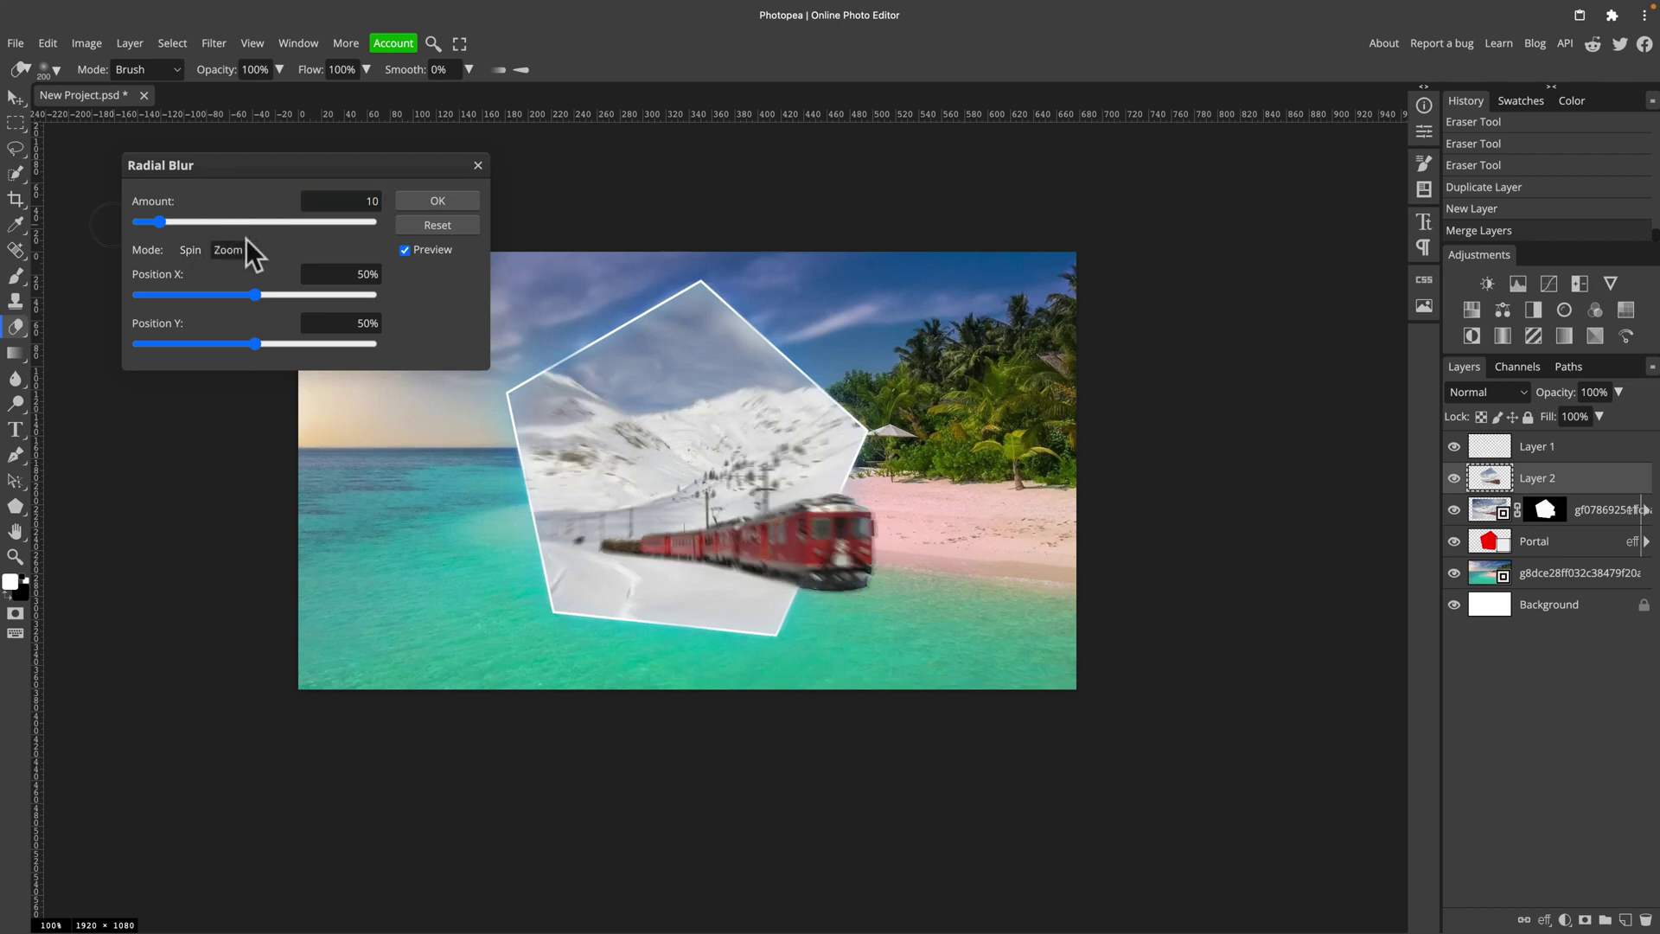
{"action": "left_click", "coordinate": [183, 221]}
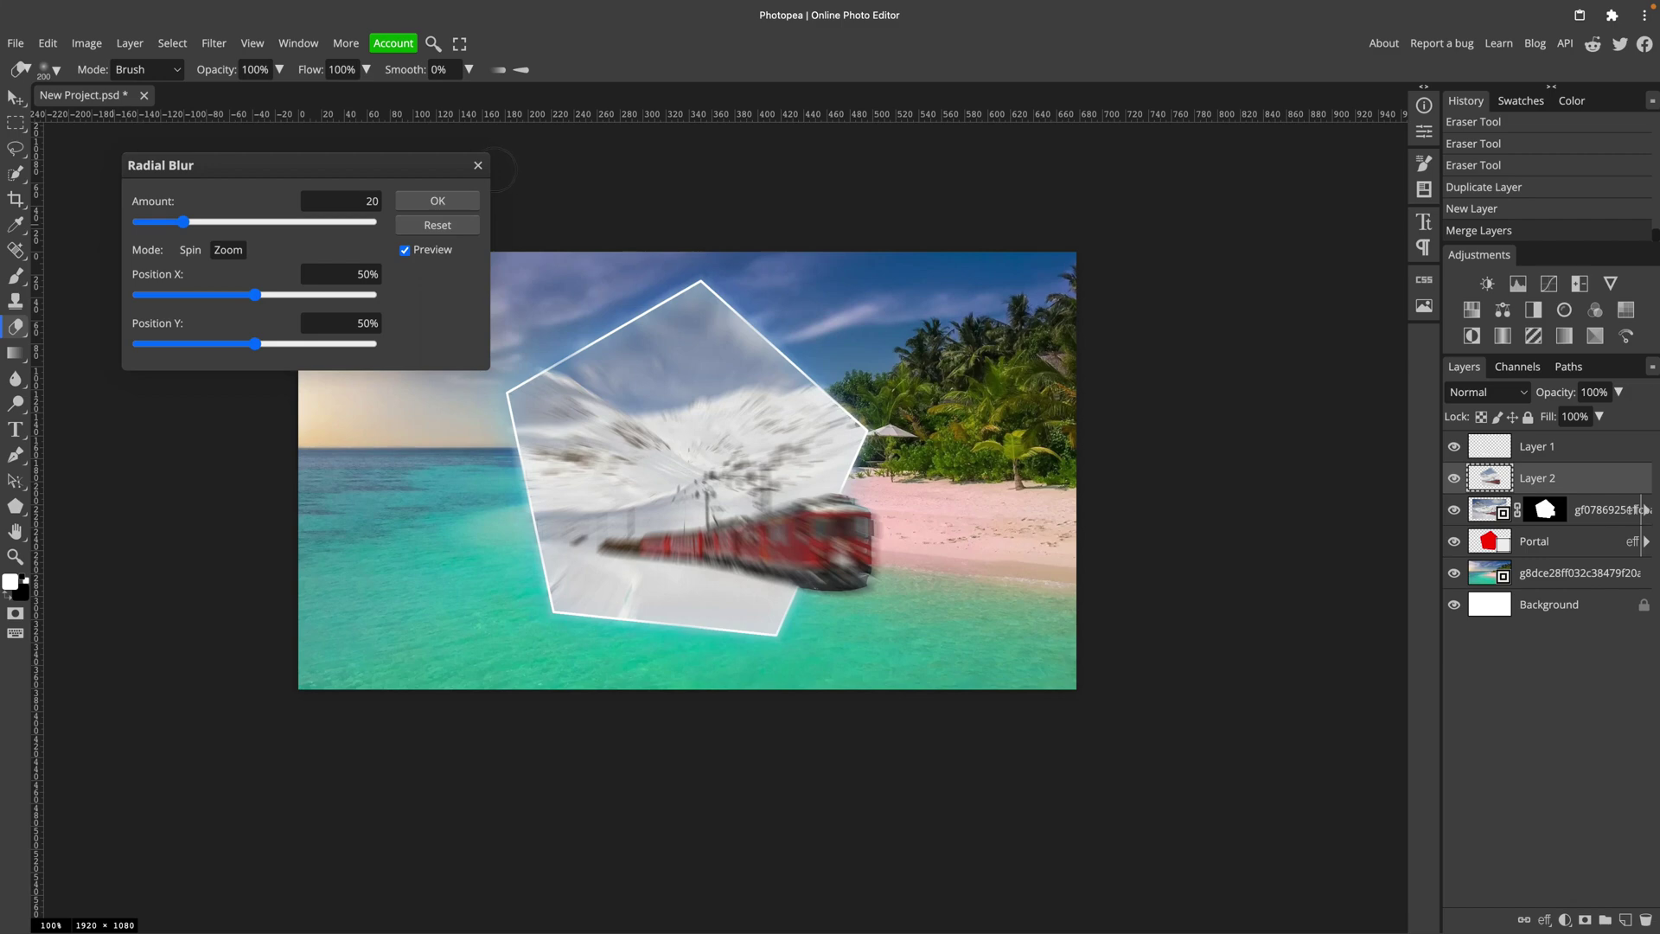
{"action": "left_click", "coordinate": [478, 166]}
Step: Apply a Motion Blur to Layer 2 with angle -1 and distance about 65 px
{"action": "left_click", "coordinate": [214, 42]}
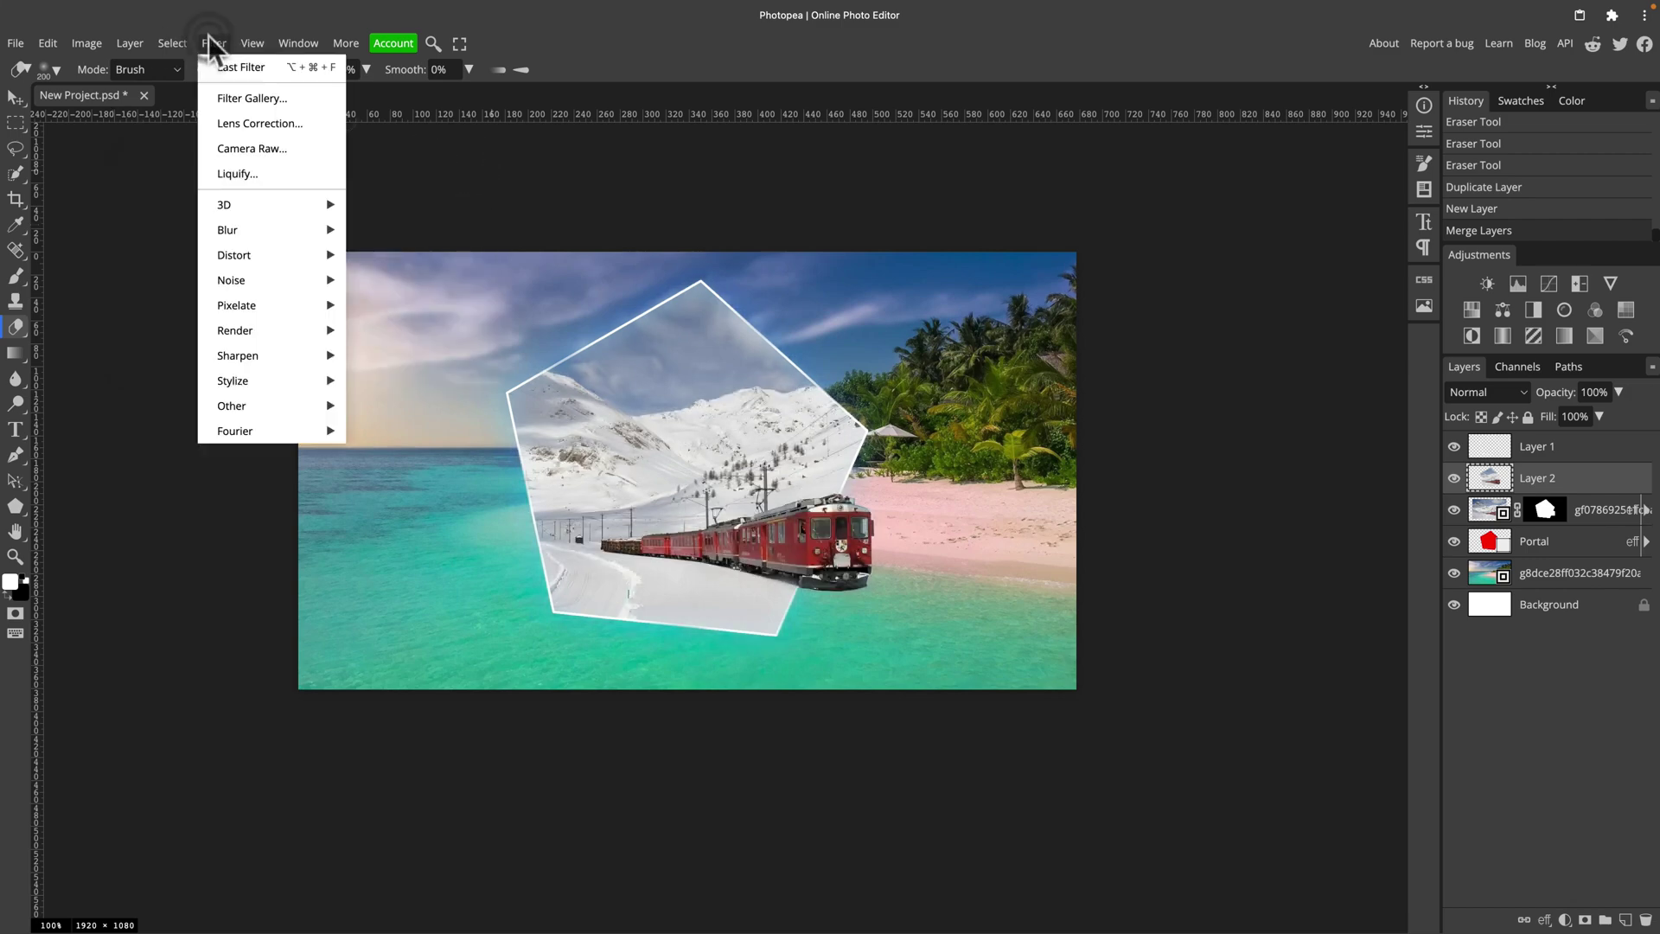
{"action": "mouse_move", "coordinate": [289, 231]}
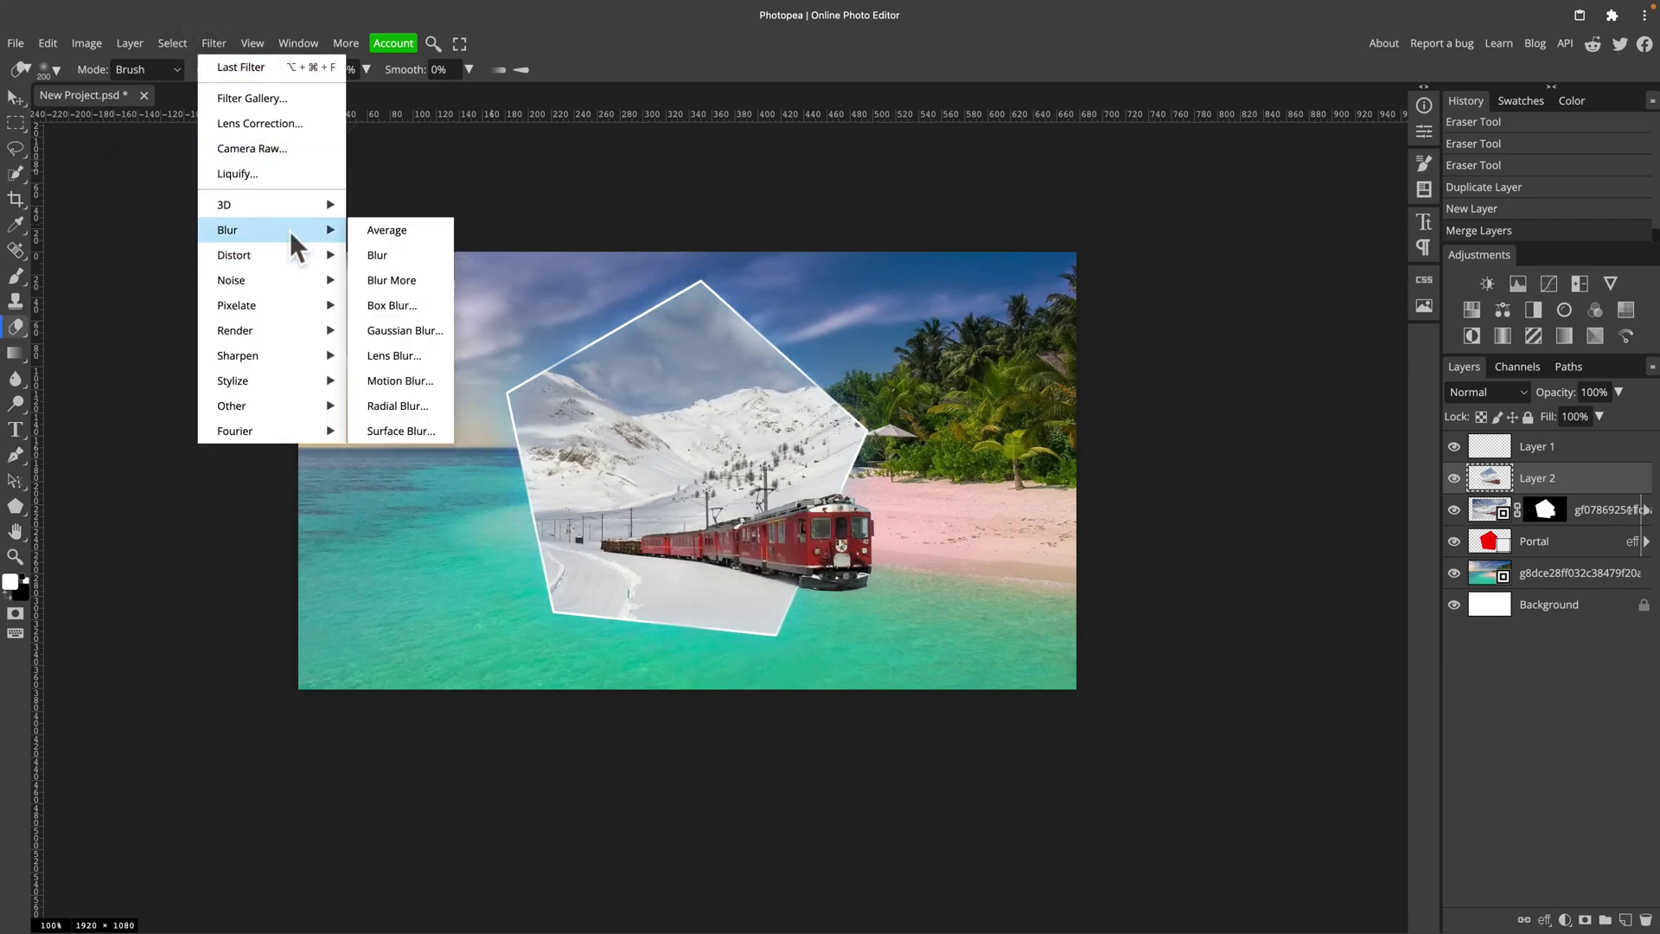
{"action": "left_click", "coordinate": [397, 380]}
{"action": "left_click_drag", "start_coordinate": [260, 255], "coordinate": [178, 248]}
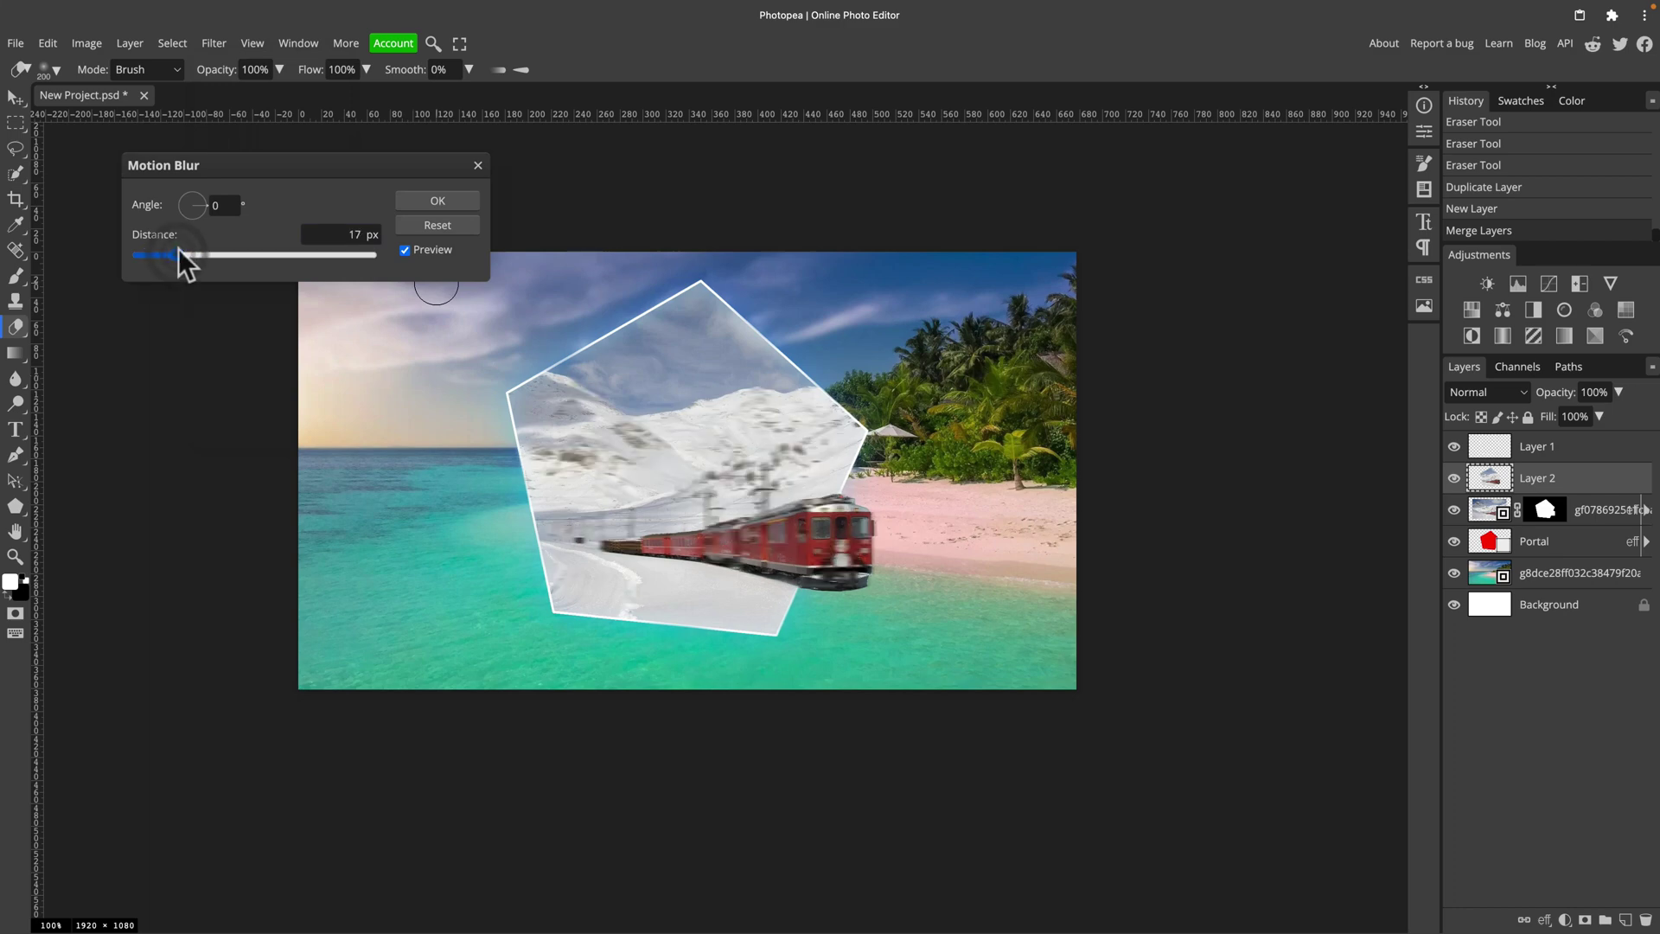
{"action": "left_click", "coordinate": [204, 210]}
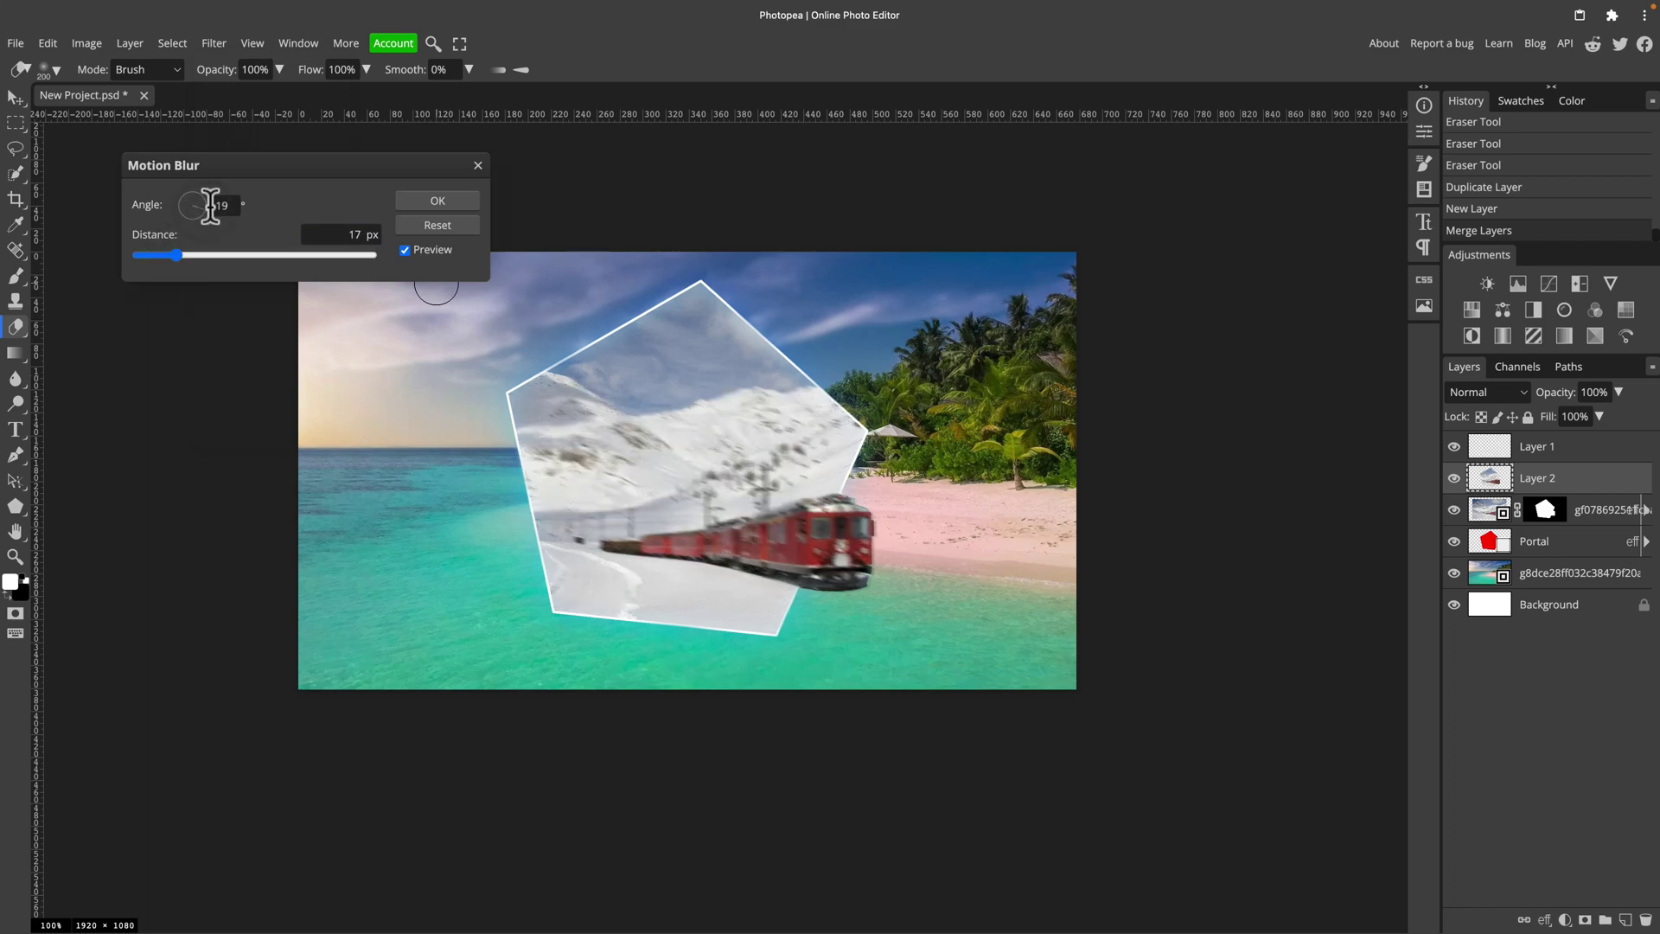
{"action": "double_click", "coordinate": [213, 204]}
{"action": "type", "text": "-1"}
{"action": "left_click", "coordinate": [248, 254]}
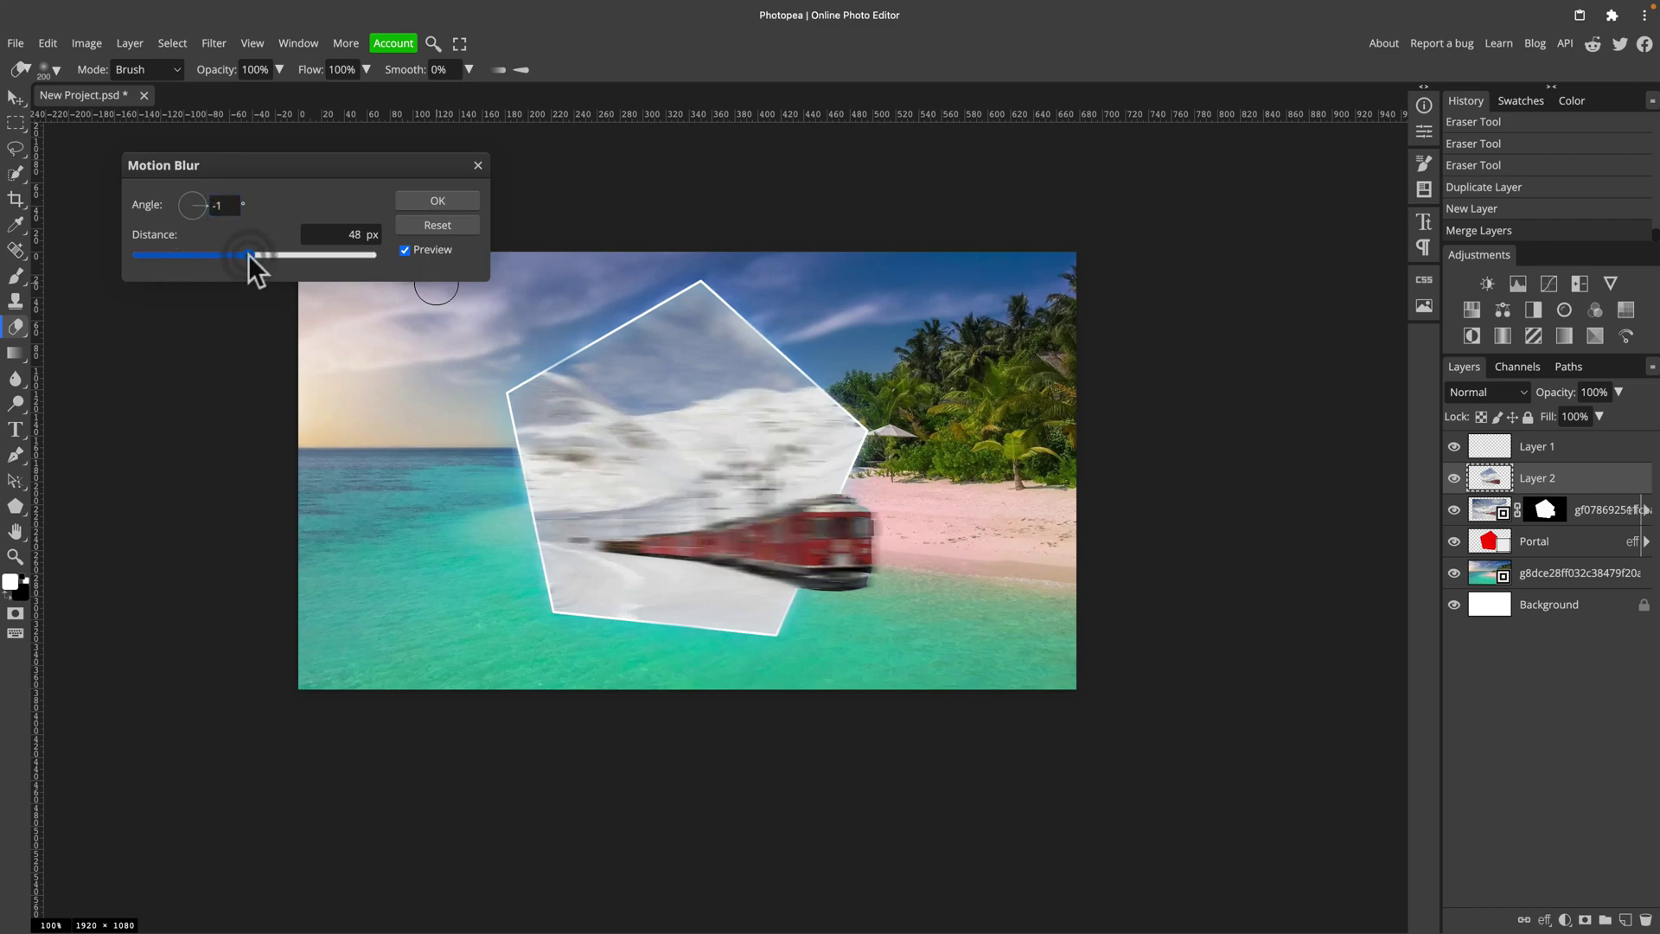
{"action": "left_click", "coordinate": [303, 254]}
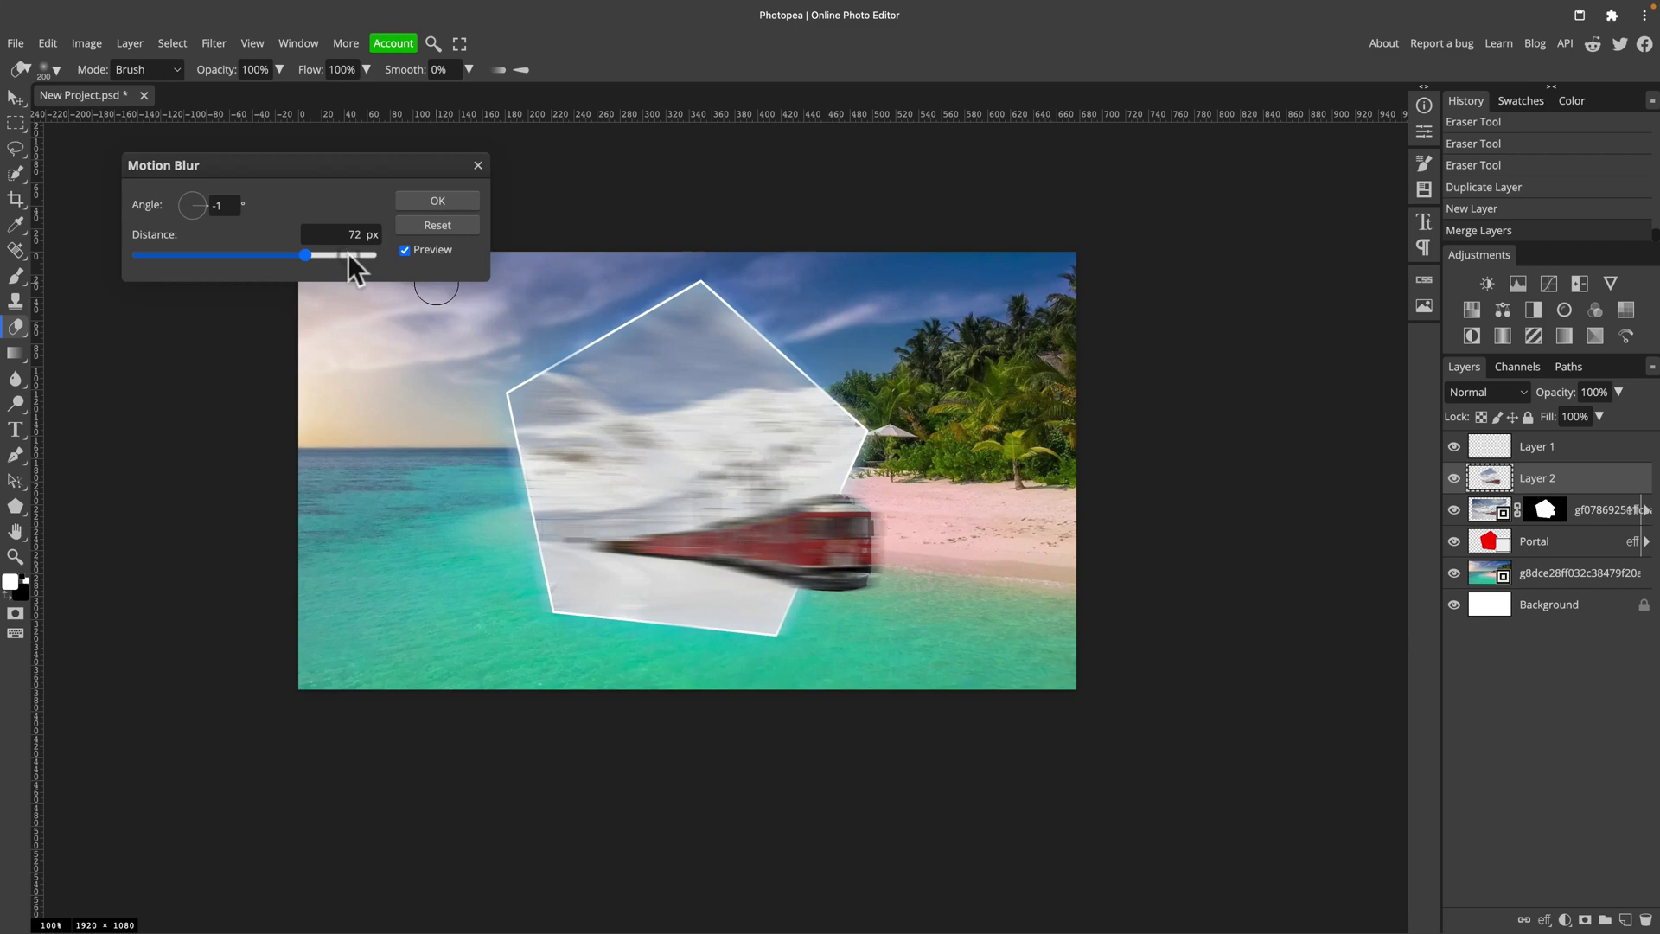
{"action": "left_click_drag", "start_coordinate": [348, 253], "coordinate": [293, 259]}
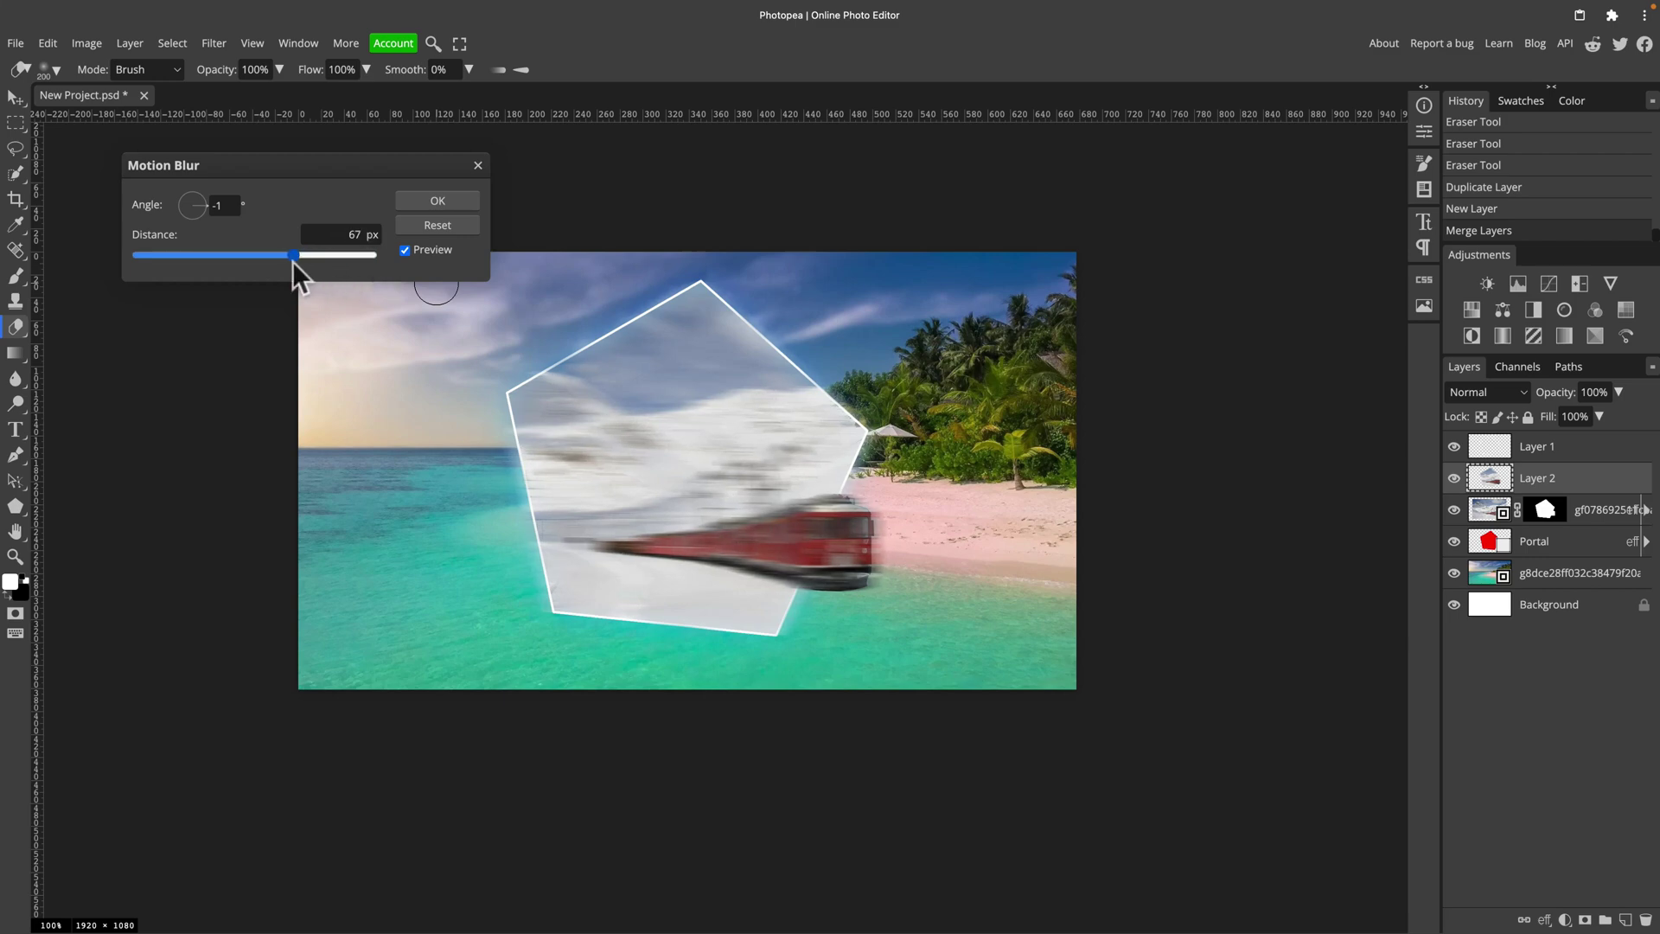
{"action": "left_click", "coordinate": [416, 200]}
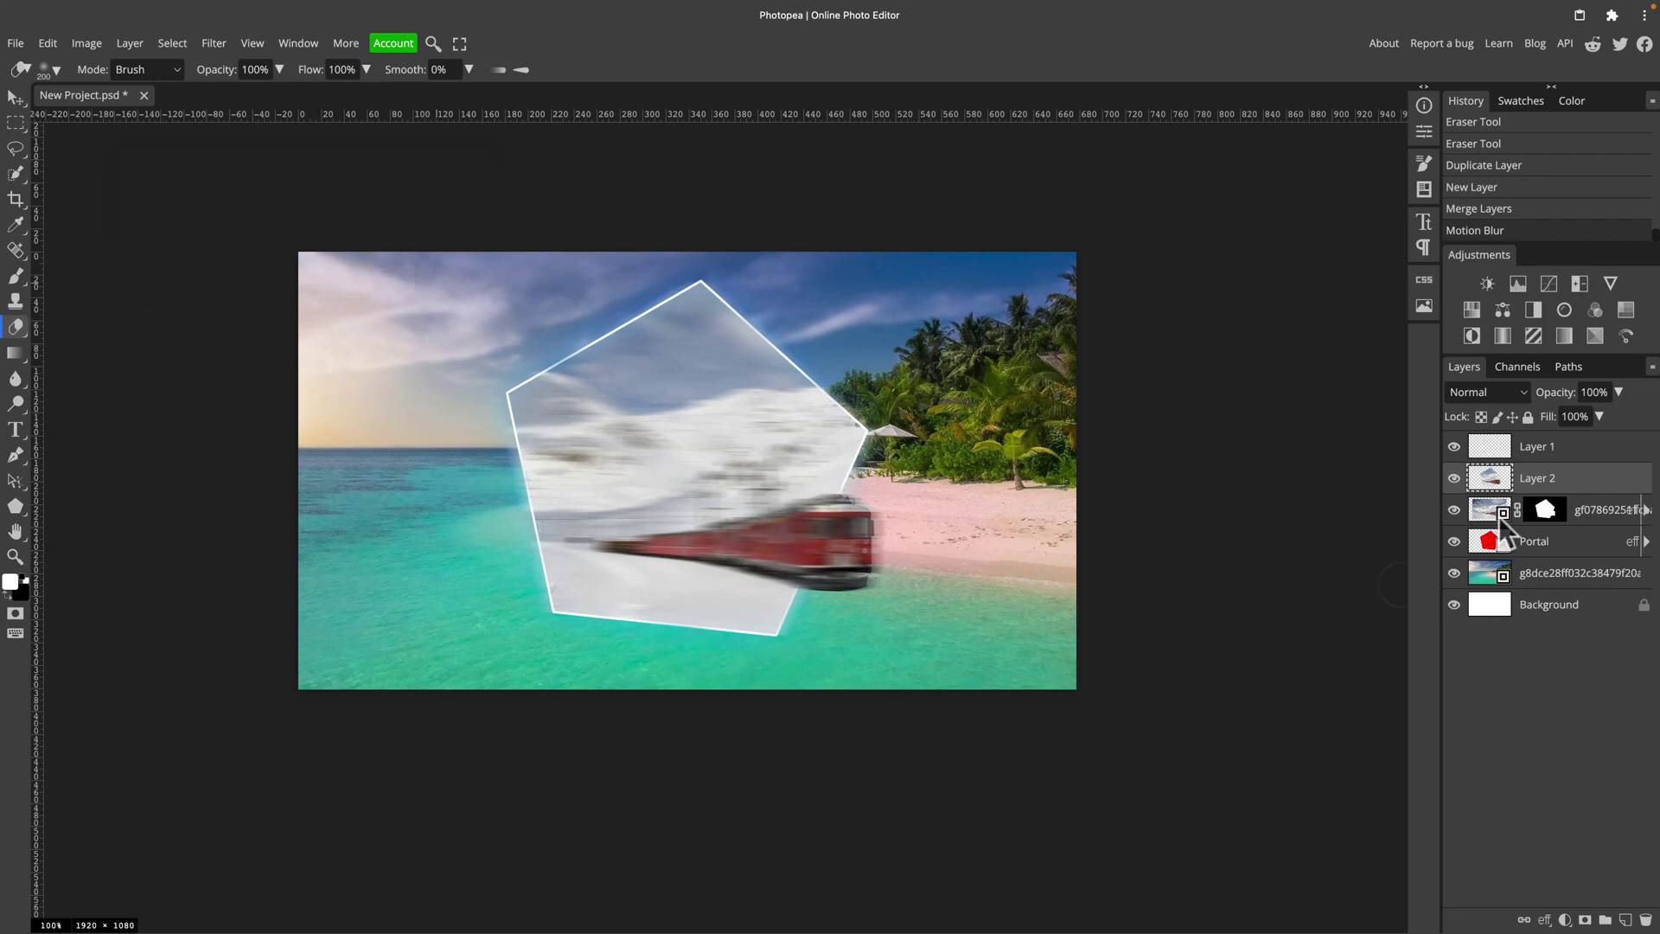
Step: Add a white mask to Layer 2 and try a hard black brush stroke, then undo it
{"action": "left_click", "coordinate": [1585, 920]}
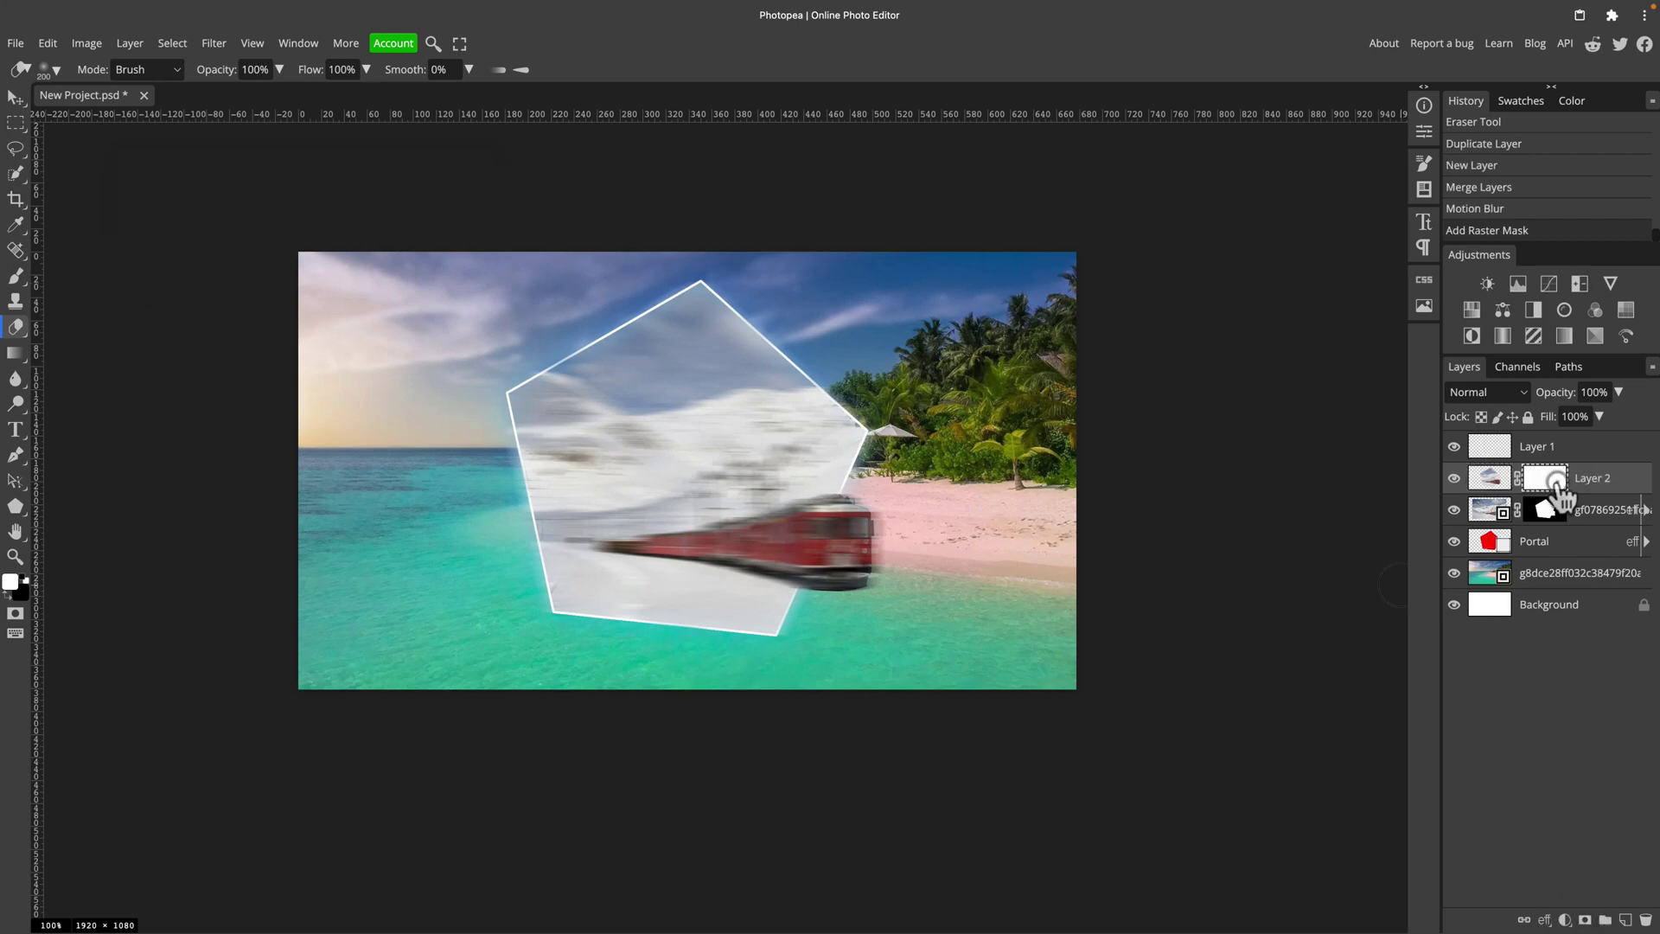
{"action": "left_click", "coordinate": [16, 276]}
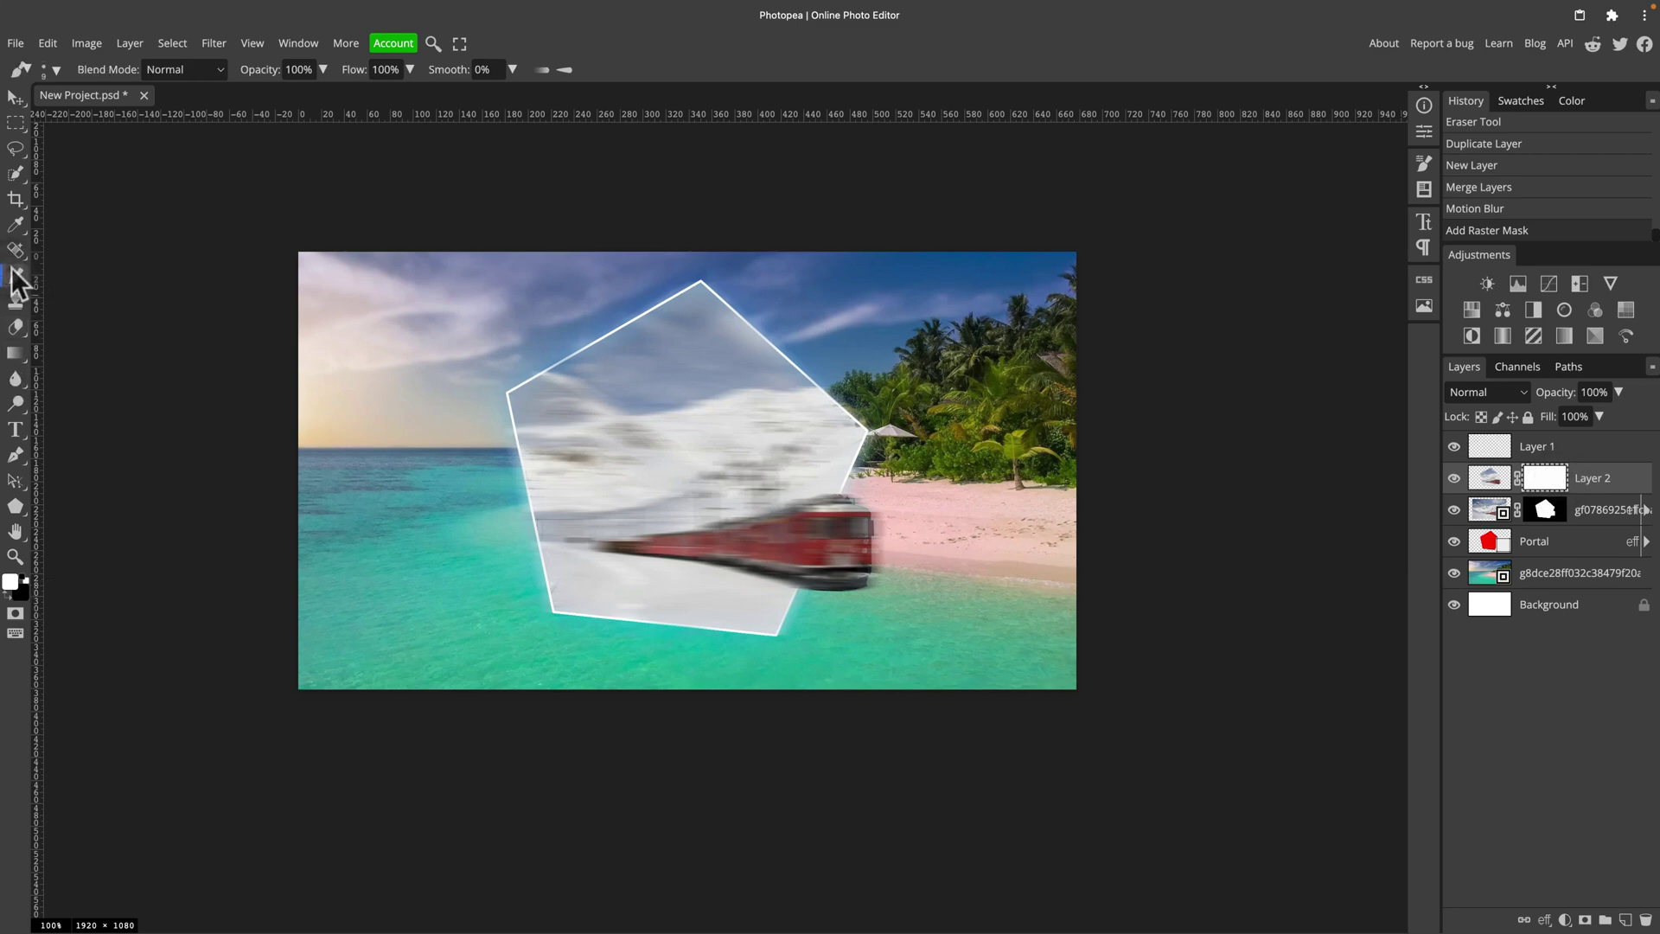
{"action": "key", "text": "x"}
{"action": "key", "text": "bracketright"}
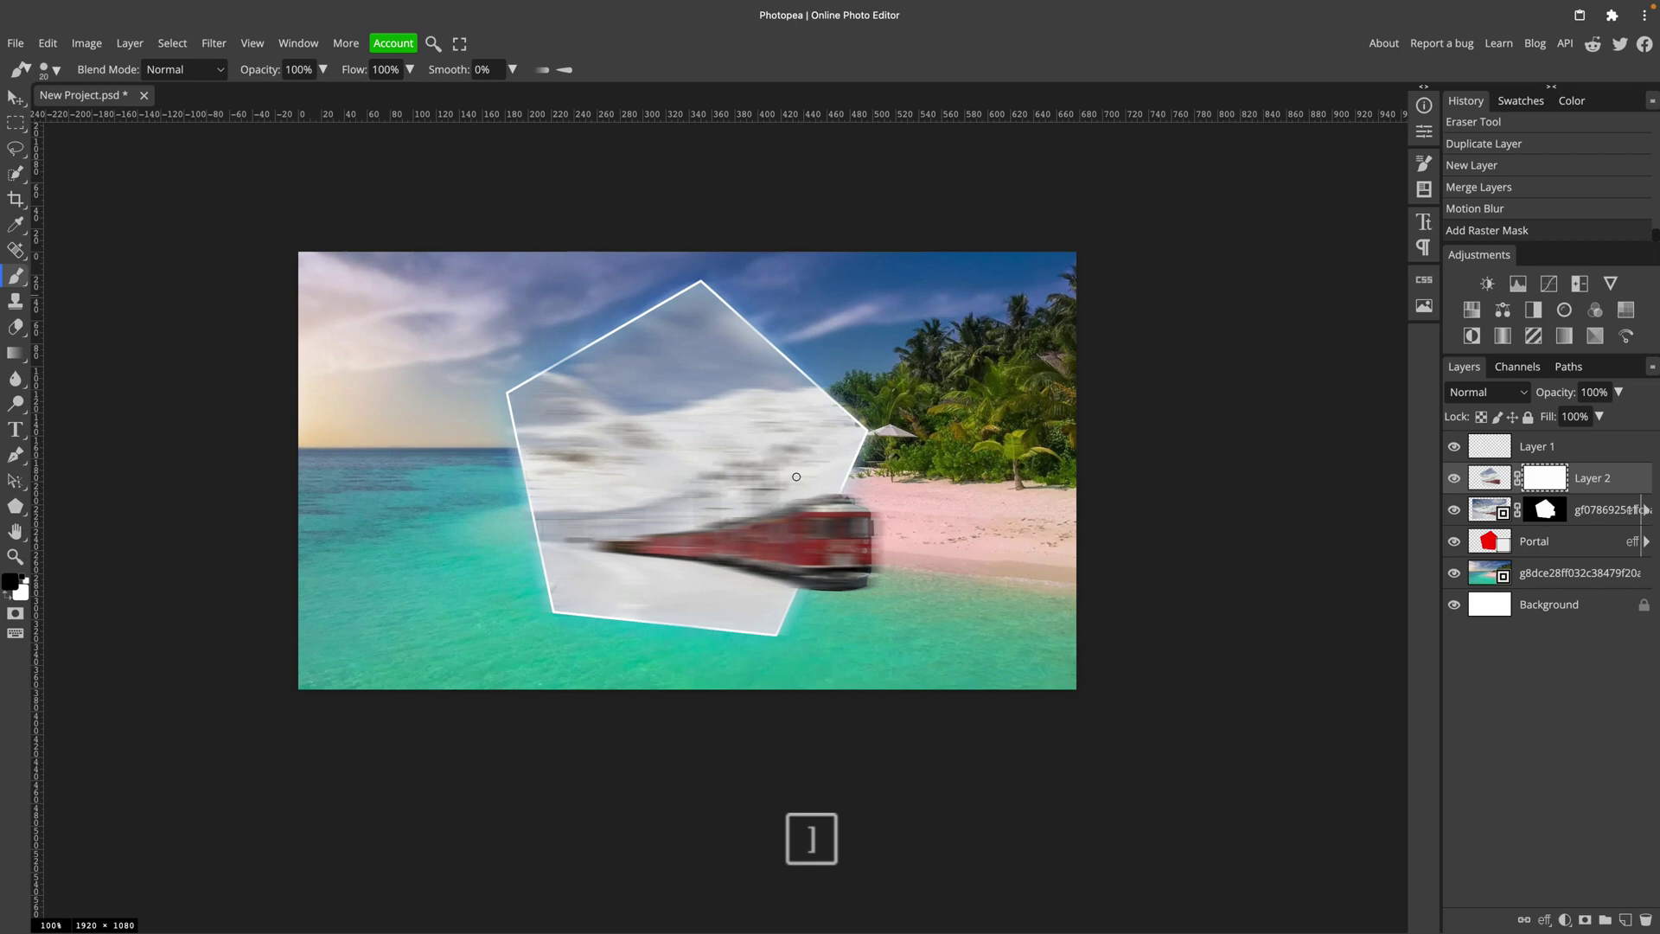
{"action": "key", "text": "bracketright"}
{"action": "key", "text": "bracketright"}
{"action": "key", "text": "bracketright"}
{"action": "key", "text": "bracketright"}
{"action": "key", "text": "bracketright"}
{"action": "key", "text": "bracketright"}
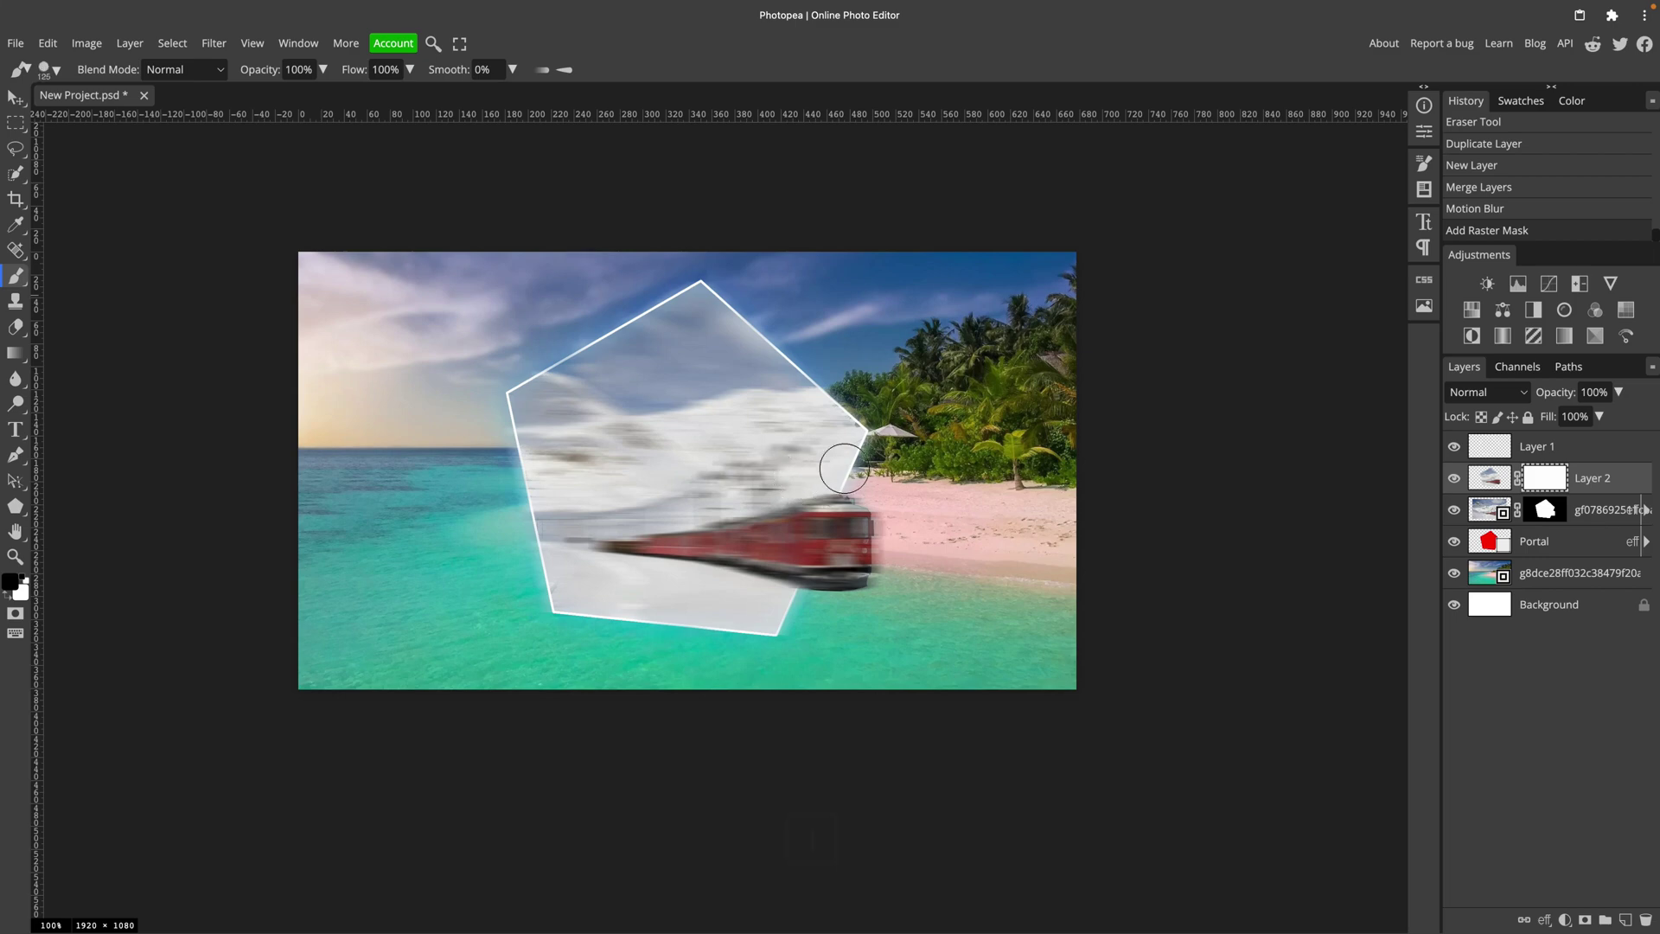
{"action": "mouse_move", "coordinate": [826, 477]}
{"action": "left_mouse_down"}
{"action": "mouse_move", "coordinate": [817, 497]}
{"action": "mouse_move", "coordinate": [730, 518]}
{"action": "mouse_move", "coordinate": [631, 522]}
{"action": "left_mouse_up"}
{"action": "key", "text": "super+z"}
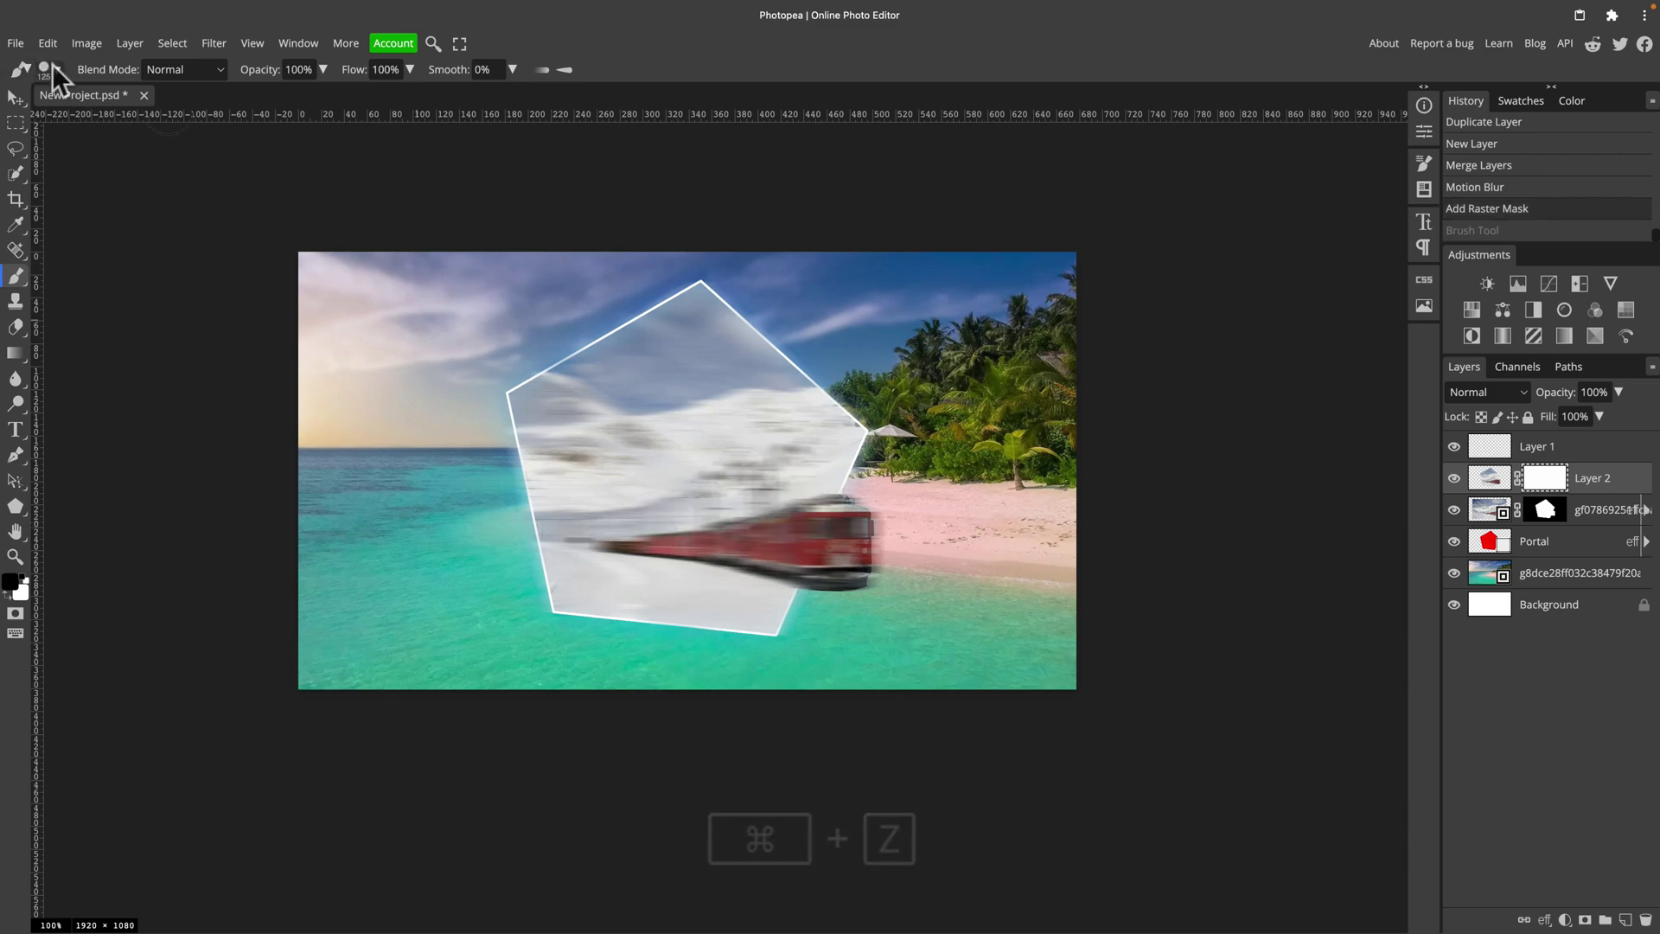
Step: Paint the mask with a 0%-hardness 250 px black brush over the train and snowy mountains
{"action": "left_click", "coordinate": [52, 65]}
{"action": "left_click_drag", "start_coordinate": [235, 152], "coordinate": [91, 156]}
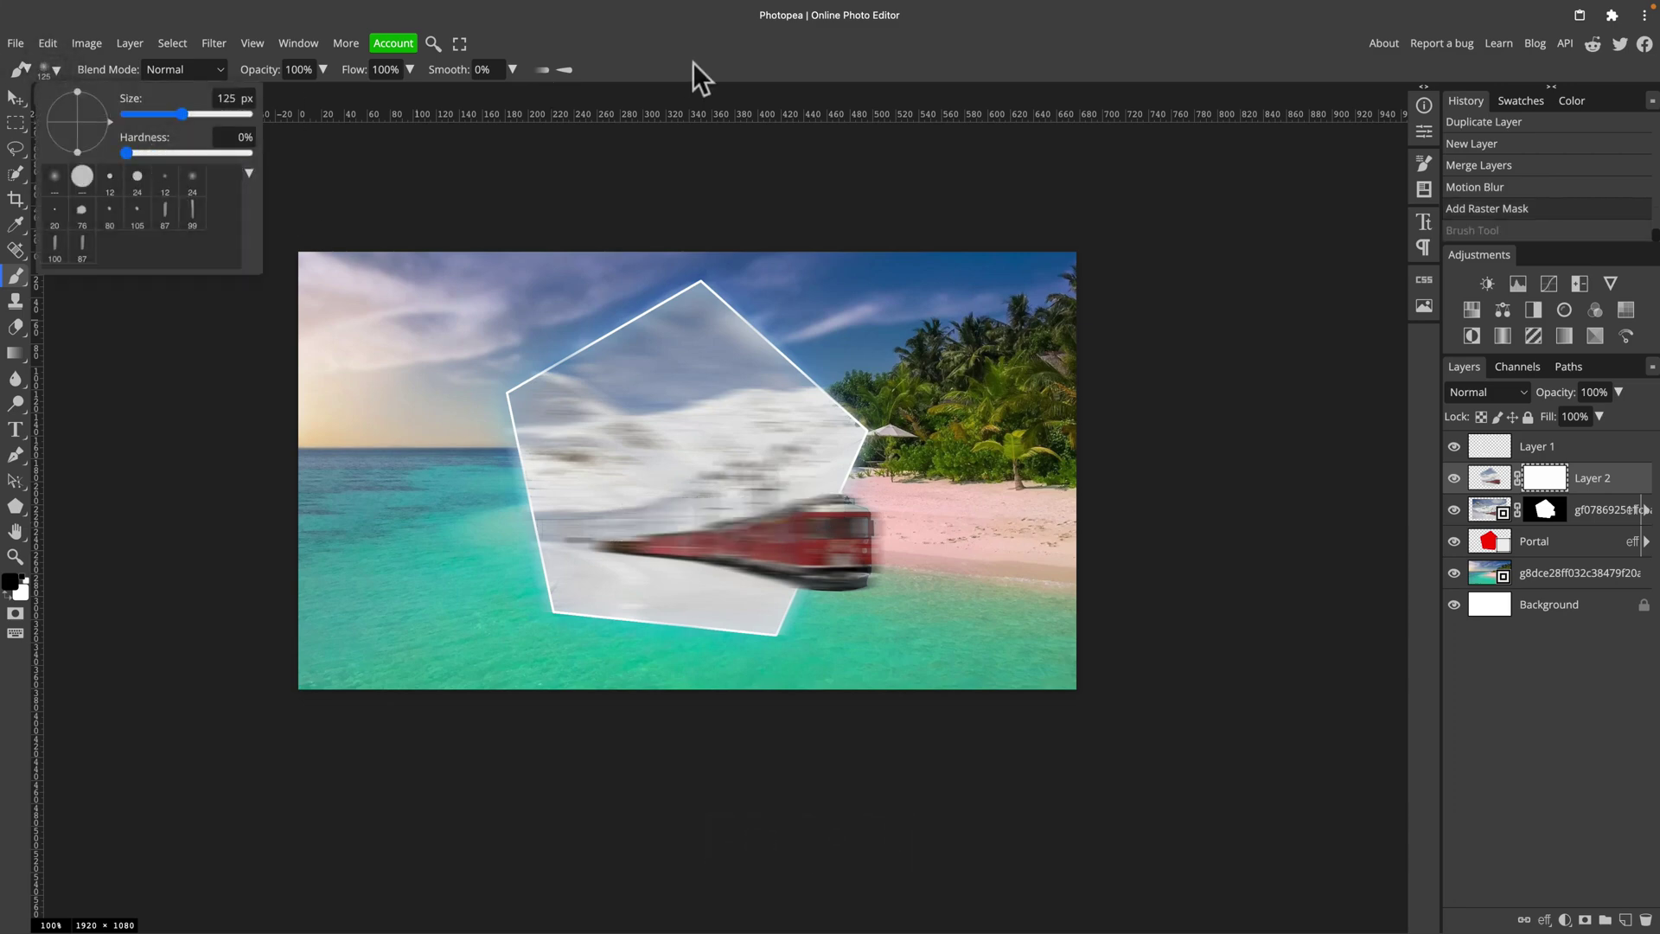
{"action": "key", "text": "bracketright"}
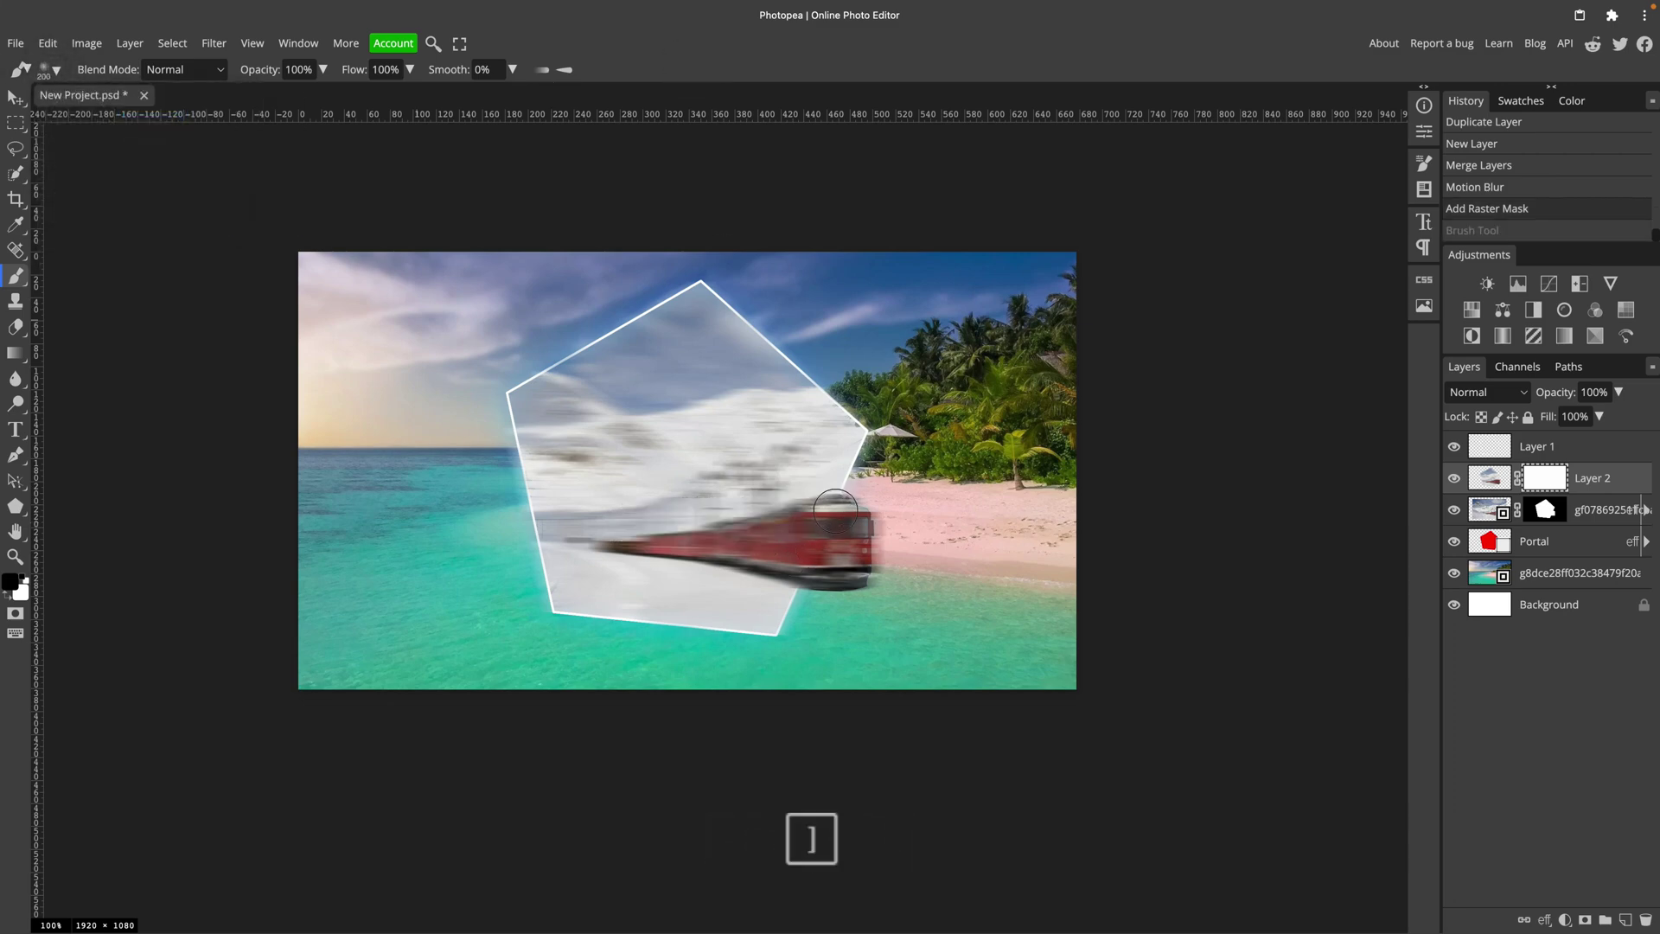
{"action": "key", "text": "bracketright"}
{"action": "left_click_drag", "start_coordinate": [856, 519], "coordinate": [610, 541]}
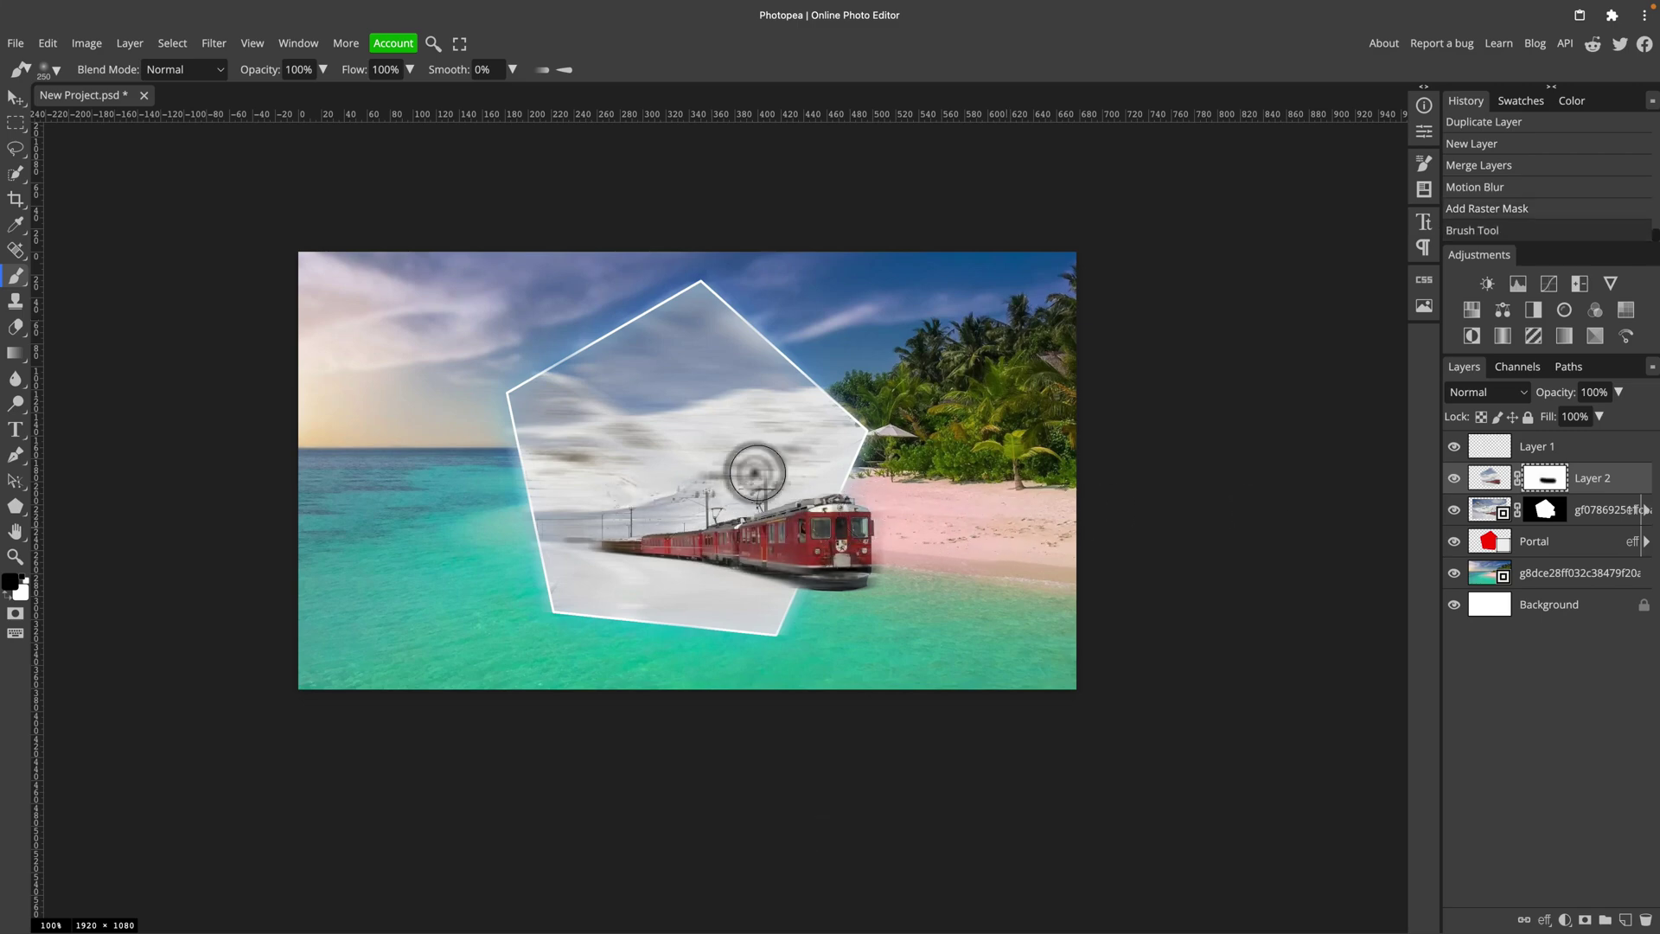
{"action": "left_click_drag", "start_coordinate": [748, 470], "coordinate": [553, 485]}
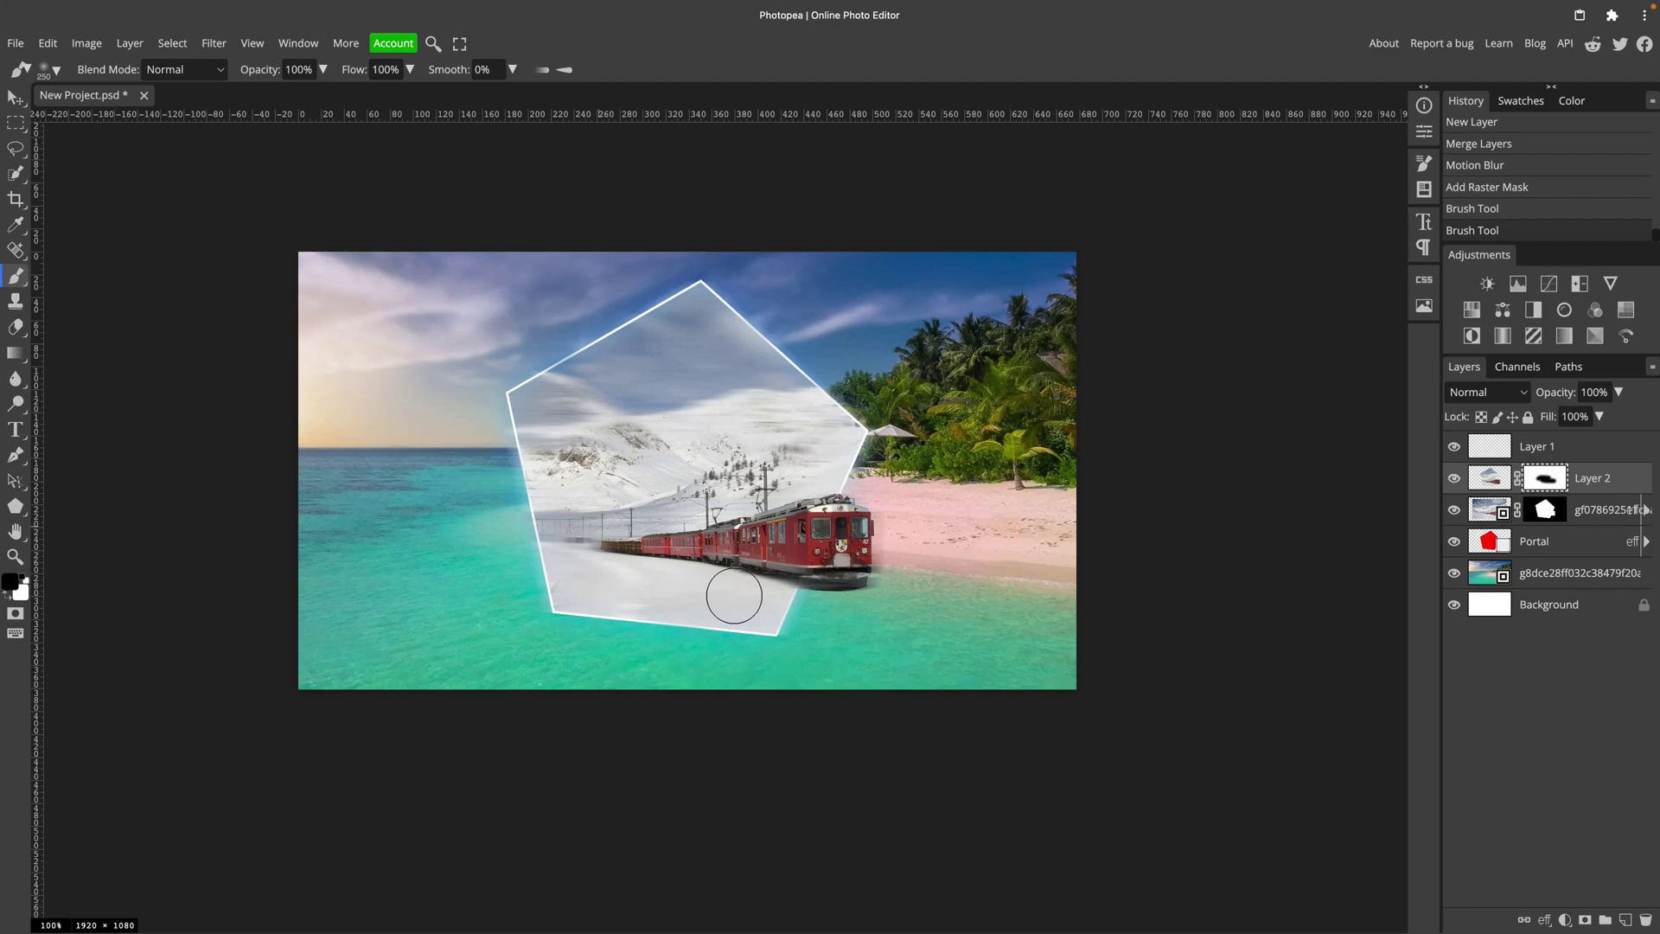
{"action": "mouse_move", "coordinate": [729, 396]}
{"action": "left_mouse_down"}
{"action": "mouse_move", "coordinate": [556, 407]}
{"action": "mouse_move", "coordinate": [731, 420]}
{"action": "mouse_move", "coordinate": [741, 467]}
{"action": "mouse_move", "coordinate": [624, 536]}
{"action": "mouse_move", "coordinate": [749, 555]}
{"action": "left_mouse_up"}
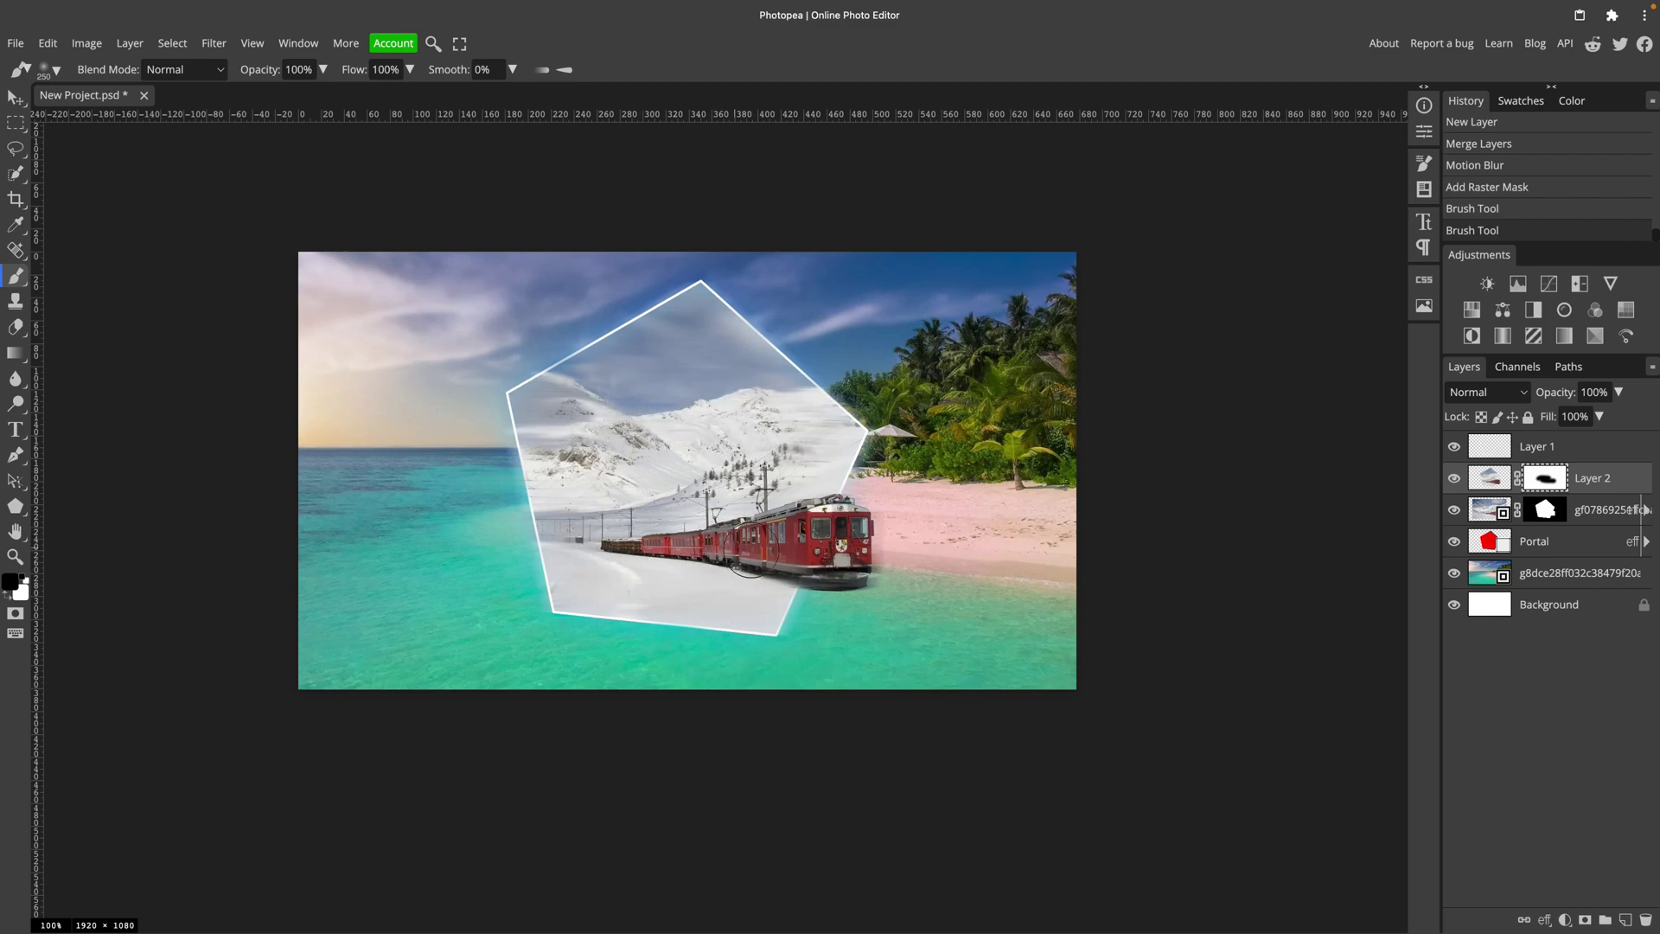
Step: Toggle Layer 2's visibility to compare the image with and without the blur
{"action": "left_click", "coordinate": [1454, 479]}
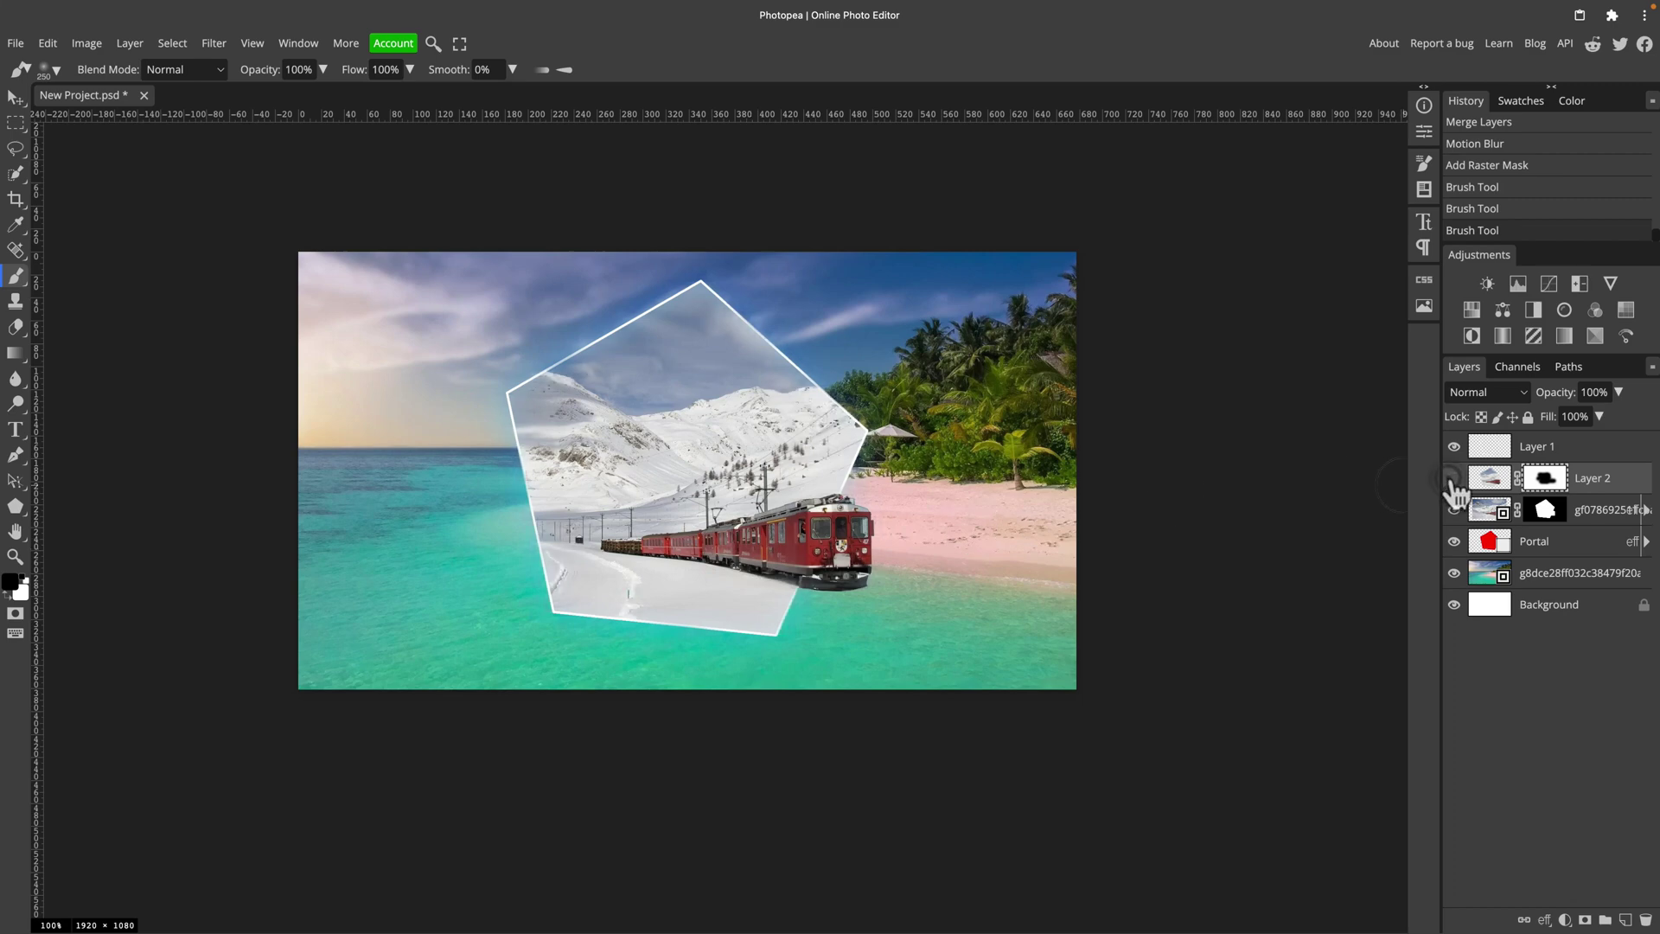
{"action": "left_click", "coordinate": [1453, 479]}
{"action": "left_click", "coordinate": [1453, 480]}
{"action": "left_click", "coordinate": [1453, 479]}
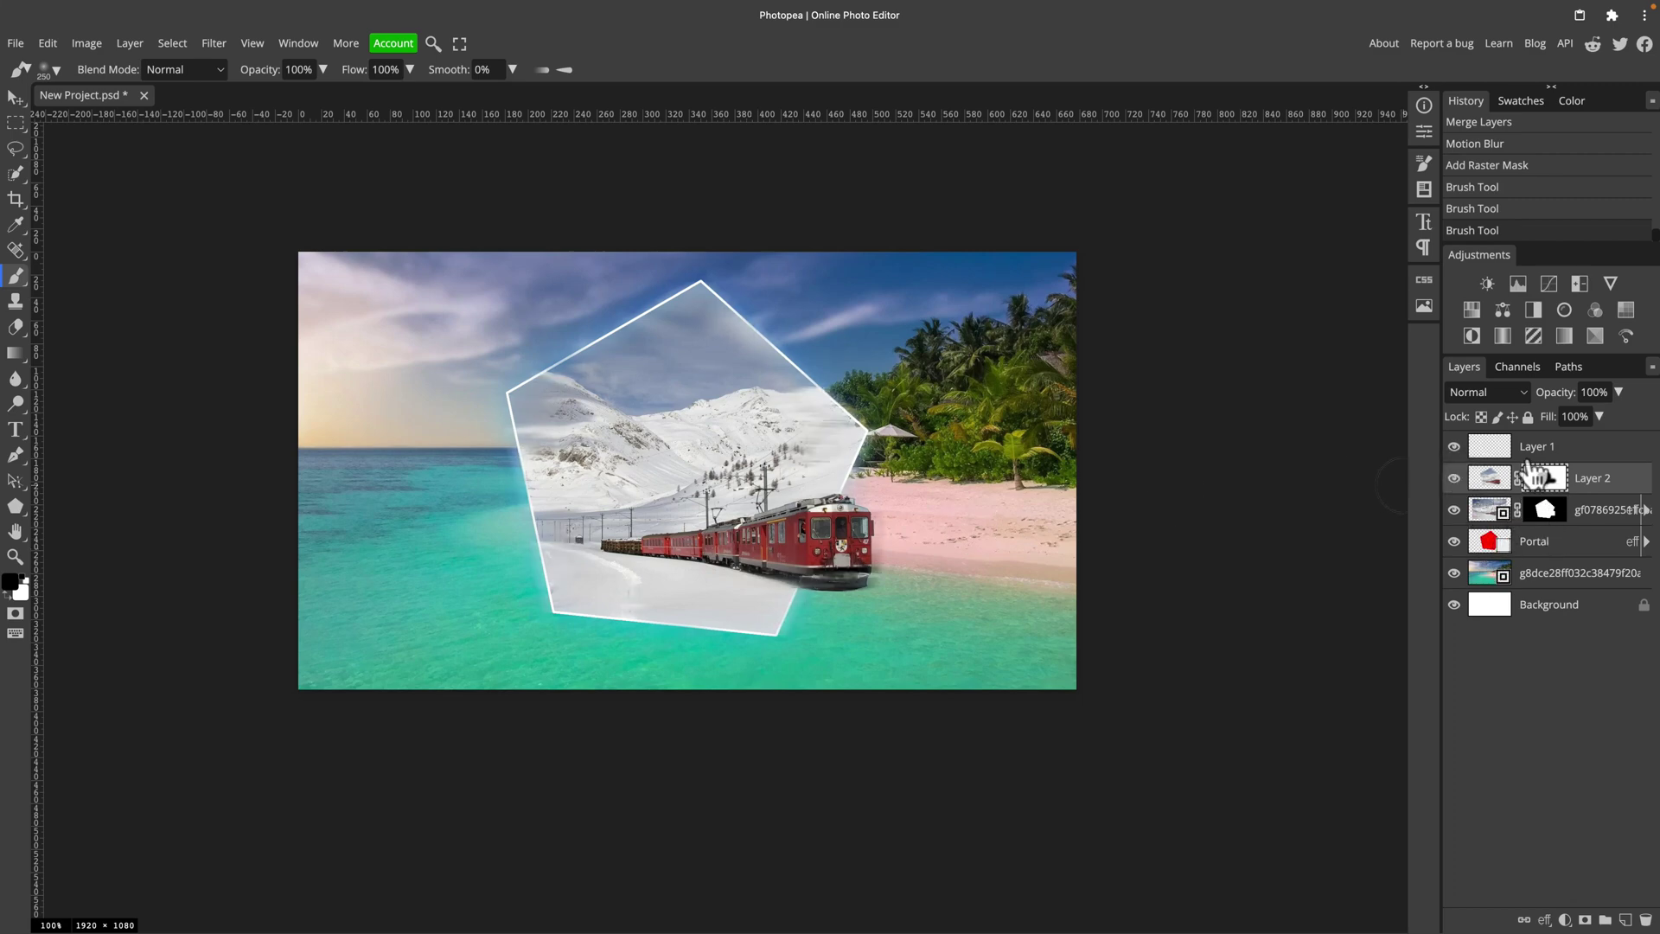
Step: On a new layer above Layer 1, draw a reversed radial white gradient centred on the train
{"action": "left_click", "coordinate": [1489, 447]}
{"action": "left_click", "coordinate": [1625, 920]}
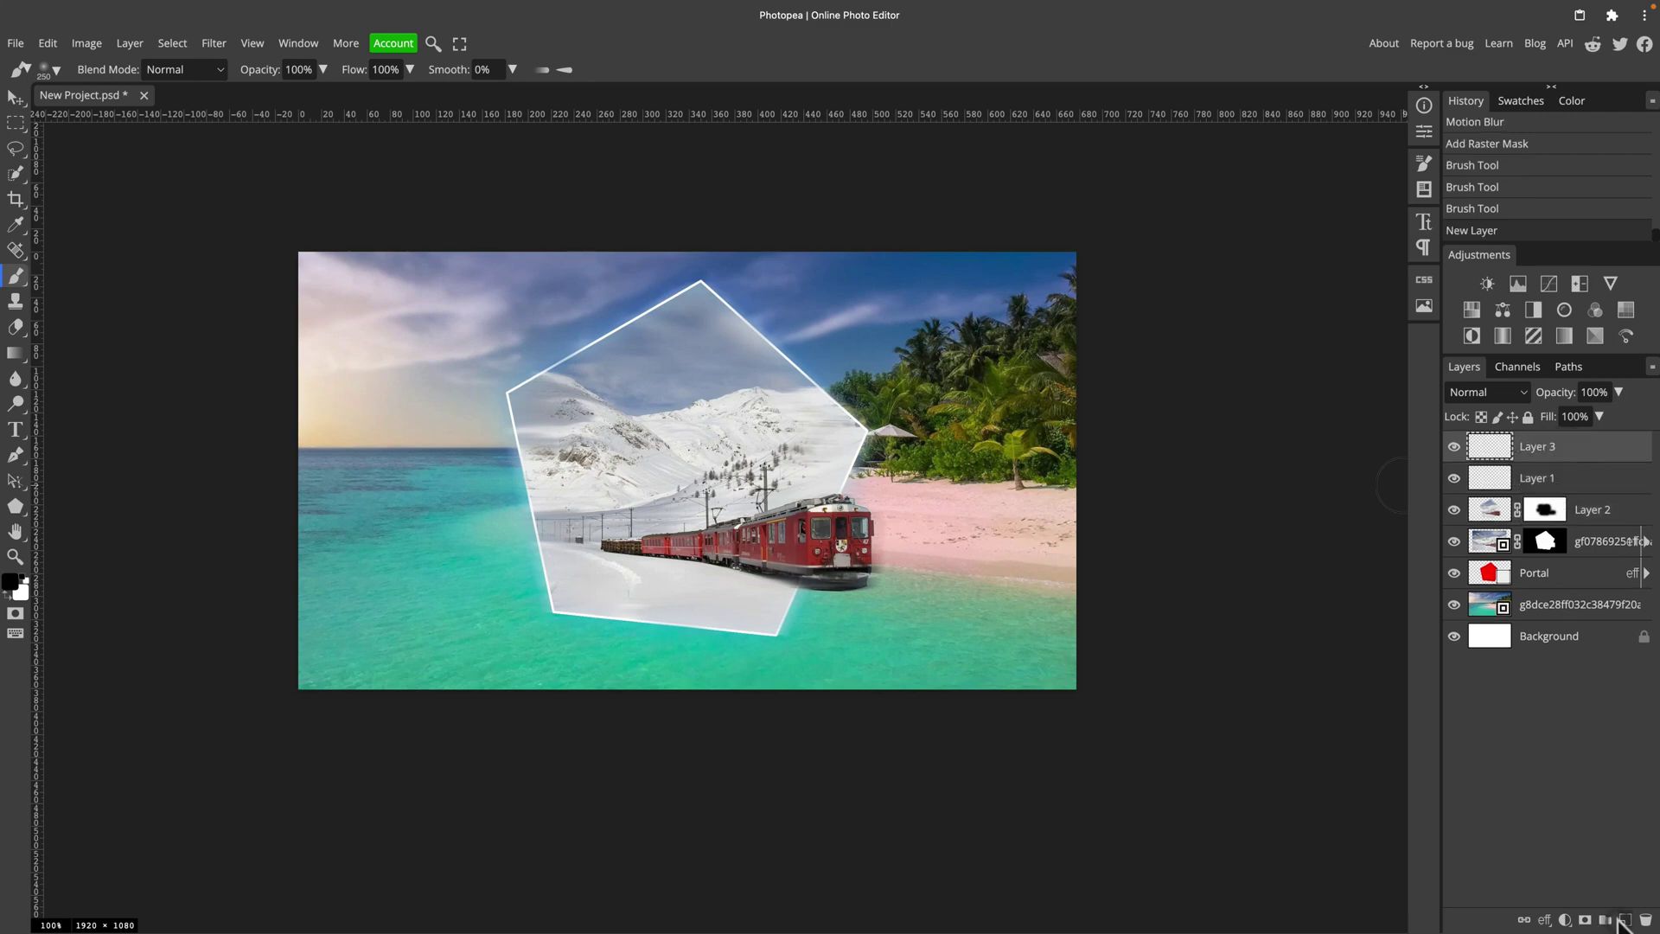
{"action": "left_click", "coordinate": [15, 352]}
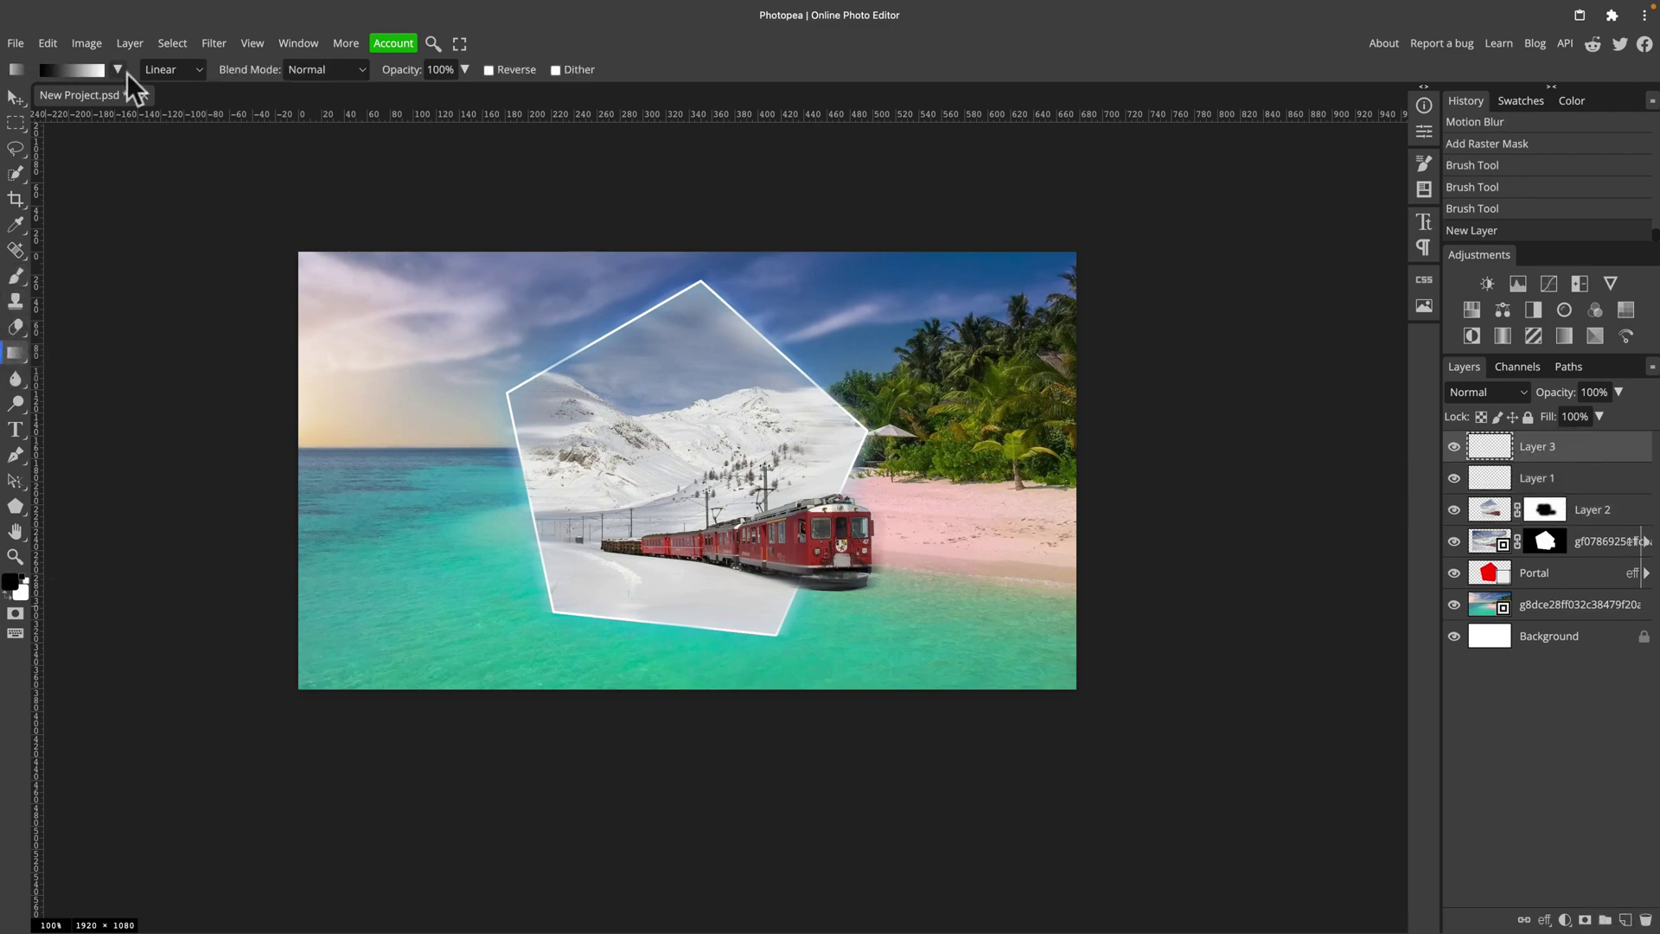
{"action": "left_click", "coordinate": [195, 76]}
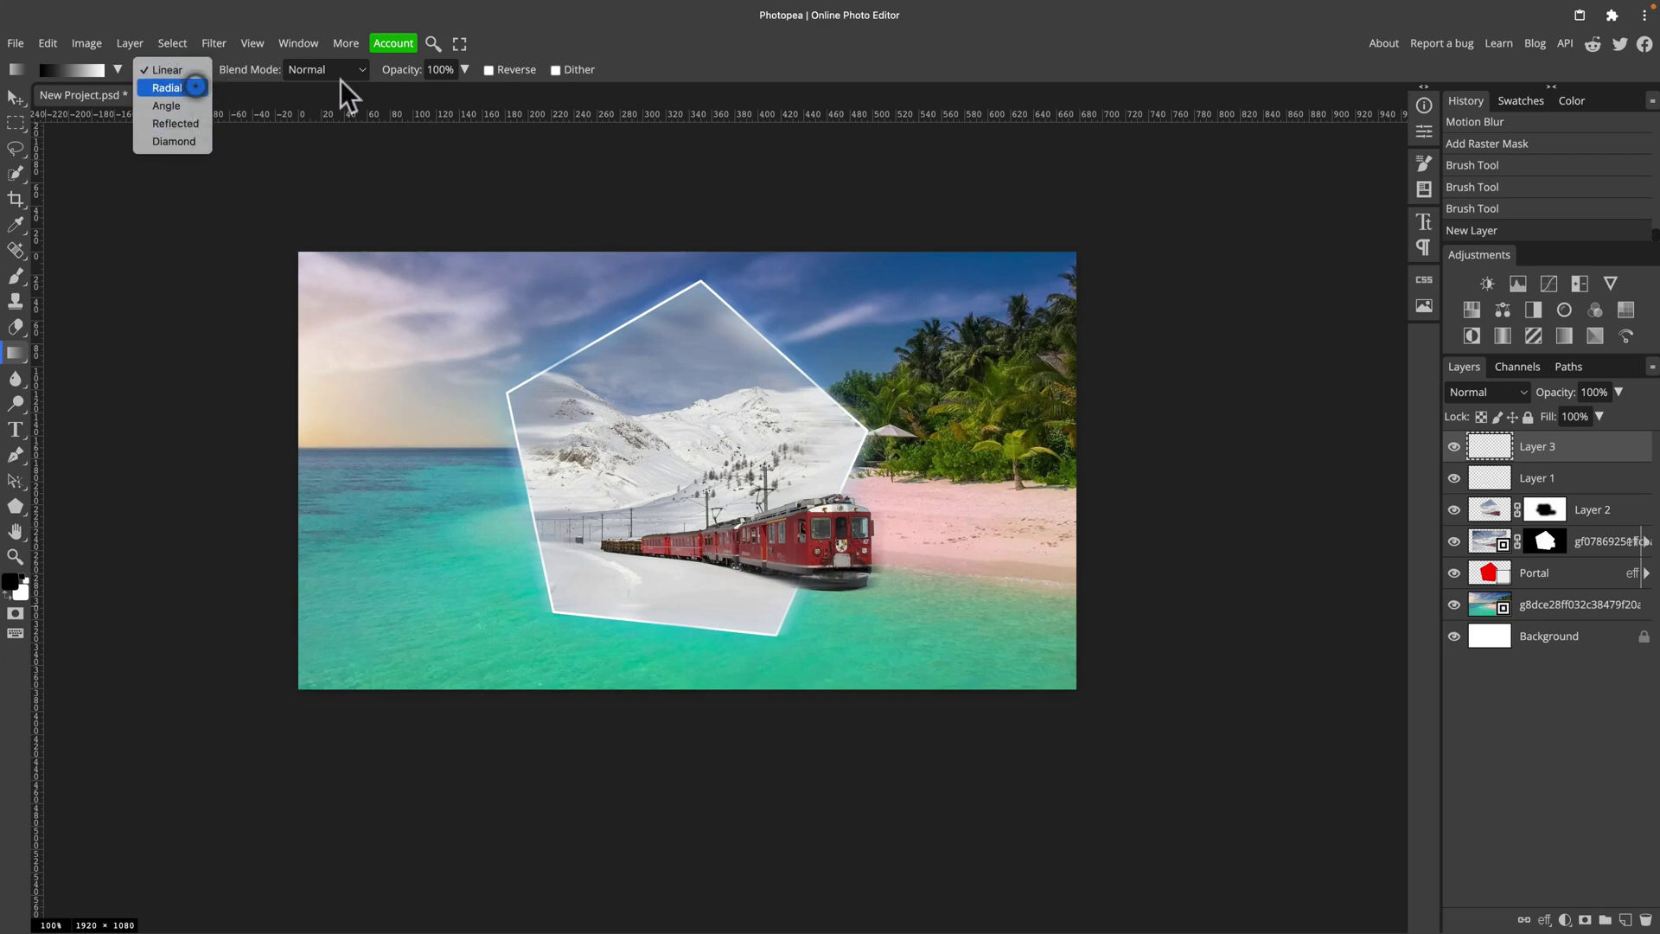
{"action": "left_click", "coordinate": [488, 69]}
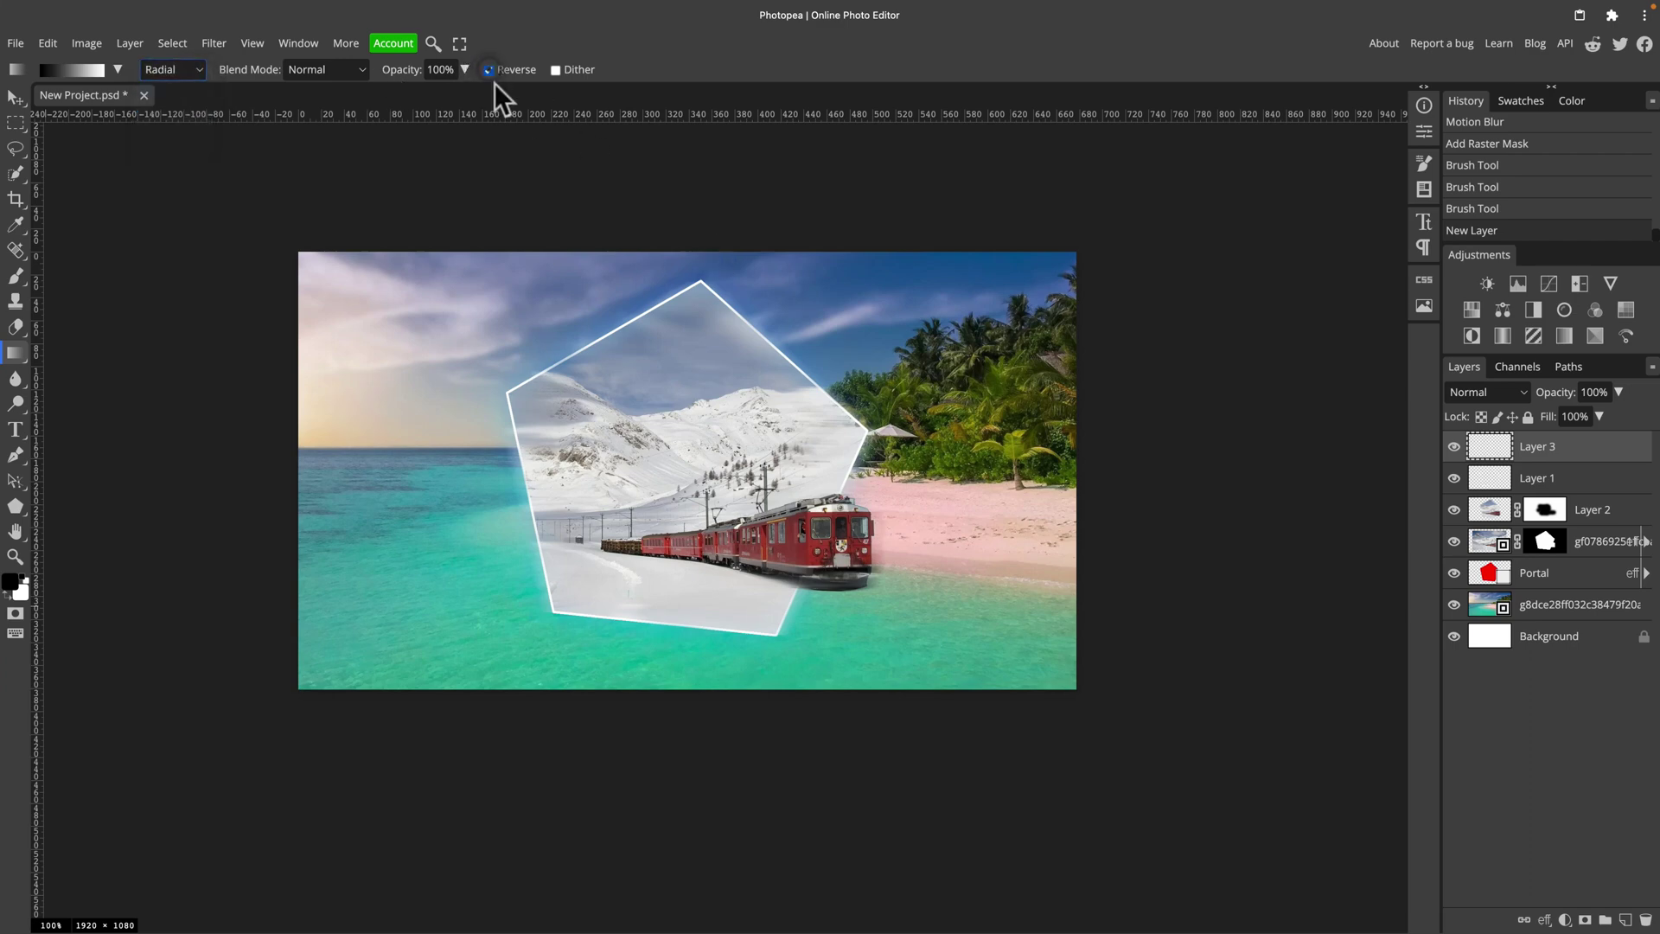
{"action": "left_click_drag", "start_coordinate": [843, 543], "coordinate": [645, 469]}
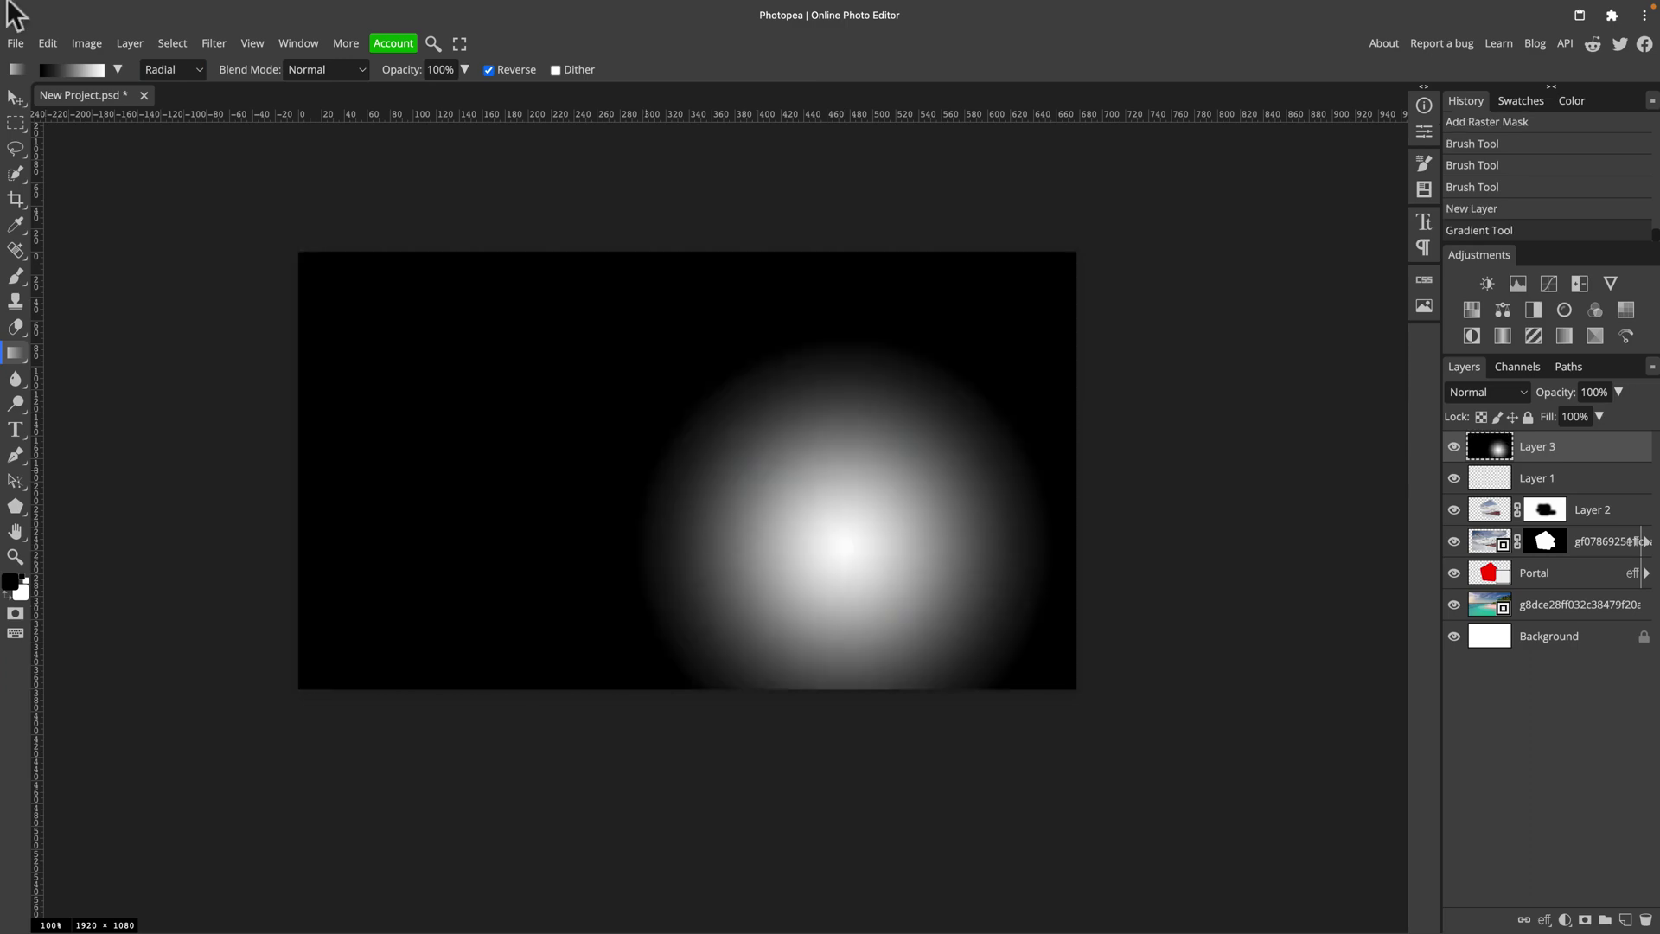
Step: Set Layer 3's blend mode to Overlay and its opacity to 35%
{"action": "left_click", "coordinate": [1518, 389]}
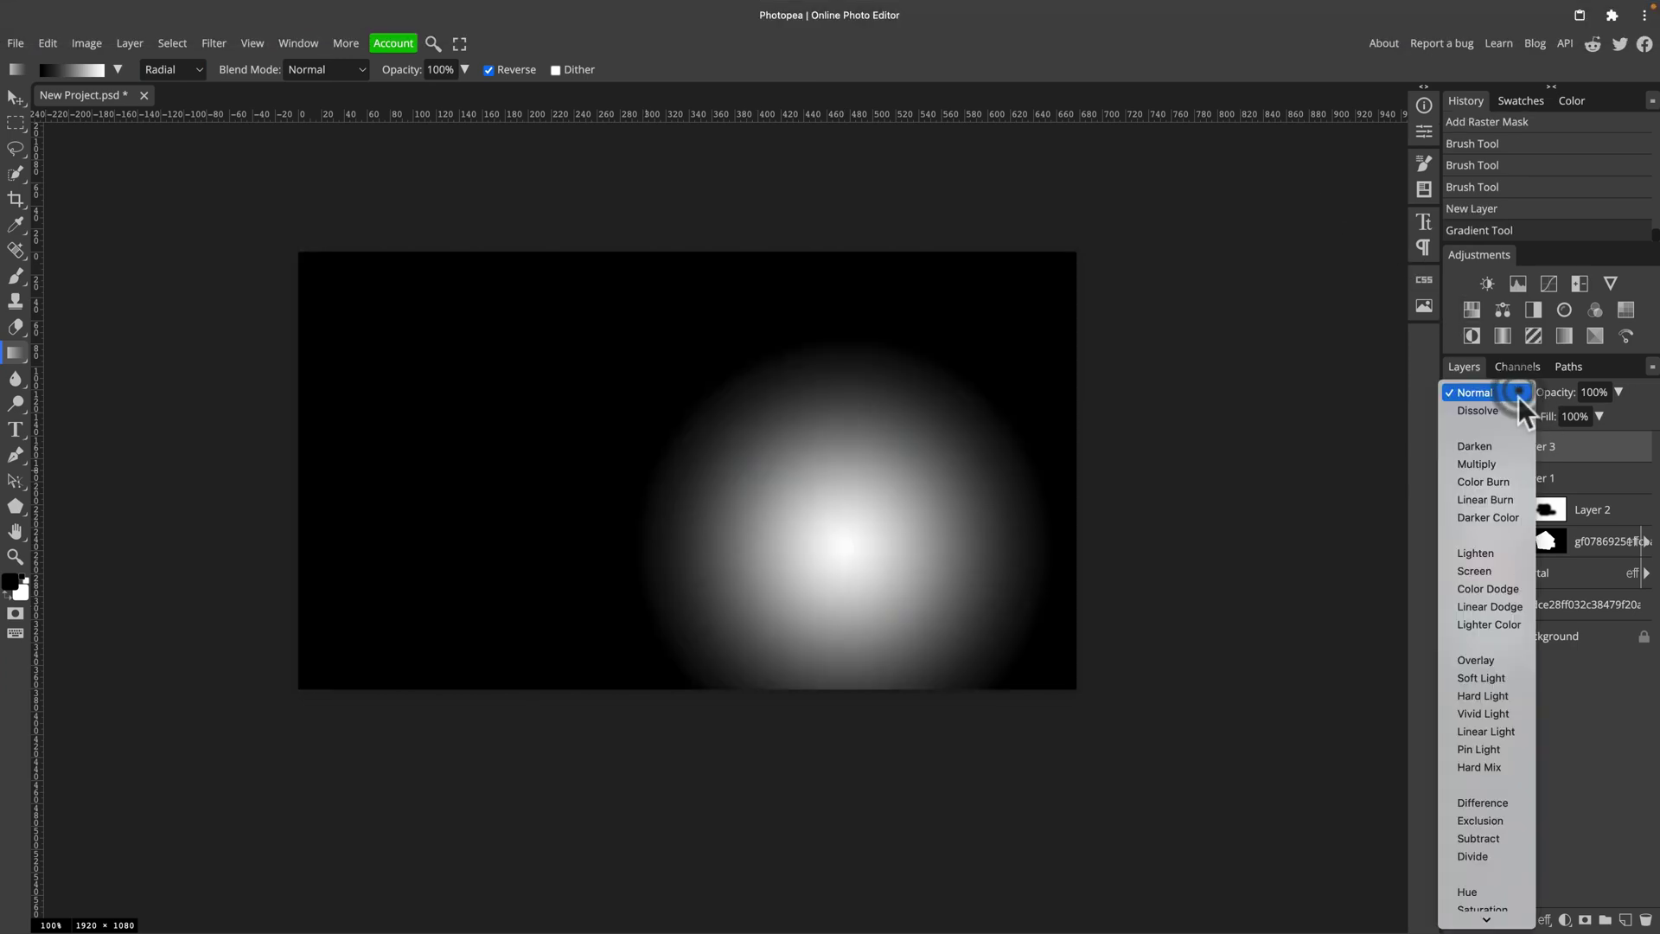
{"action": "left_click", "coordinate": [1501, 662]}
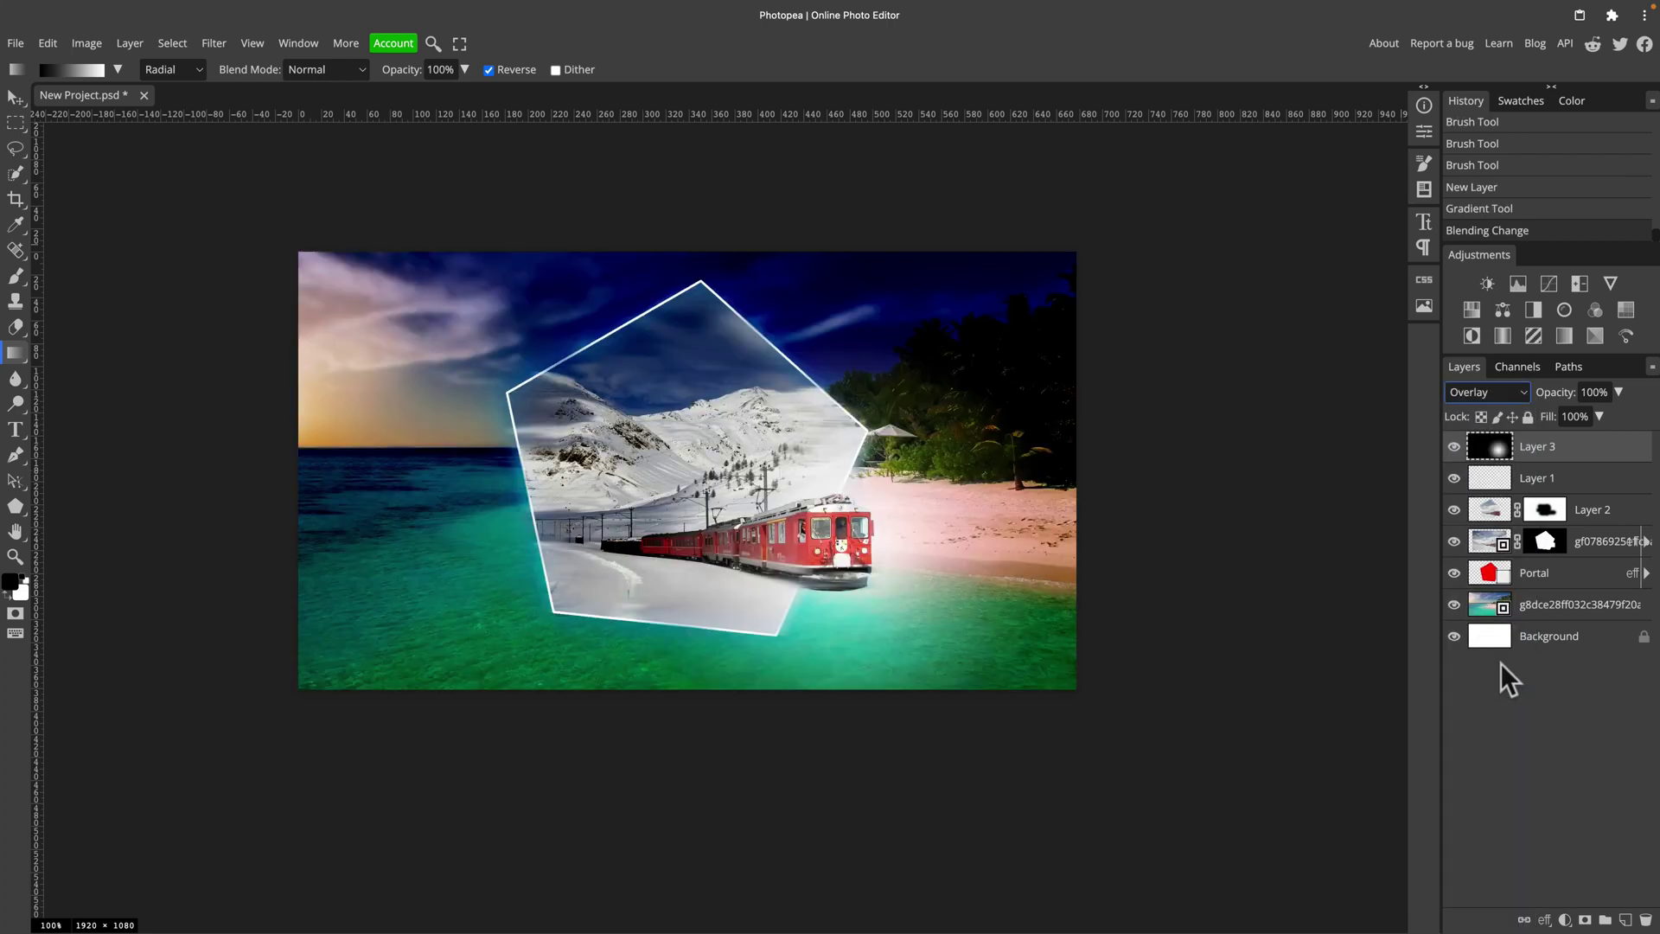
{"action": "left_click", "coordinate": [1611, 394]}
{"action": "mouse_move", "coordinate": [1554, 417]}
{"action": "left_mouse_down"}
{"action": "mouse_move", "coordinate": [1538, 419]}
{"action": "mouse_move", "coordinate": [1589, 418]}
{"action": "mouse_move", "coordinate": [1508, 417]}
{"action": "mouse_move", "coordinate": [1567, 417]}
{"action": "left_mouse_up"}
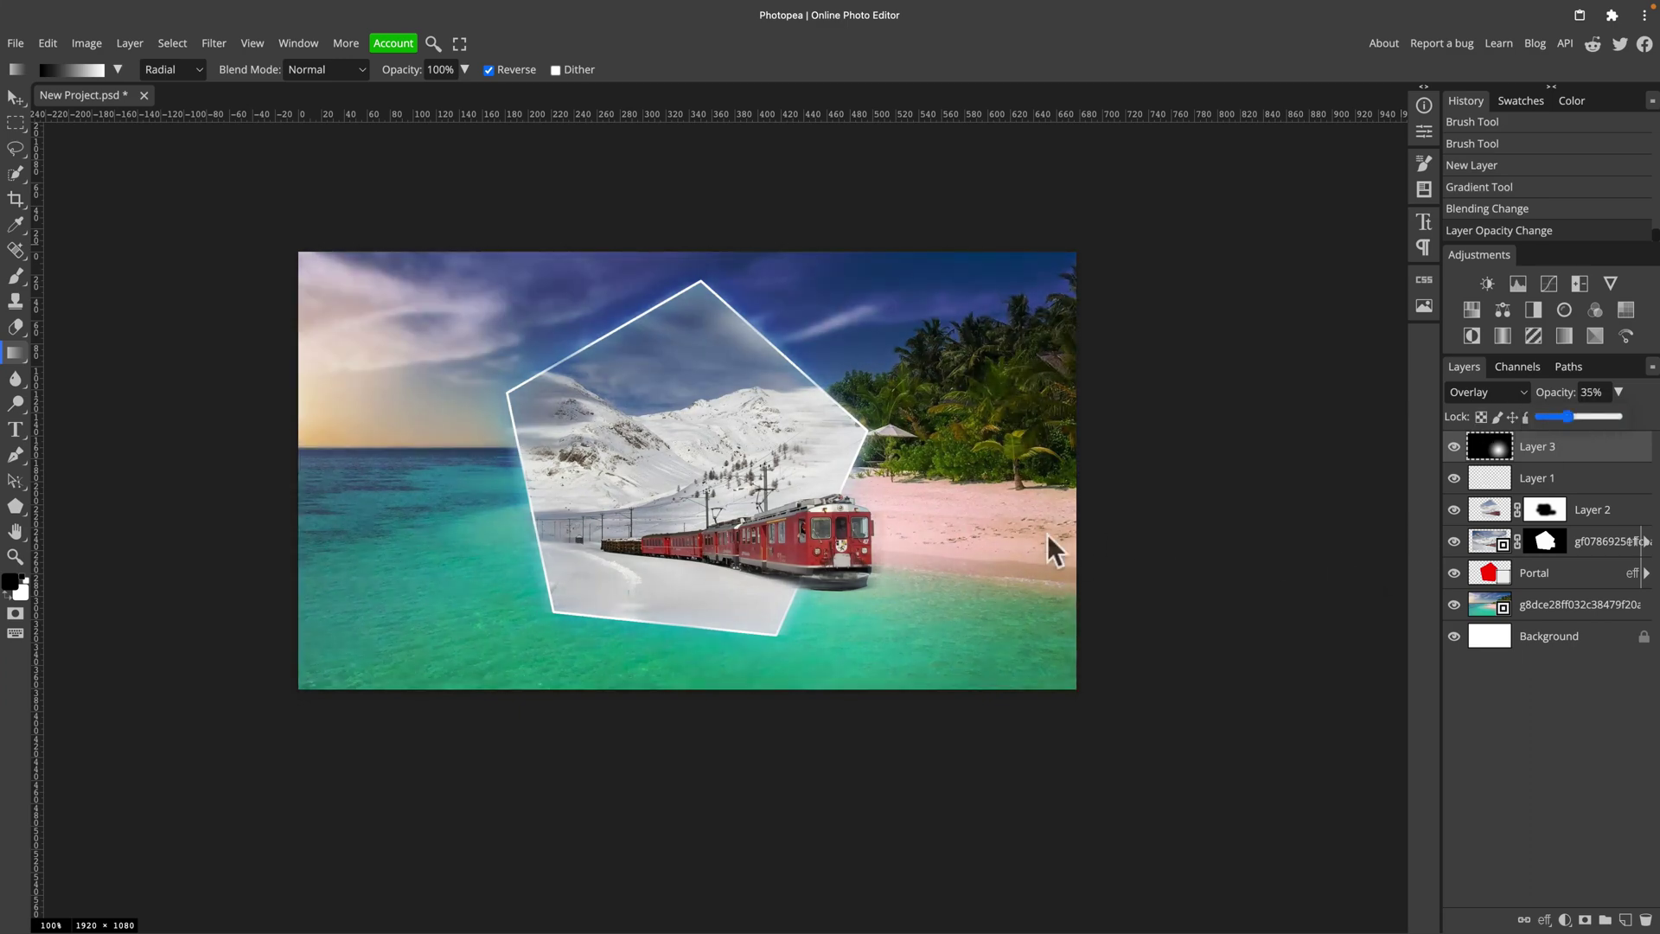
{"action": "left_click", "coordinate": [1598, 478]}
{"action": "left_click", "coordinate": [1610, 452]}
{"action": "key", "text": "super+0"}
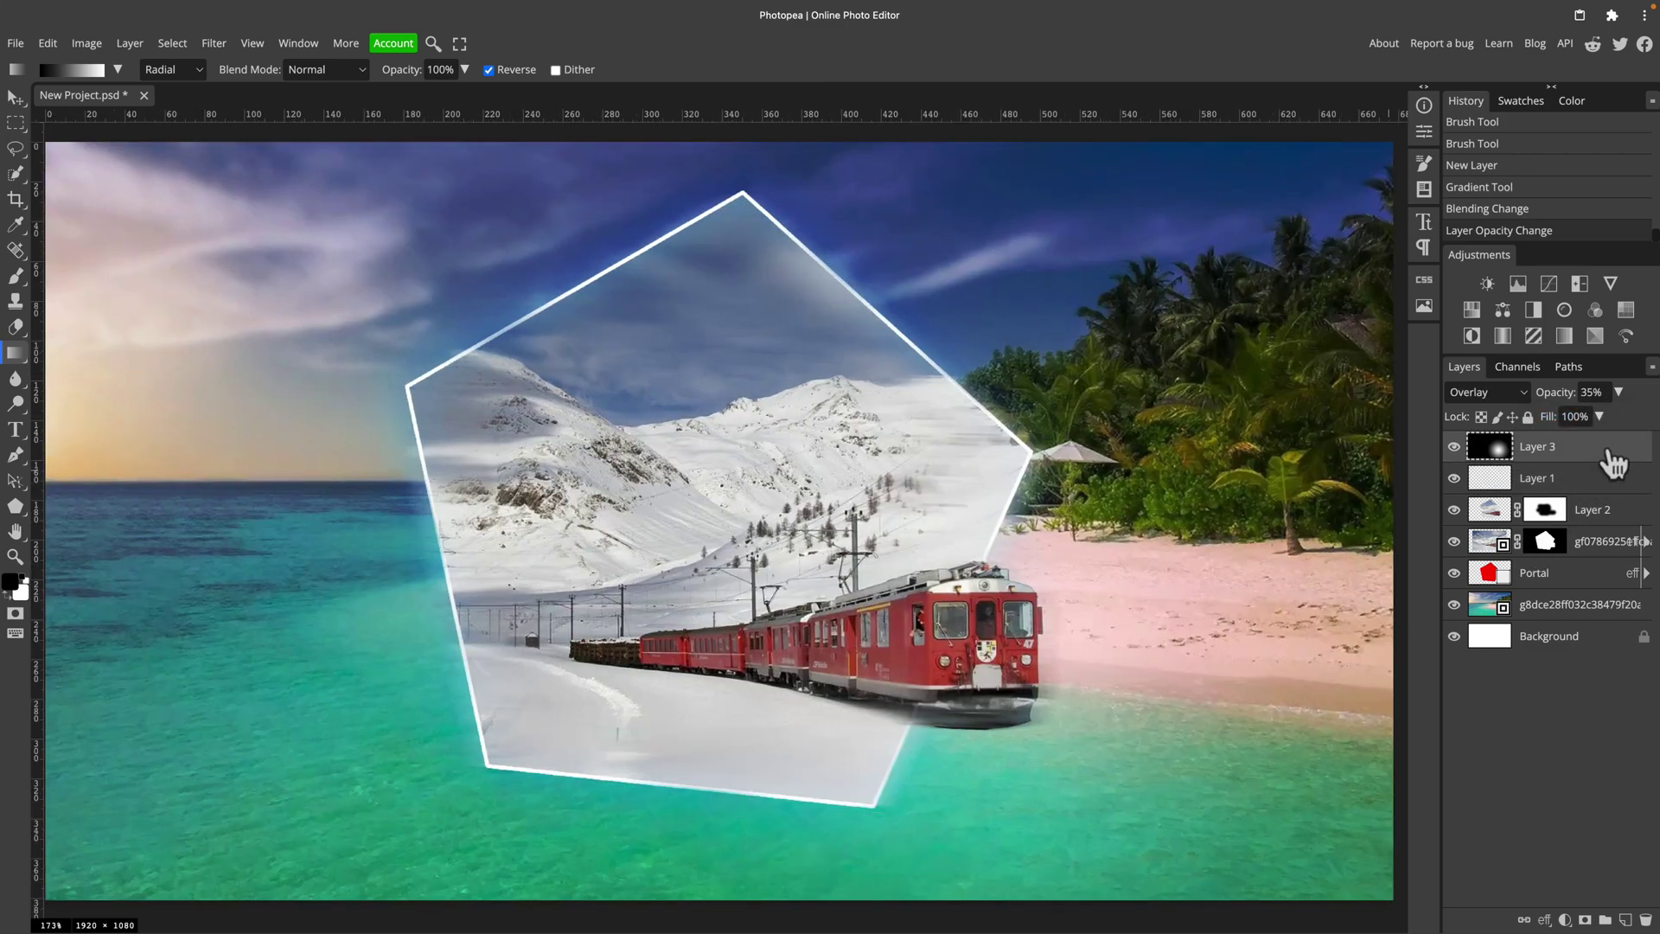